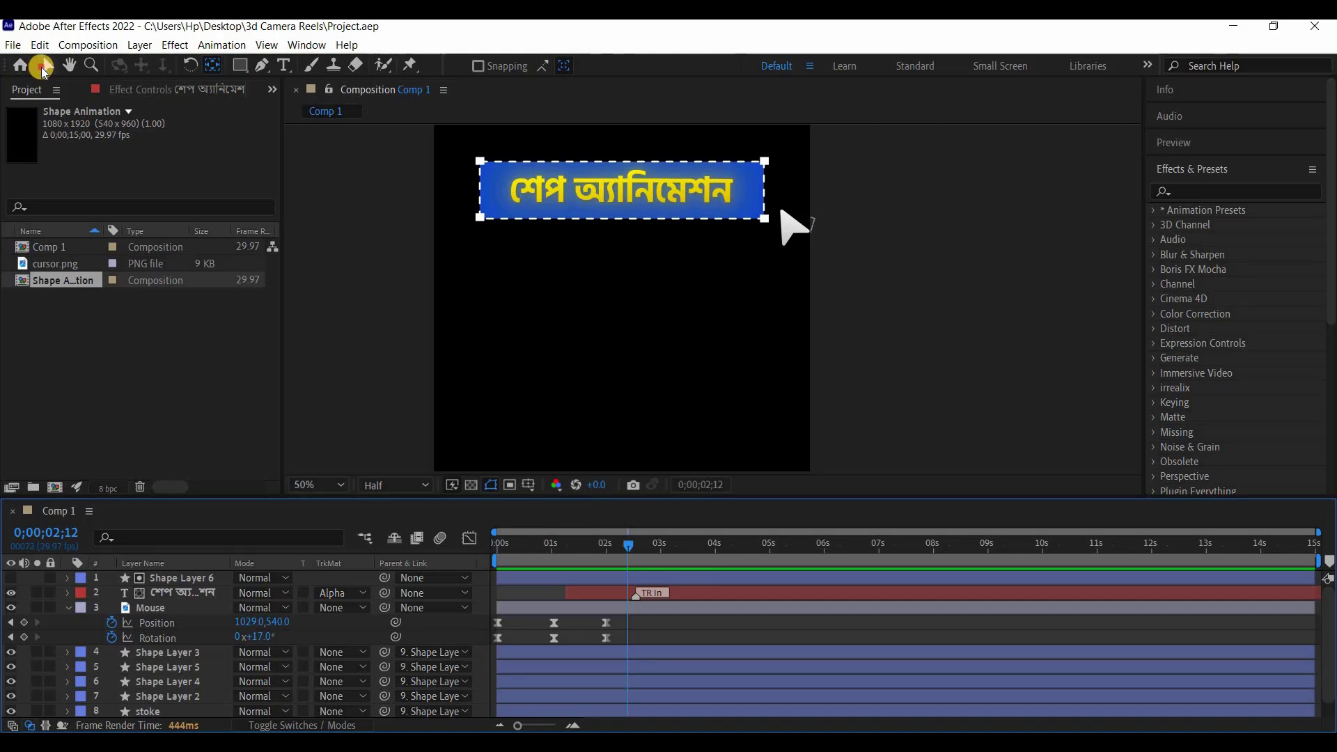
Return Comp 1 to its first frame and select the Shape Animation composition in the project
left_click(44, 67)
left_click(393, 312)
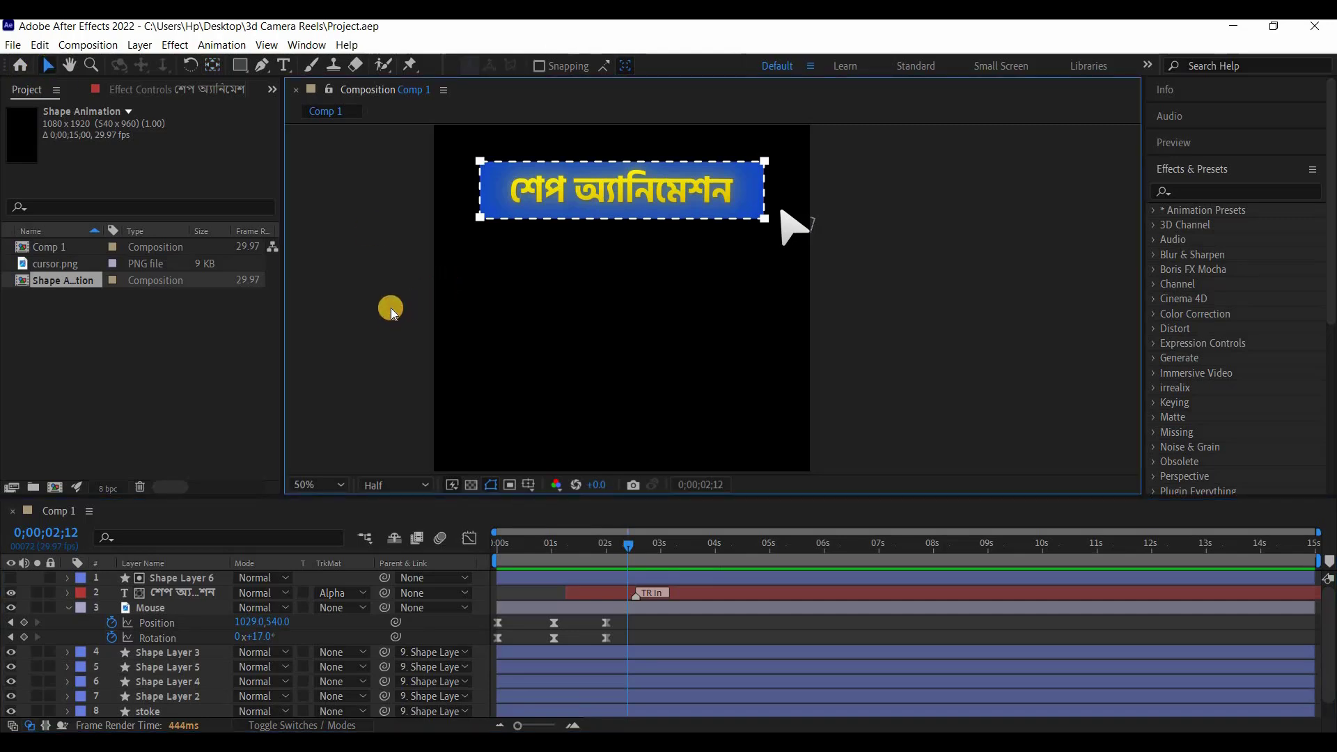
left_click(83, 552)
key("Home")
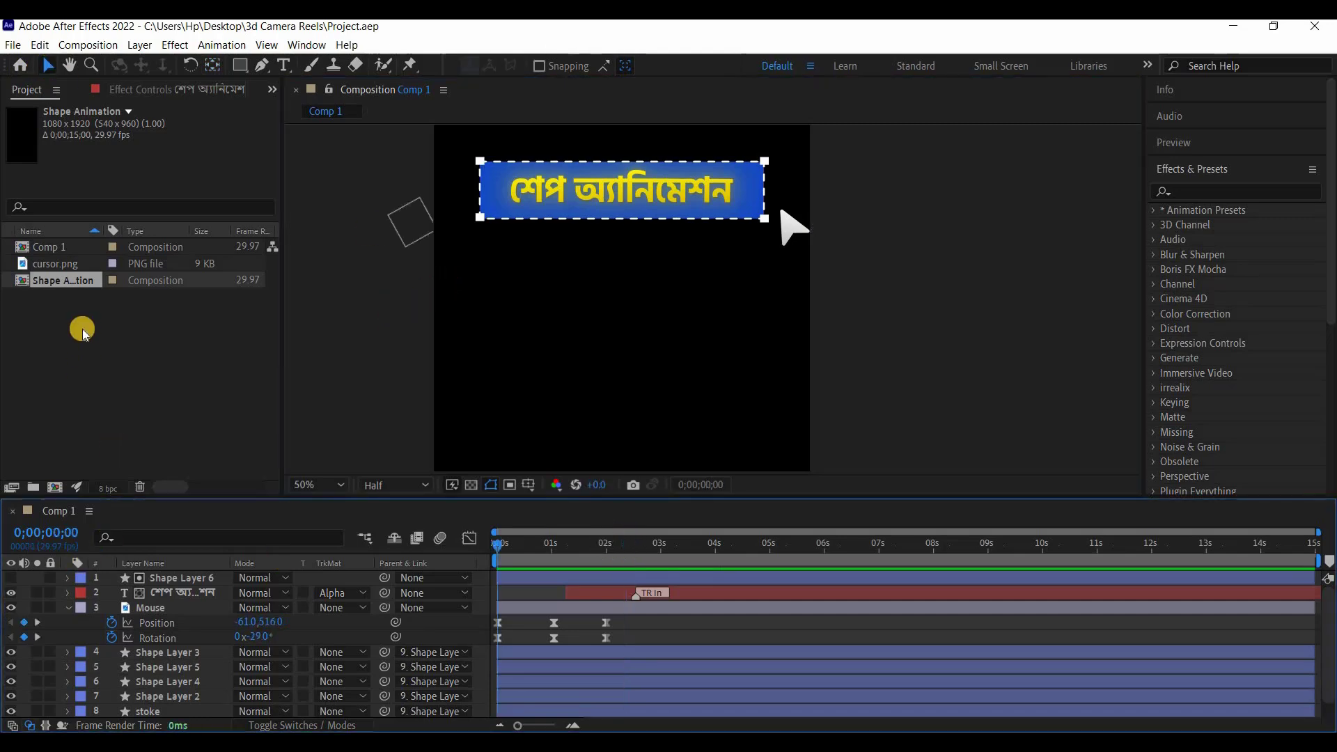
left_click(73, 266)
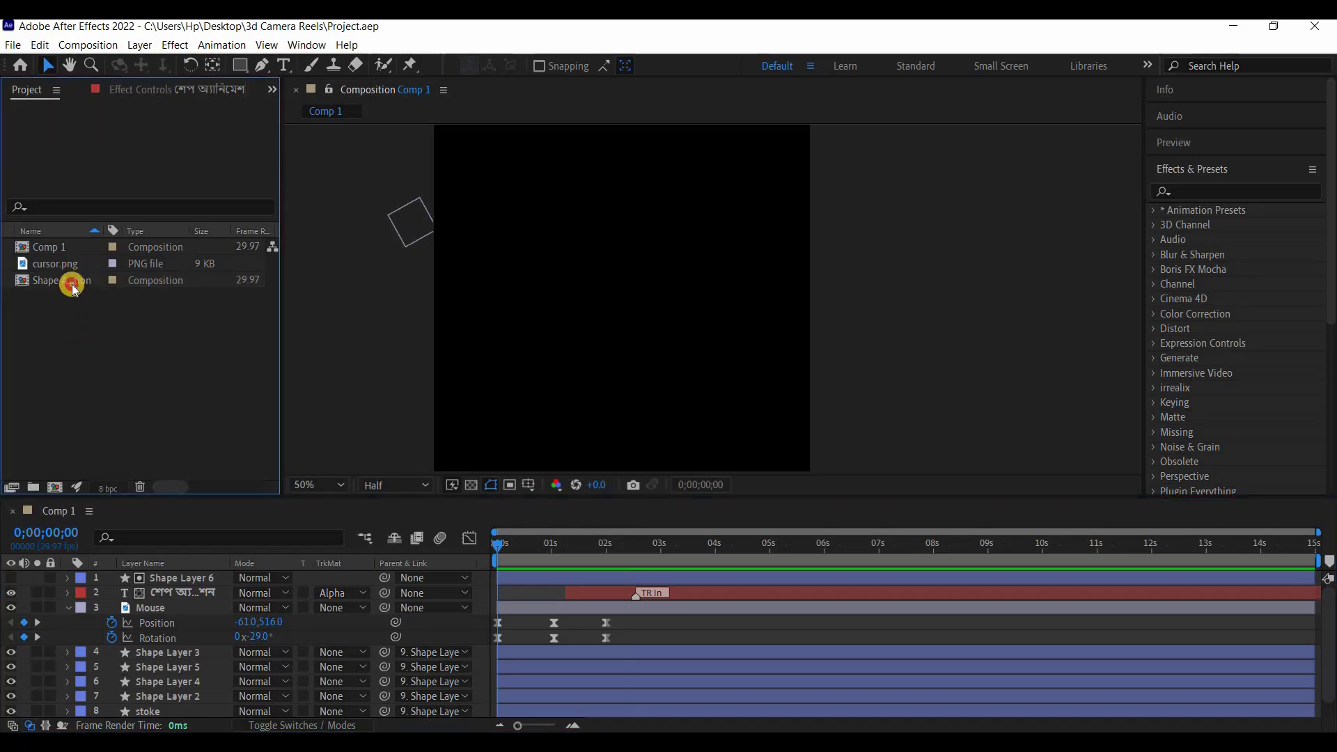
left_click(71, 280)
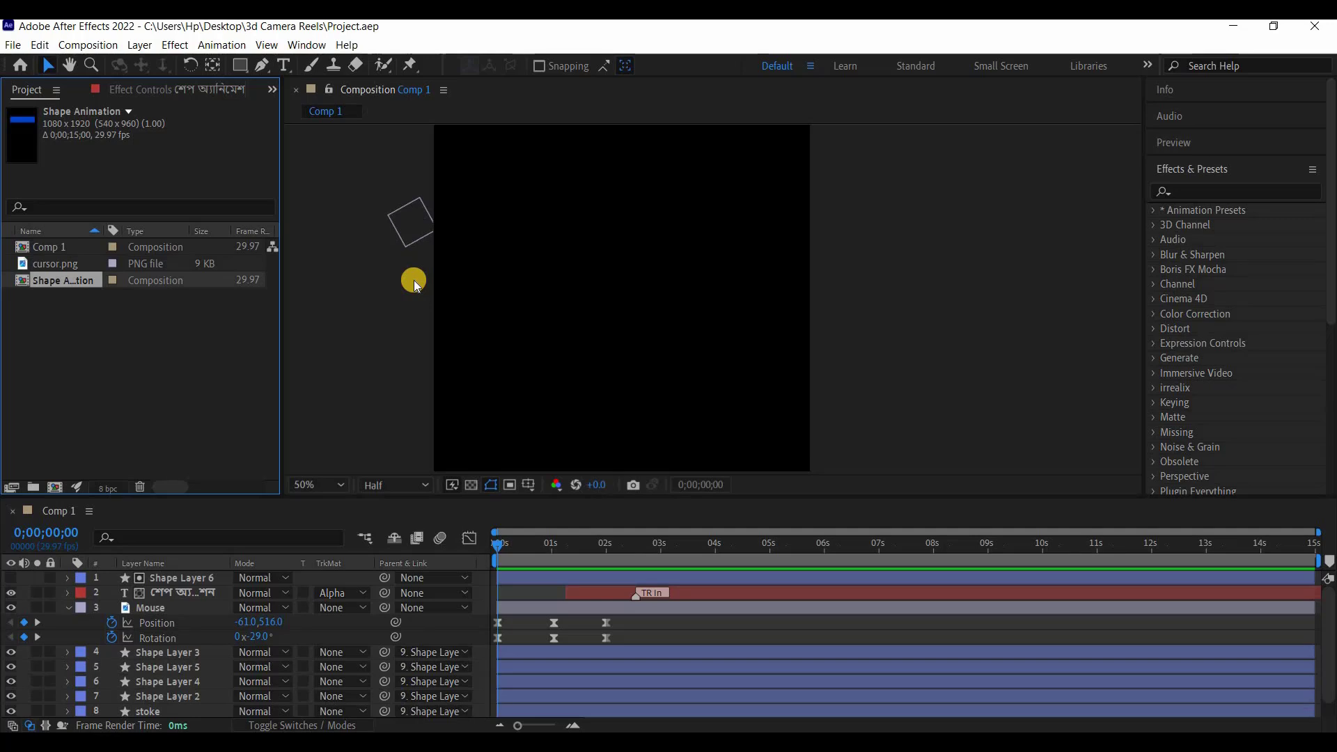
left_click(241, 67)
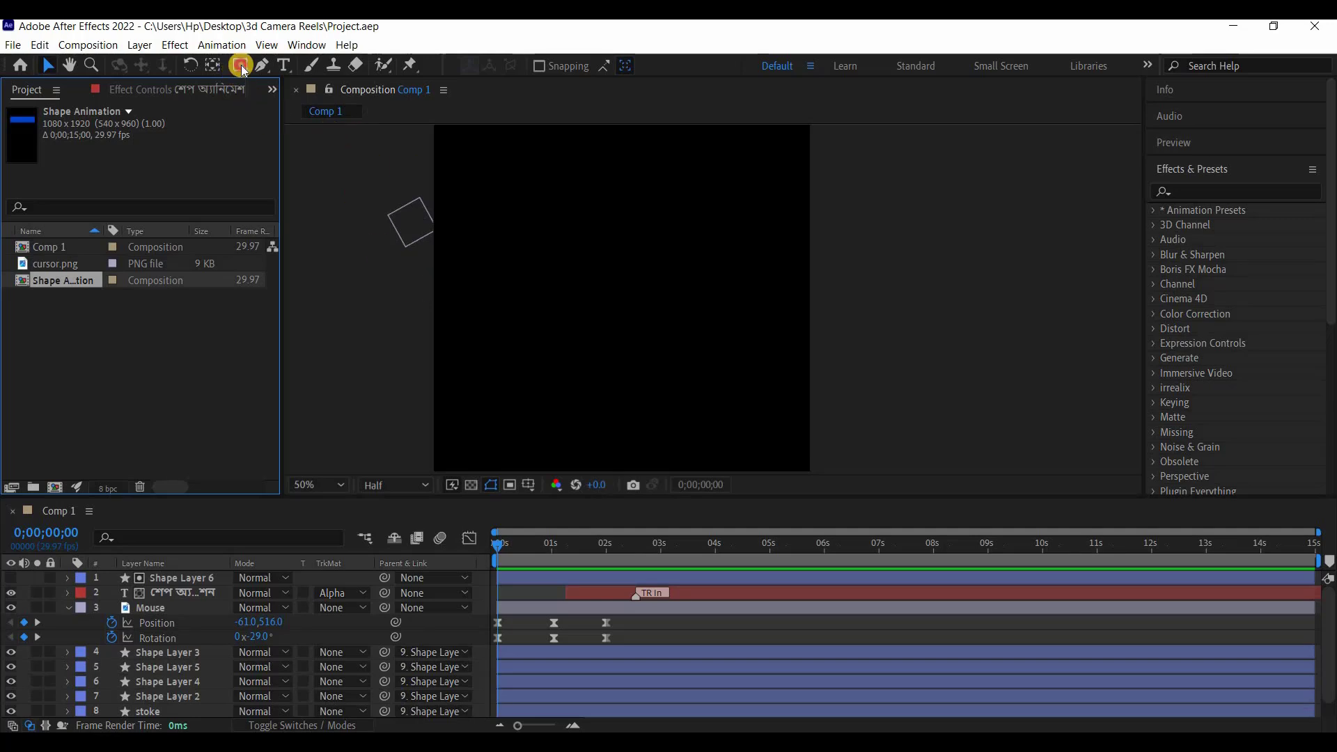
mouse_move(497, 195)
left_mouse_down()
mouse_move(731, 277)
mouse_move(752, 263)
left_mouse_up()
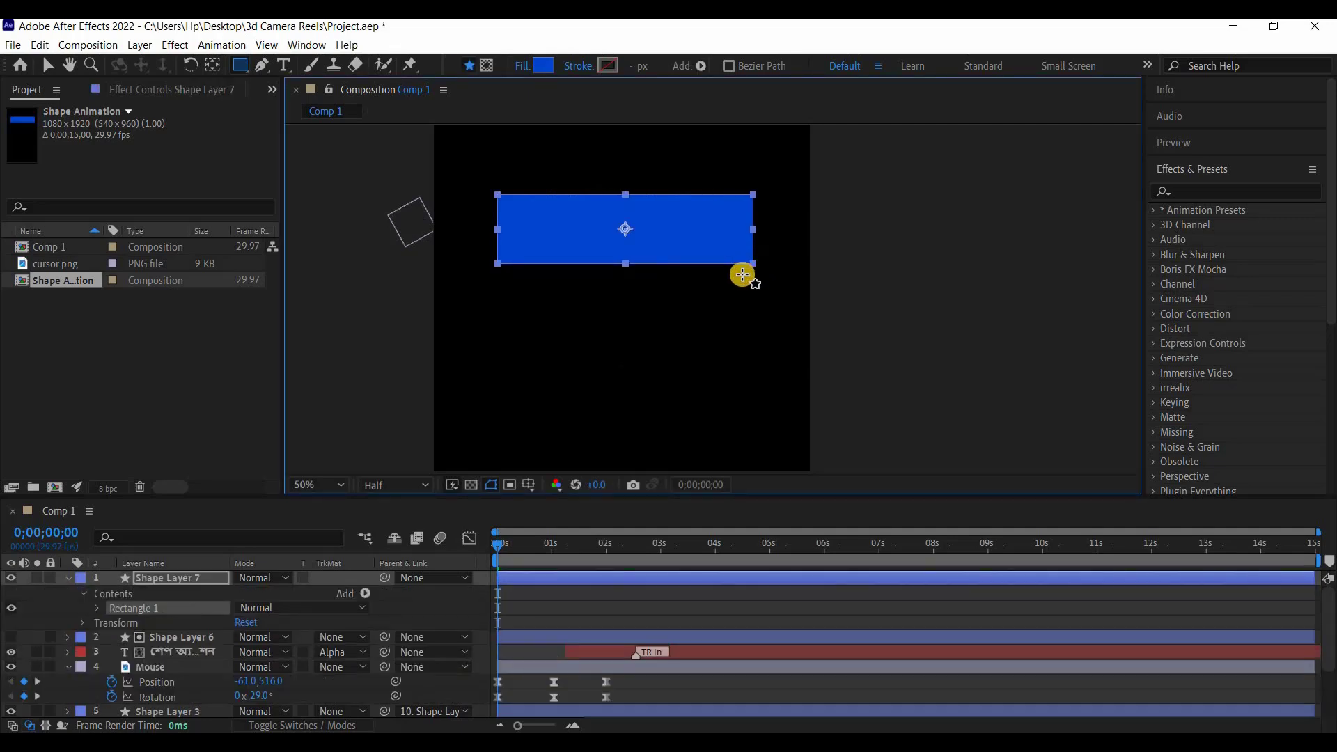
key("Delete")
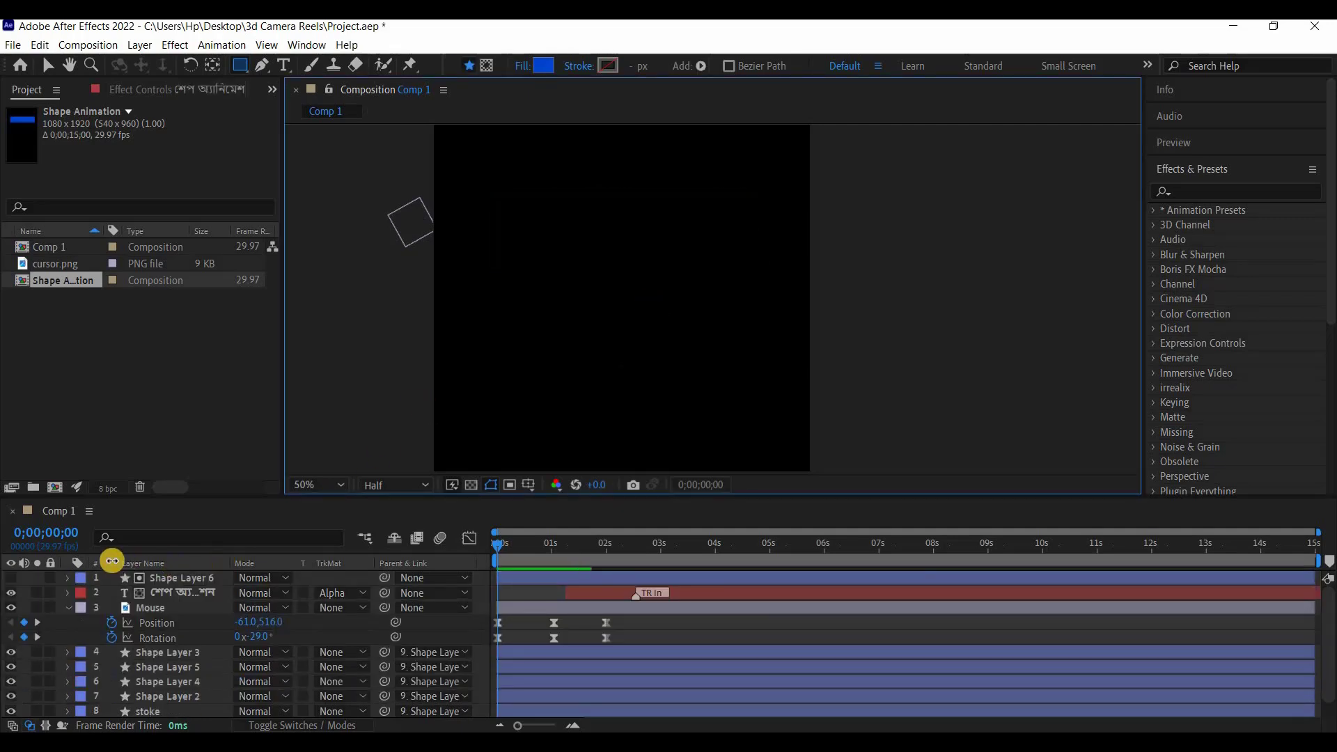
Create a new 1080 x 1920 composition lasting 15 seconds at 29.97 fps
right_click(115, 355)
left_click(306, 362)
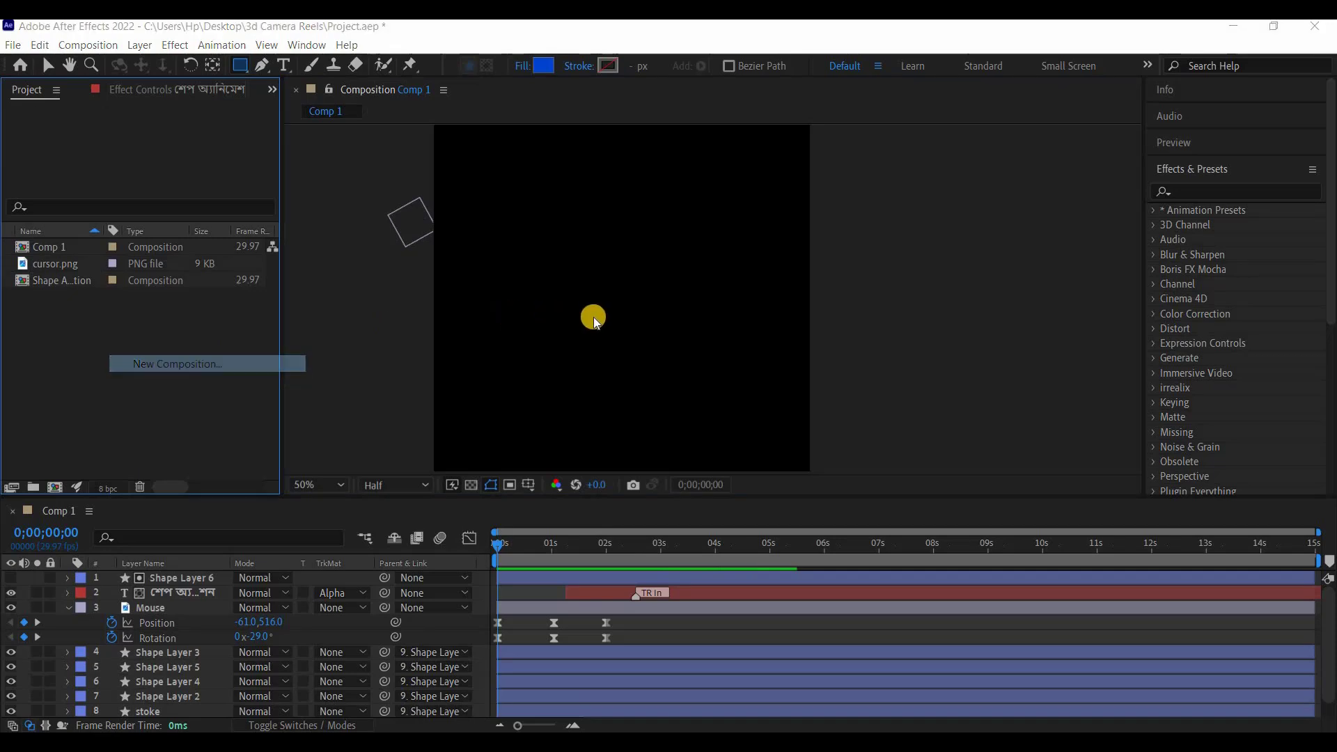
left_click(784, 584)
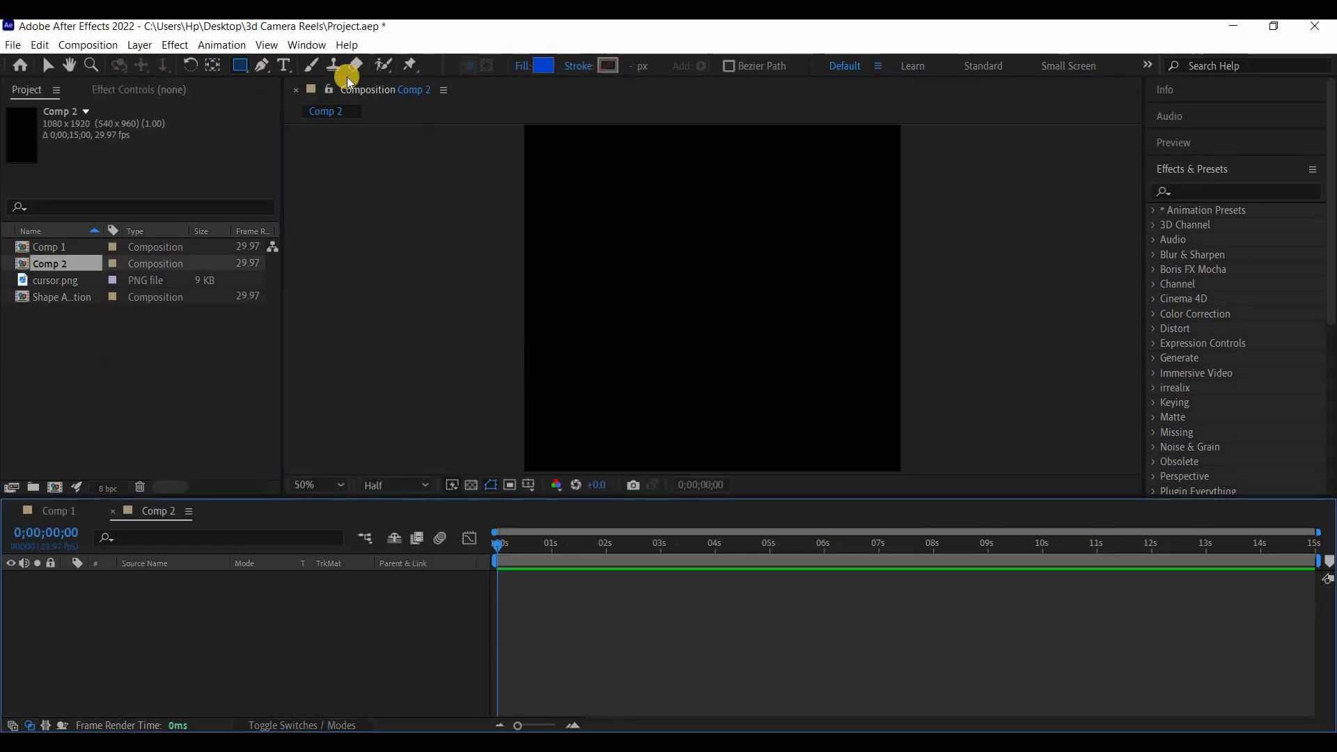
Draw a wide blue rectangle in Comp 2 and center it horizontally and vertically in the composition
mouse_move(610, 210)
left_mouse_down()
mouse_move(839, 294)
mouse_move(856, 275)
mouse_move(892, 274)
left_mouse_up()
left_click(47, 65)
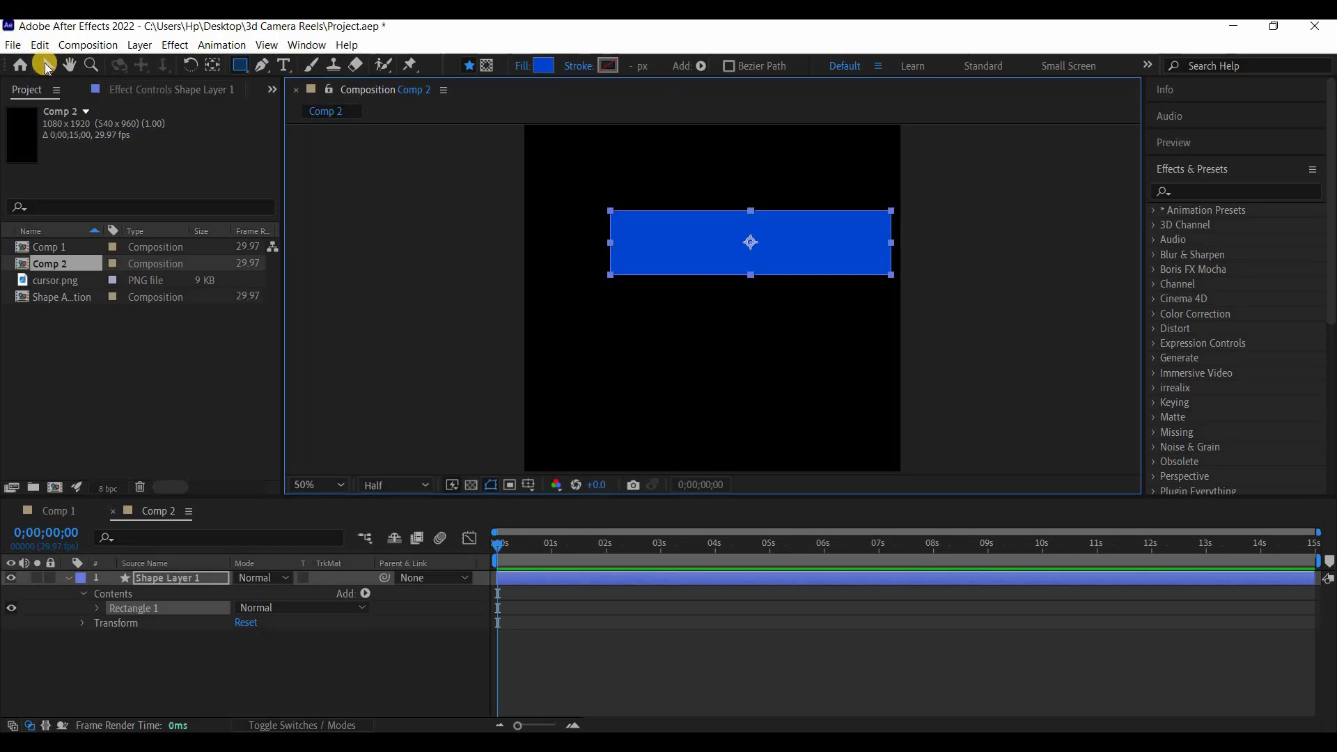
left_click_drag(699, 241, 658, 233)
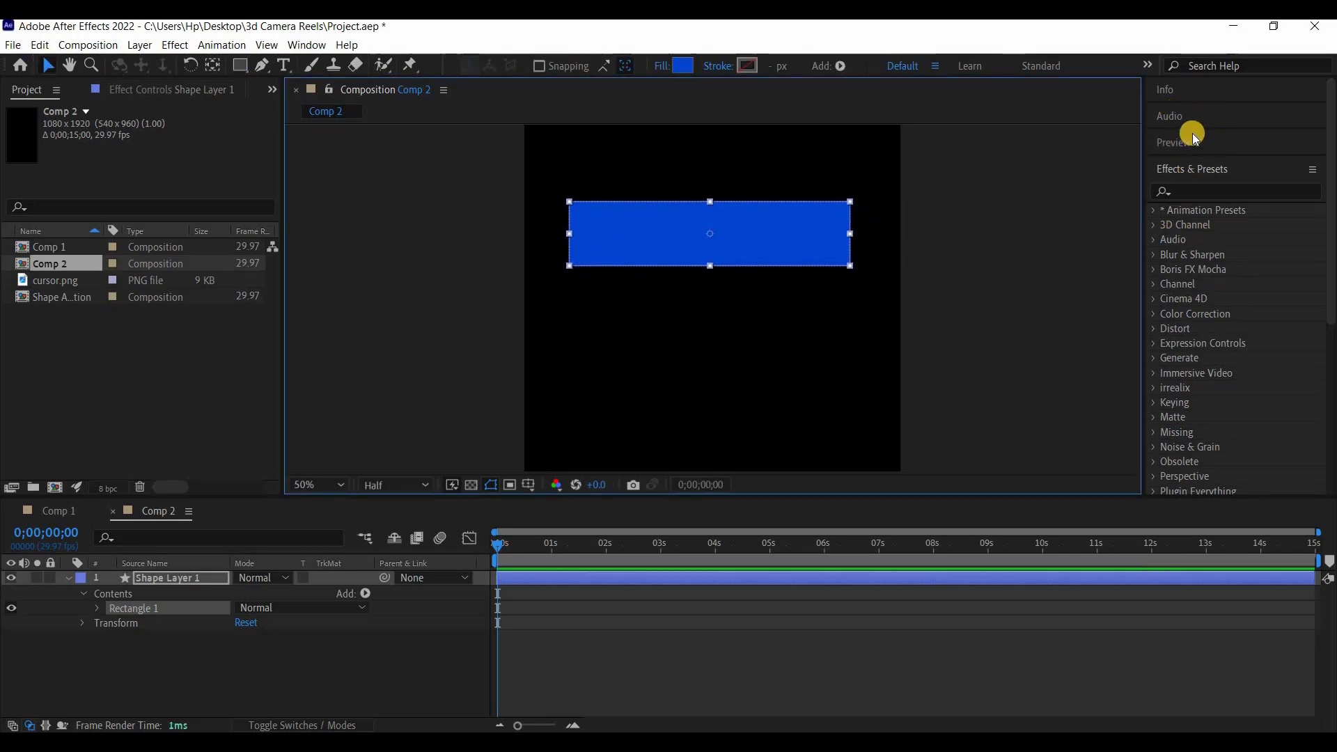
scroll(1205, 182, "down", 5)
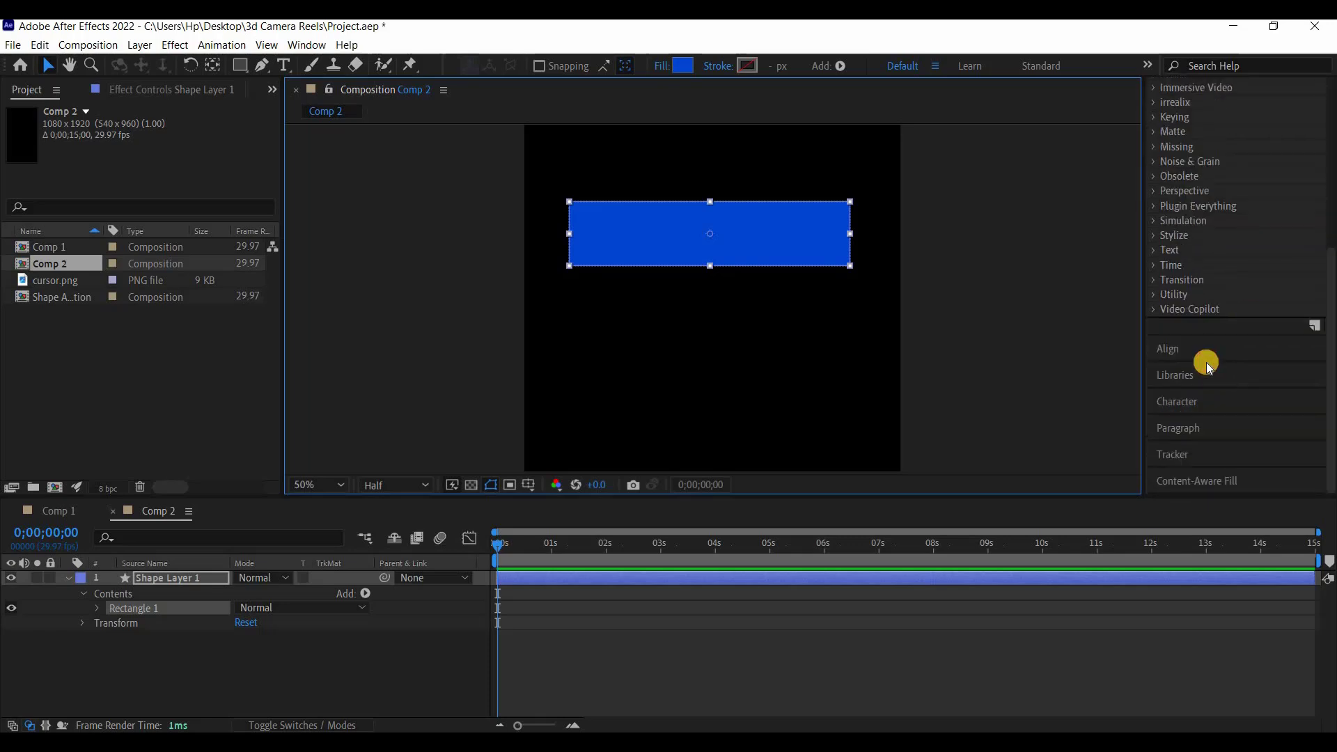
left_click(1205, 356)
left_click(1192, 239)
left_click(1281, 240)
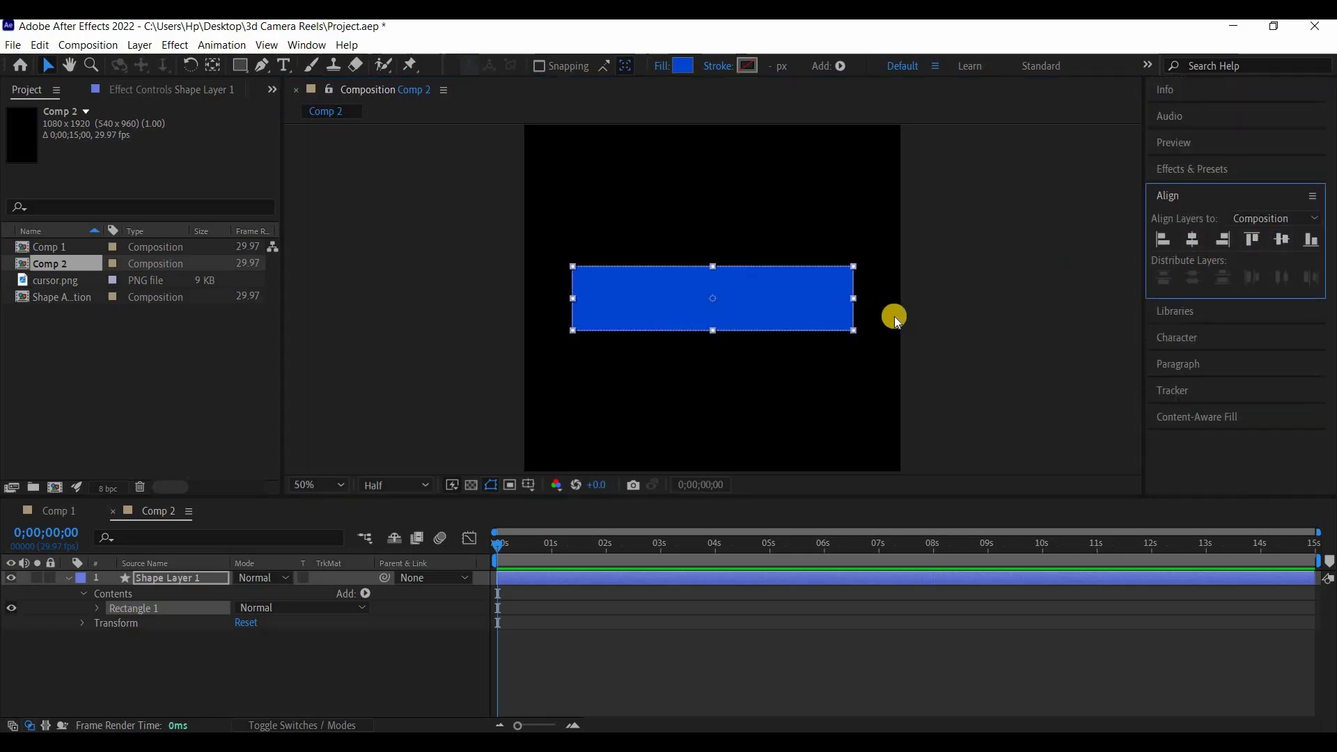
Move the blue rectangle's anchor point to its upper-left corner and save the project
left_click(724, 295)
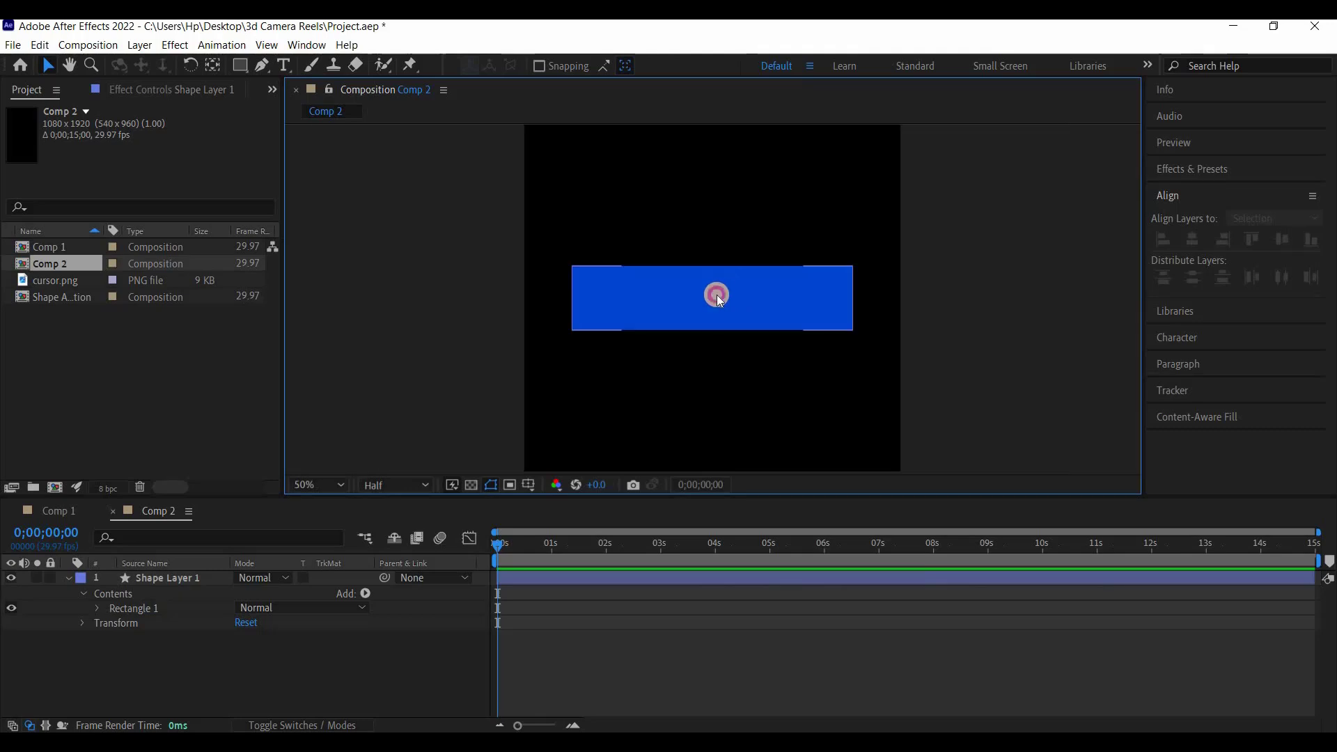
left_click(727, 297)
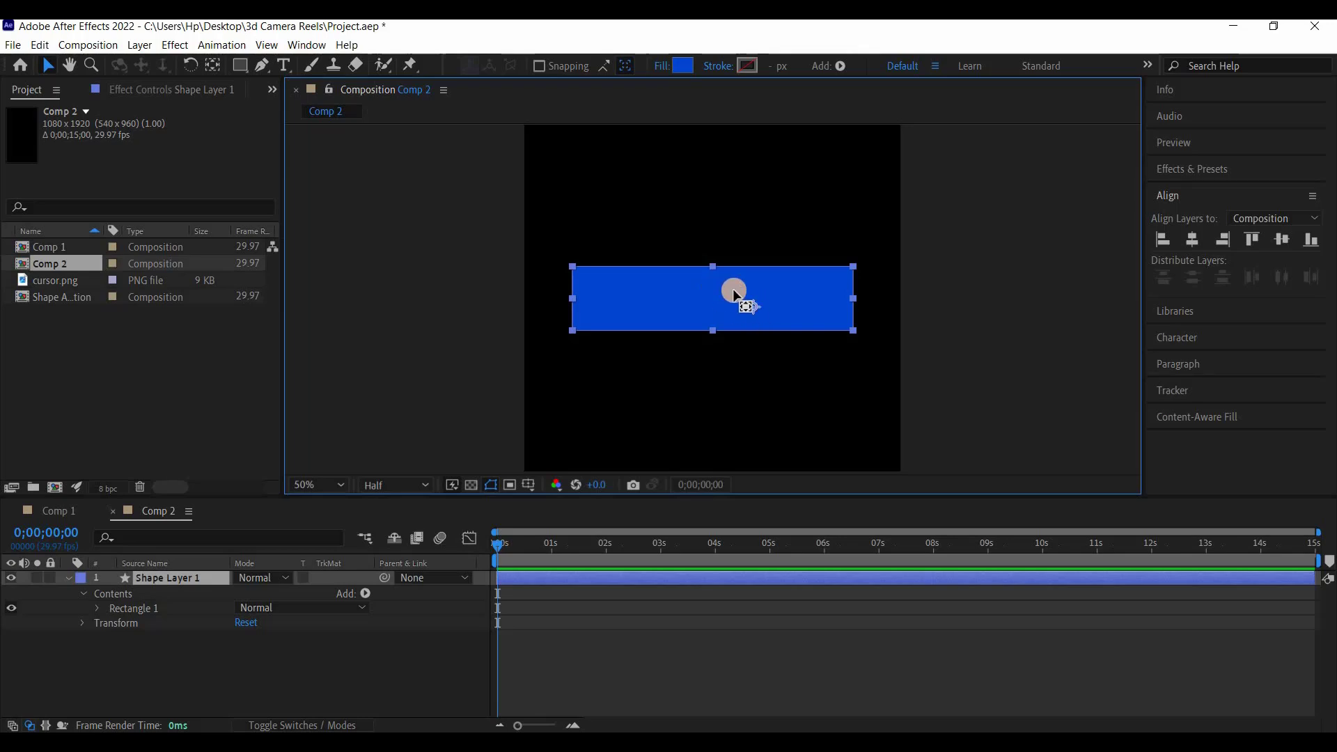
key("y")
left_click_drag(660, 297, 573, 266)
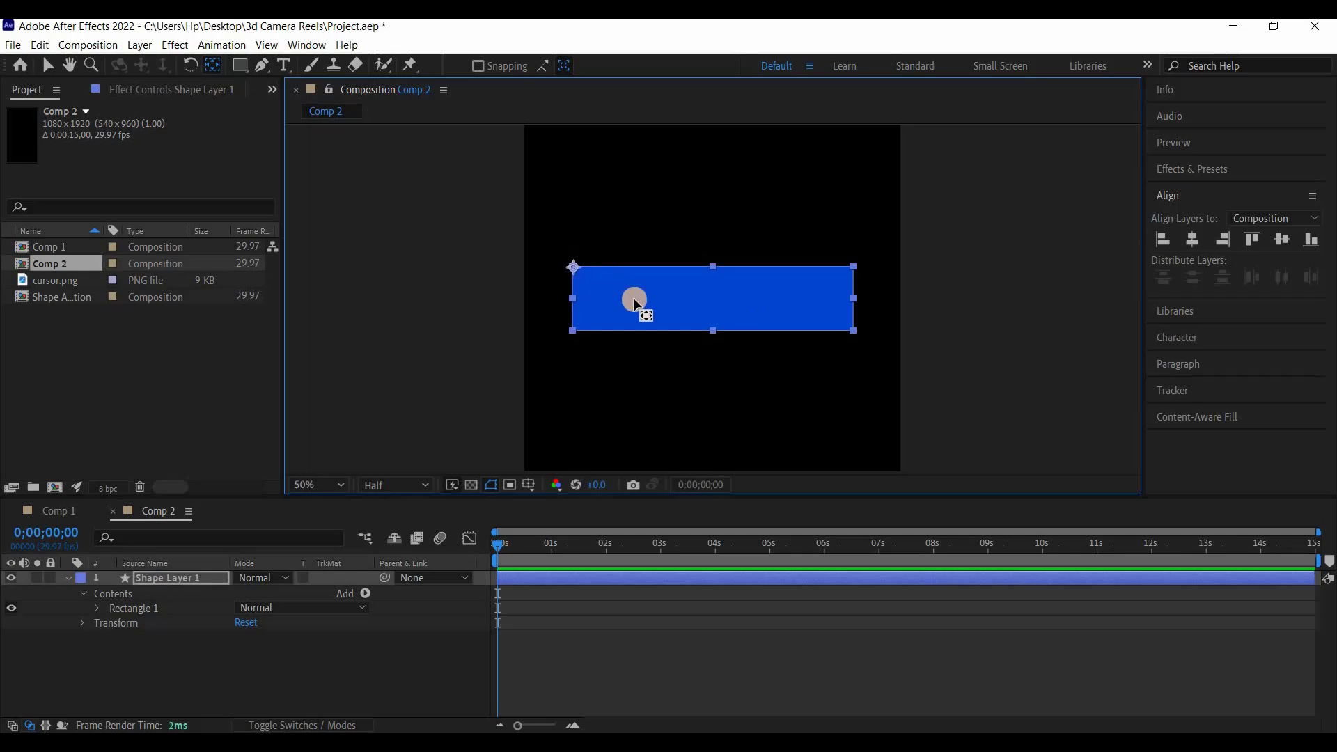
left_click(50, 66)
left_click(766, 339)
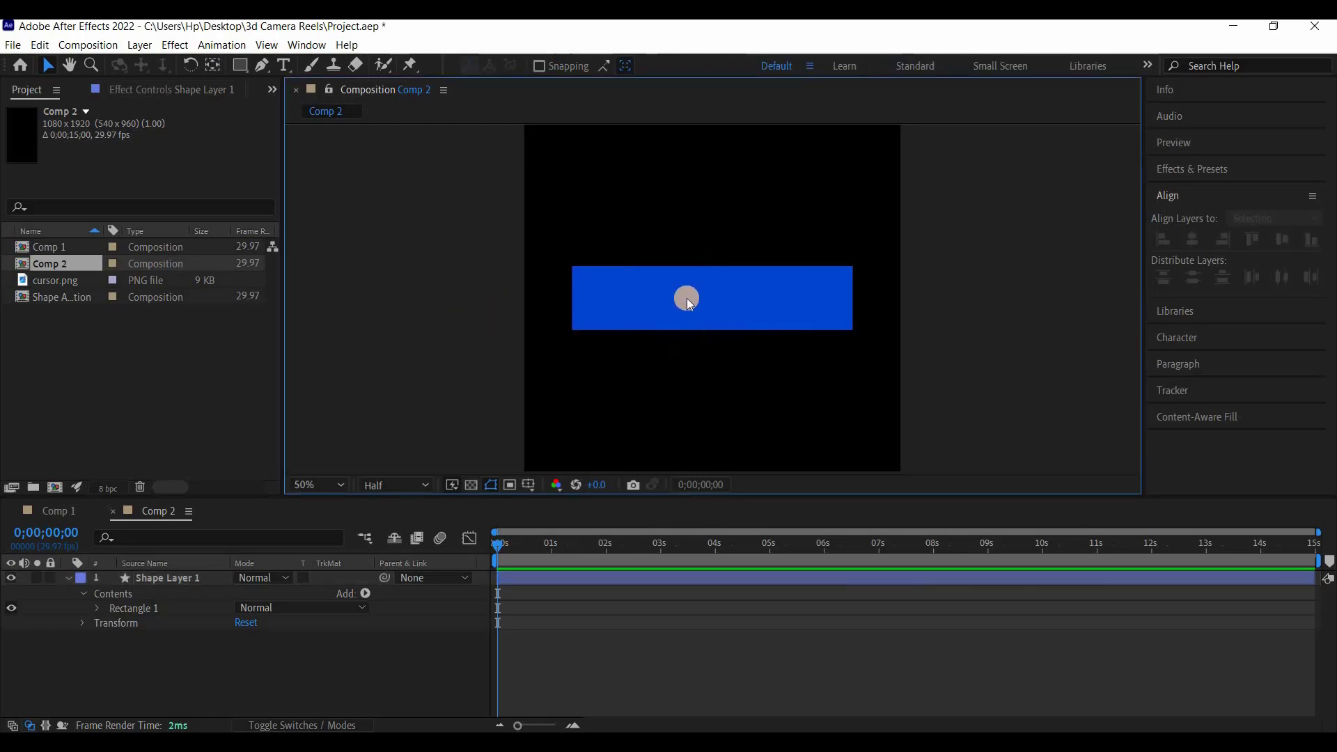
left_click(687, 298)
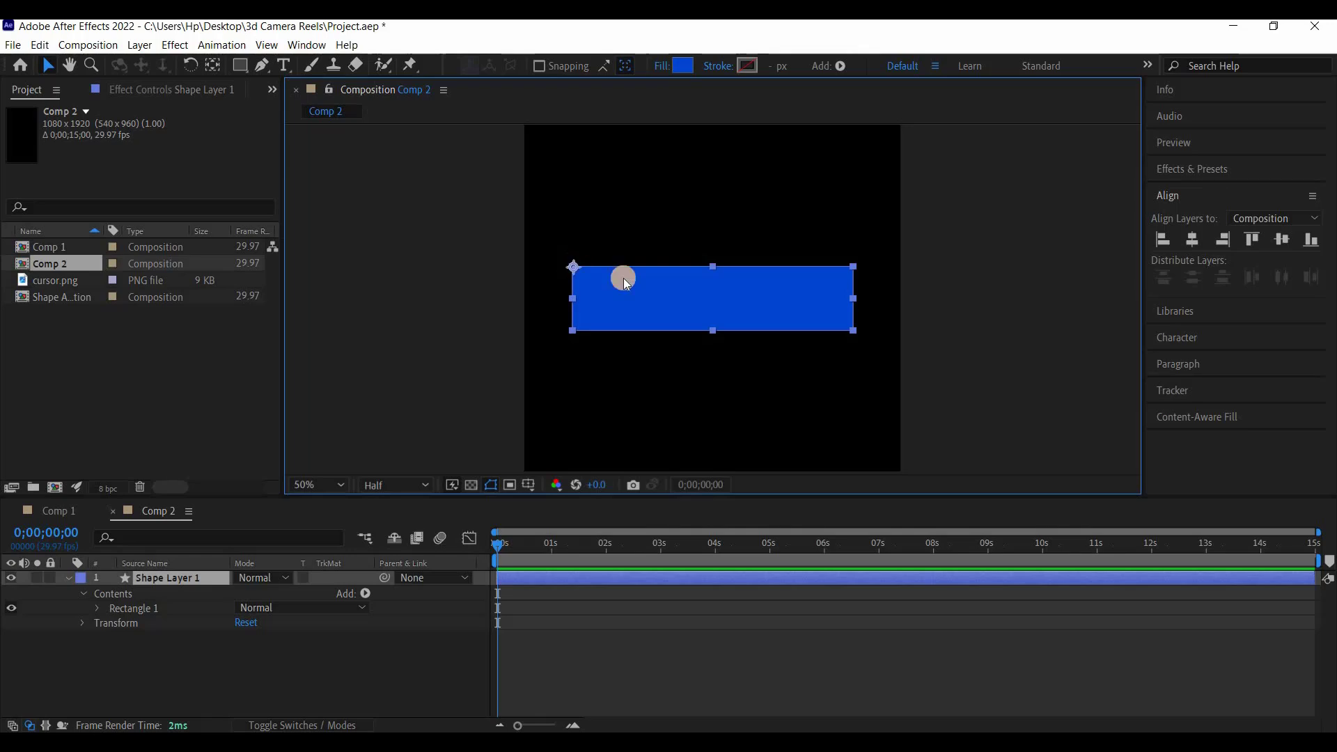
key("ctrl+s")
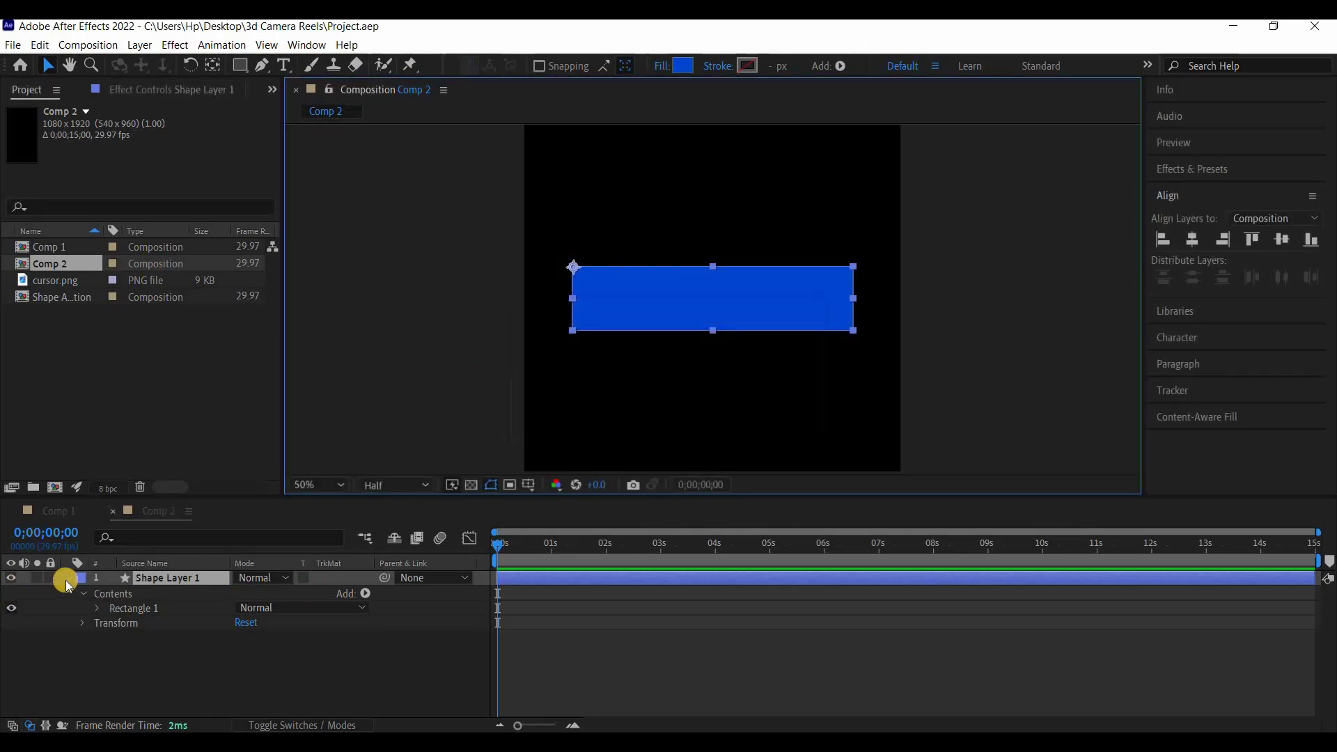
Duplicate the rectangle's shape layer and rename the copy "stroke"
left_click(69, 579)
left_click(155, 596)
left_click(162, 582)
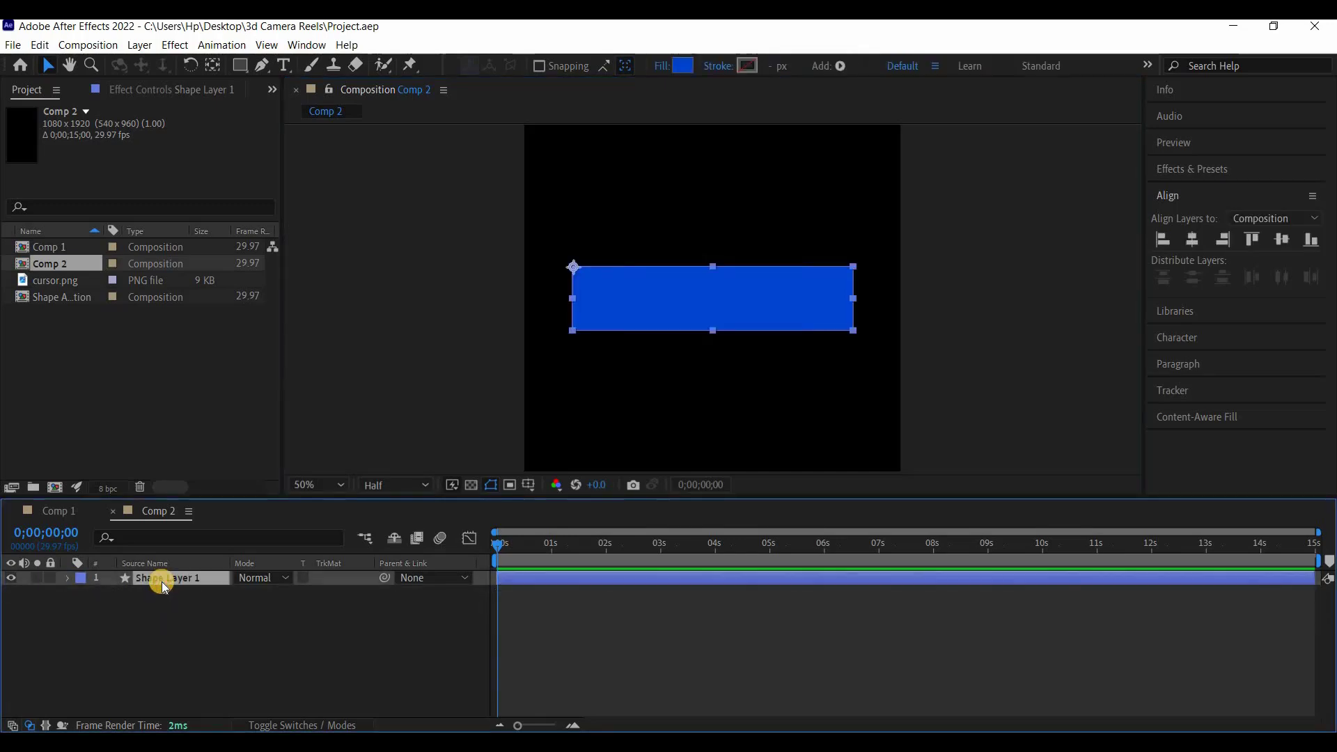
key("ctrl+d")
right_click(171, 577)
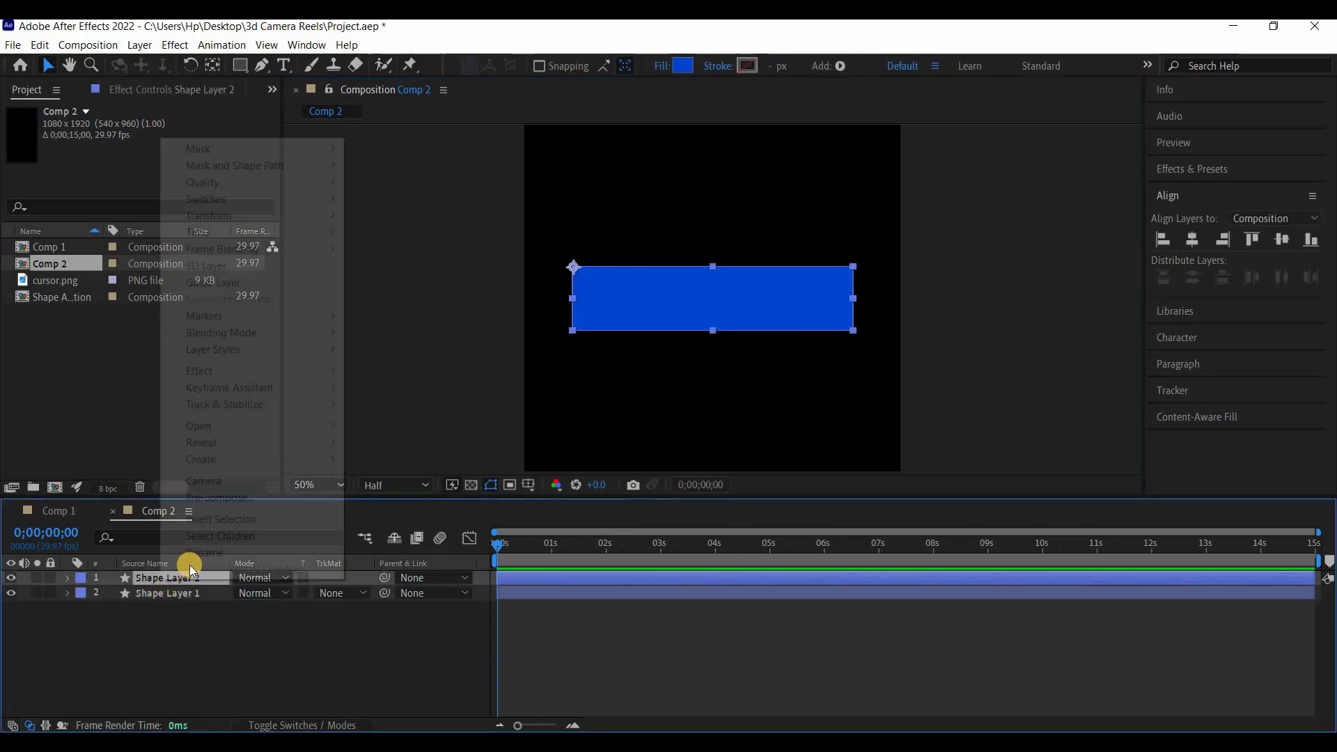
left_click(193, 555)
type("s")
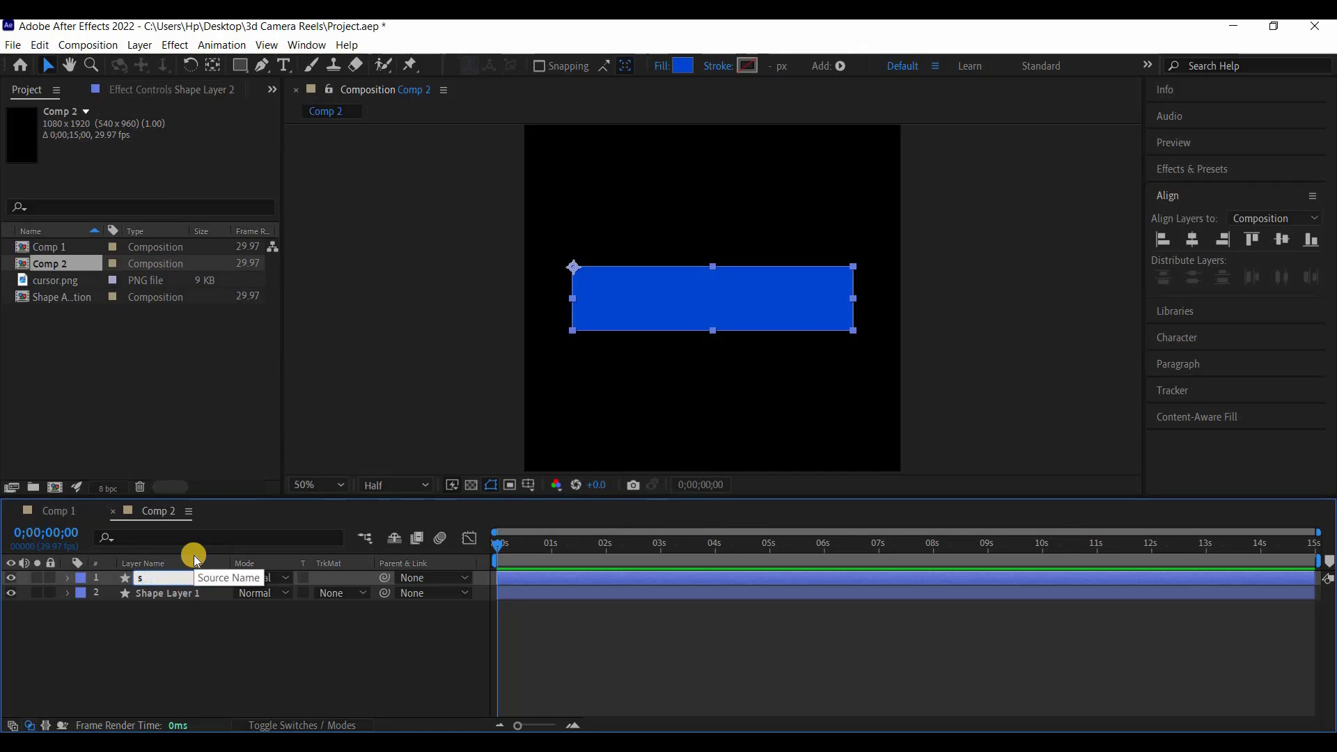
type("troke")
key("Return")
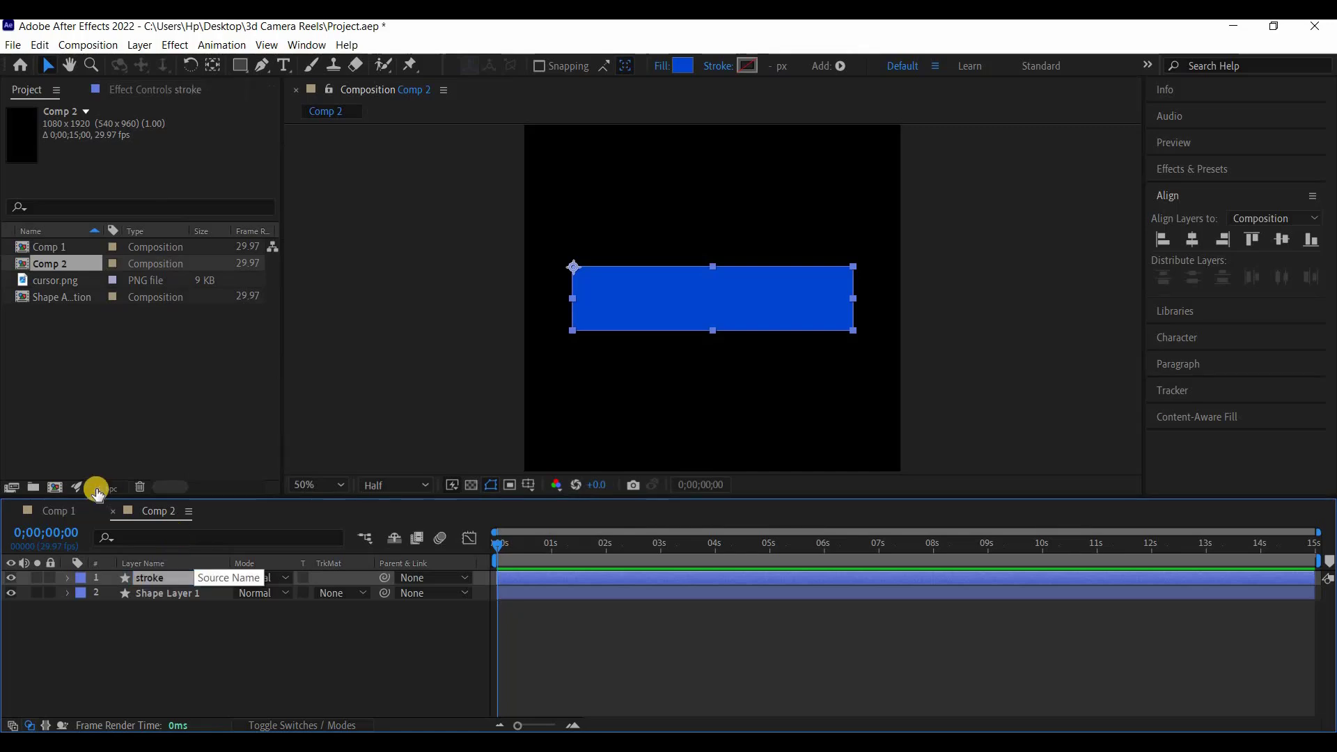
Set the stroke layer's fill to None and give it a solid white stroke
left_click(665, 68)
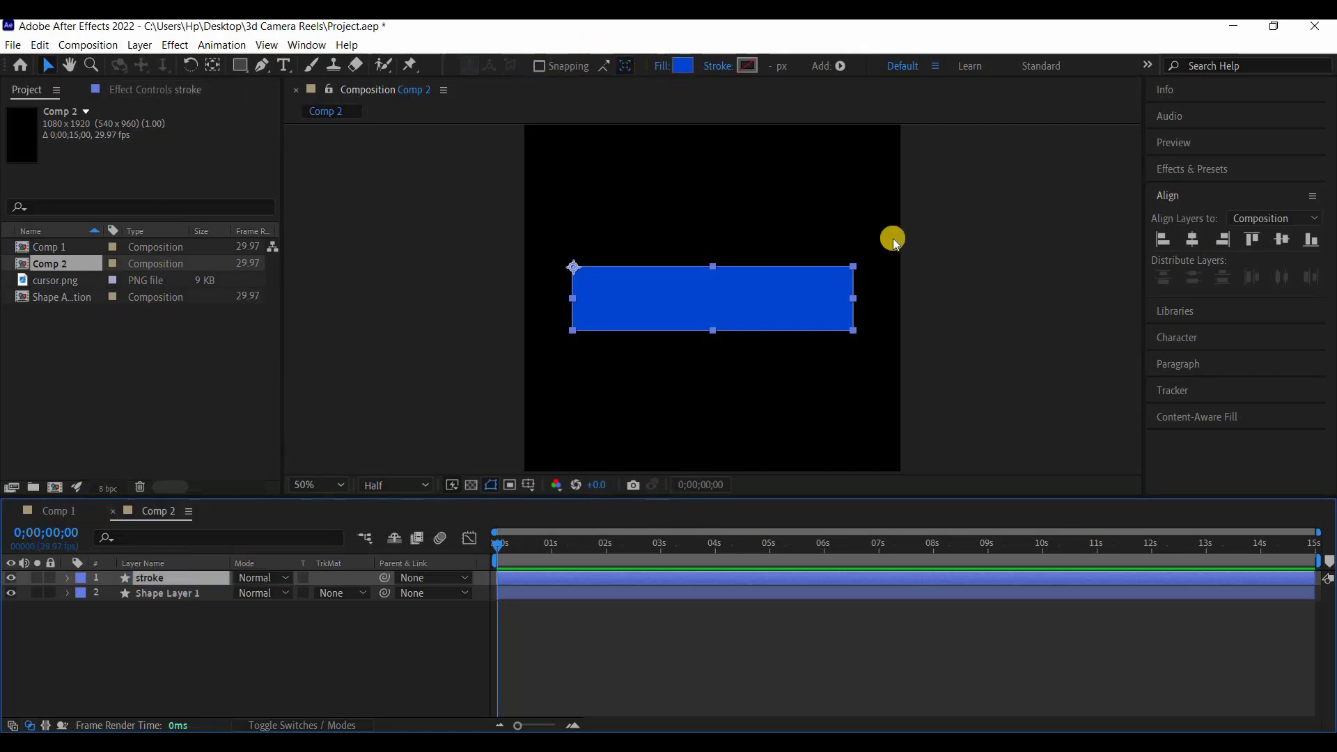
left_click(1026, 240)
left_click(1070, 341)
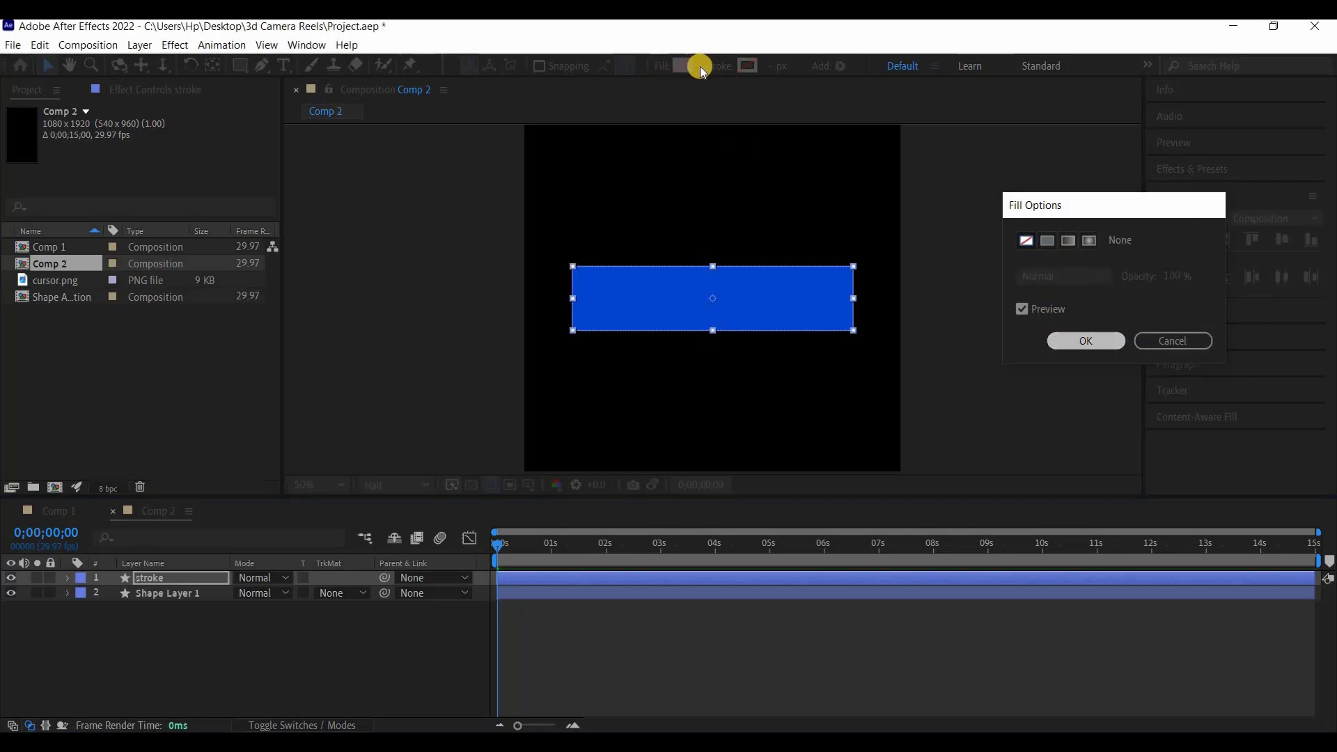
left_click(731, 72)
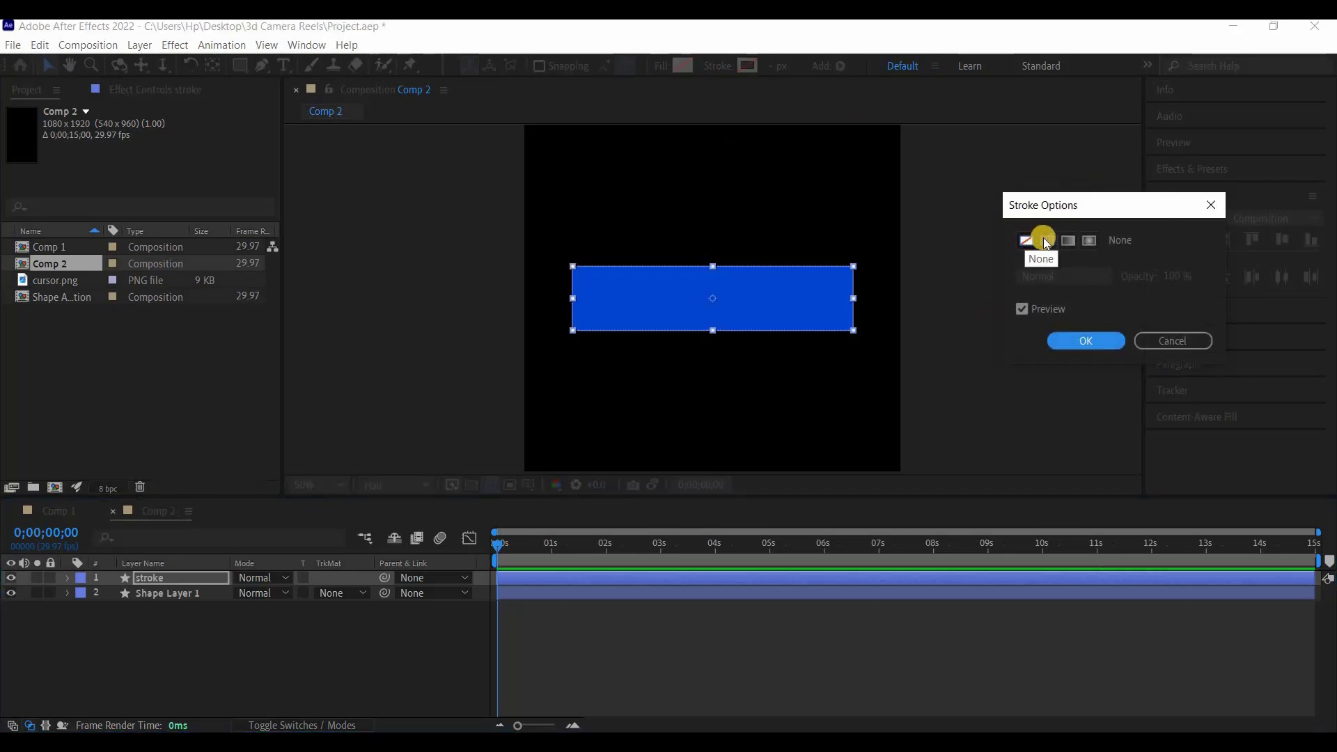
left_click(1084, 341)
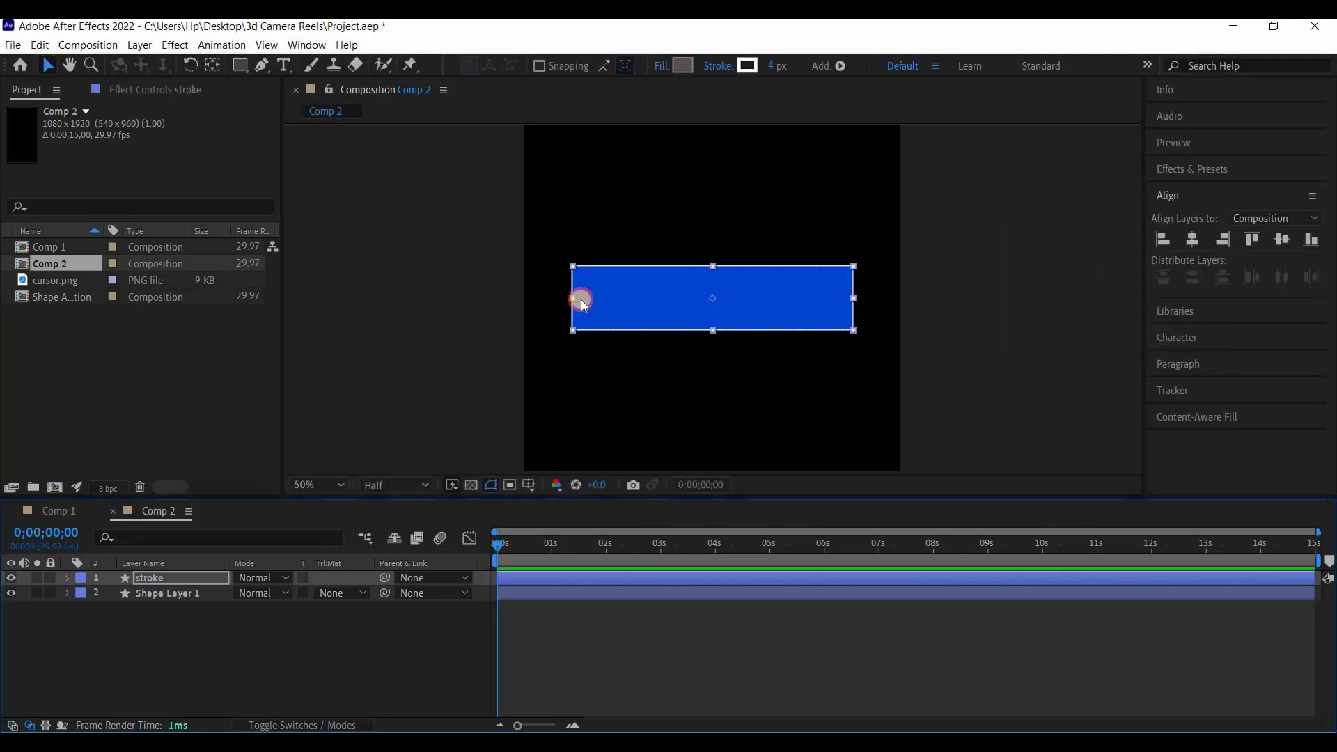
Set the white outline's stroke width to 5 px on the stroke layer
left_click(555, 298)
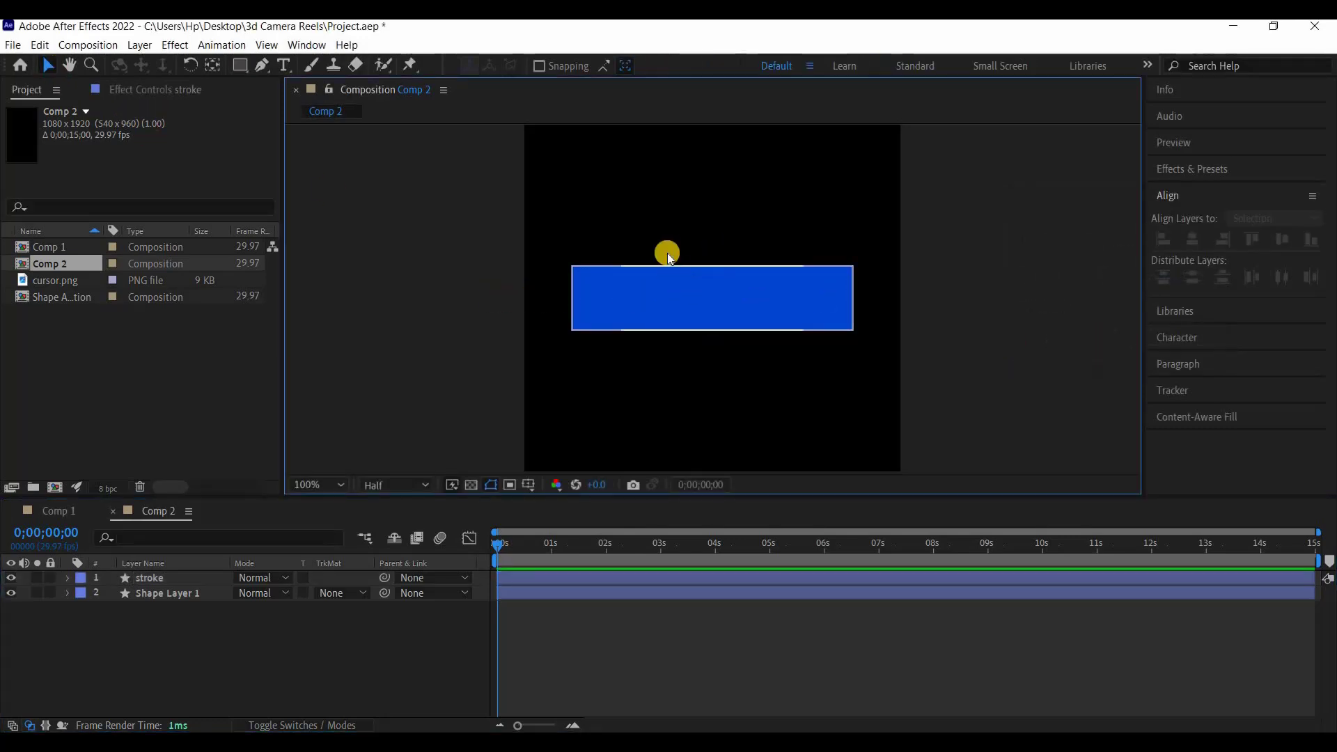
left_click(667, 250)
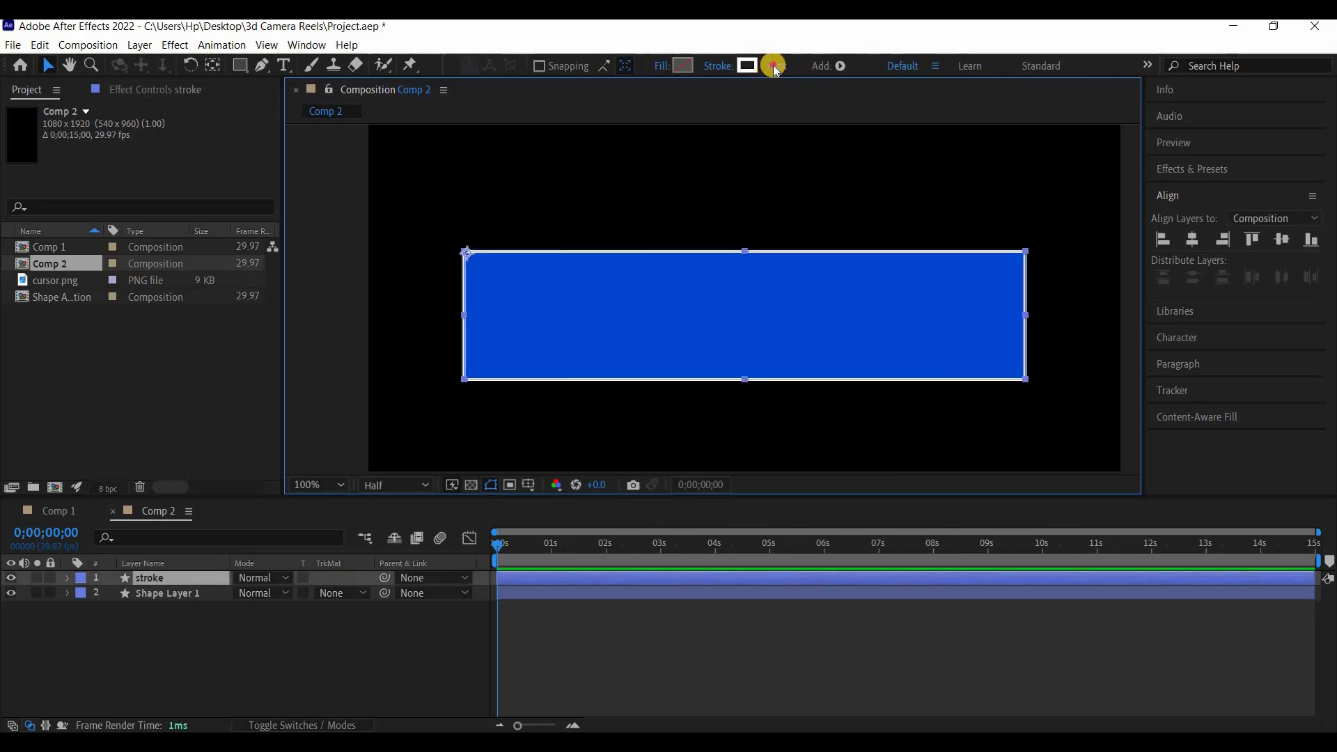
left_click(774, 66)
type("5")
key("Return")
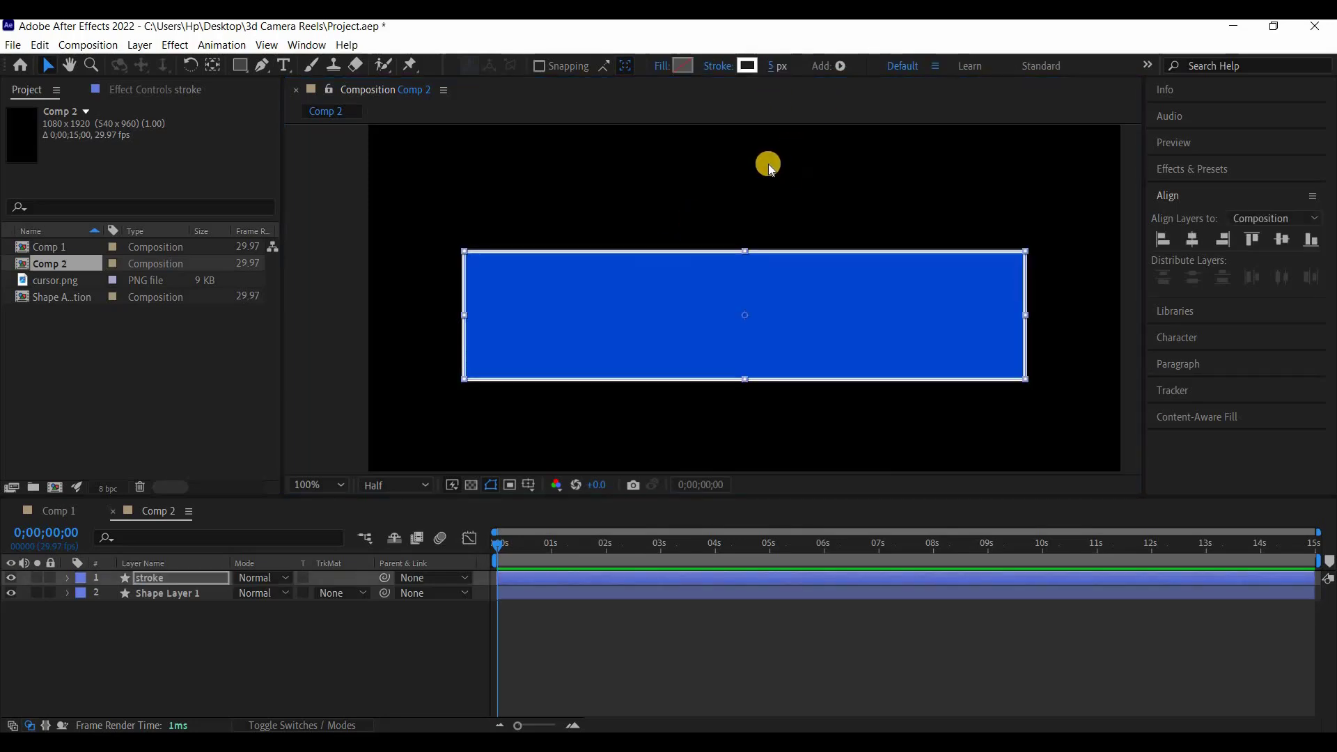
left_click(460, 277)
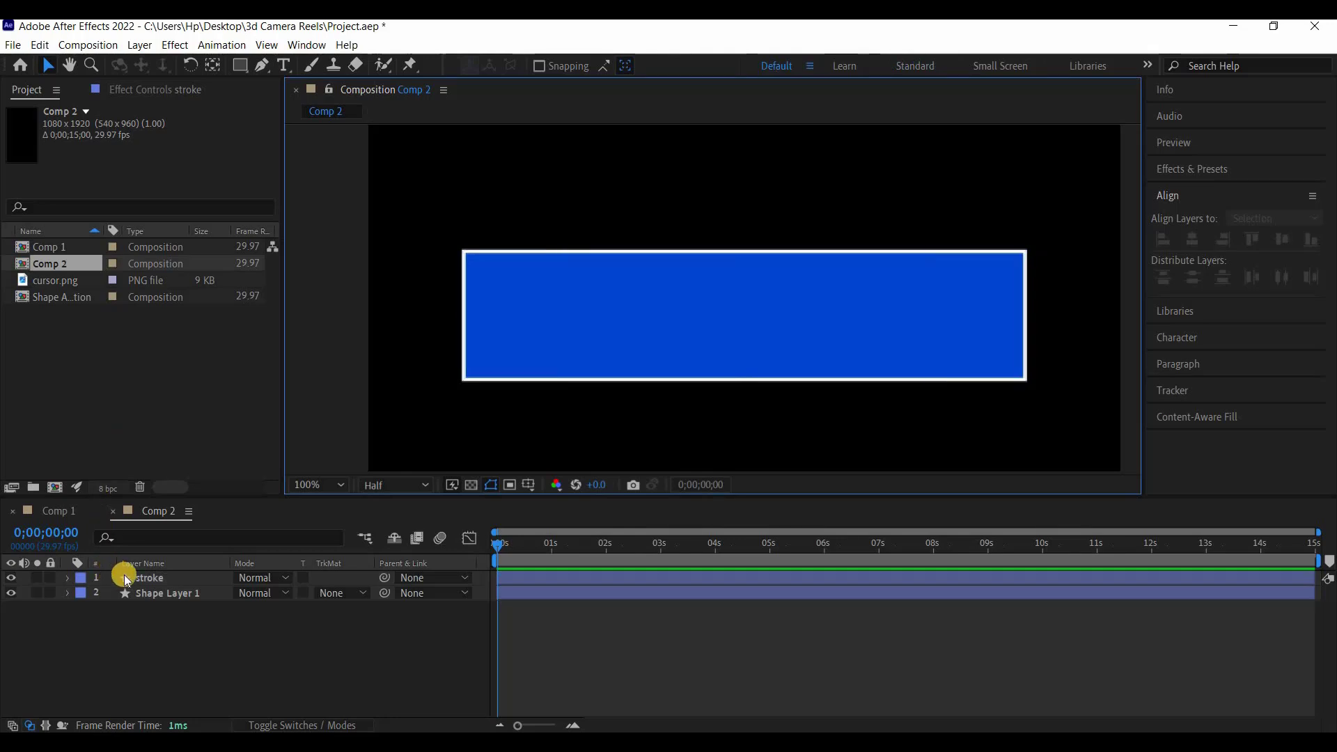
Add a dash and a gap to Stroke 1 of the stroke layer's rectangle to make its outline dashed
left_click(124, 576)
left_click(68, 578)
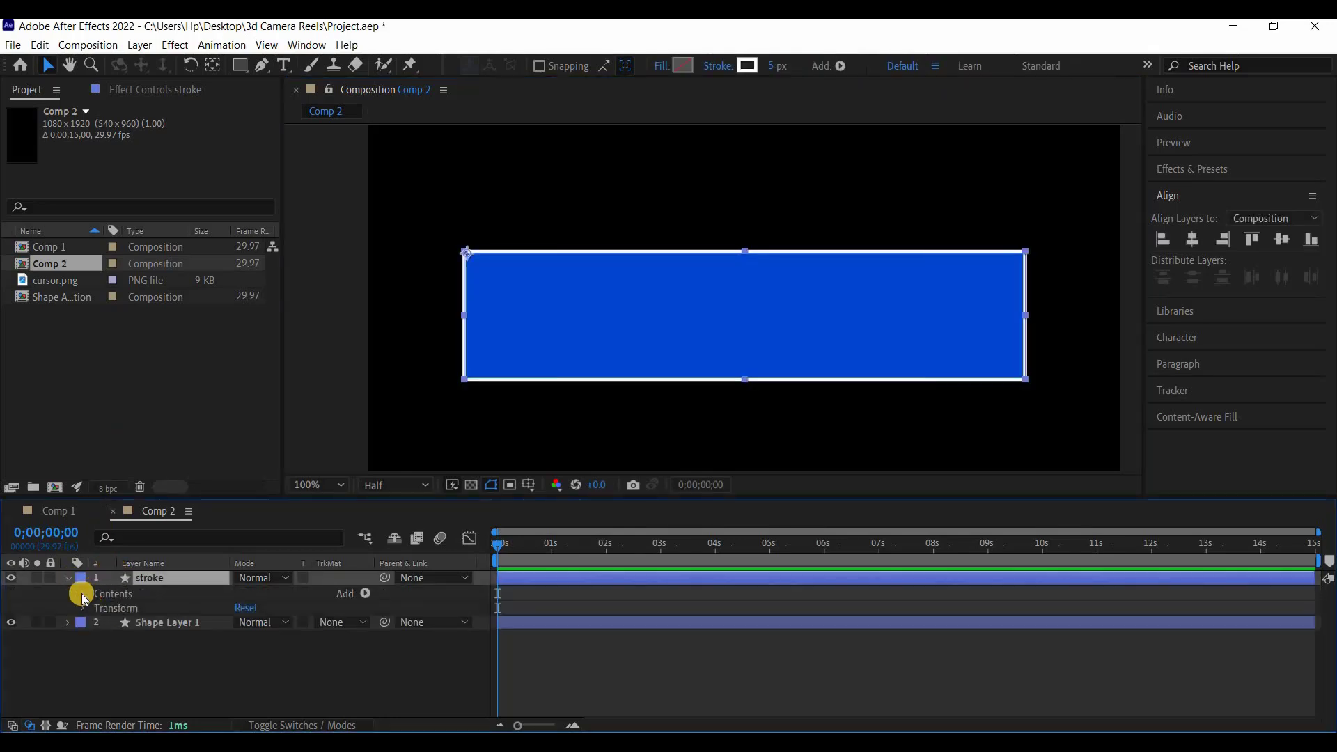
left_click(85, 595)
left_click(98, 609)
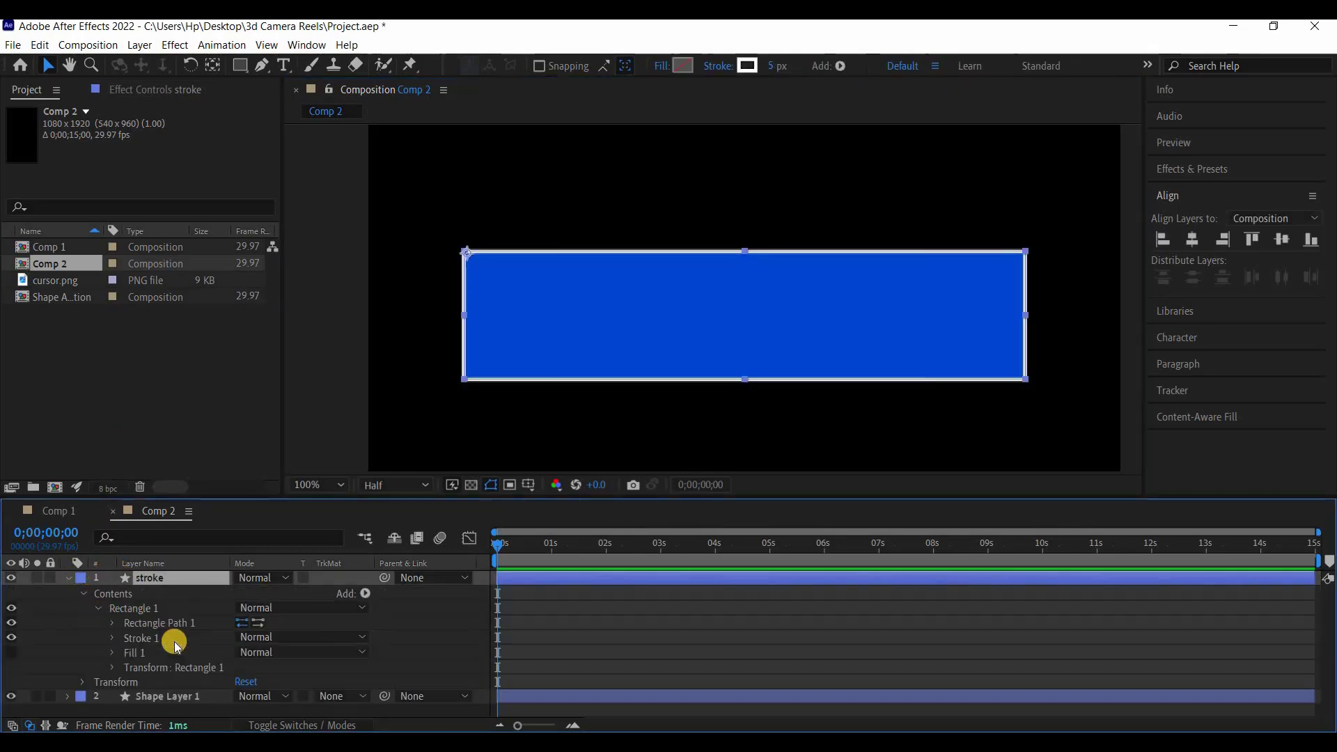
left_click(118, 638)
scroll(174, 644, "down", 2)
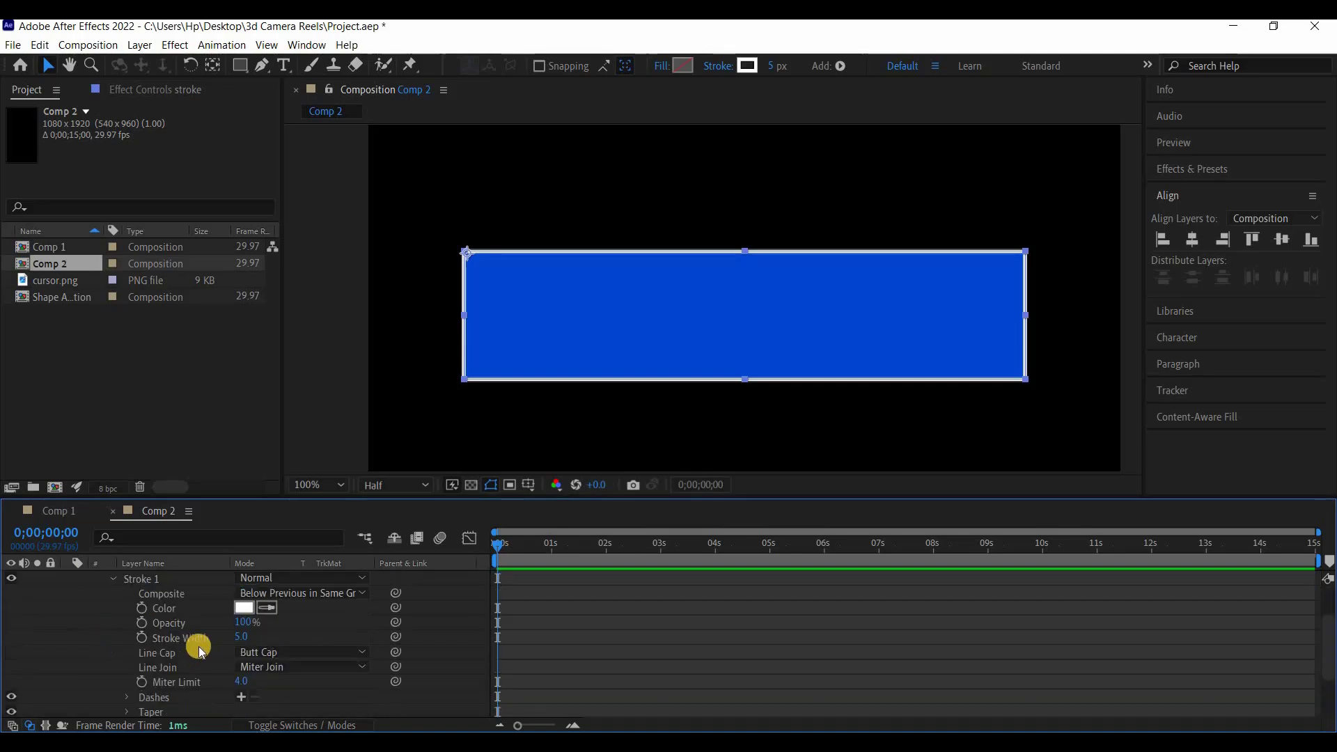
left_click(241, 698)
left_click(241, 681)
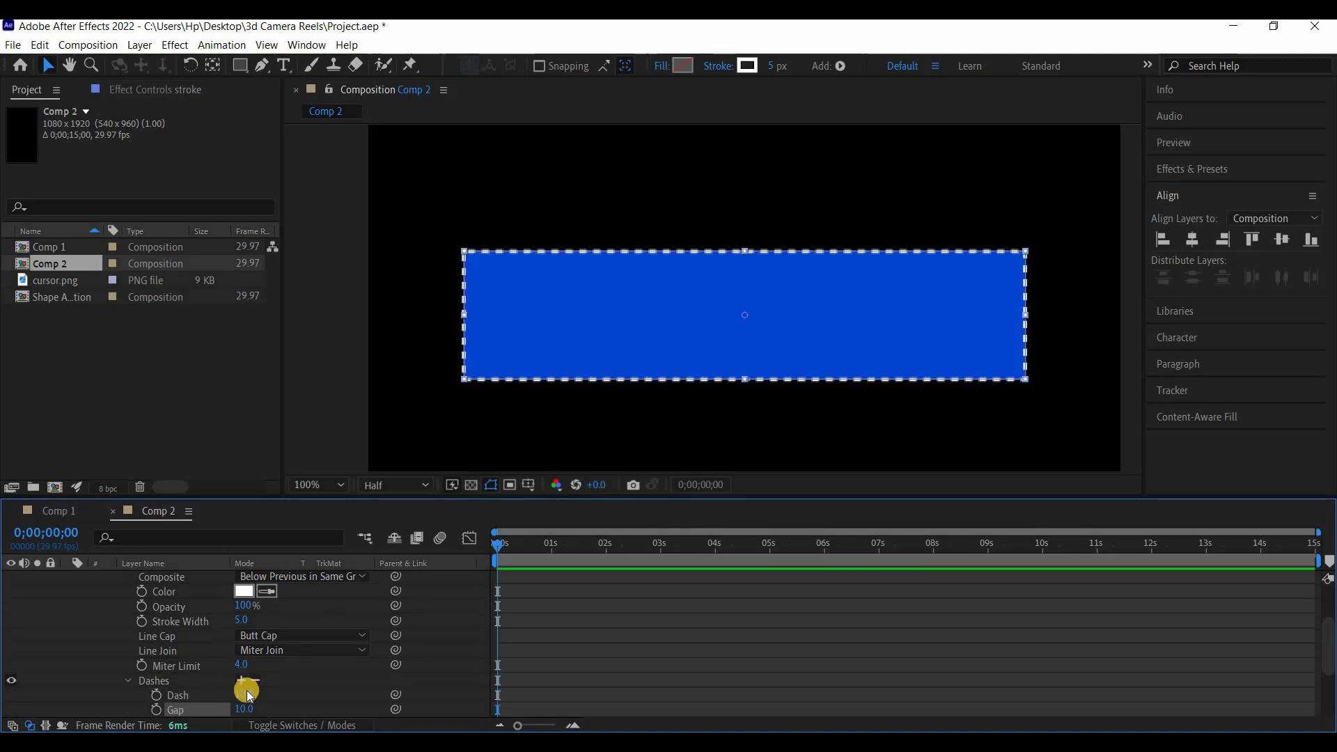
Set the white outline's dash length to 17 and its gap to 21, and save the project
key("ctrl+s")
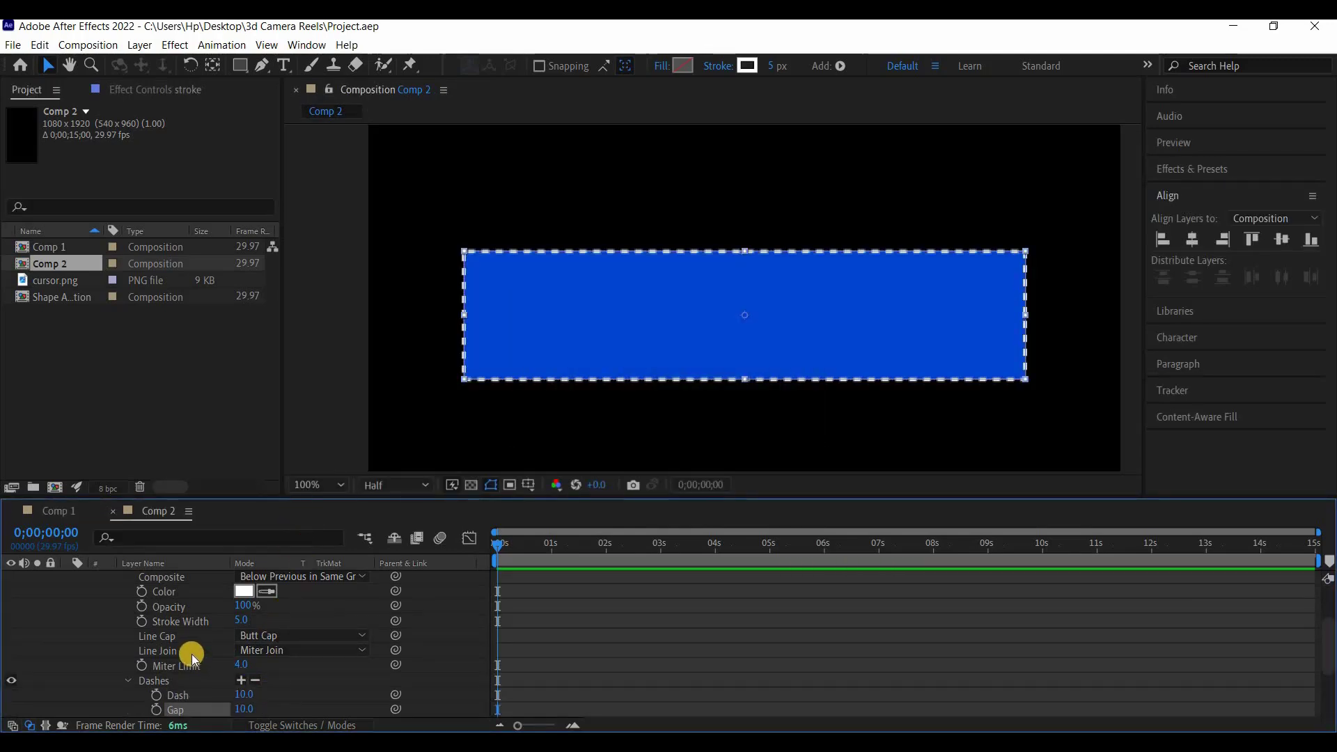
scroll(192, 657, "down", 2)
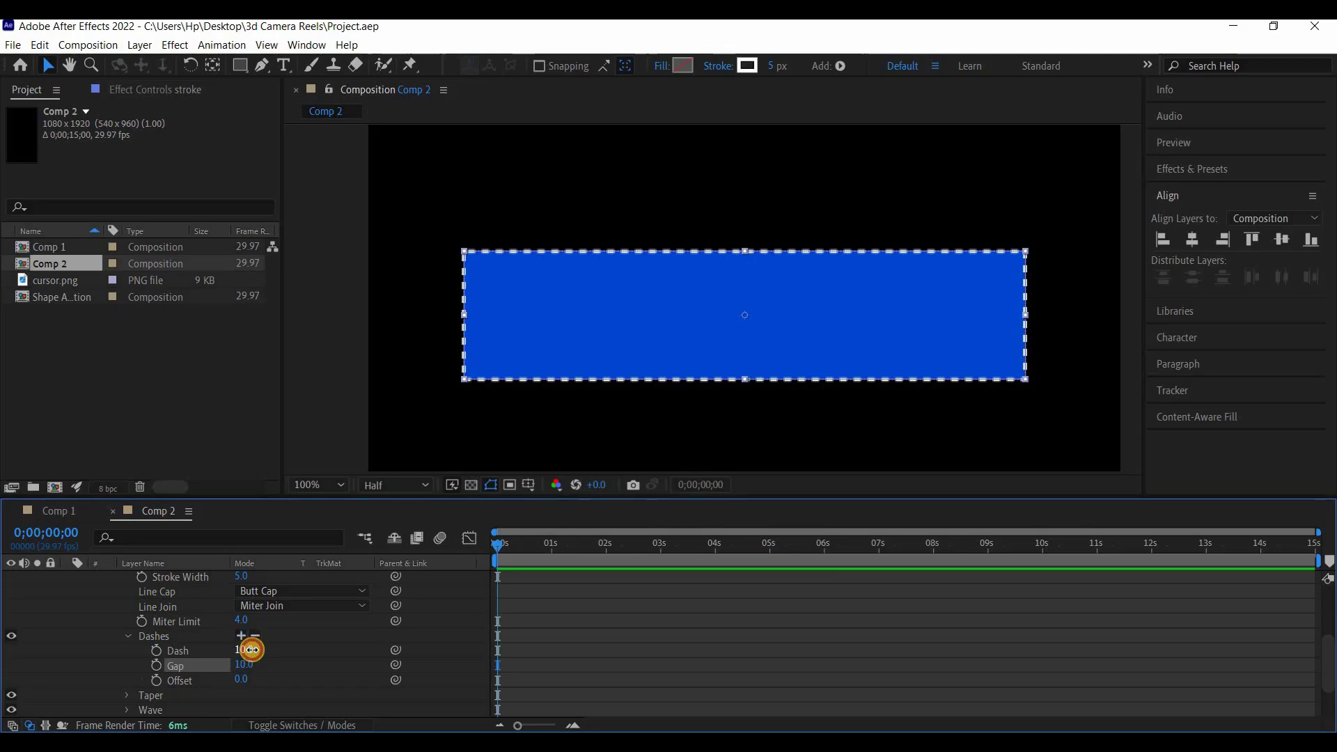
left_click_drag(251, 649, 260, 662)
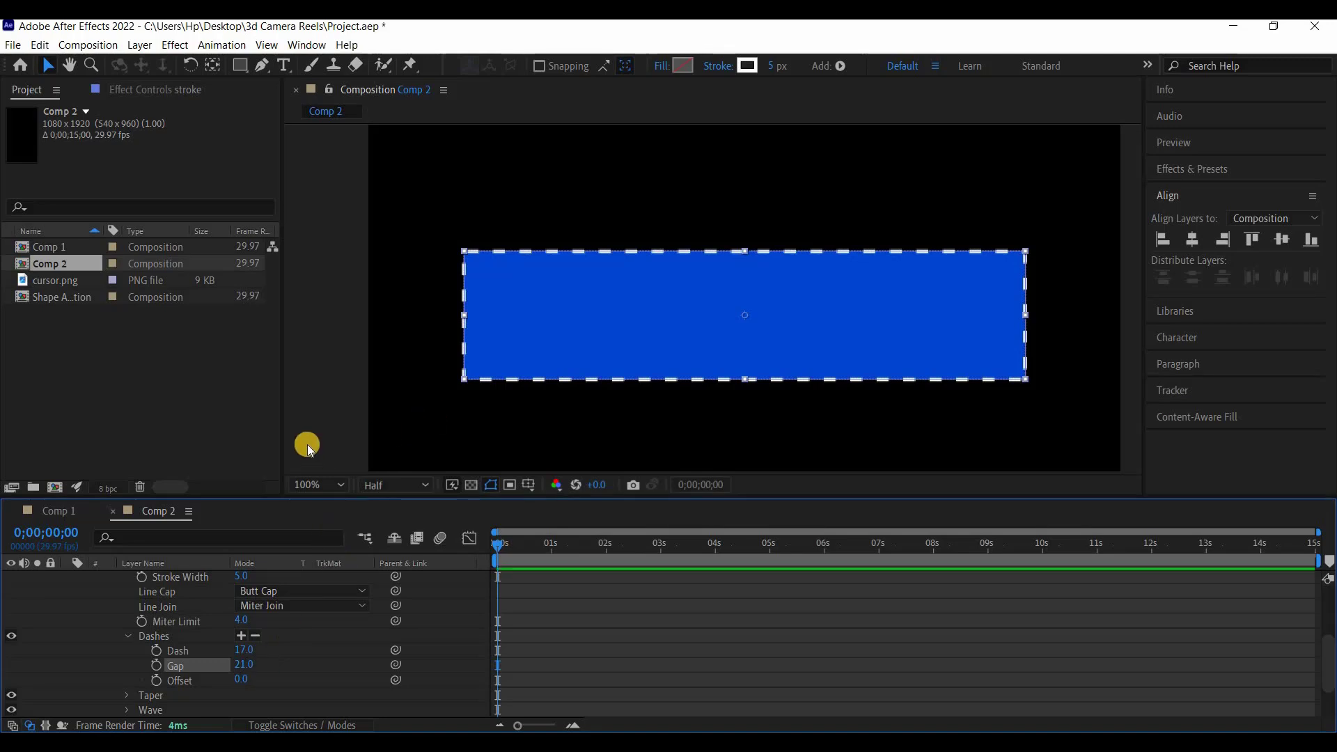
key("ctrl+s")
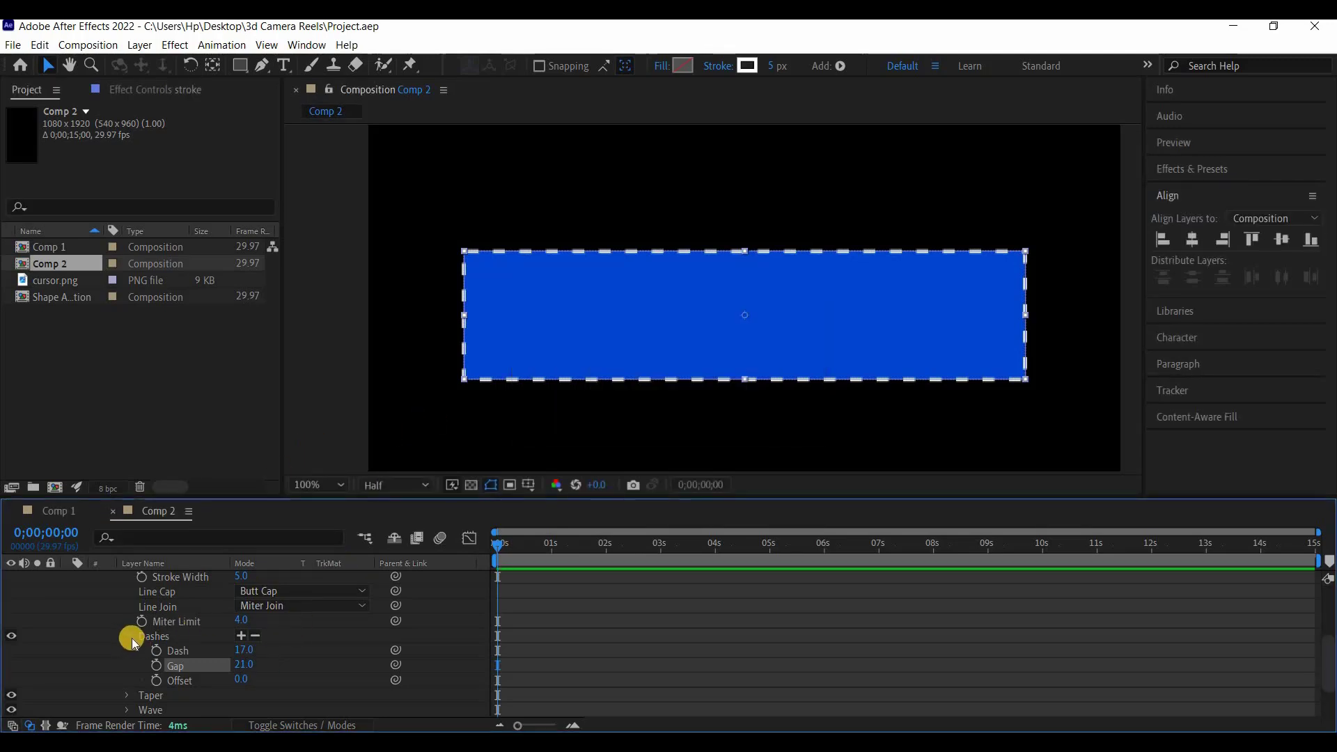
Change the white outline's line cap to Round Cap, save the project and collapse the stroke layer's properties
key("F2")
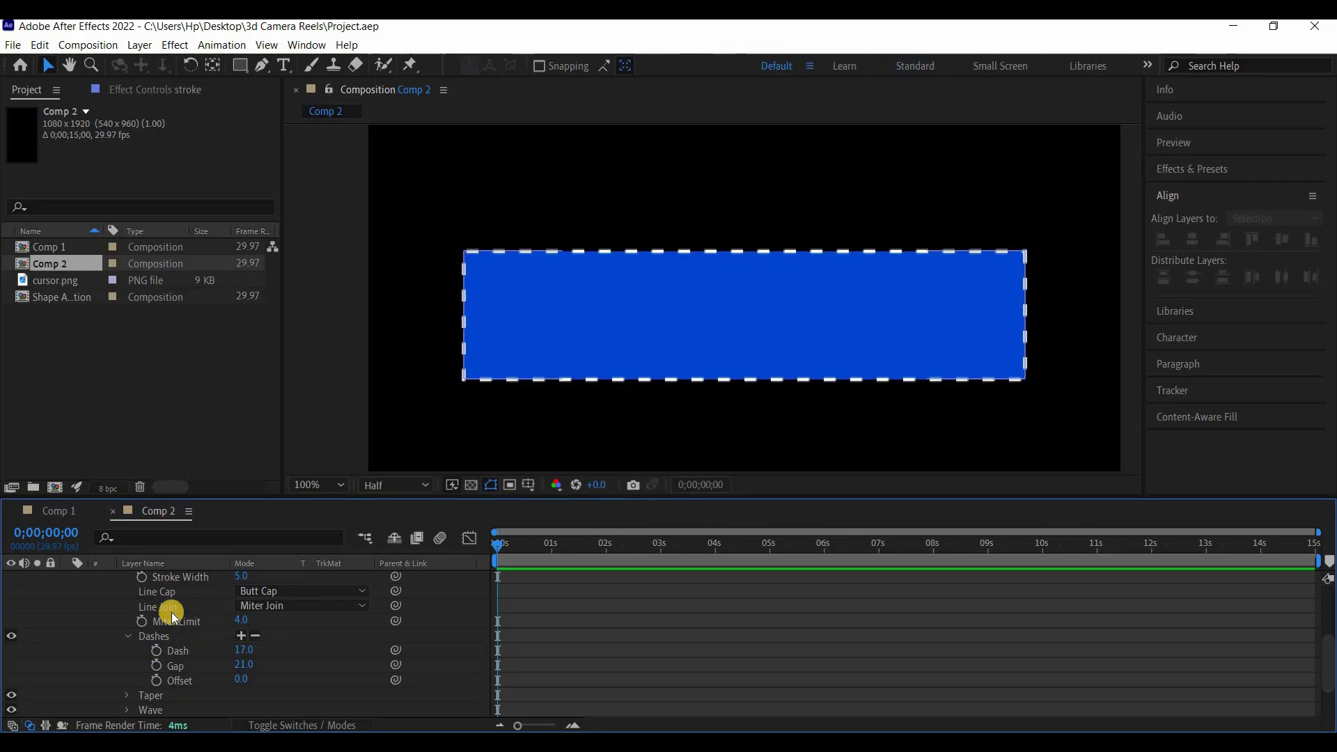
left_click(285, 591)
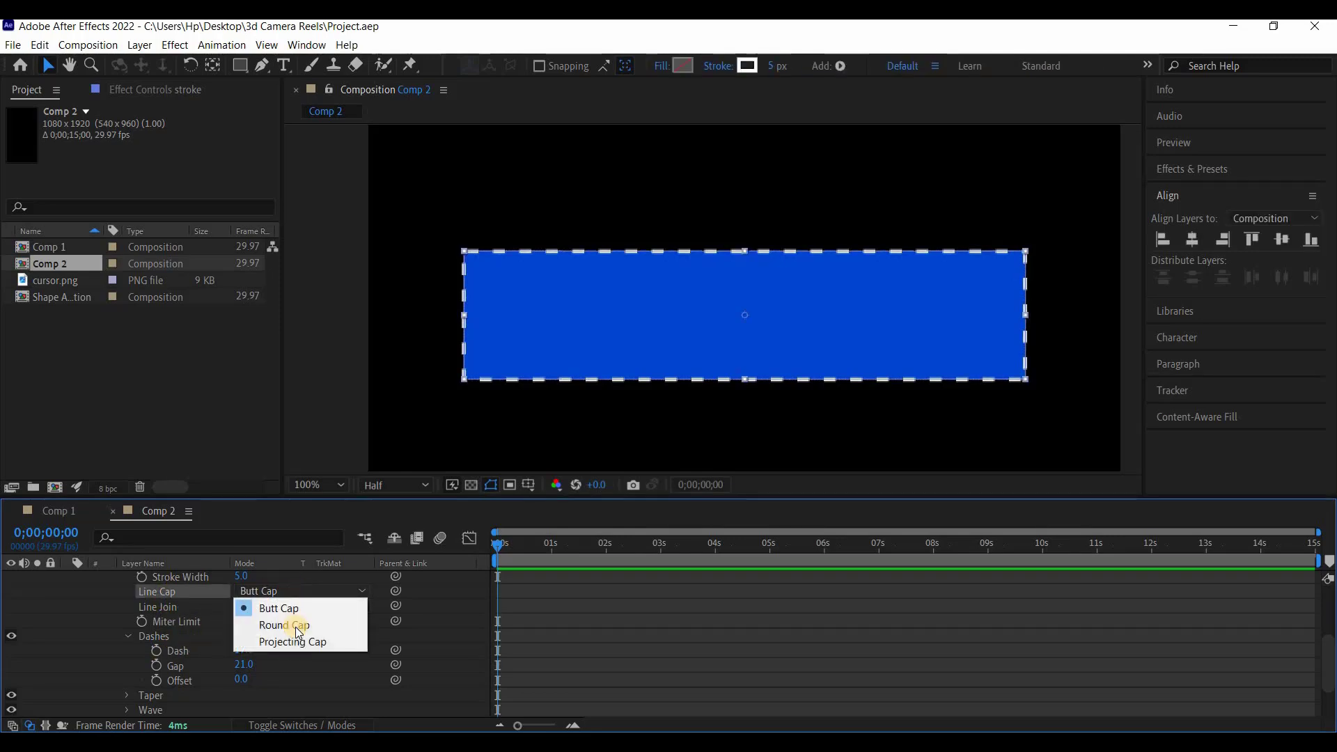
left_click(295, 625)
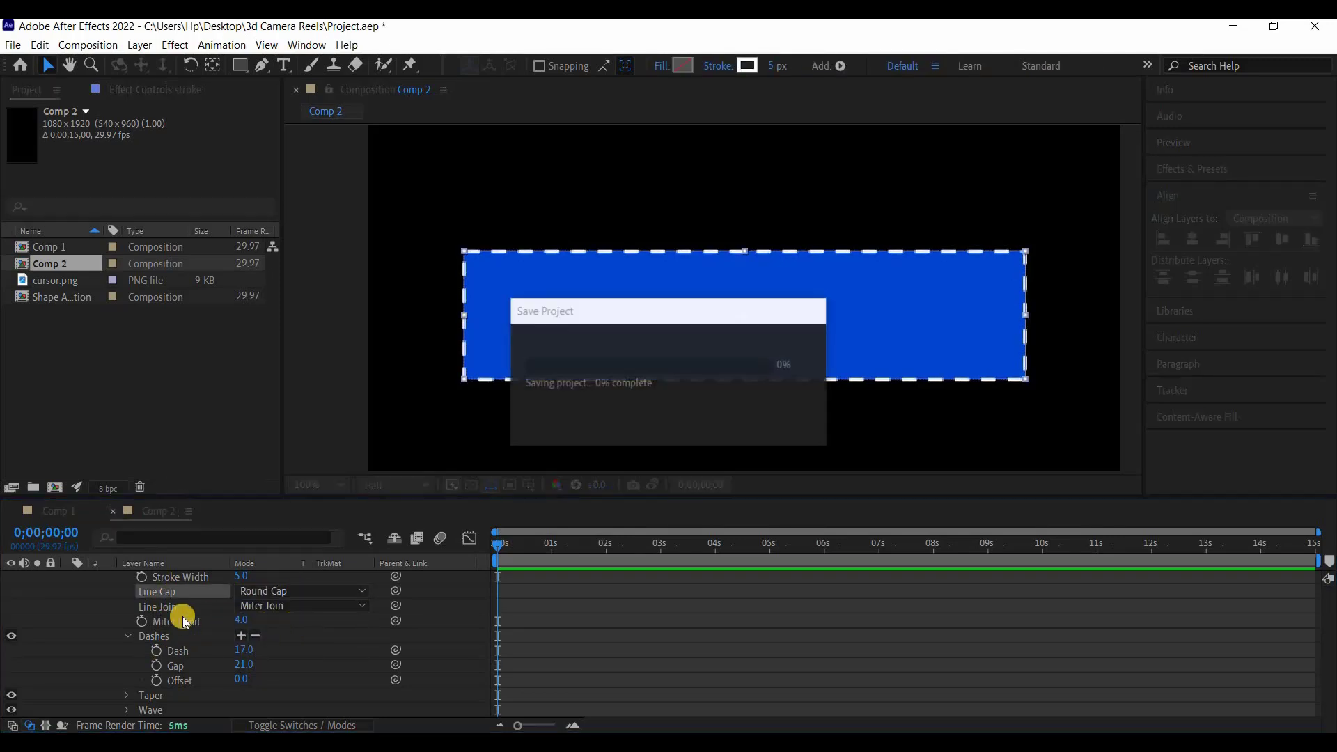
scroll(167, 627, "up", 4)
left_click(80, 590)
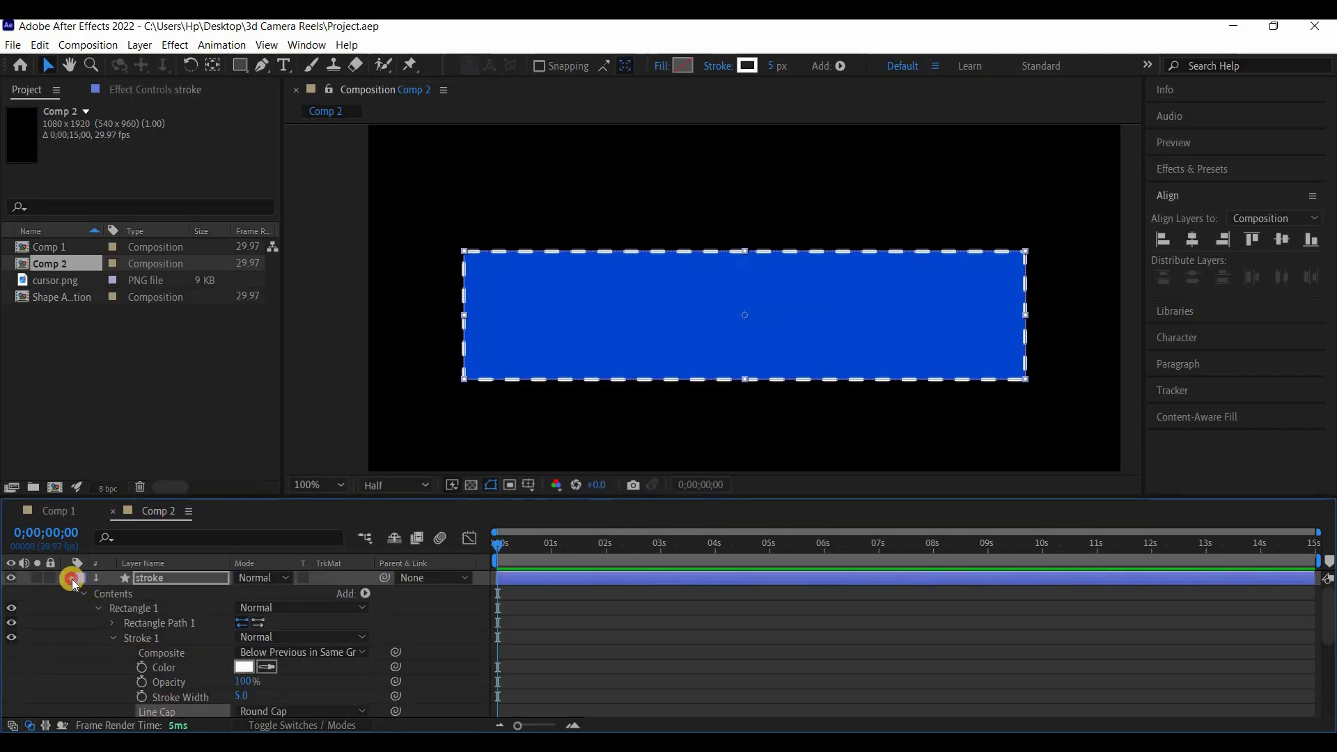
left_click(71, 579)
left_click(159, 639)
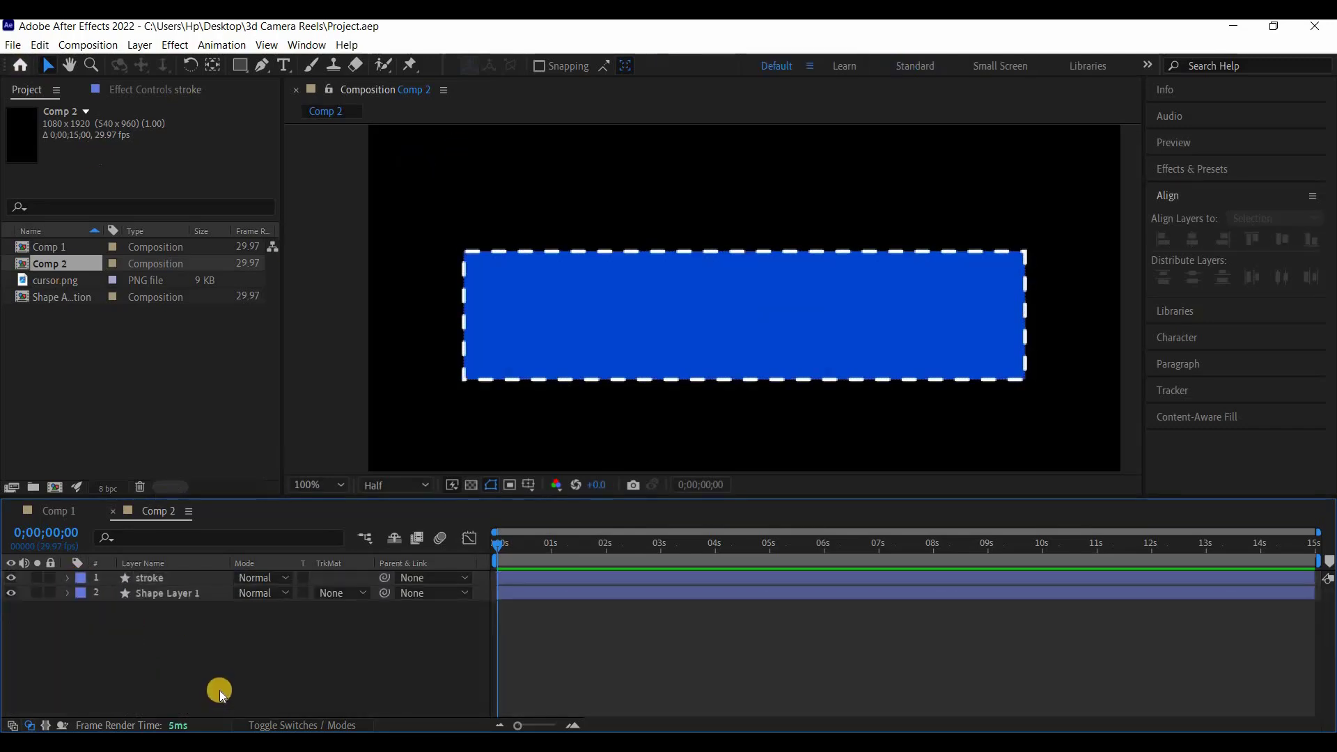
Draw a small square on a new shape layer, over the upper-left corner of the blue rectangle
left_click(241, 67)
scroll(478, 238, "up", 4)
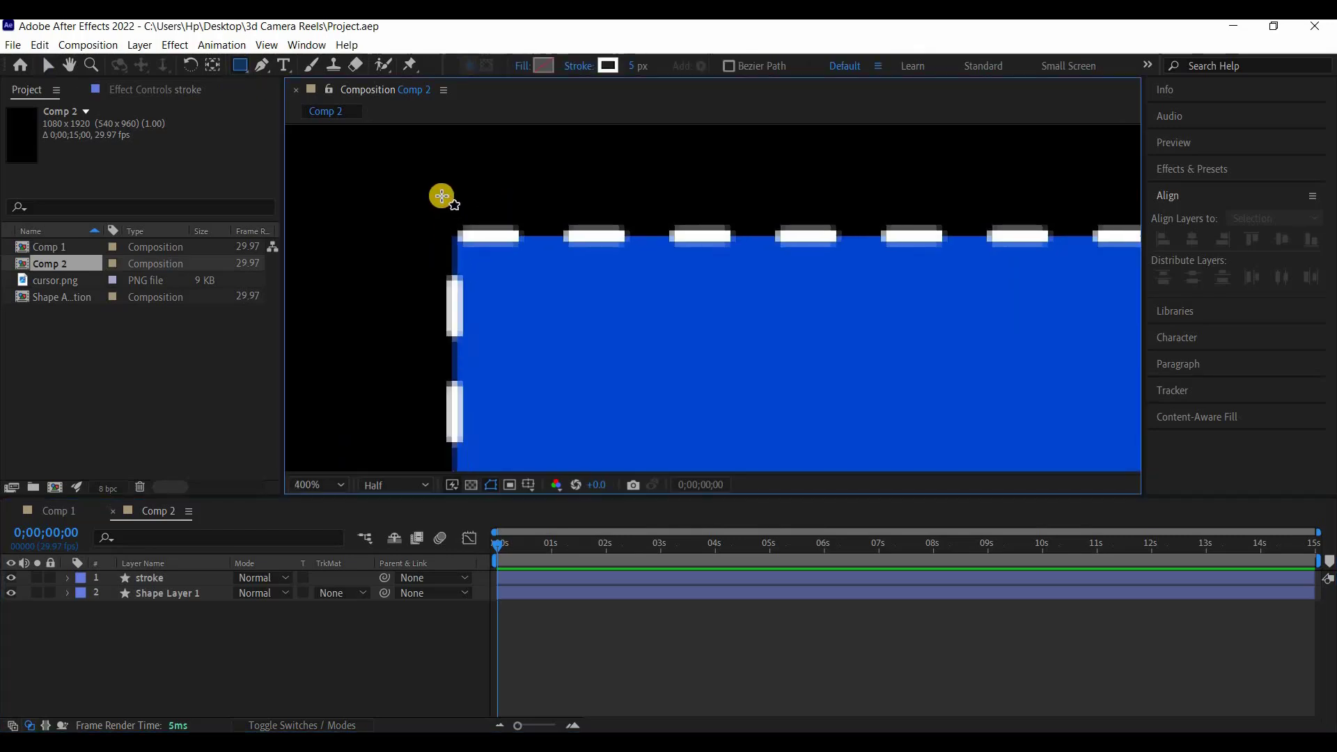
left_click_drag(441, 196, 482, 234)
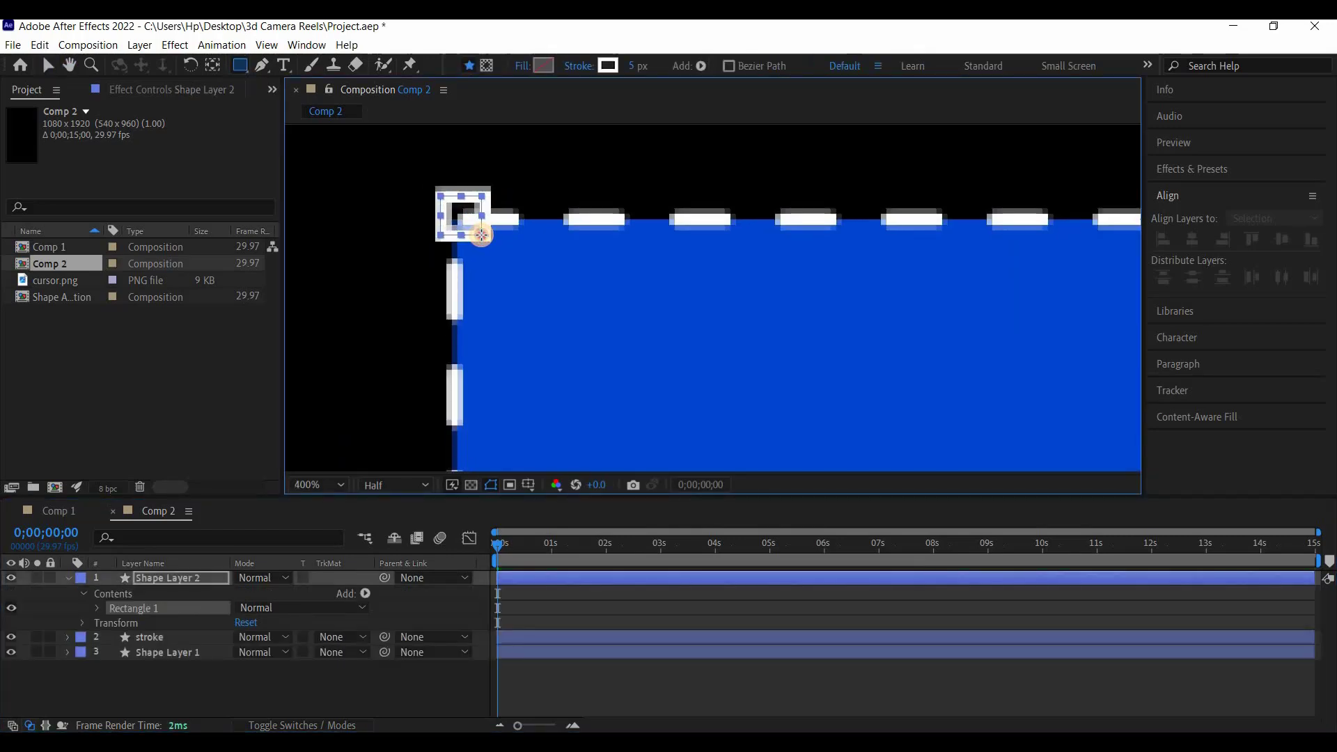
key("v")
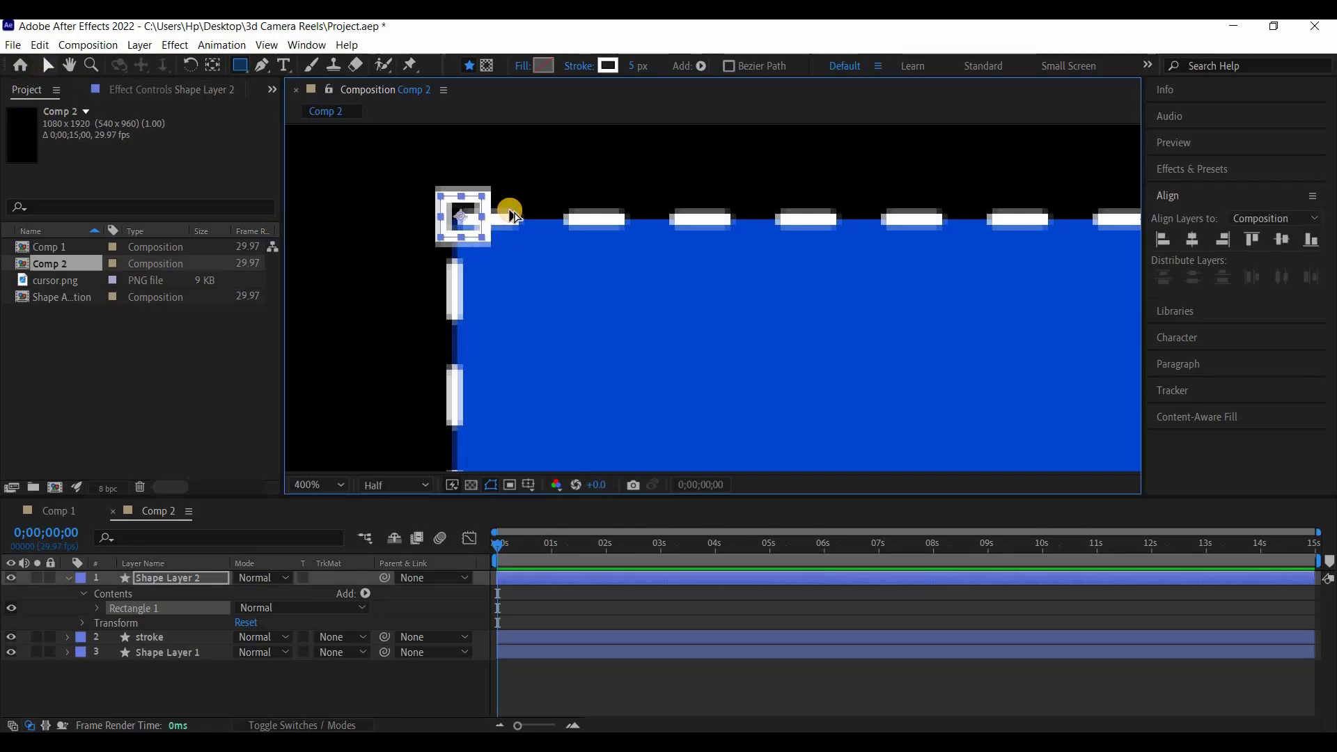
scroll(511, 215, "down", 2)
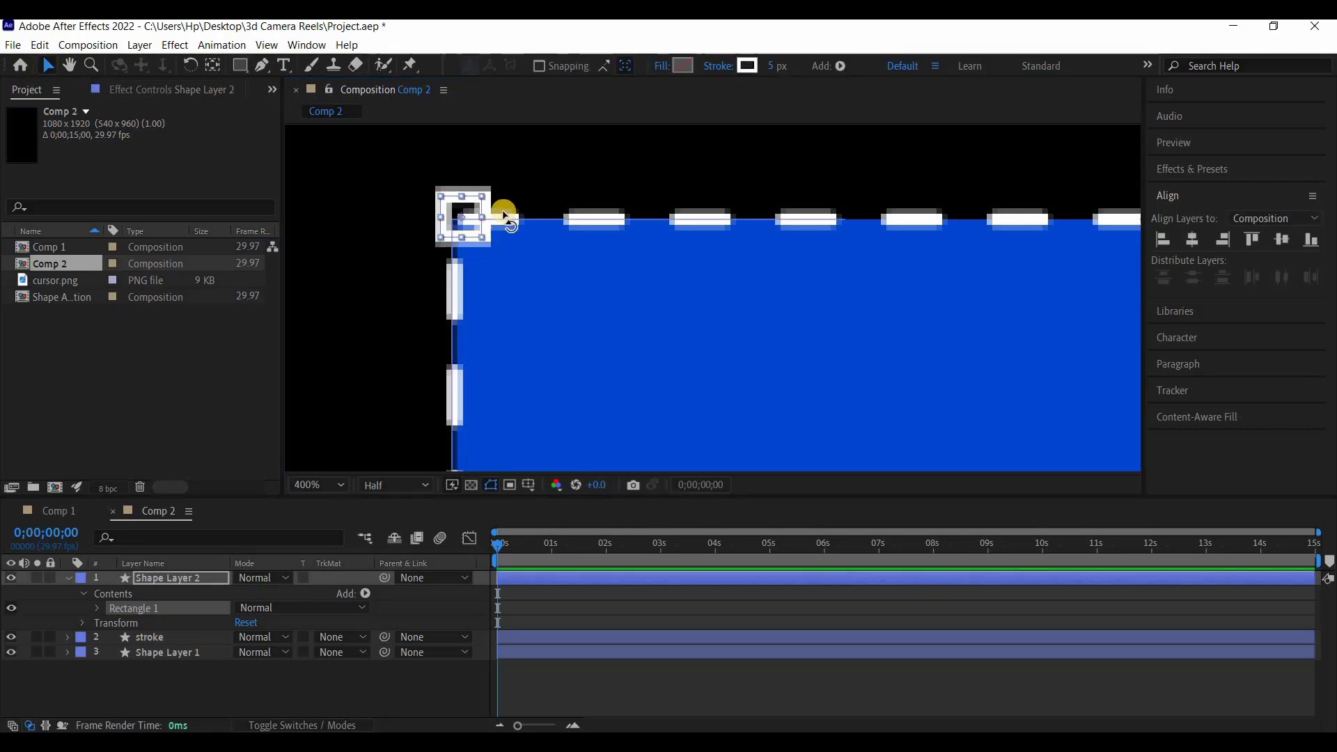
Set the small corner square's stroke to None and its fill to Solid Color
left_click(719, 67)
left_click(1025, 240)
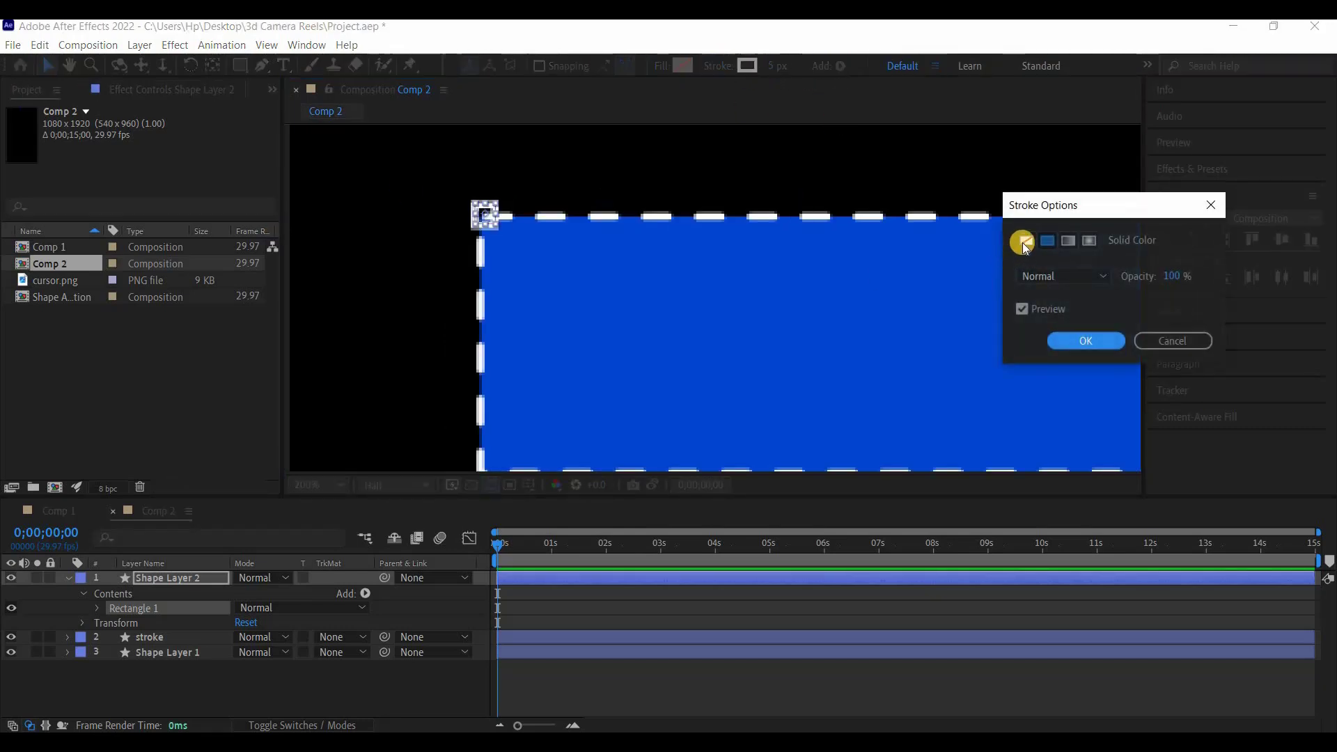
left_click(1084, 341)
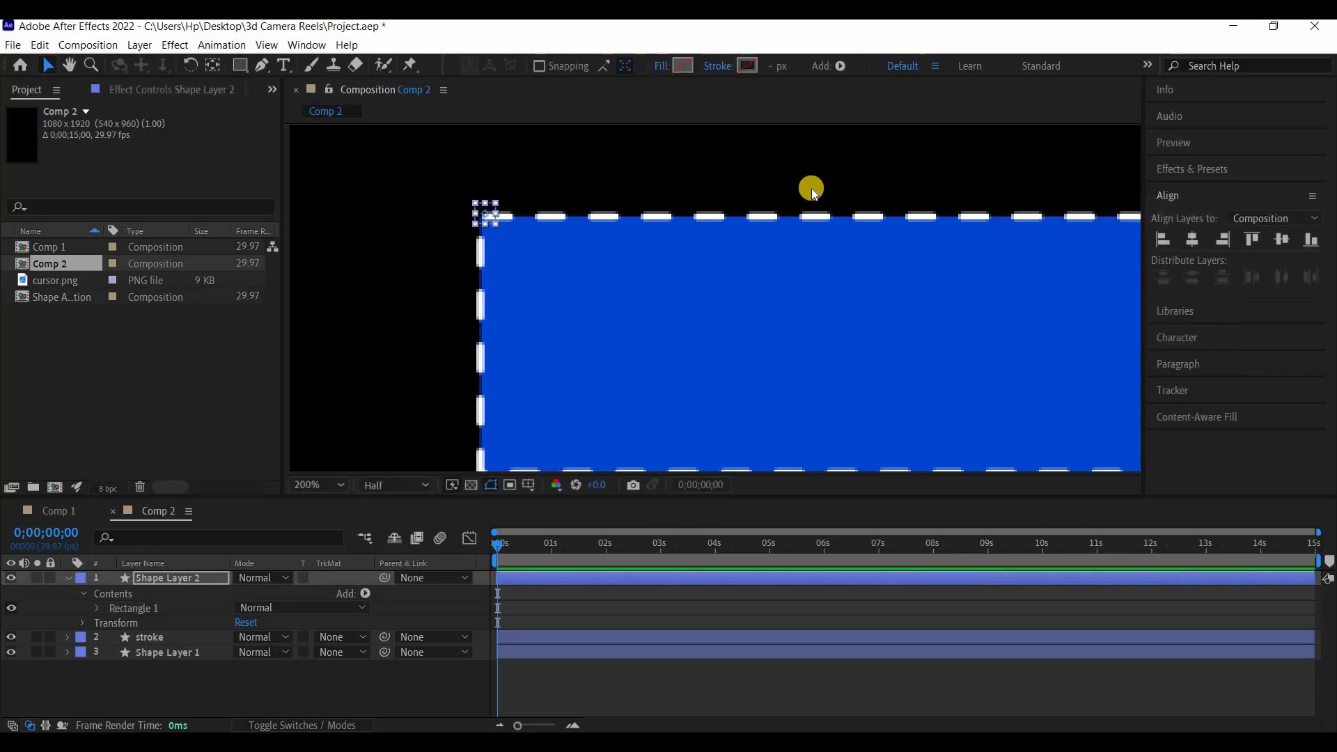
left_click(659, 65)
left_click(1047, 240)
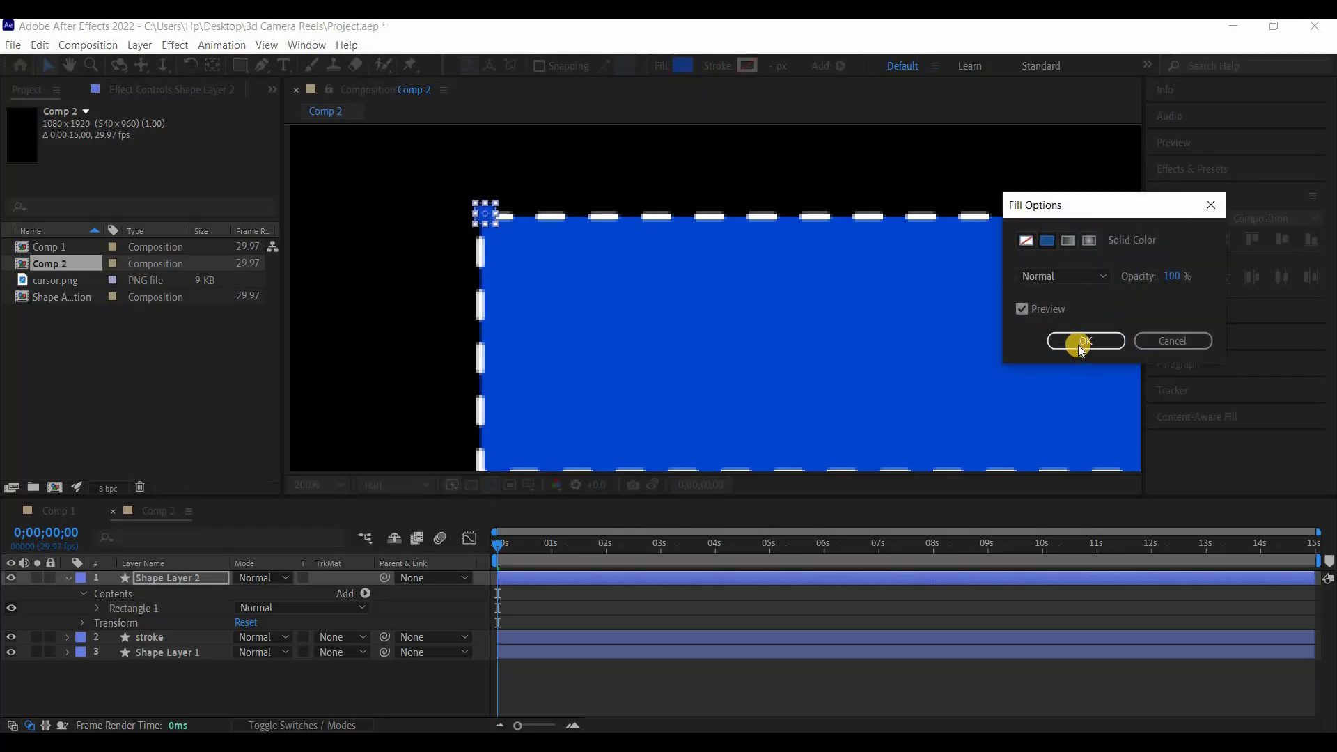
left_click(1081, 341)
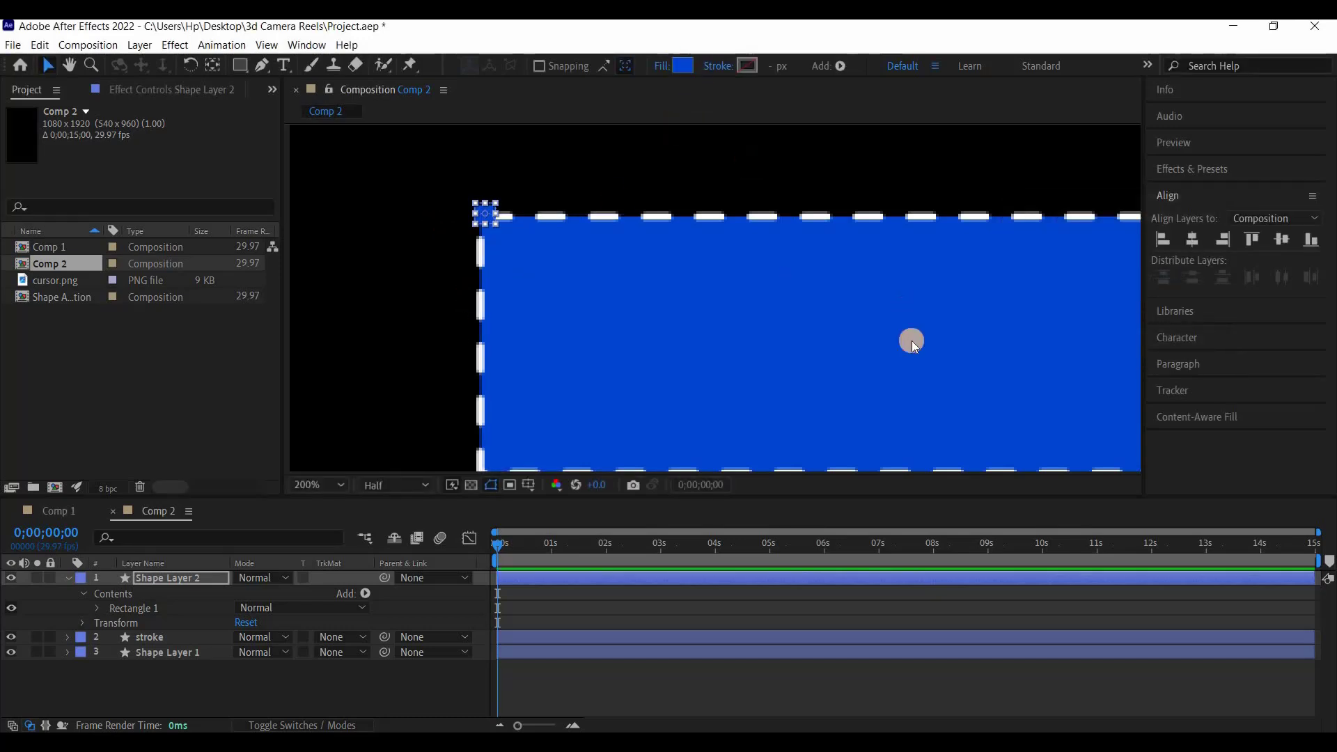
Change the small corner square's fill color to white and save the project
left_click(682, 65)
left_click(945, 232)
left_click(1323, 234)
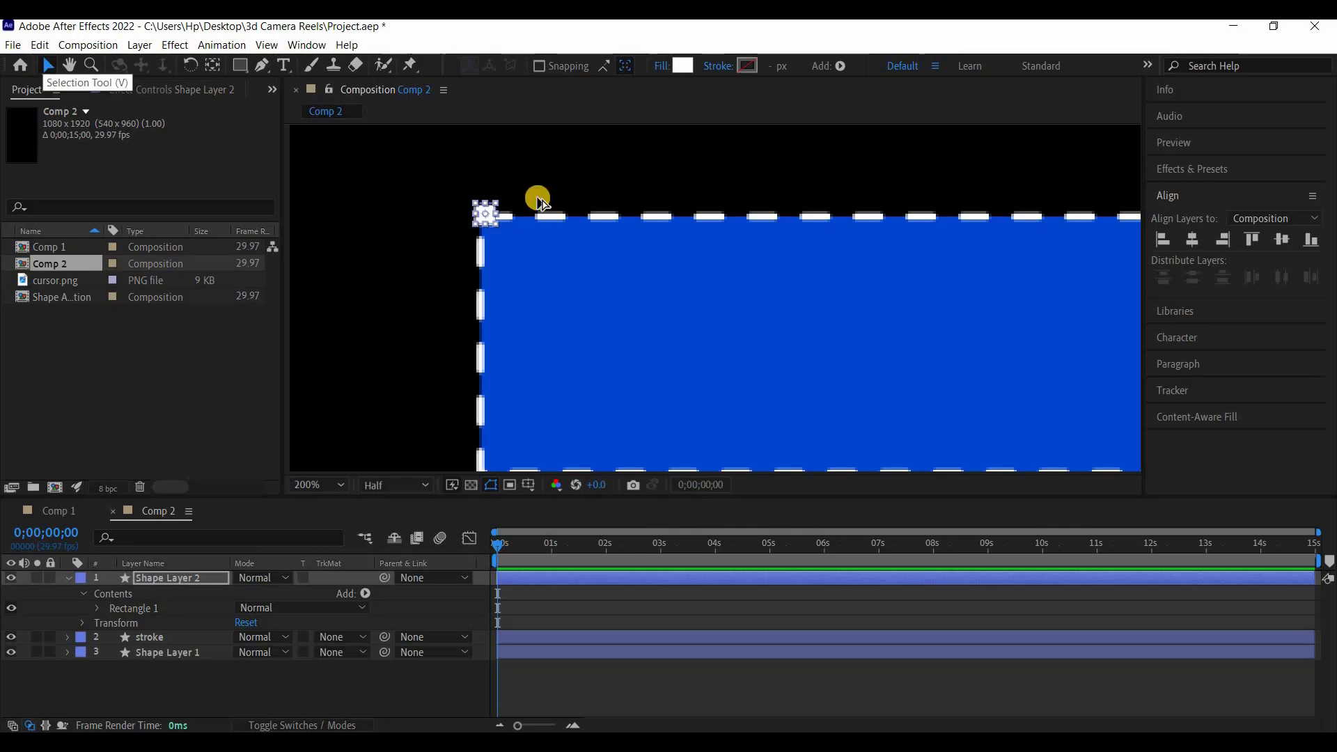
scroll(479, 207, "up", 1)
scroll(462, 209, "down", 1)
key("ctrl+s")
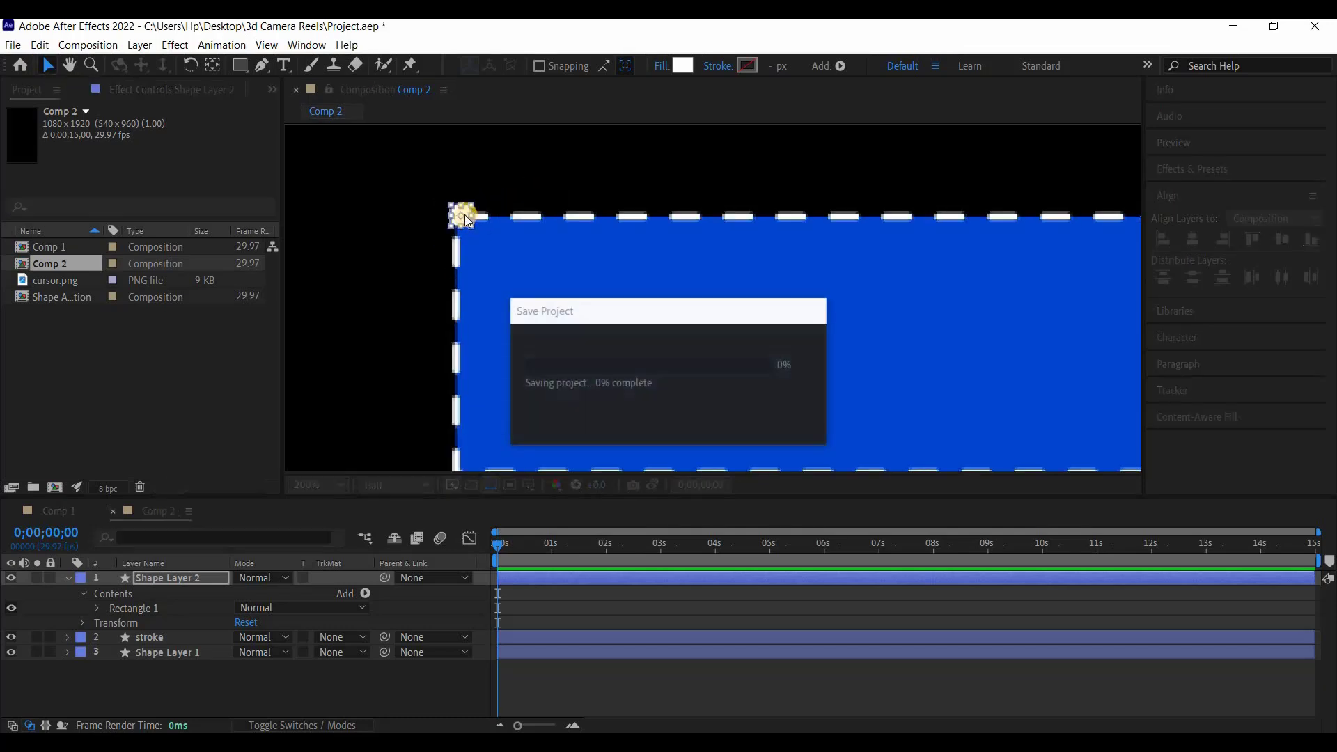
Move the white square along the blue rectangle's upper edge onto its upper-right corner
scroll(468, 222, "up", 1)
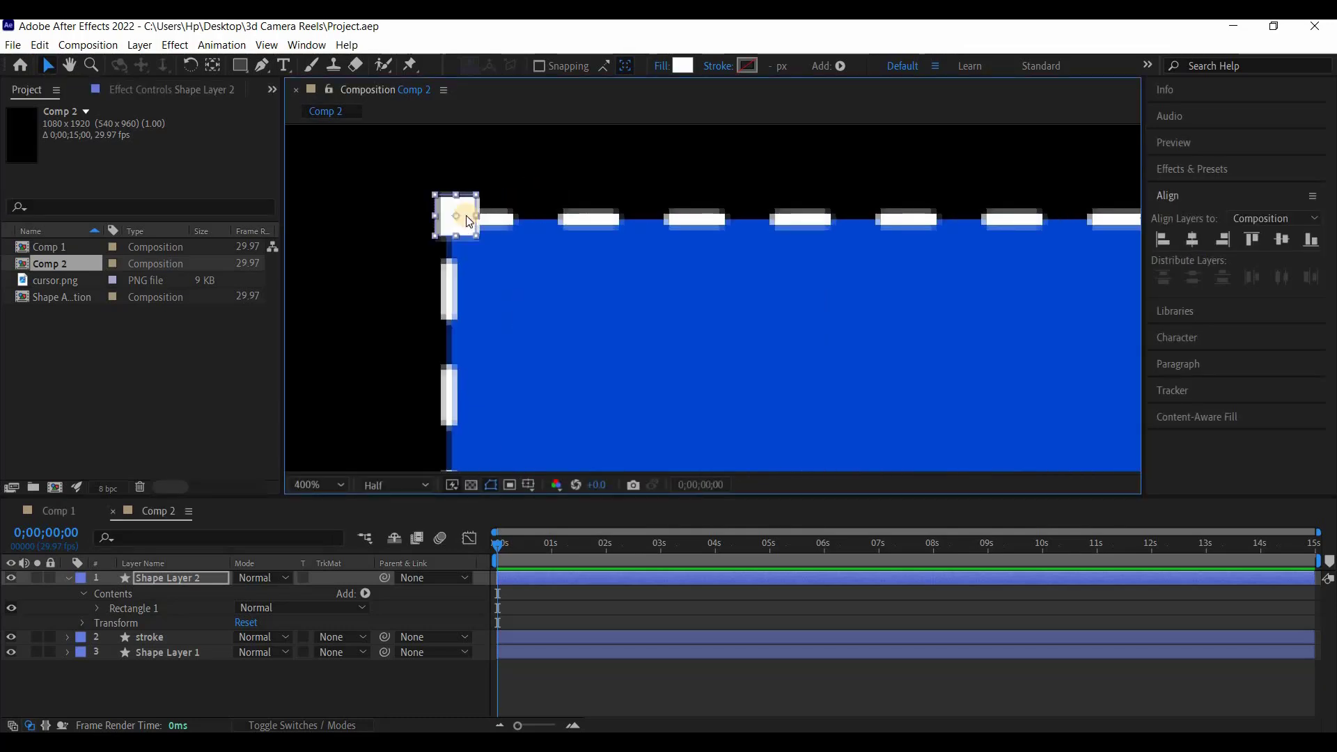
left_click_drag(469, 222, 1021, 237)
scroll(916, 244, "down", 1)
scroll(404, 216, "up", 2)
scroll(914, 243, "down", 2)
left_click_drag(915, 243, 468, 241)
scroll(485, 238, "down", 1)
scroll(465, 228, "up", 1)
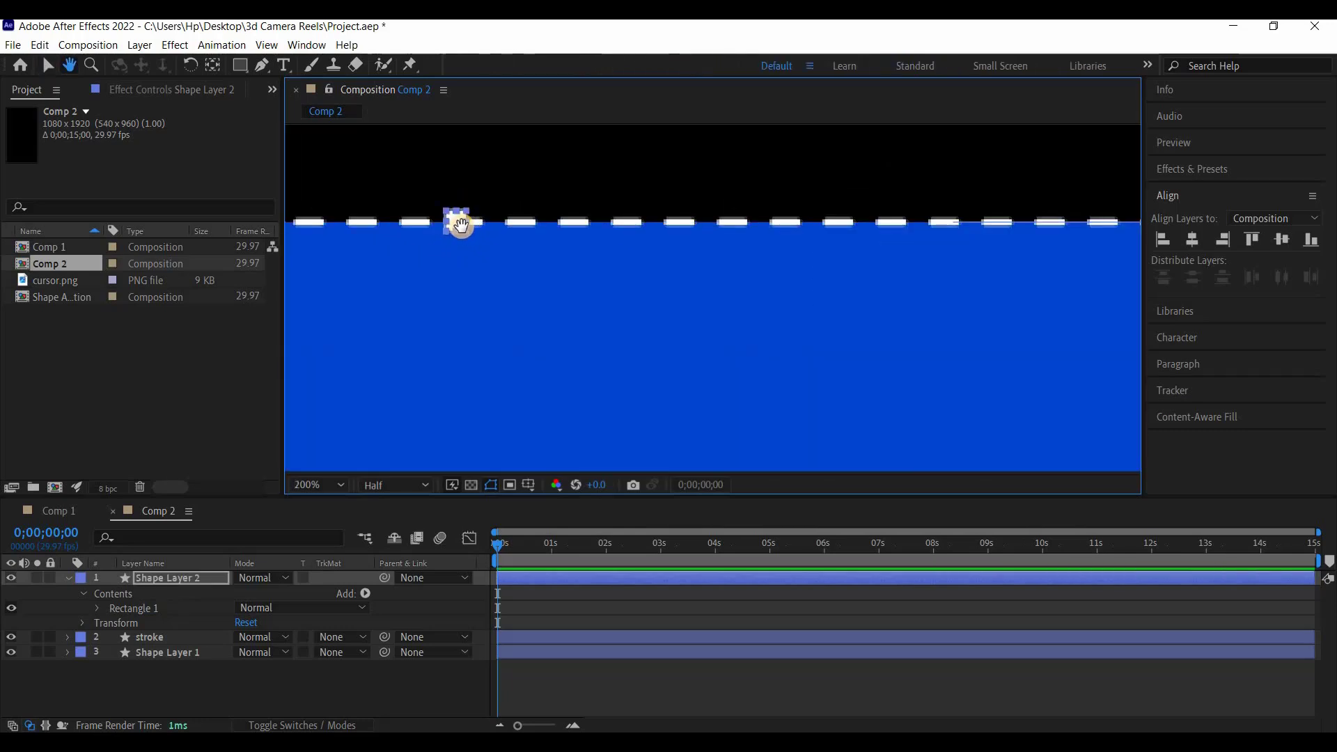
scroll(461, 225, "up", 1)
left_click_drag(463, 218, 471, 292)
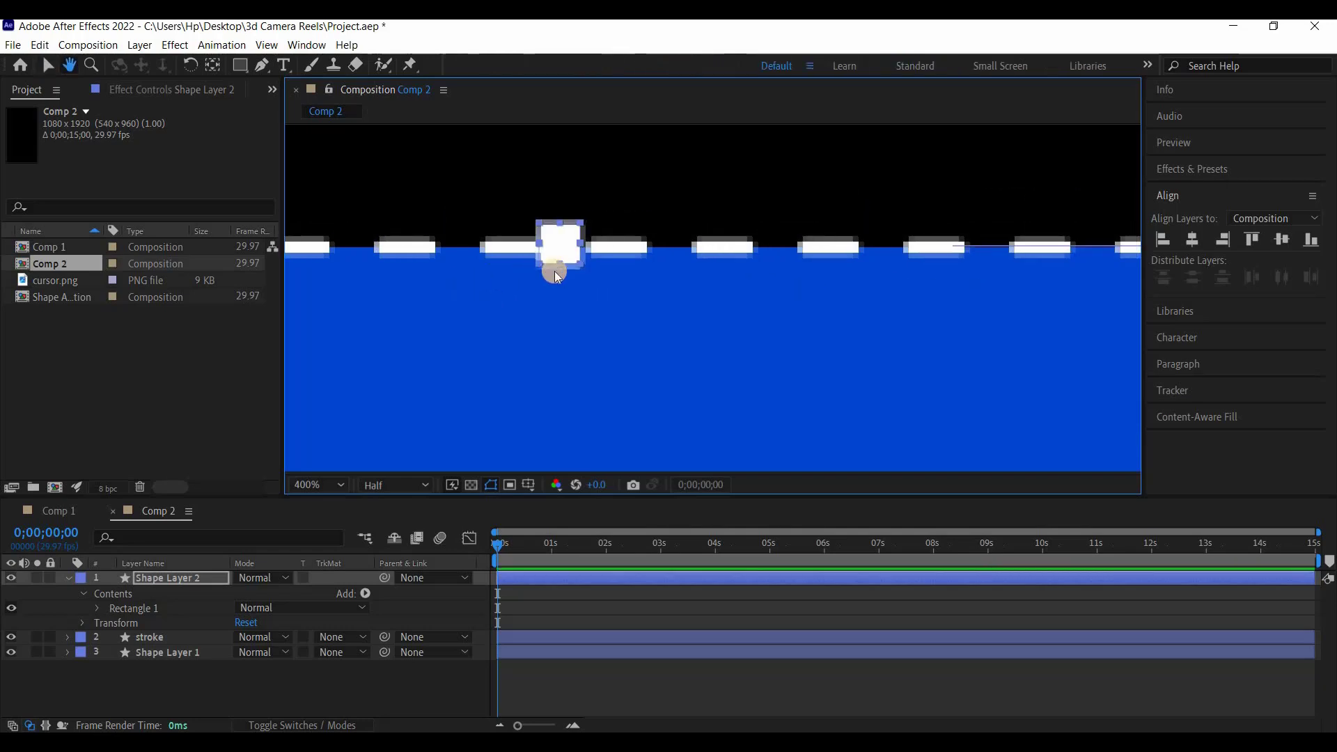
scroll(554, 265, "down", 2)
scroll(558, 266, "up", 1)
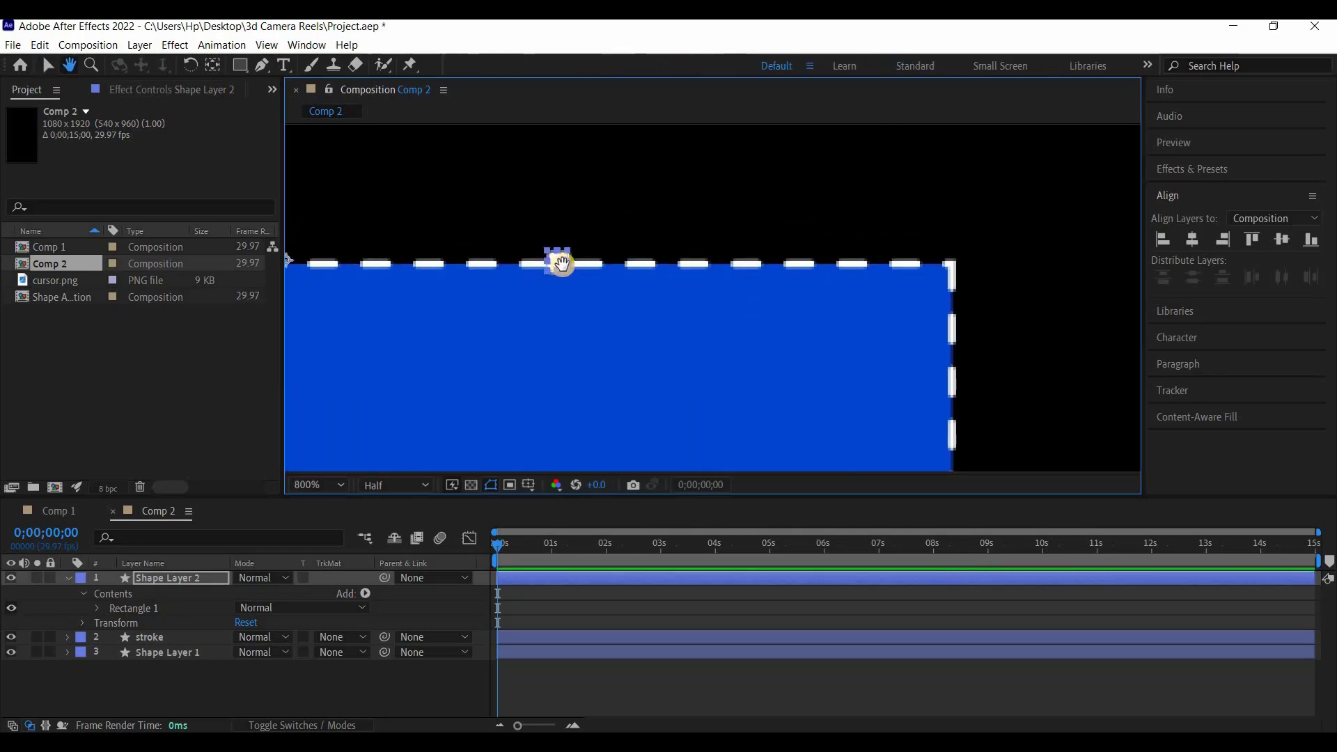
key("v")
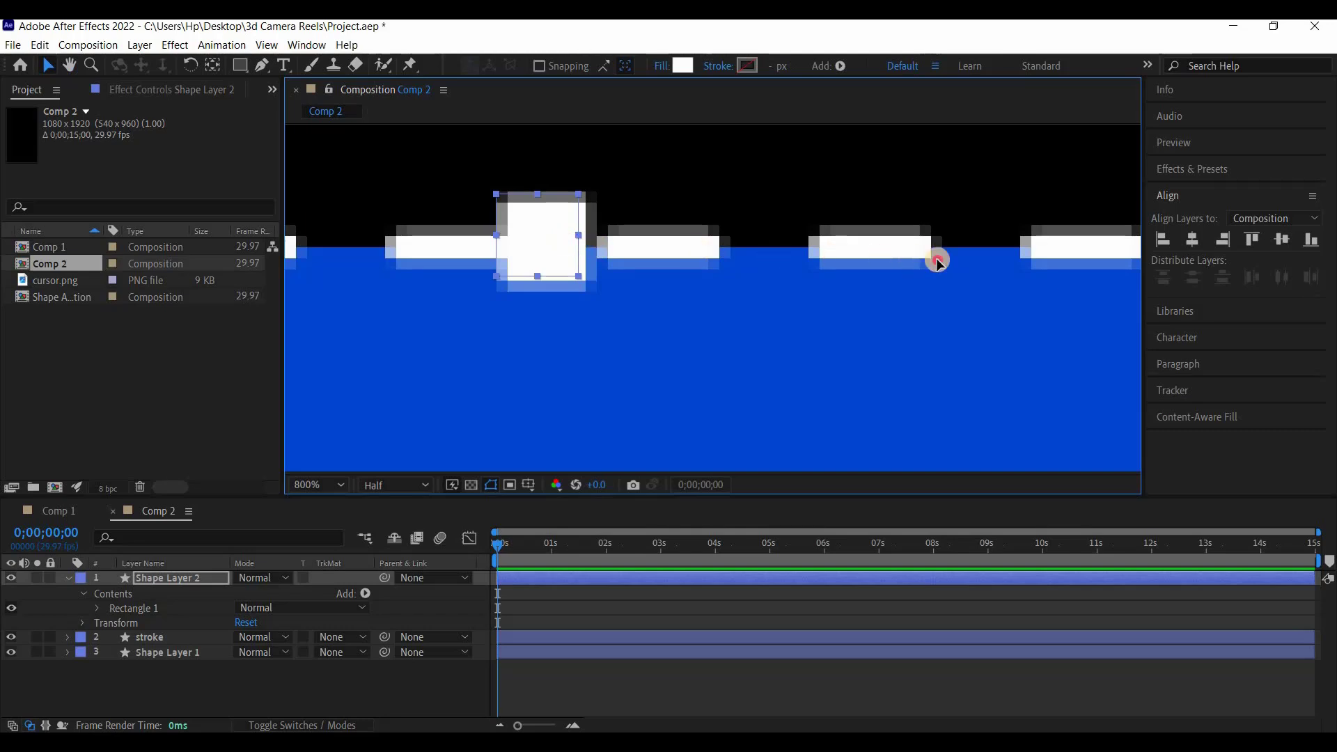
left_click_drag(937, 261, 355, 284)
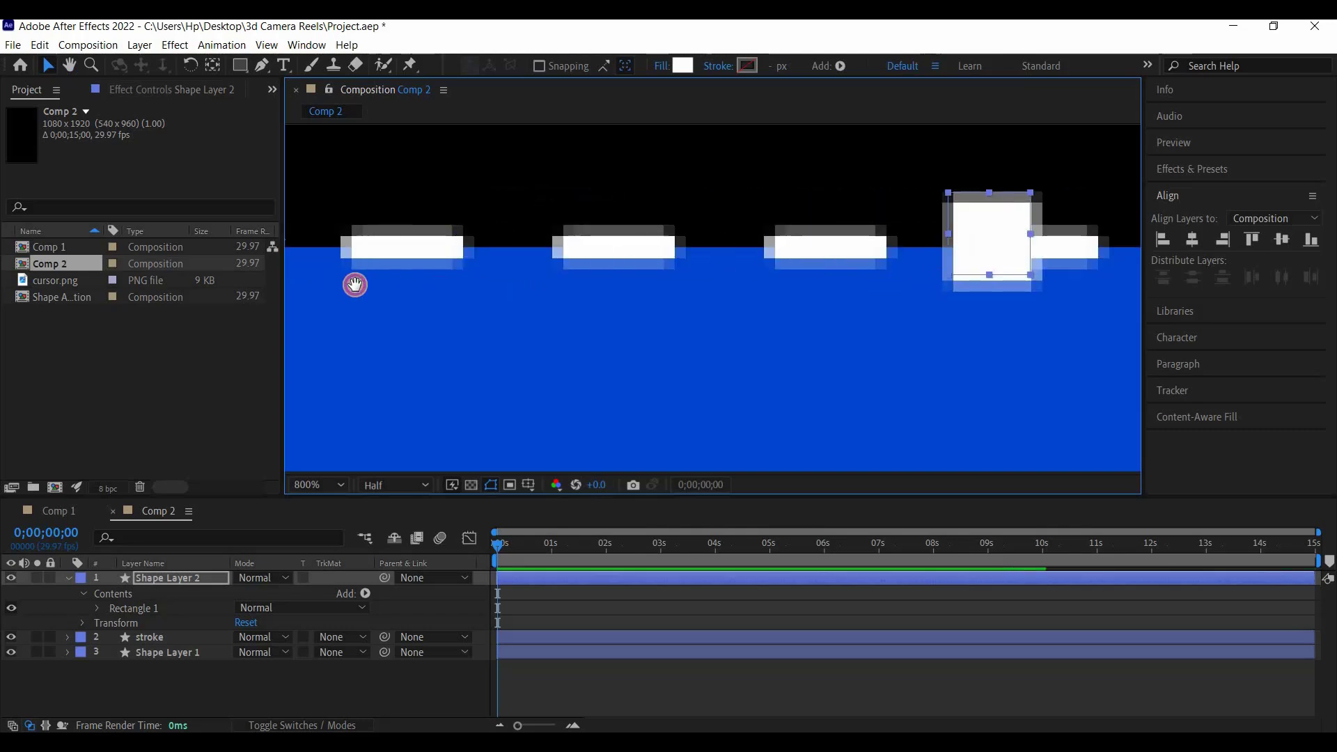
scroll(472, 272, "down", 1)
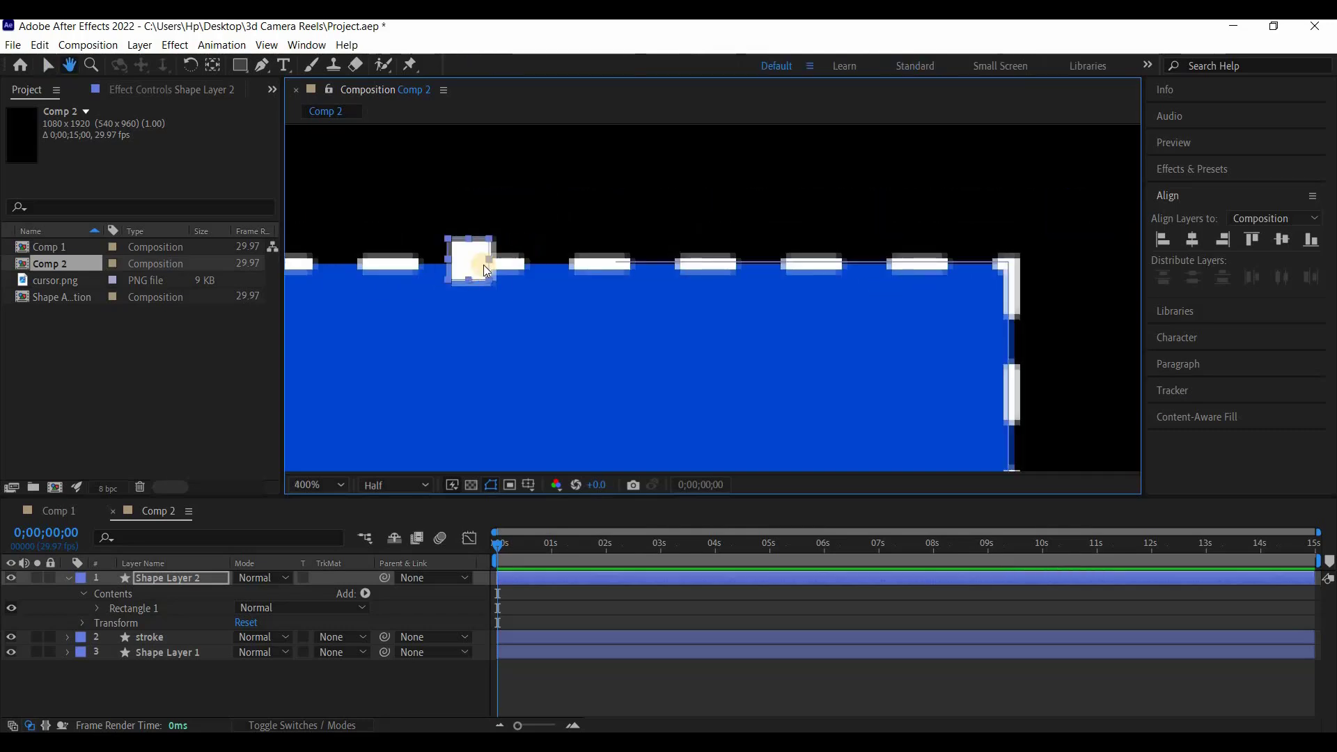
key("v")
mouse_move(486, 271)
left_mouse_down()
mouse_move(557, 262)
mouse_move(1033, 290)
mouse_move(1007, 288)
left_mouse_up()
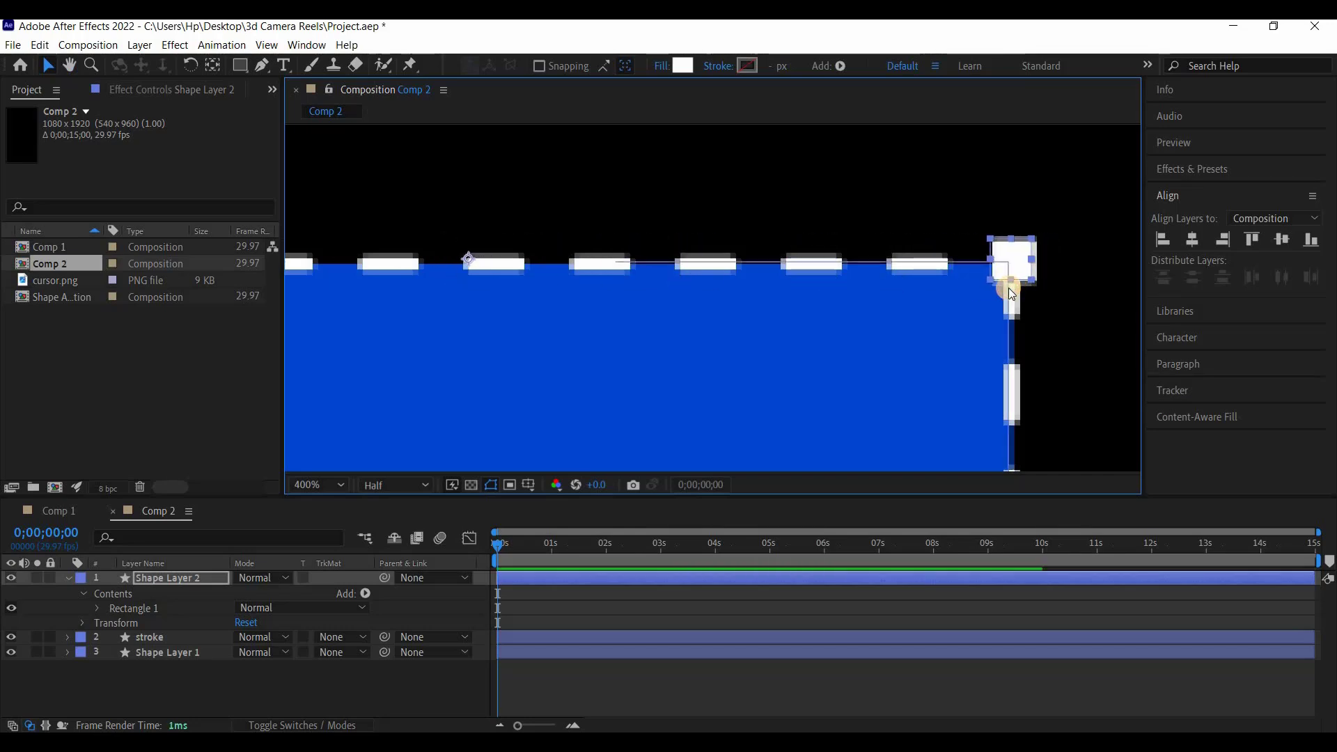
Duplicate the white square's layer, place the copy on the blue rectangle's lower-right corner, and save the project
key("ctrl+d")
scroll(890, 215, "down", 1)
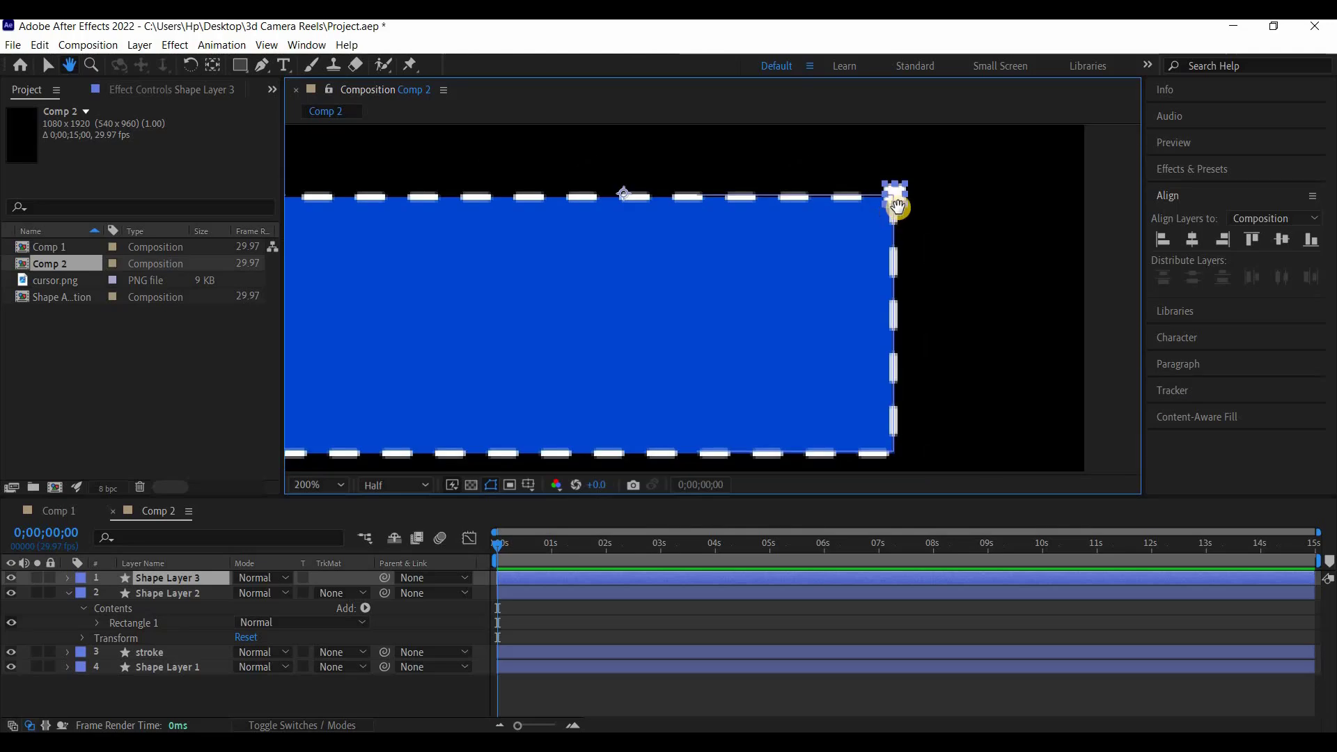
scroll(894, 209, "up", 1)
left_click_drag(903, 183, 912, 418)
left_click_drag(865, 281, 791, 207)
left_click_drag(791, 208, 791, 272)
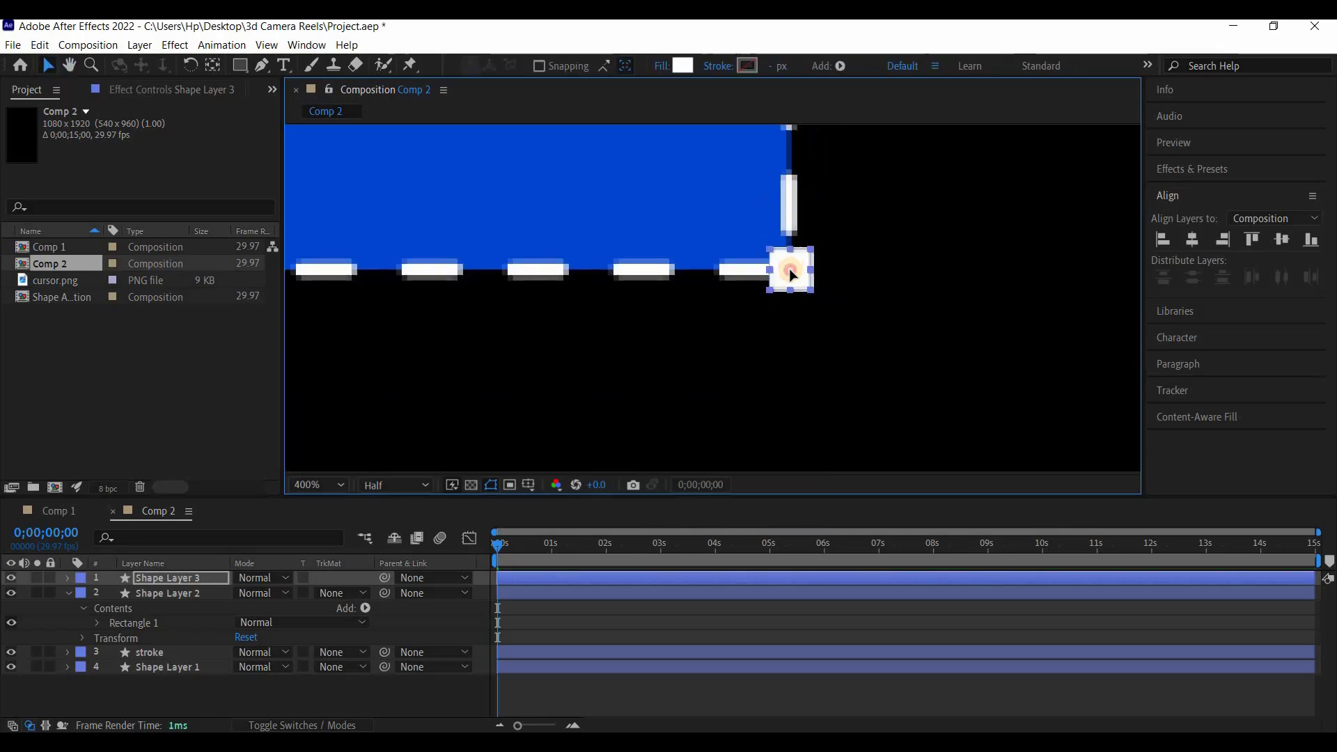
scroll(790, 275, "down", 4)
key("ctrl+s")
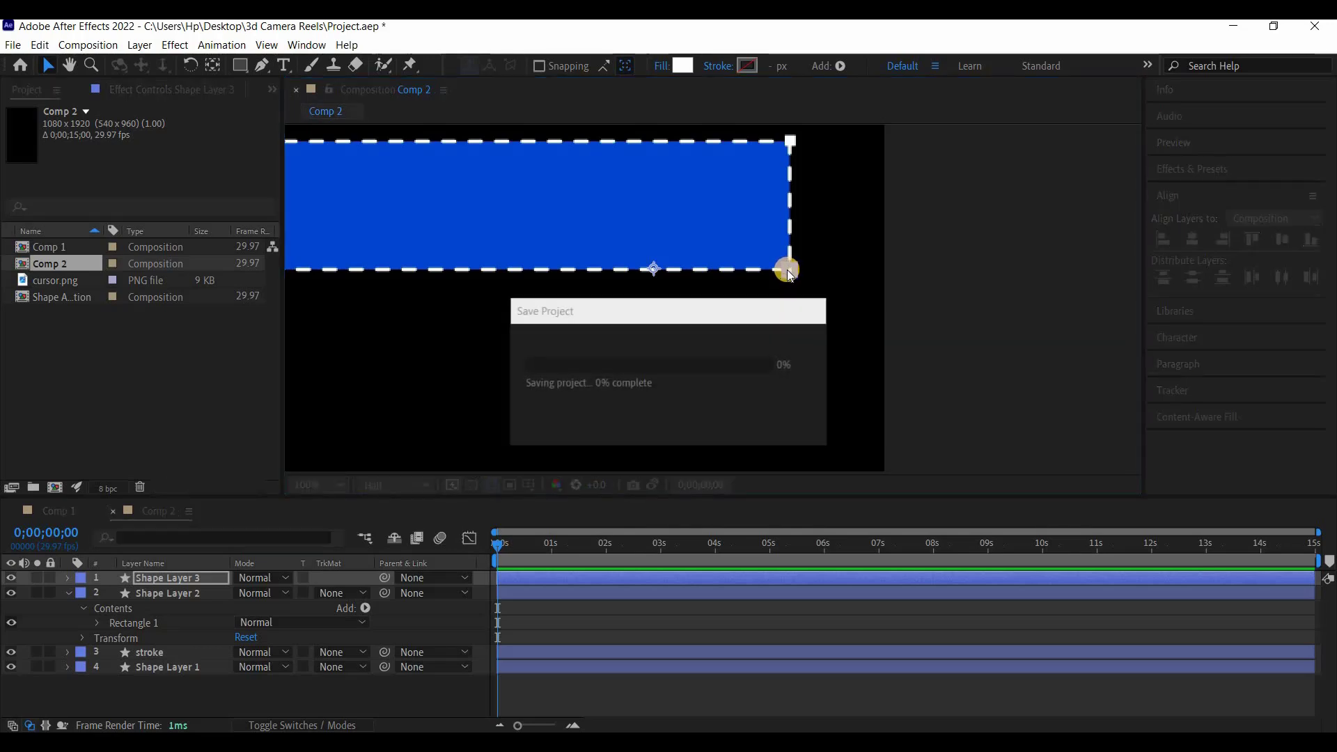
Duplicate the lower-right white square's layer and move the copy along the blue rectangle's lower edge onto its lower-left corner
scroll(789, 274, "up", 4)
key("ctrl+d")
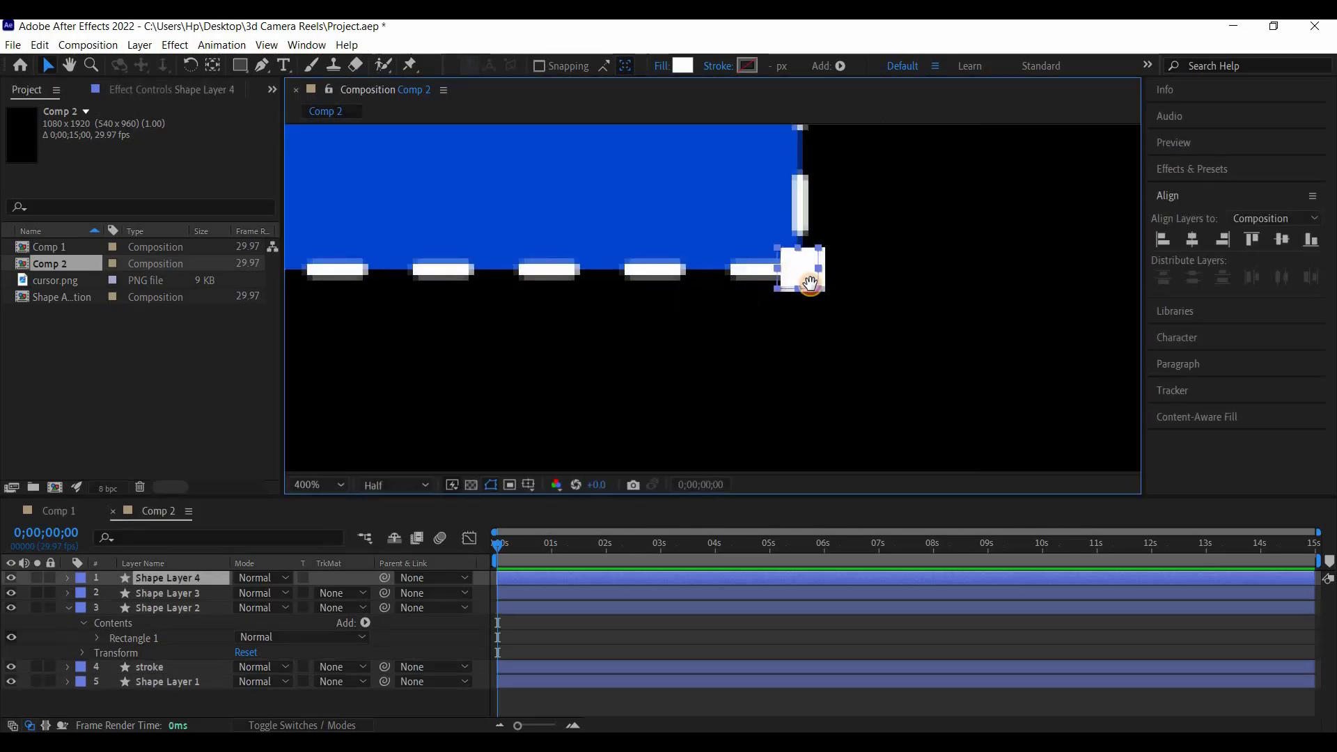
left_click_drag(807, 281, 905, 268)
left_click_drag(400, 260, 401, 261)
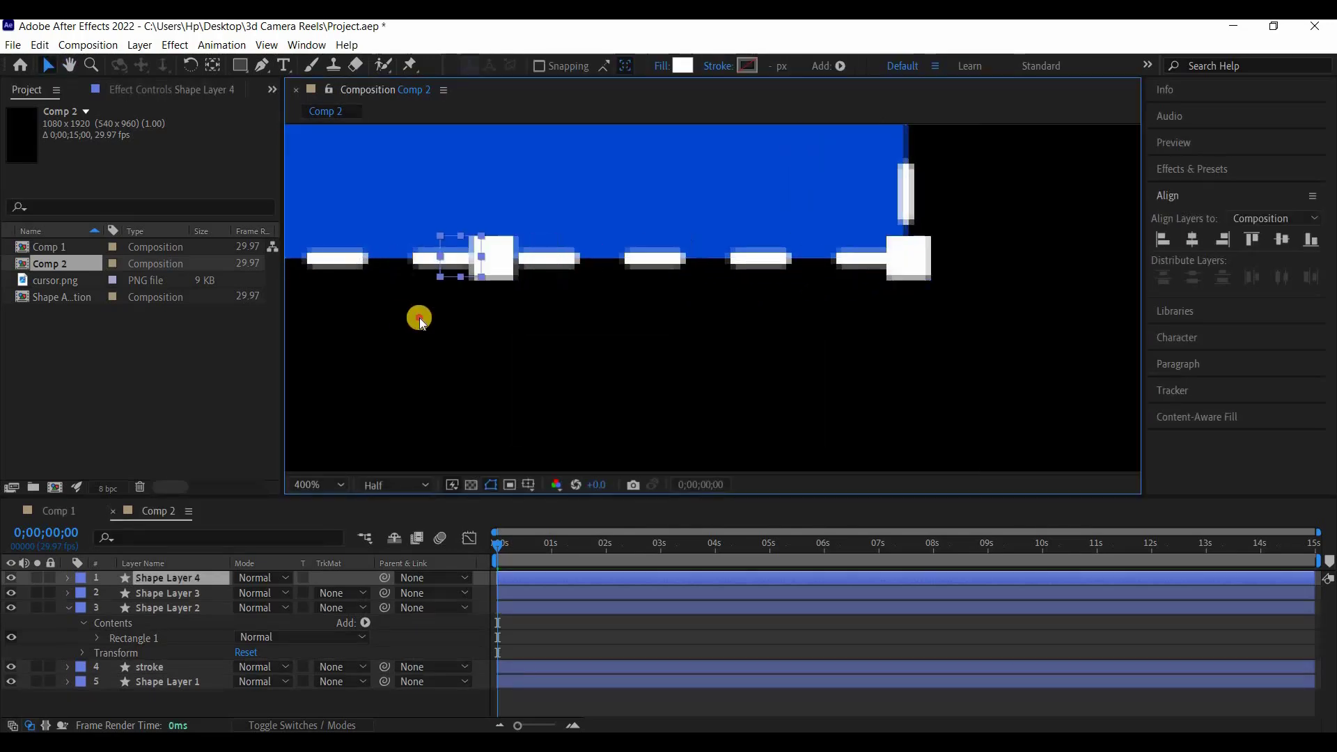
left_click_drag(421, 318, 733, 322)
left_click_drag(898, 312, 894, 310)
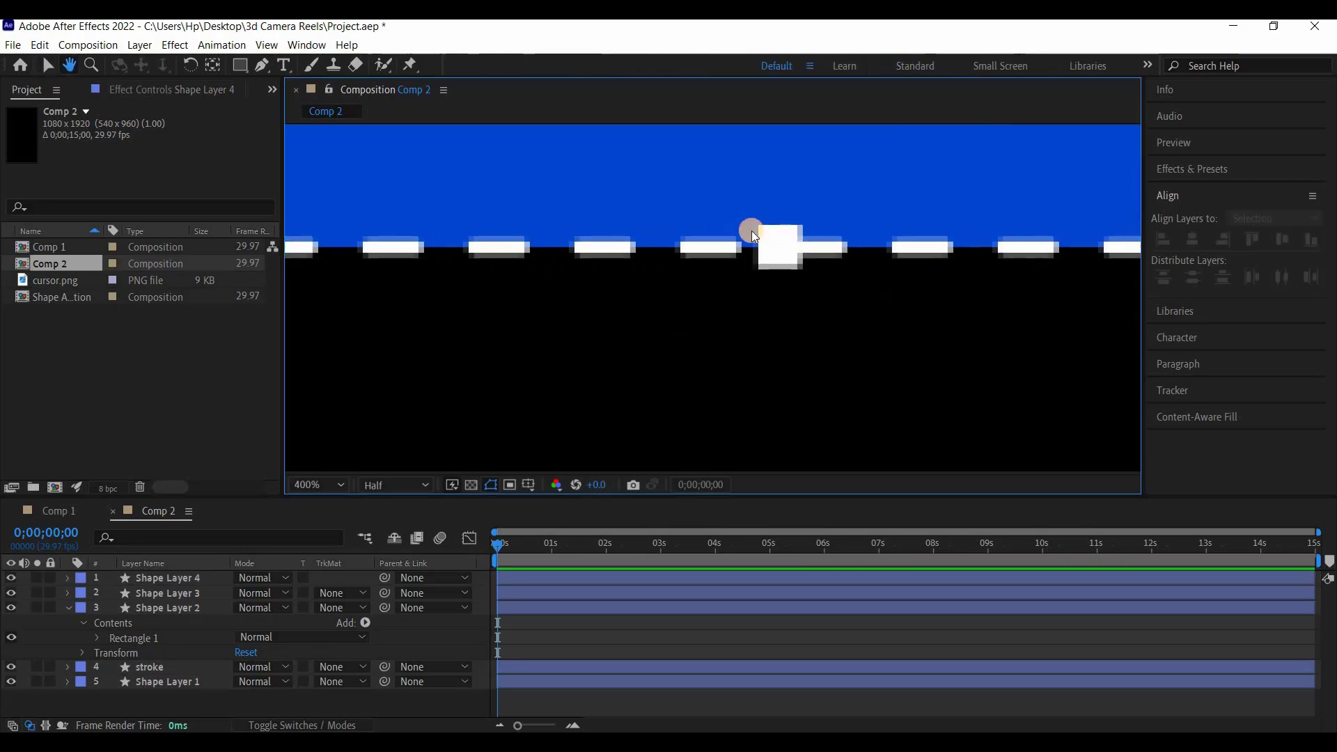
left_click_drag(771, 243, 380, 245)
left_click_drag(417, 325, 787, 331)
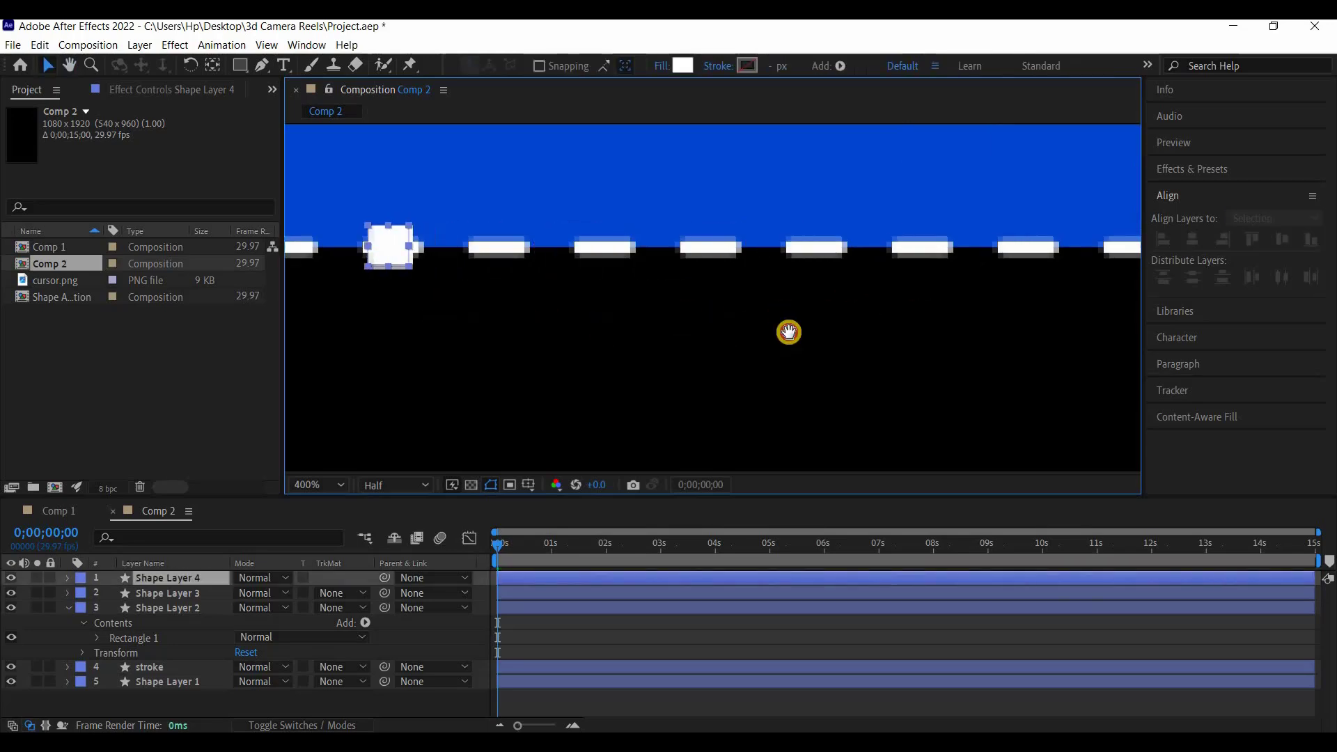
left_click_drag(769, 253, 351, 248)
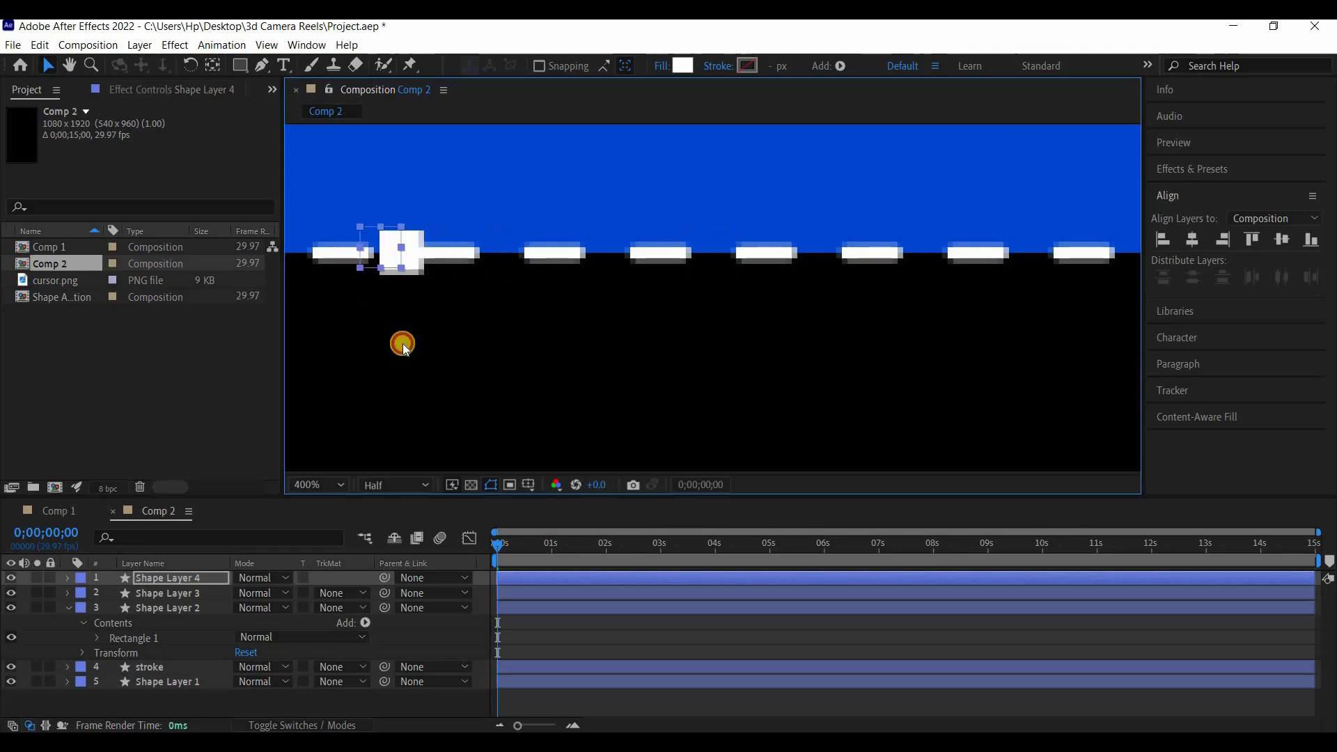
left_click_drag(399, 346, 915, 358)
left_click_drag(870, 269, 320, 262)
left_click_drag(420, 322, 925, 344)
left_click_drag(834, 296, 435, 298)
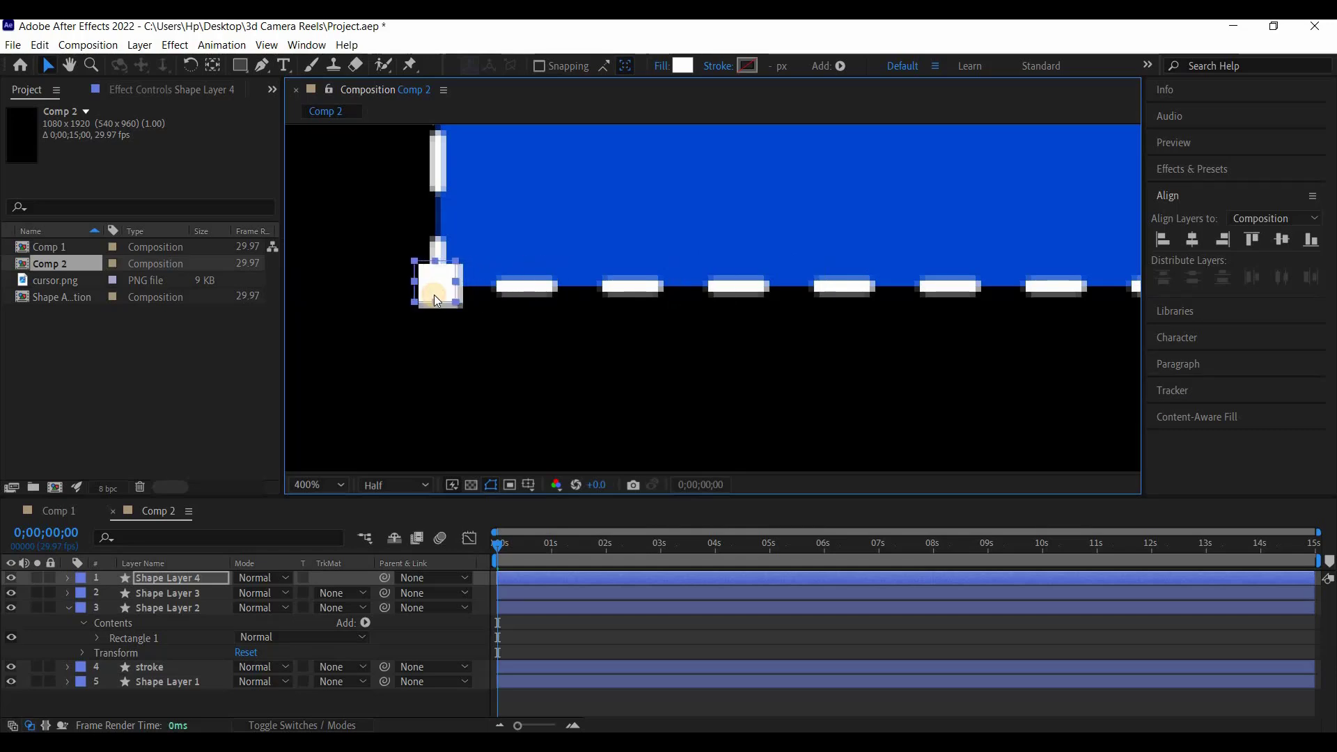
scroll(434, 299, "down", 2)
left_click(564, 336)
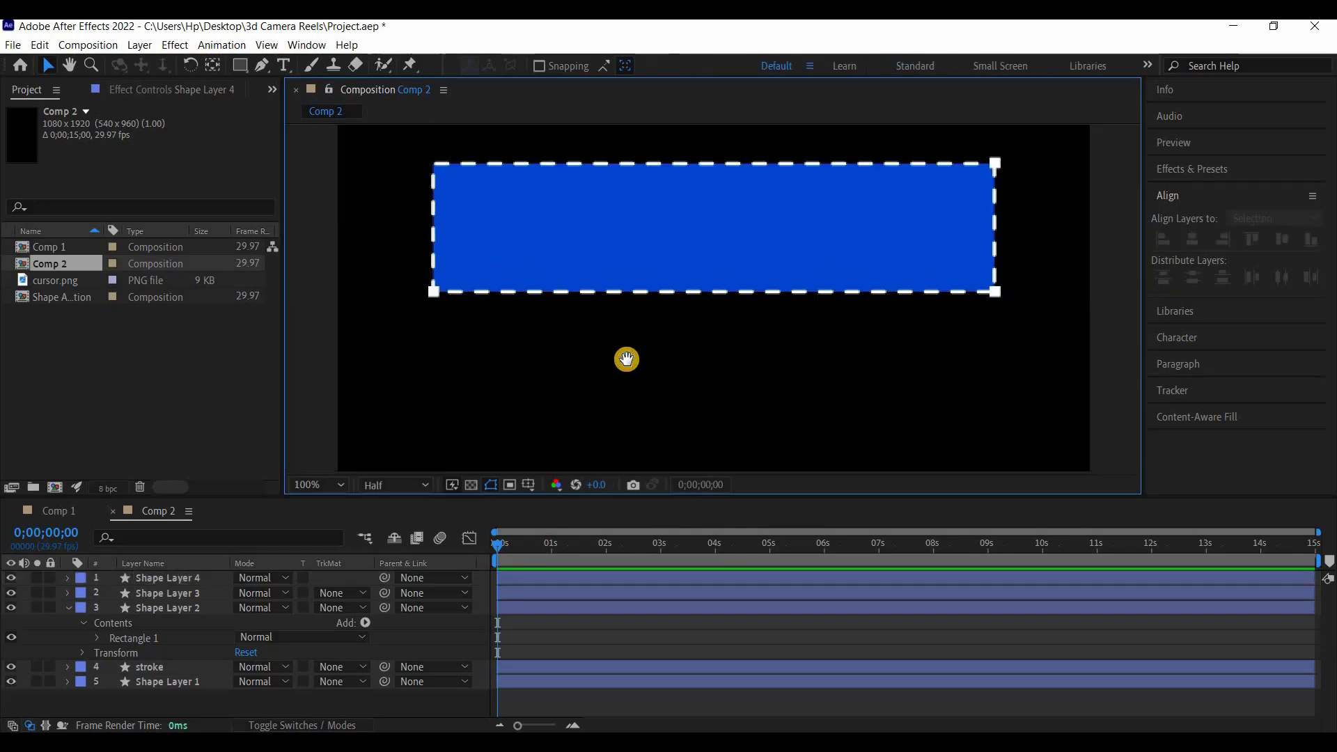
Duplicate the lower-left white square's layer and place the copy on the blue rectangle's upper-left corner
left_click_drag(454, 290, 430, 303)
scroll(385, 318, "up", 1)
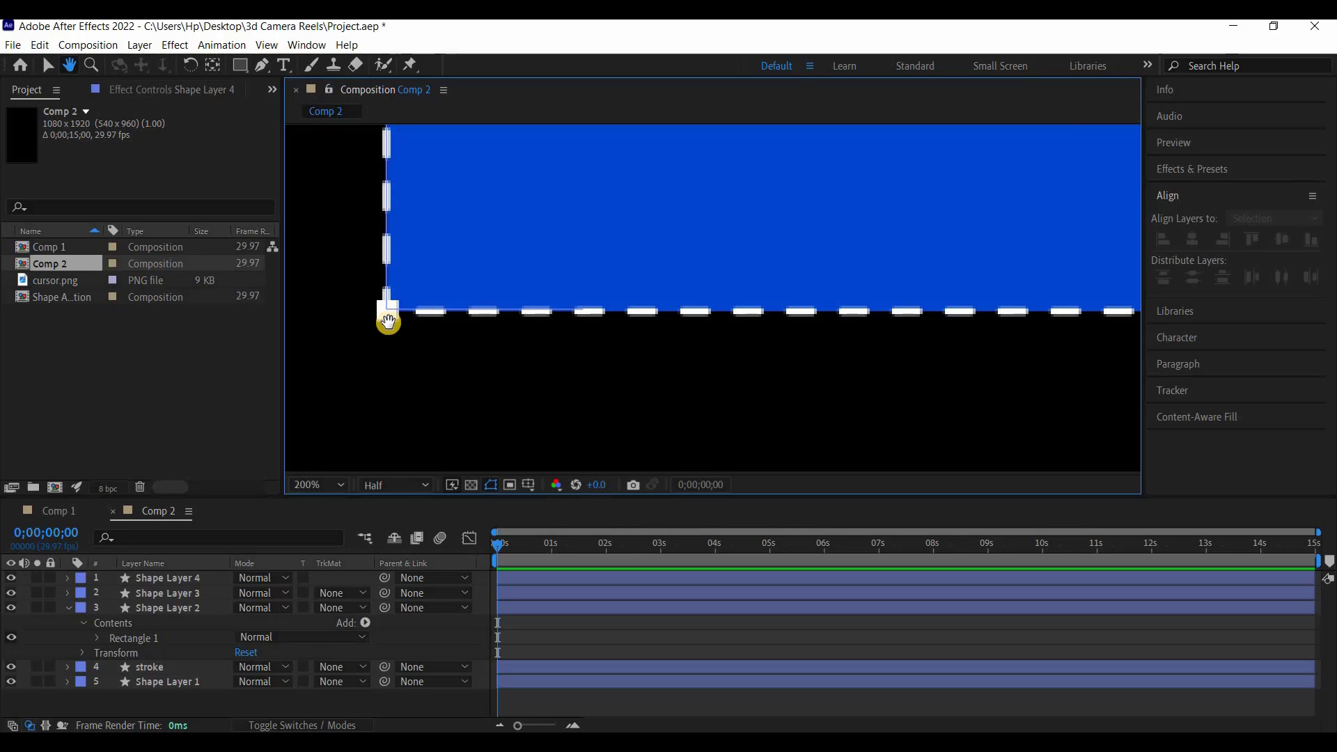
left_click(387, 318)
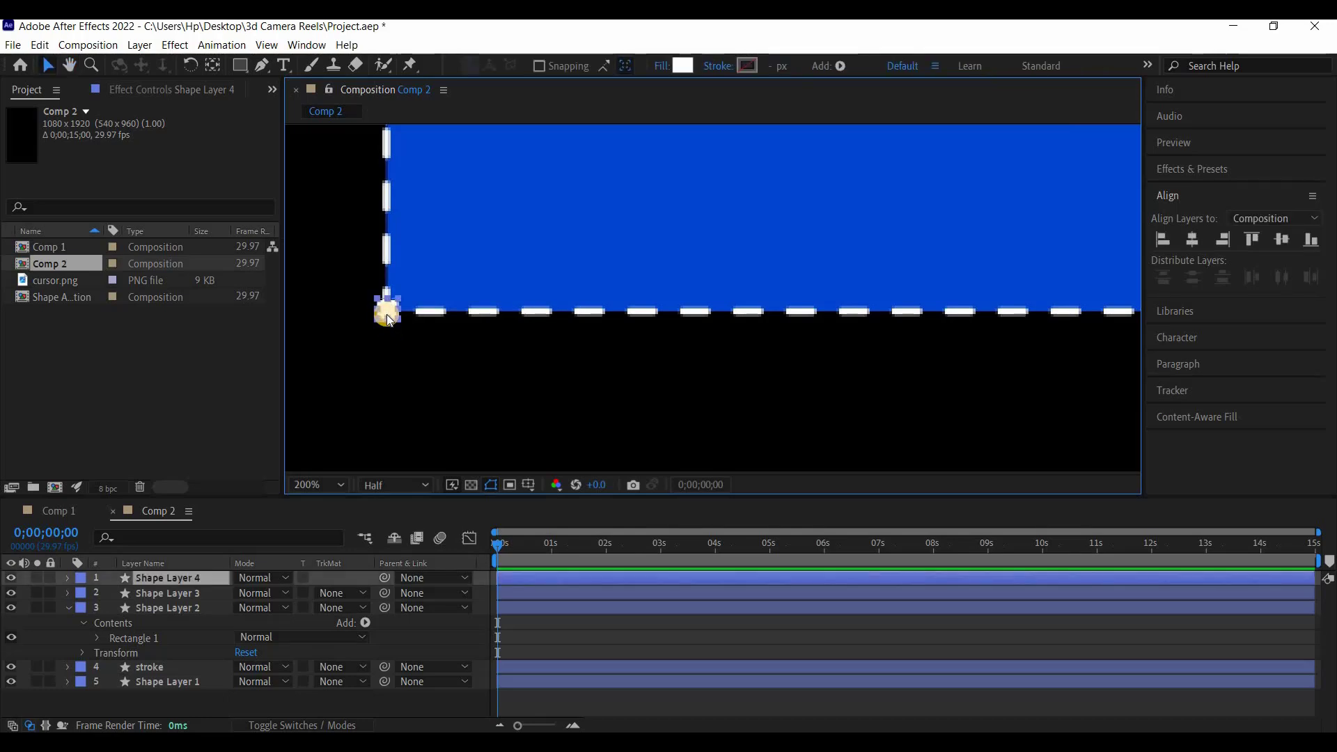
key("ctrl+d")
key("h")
scroll(453, 379, "up", 2)
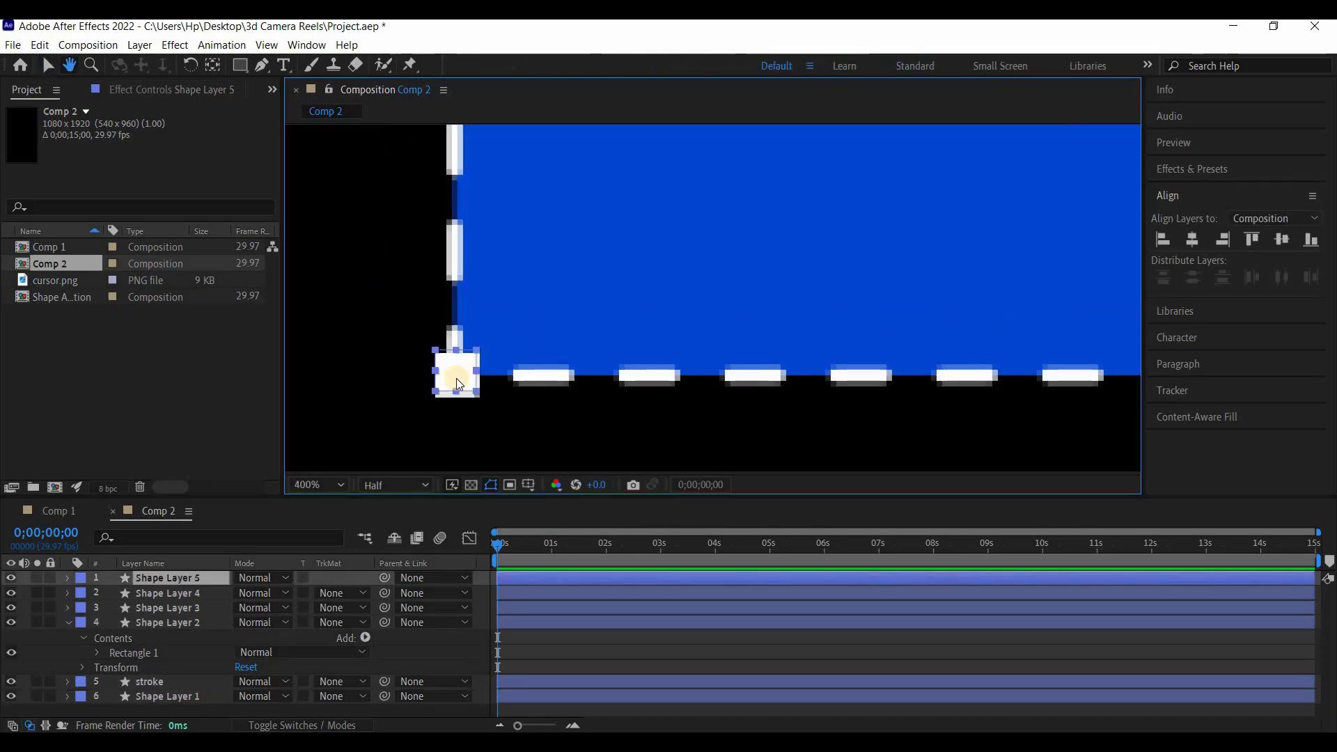
left_click_drag(457, 378, 508, 291)
key("space")
scroll(502, 439, "down", 2)
scroll(508, 441, "up", 1)
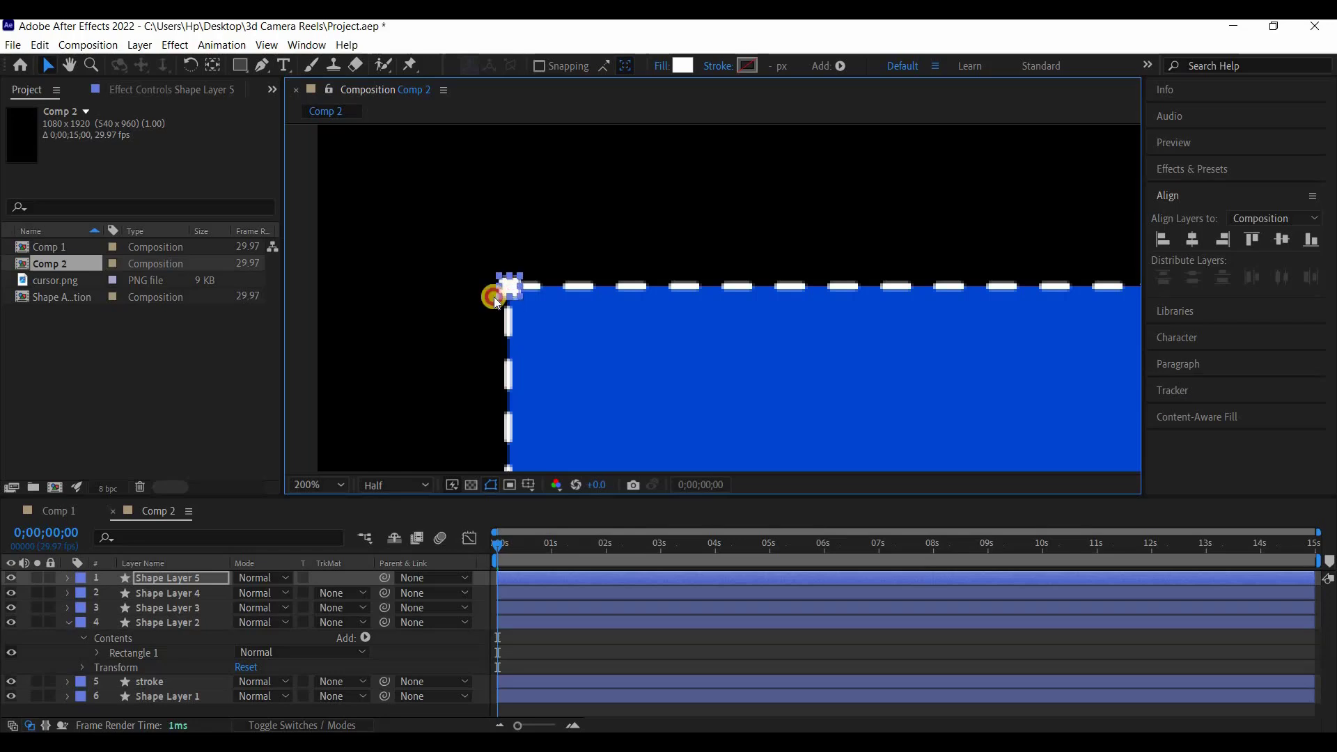
Check the upper-left white square's placement on the corner and save the project
left_click(492, 295)
scroll(492, 296, "up", 3)
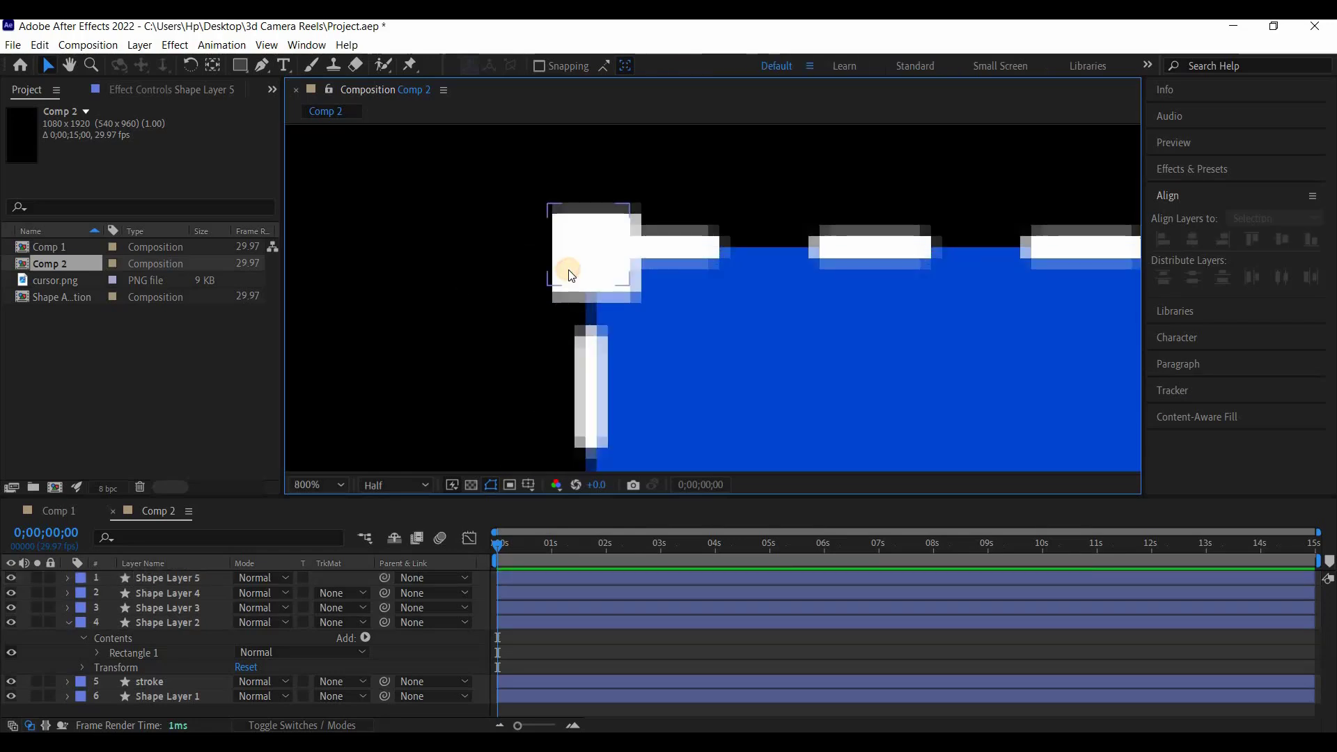
left_click(570, 273)
scroll(569, 273, "down", 4)
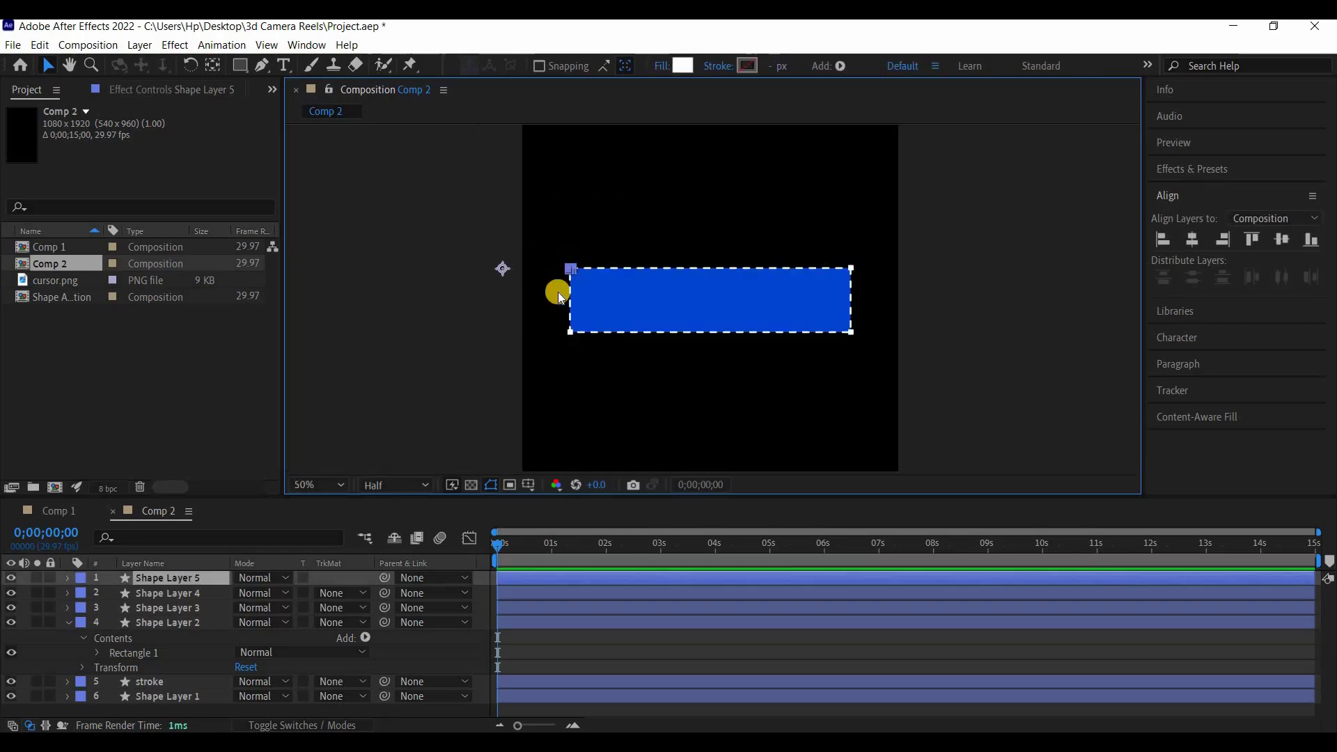
scroll(559, 297, "up", 1)
left_click(444, 358)
scroll(444, 358, "down", 1)
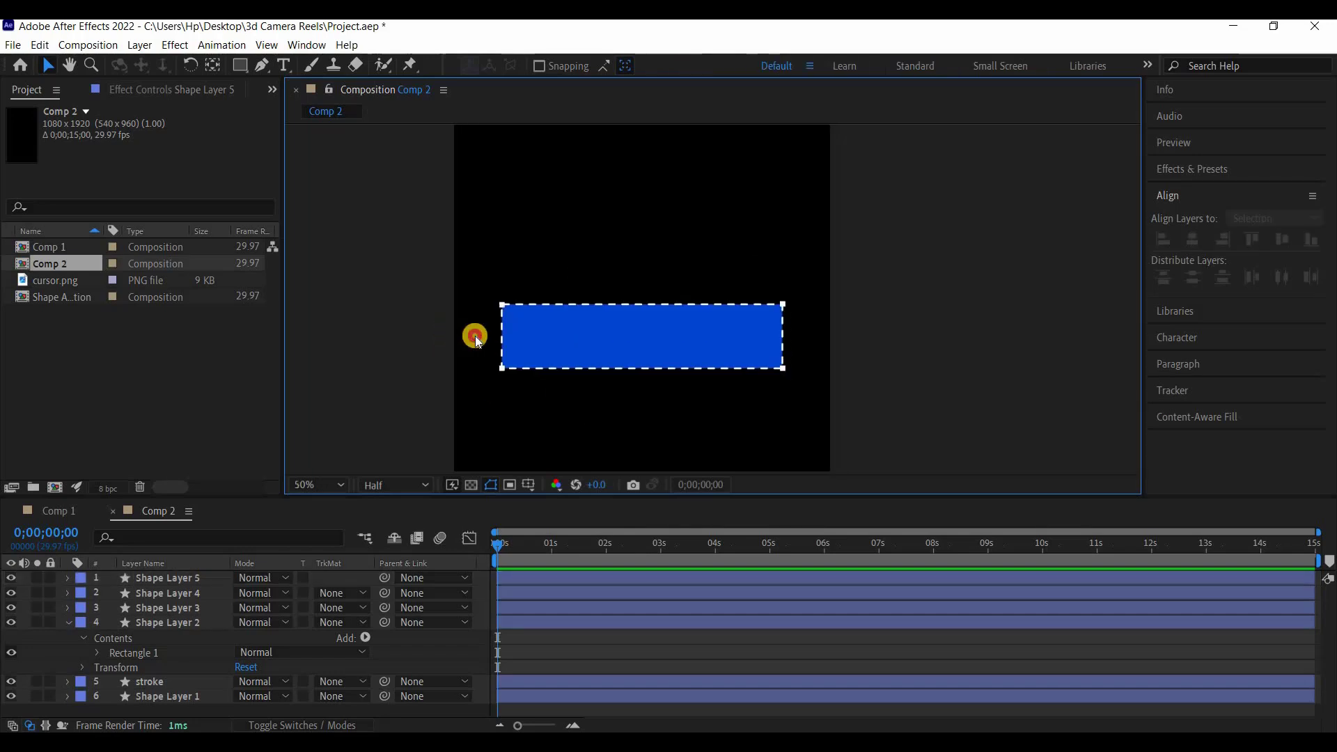
left_click_drag(475, 336, 433, 282)
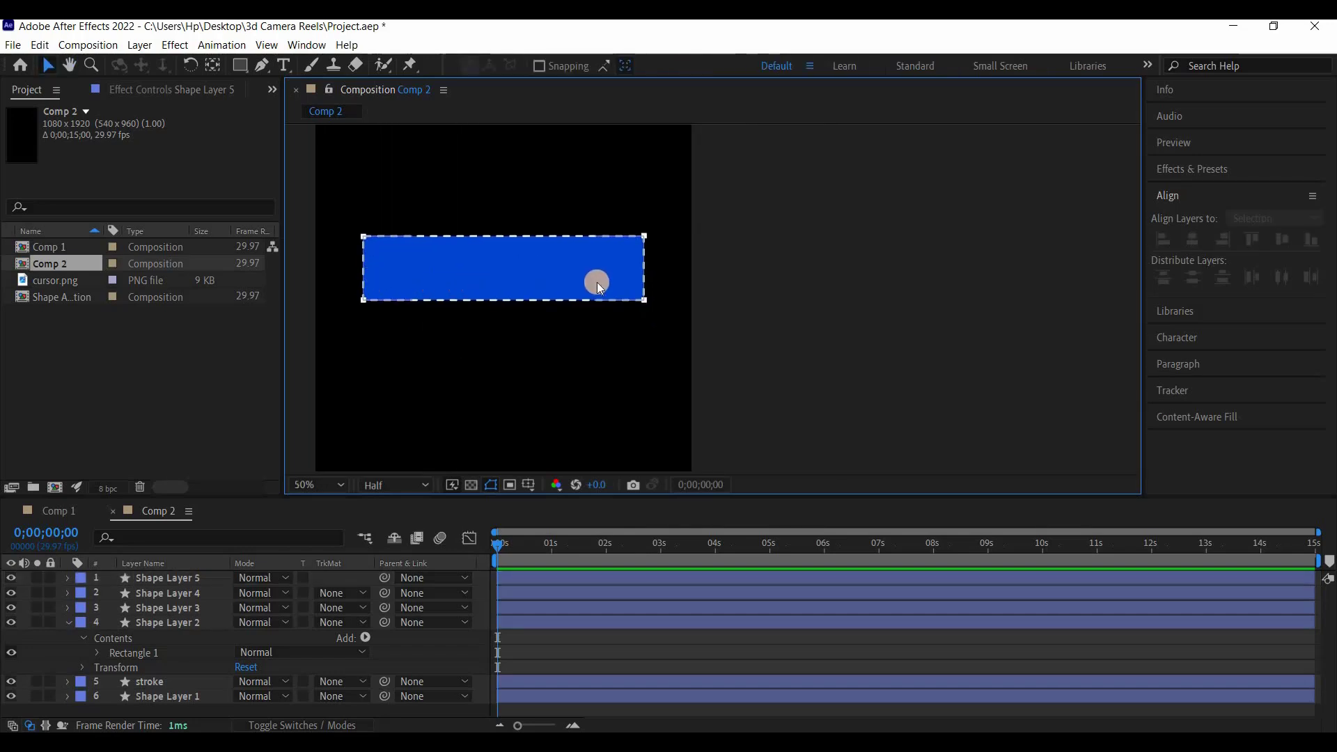
scroll(596, 282, "up", 1)
left_click_drag(579, 369, 809, 371)
key("v")
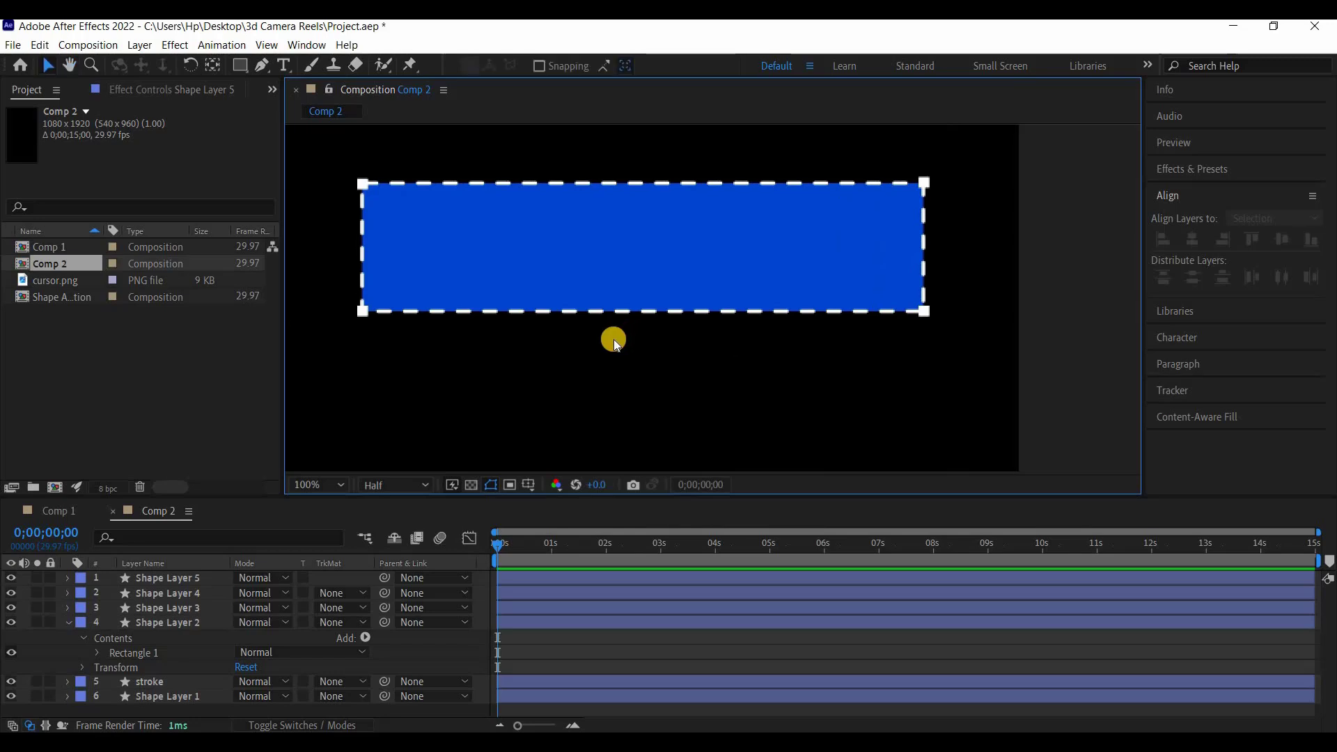
key("ctrl+s")
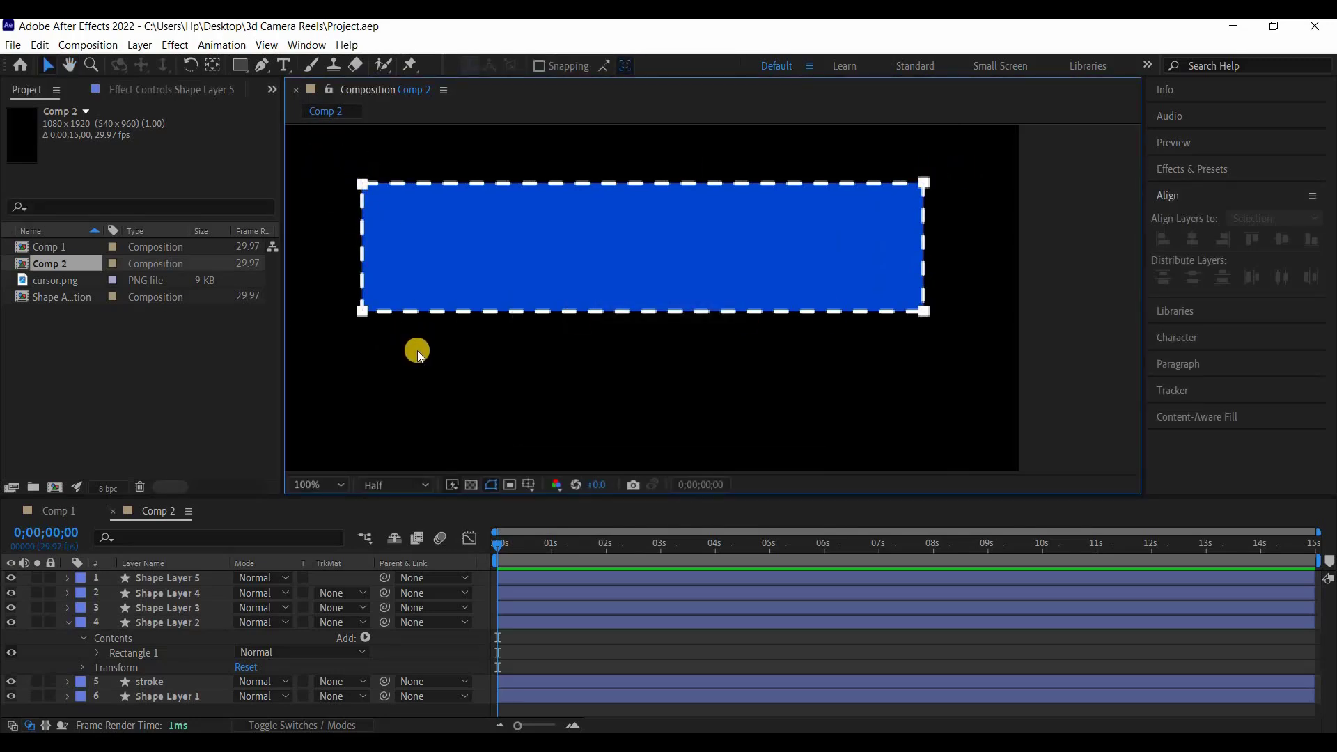
Parent Shape Layers 2 to 5 and the stroke layer to Shape Layer 1 and save the project
left_click(67, 621)
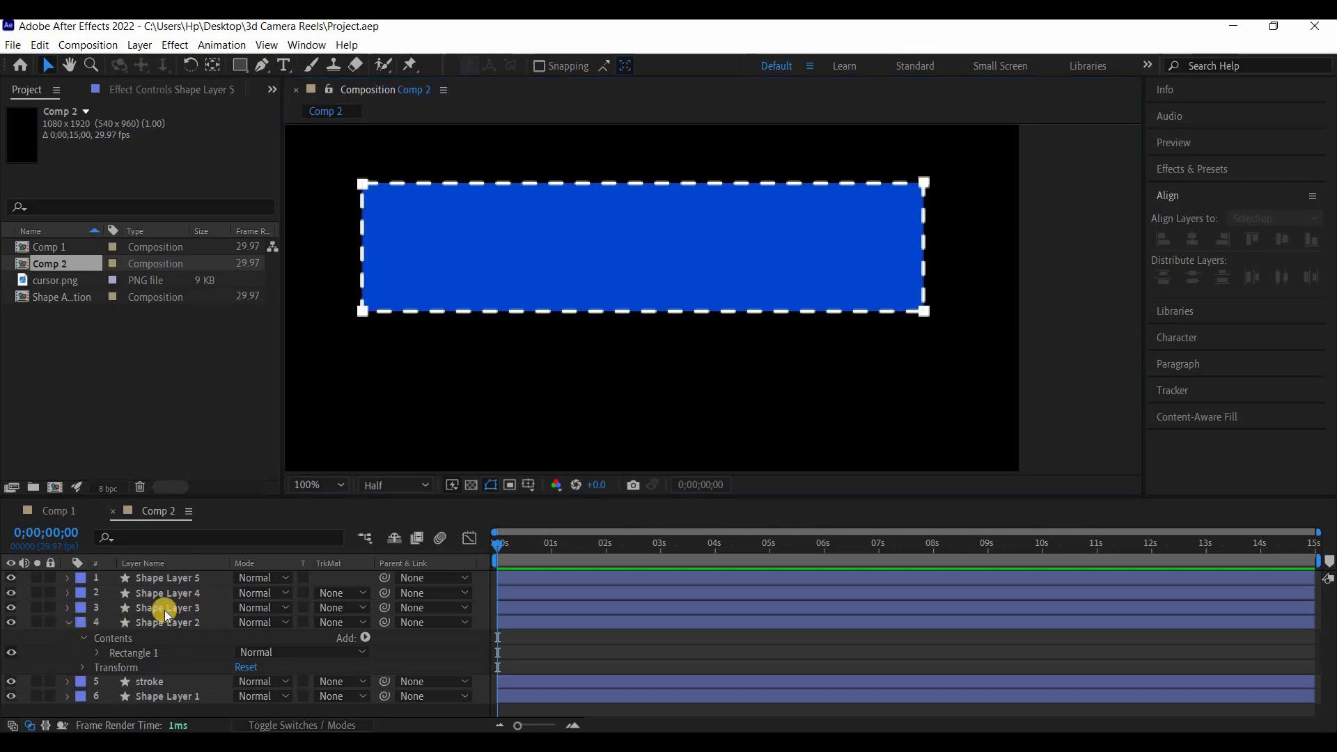
left_click(170, 635)
left_click(164, 579, "shift")
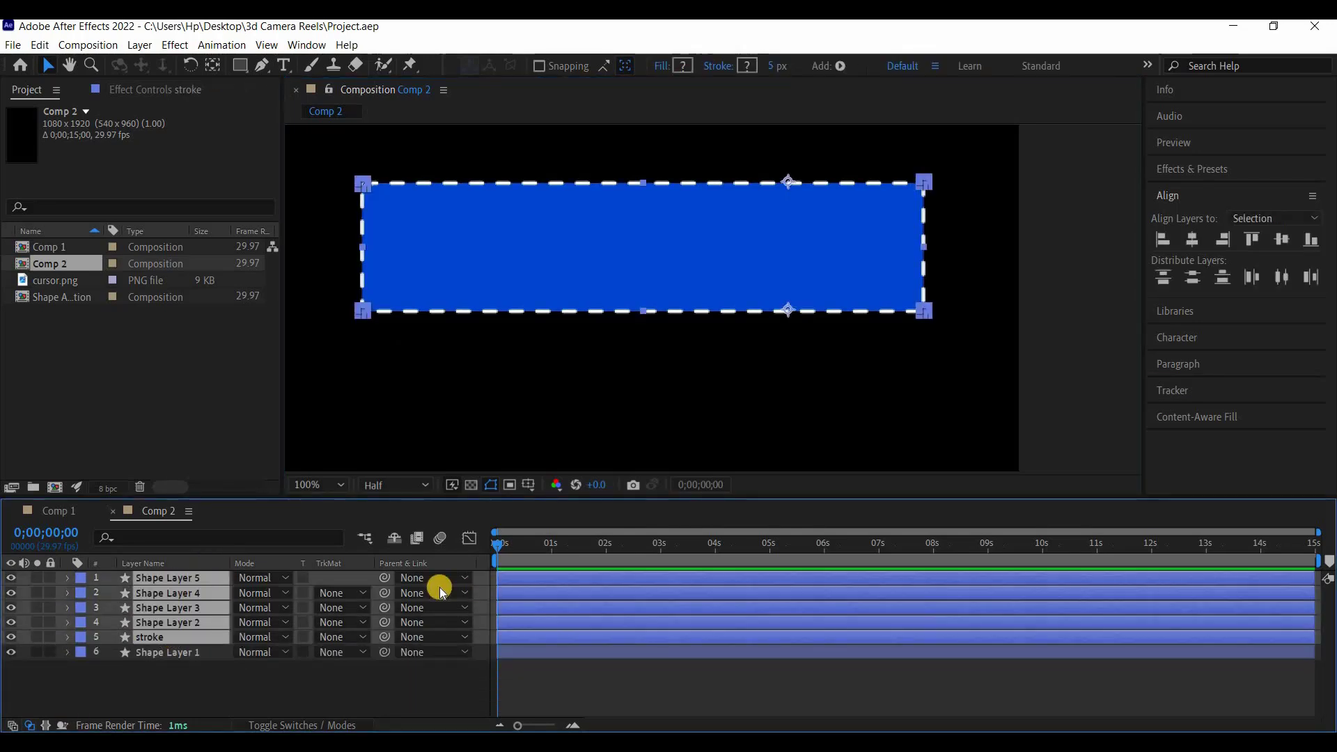
left_click_drag(384, 578, 188, 657)
left_click(185, 653)
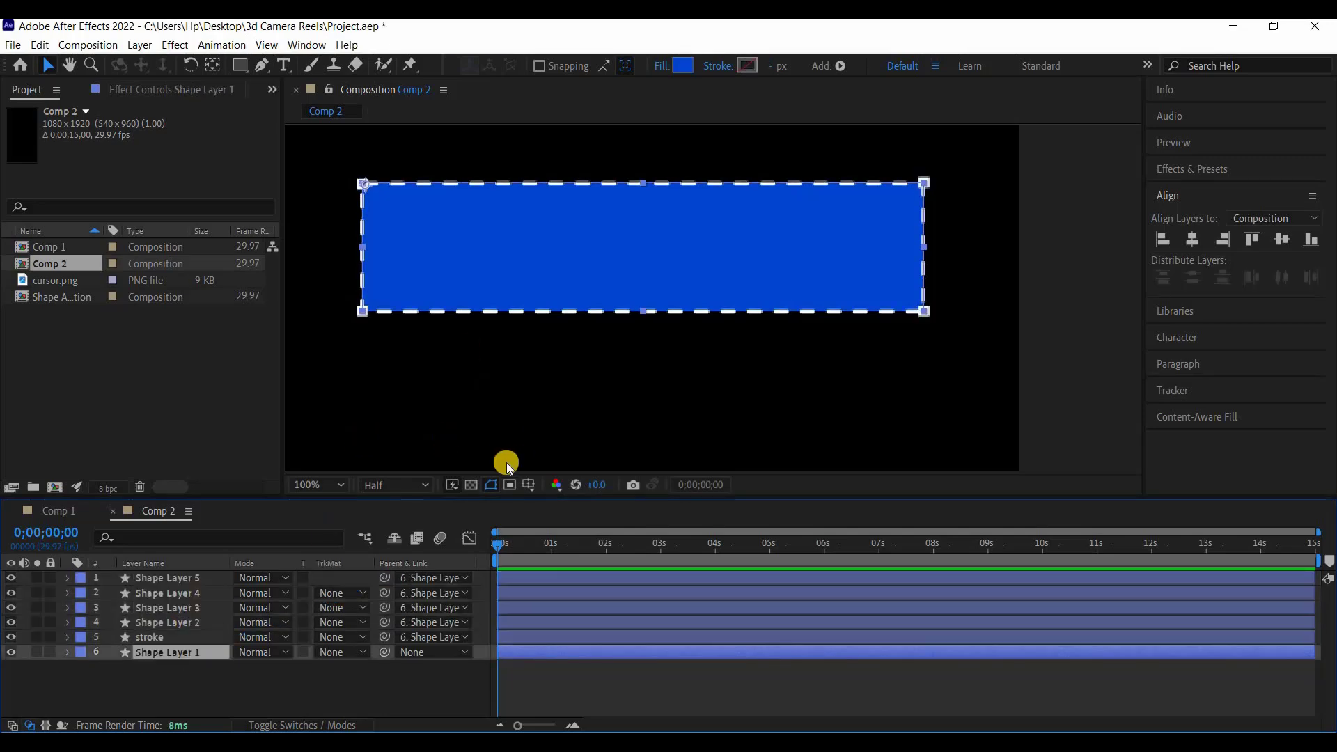
key("ctrl+s")
Animate Shape Layer 1's scale from 0% at 0;00;00;28 to 100% at 0;00;02;00, save the project, and preview it
left_click_drag(552, 555, 550, 553)
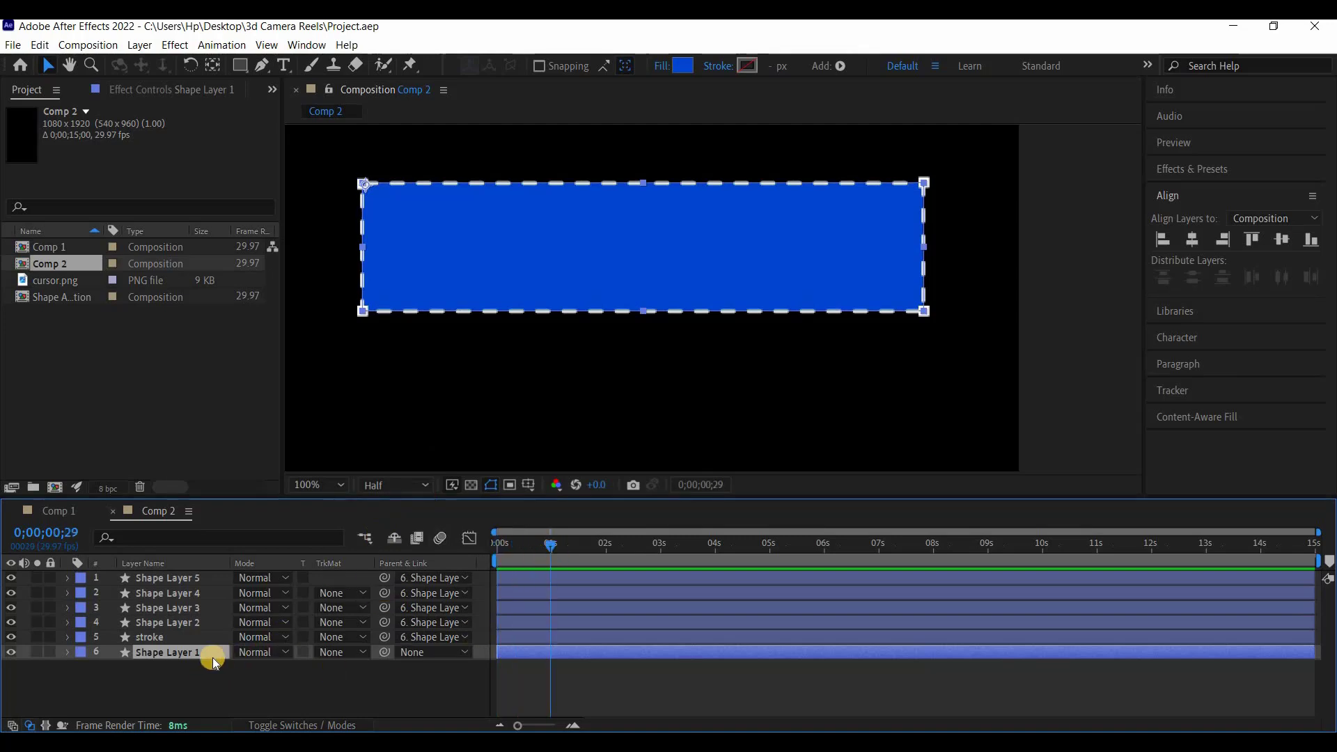
key("s")
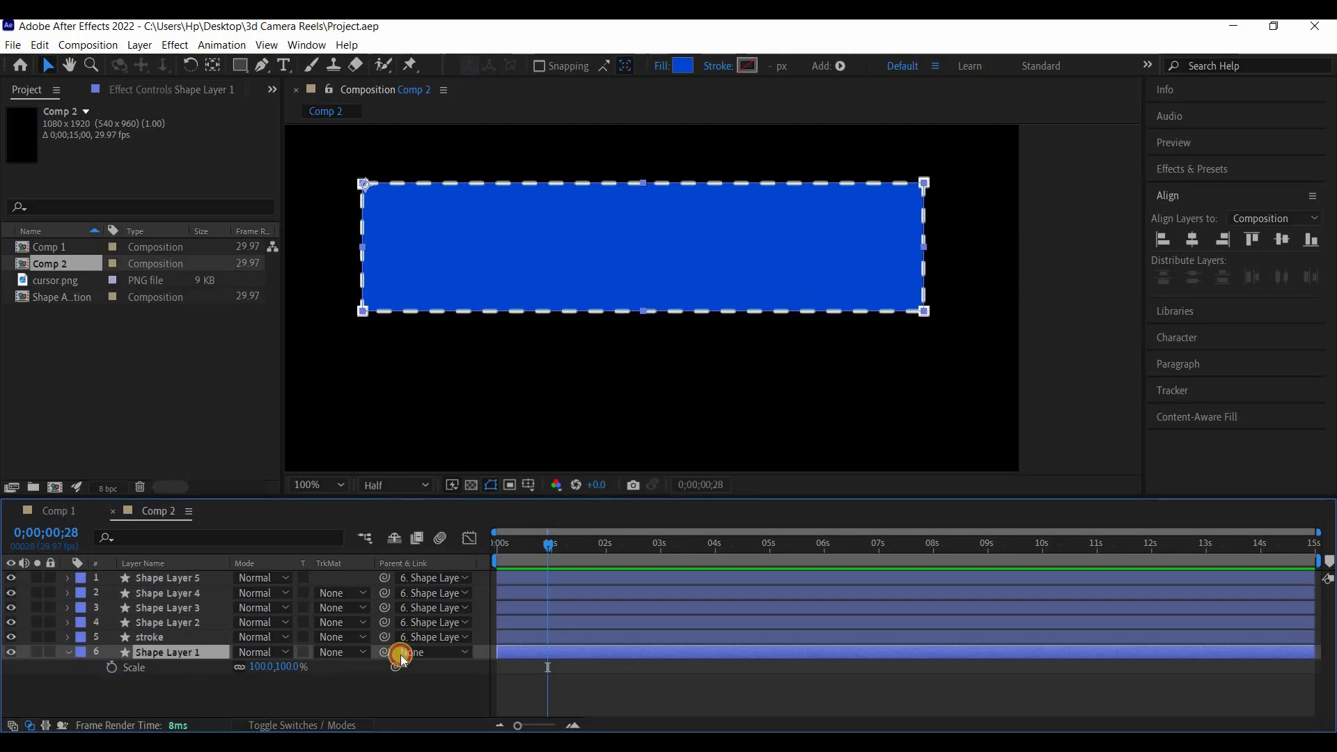
key("alt+shift+s")
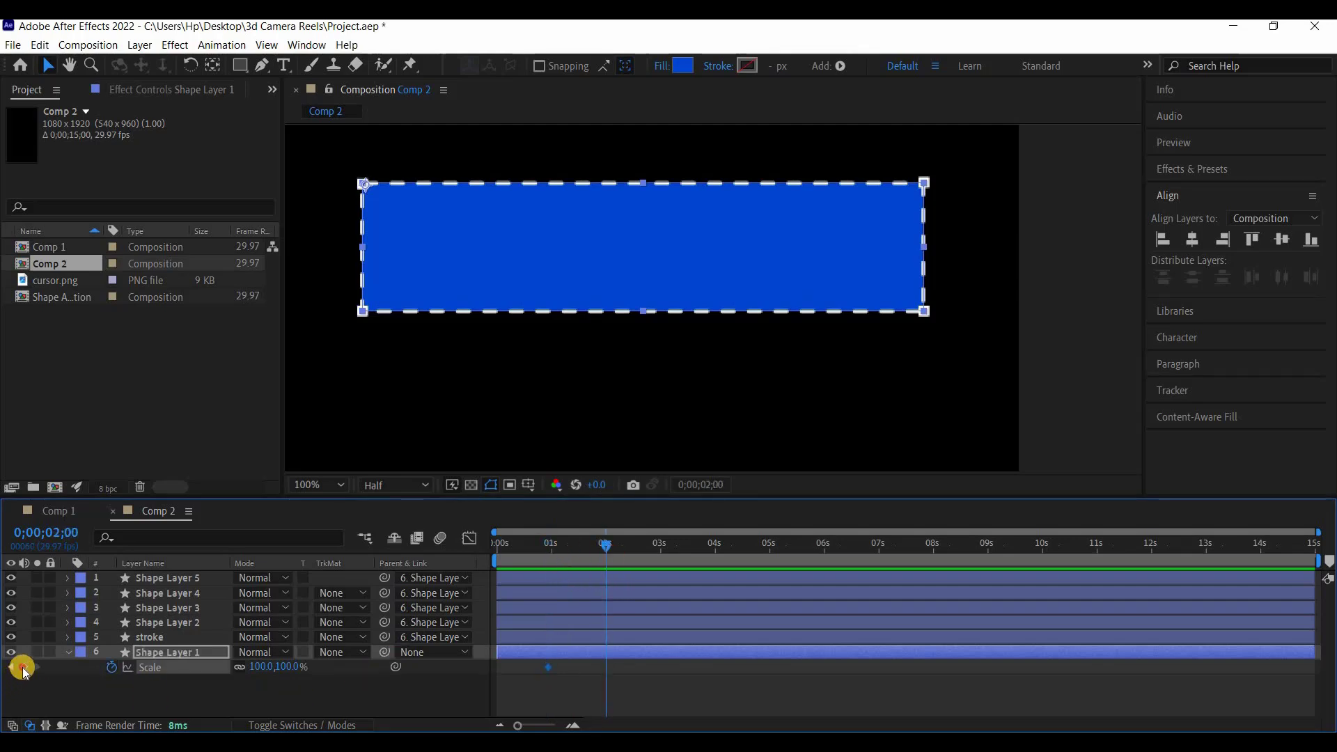
key("j")
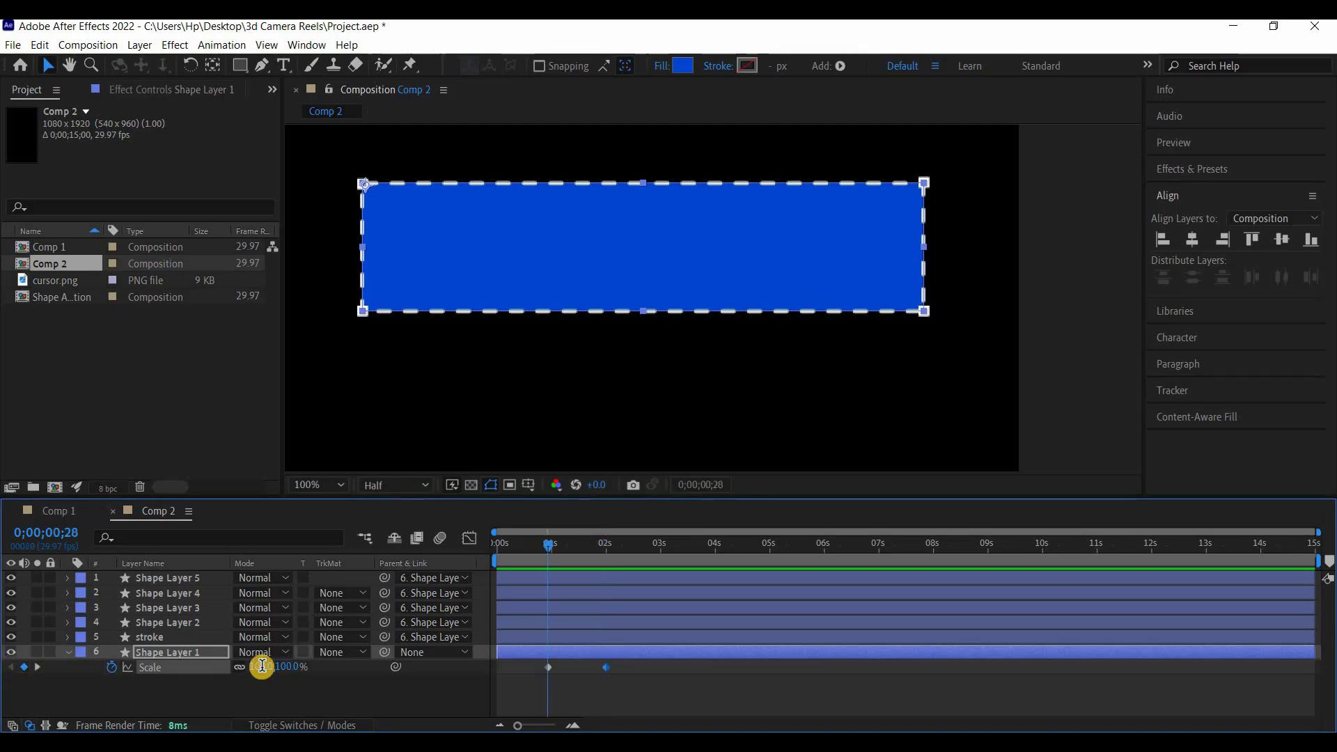
type("0")
key("Return")
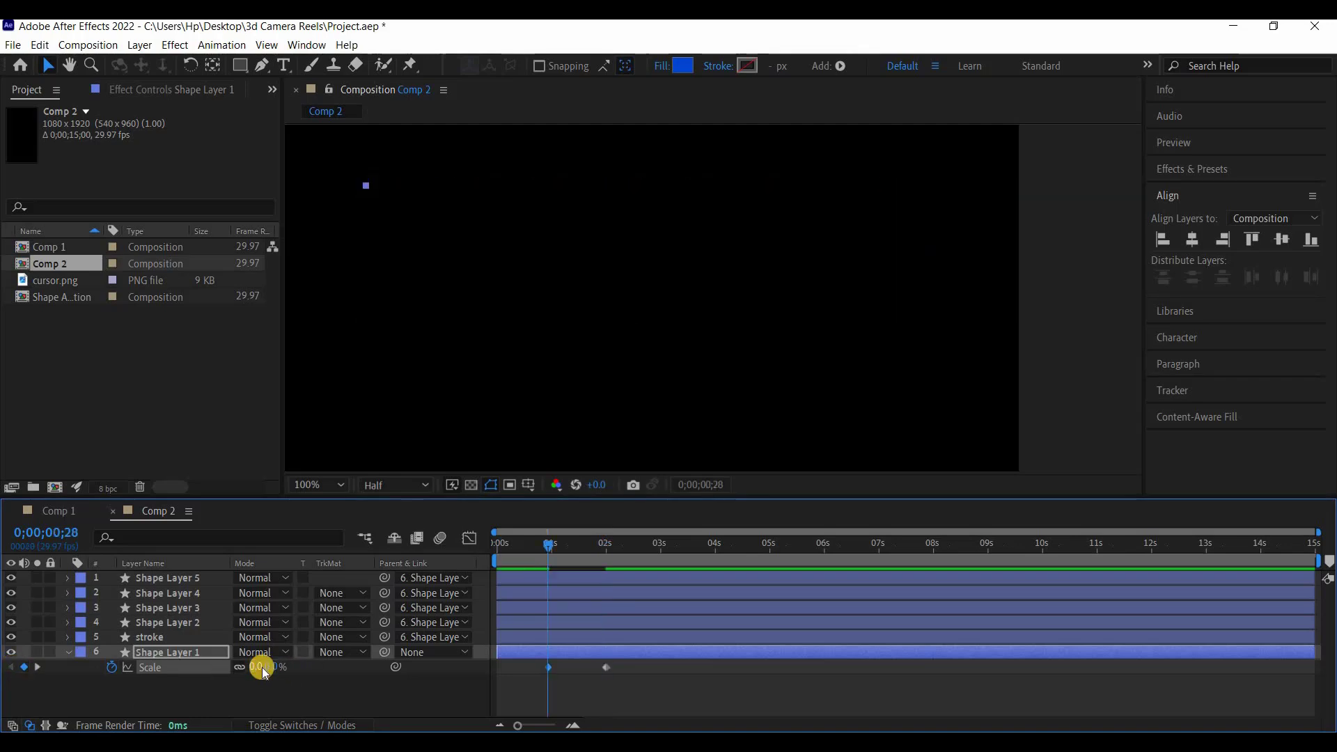
key("ctrl+s")
key("space")
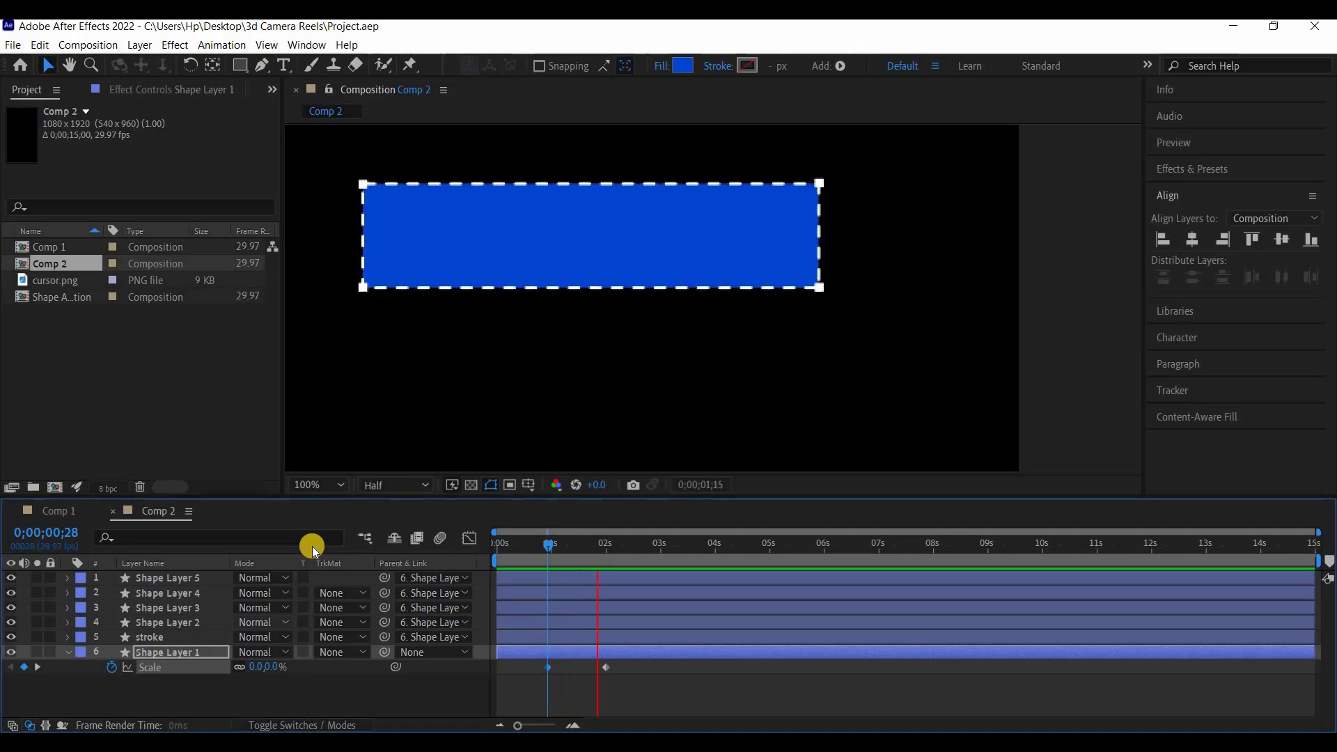
Apply Easy Ease to both of Shape Layer 1's scale keyframes
key("s")
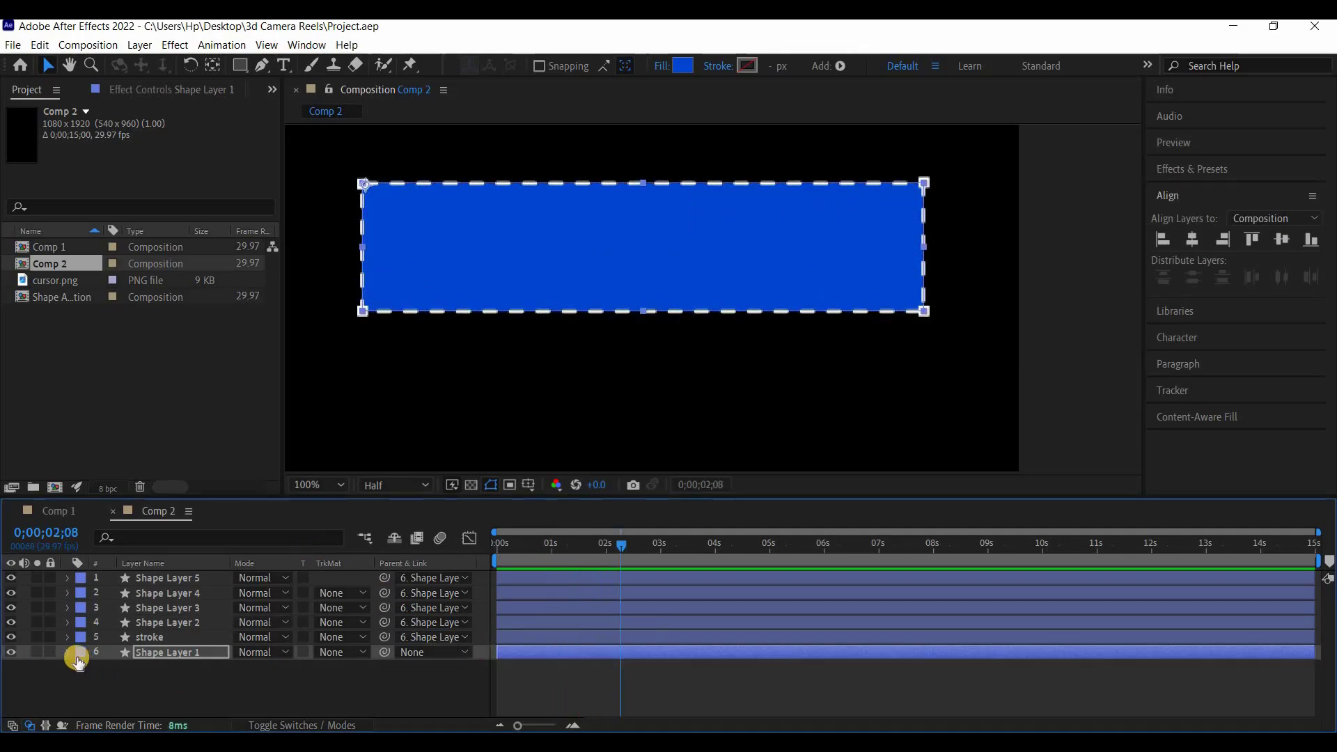
key("s")
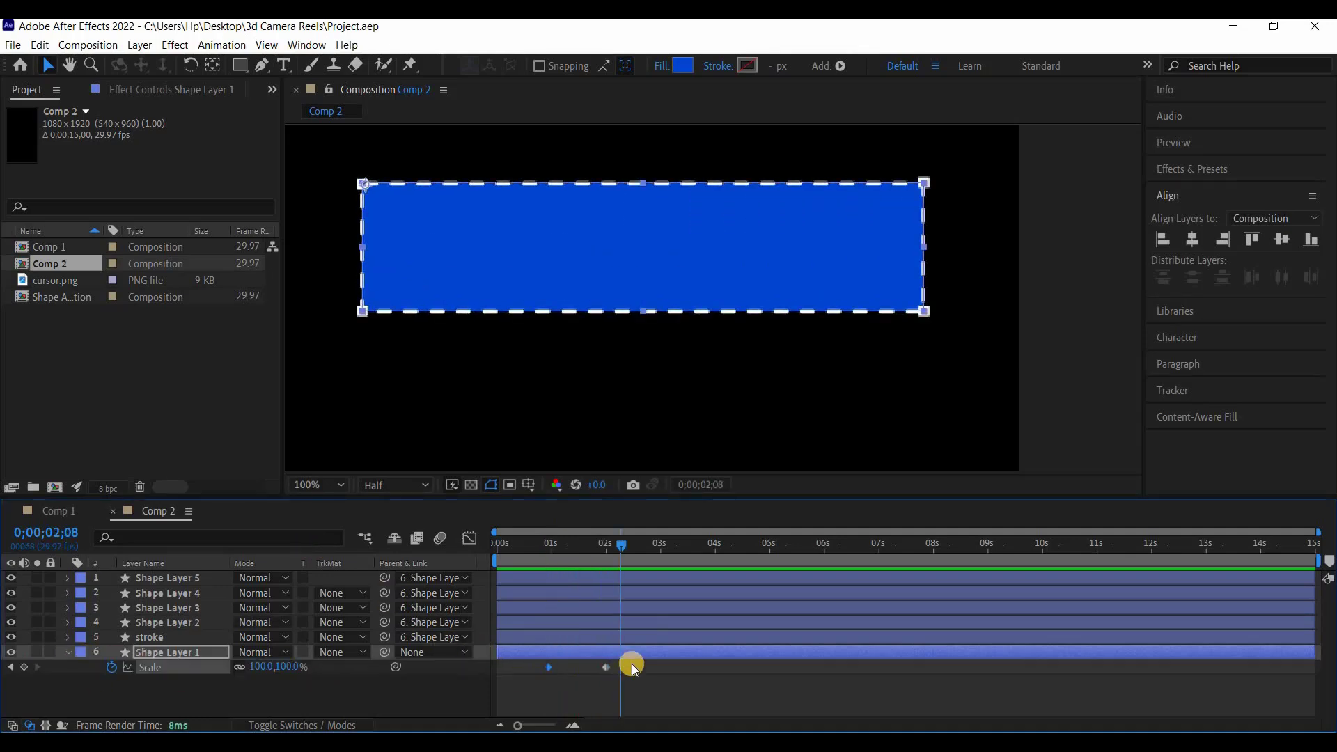
left_click_drag(618, 663, 535, 671)
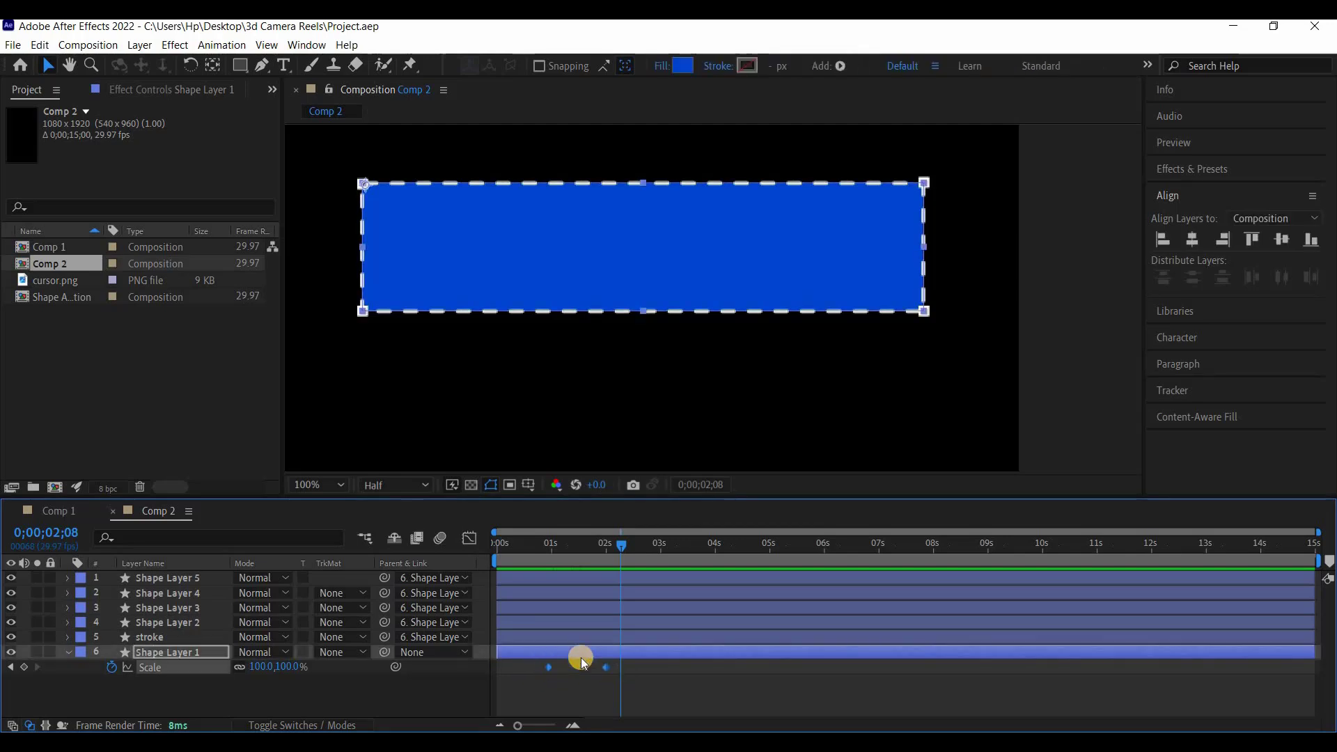
right_click(548, 667)
mouse_move(661, 655)
left_click(777, 553)
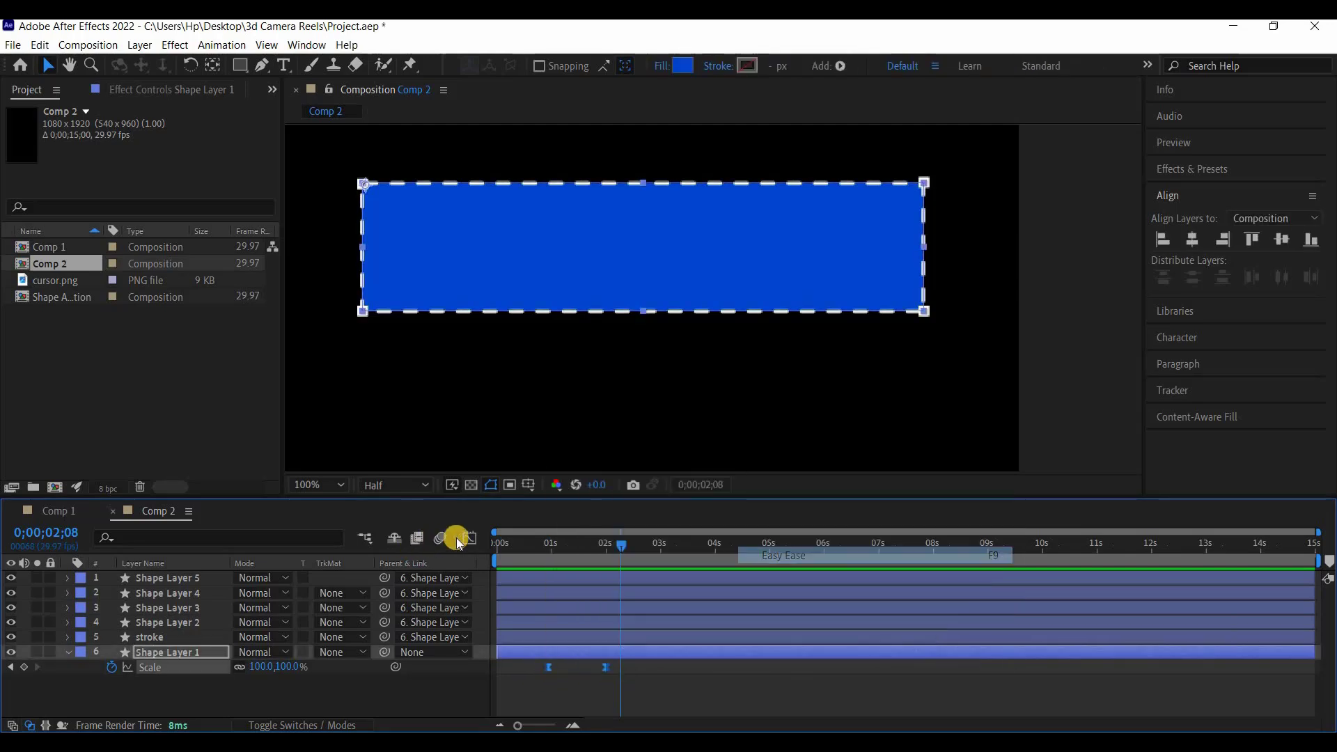
Adjust the easing curve between the two scale keyframes in the Graph Editor and save the project
left_click(465, 537)
mouse_move(571, 694)
left_mouse_down()
mouse_move(620, 672)
mouse_move(557, 683)
left_mouse_up()
key("ctrl+s")
key("shift+F3")
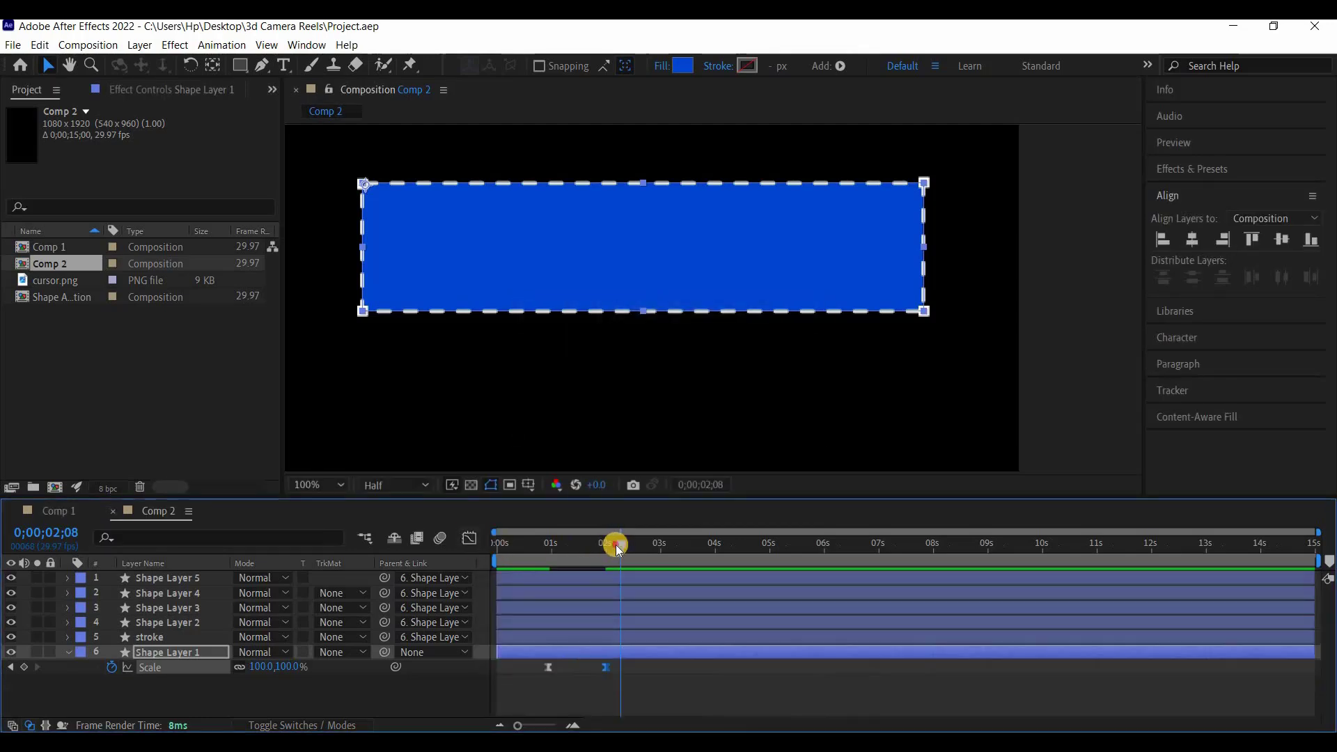
Preview the eased scale animation from 0;00;00;16 up to 0;00;02;00
left_click_drag(615, 544, 525, 547)
key("space")
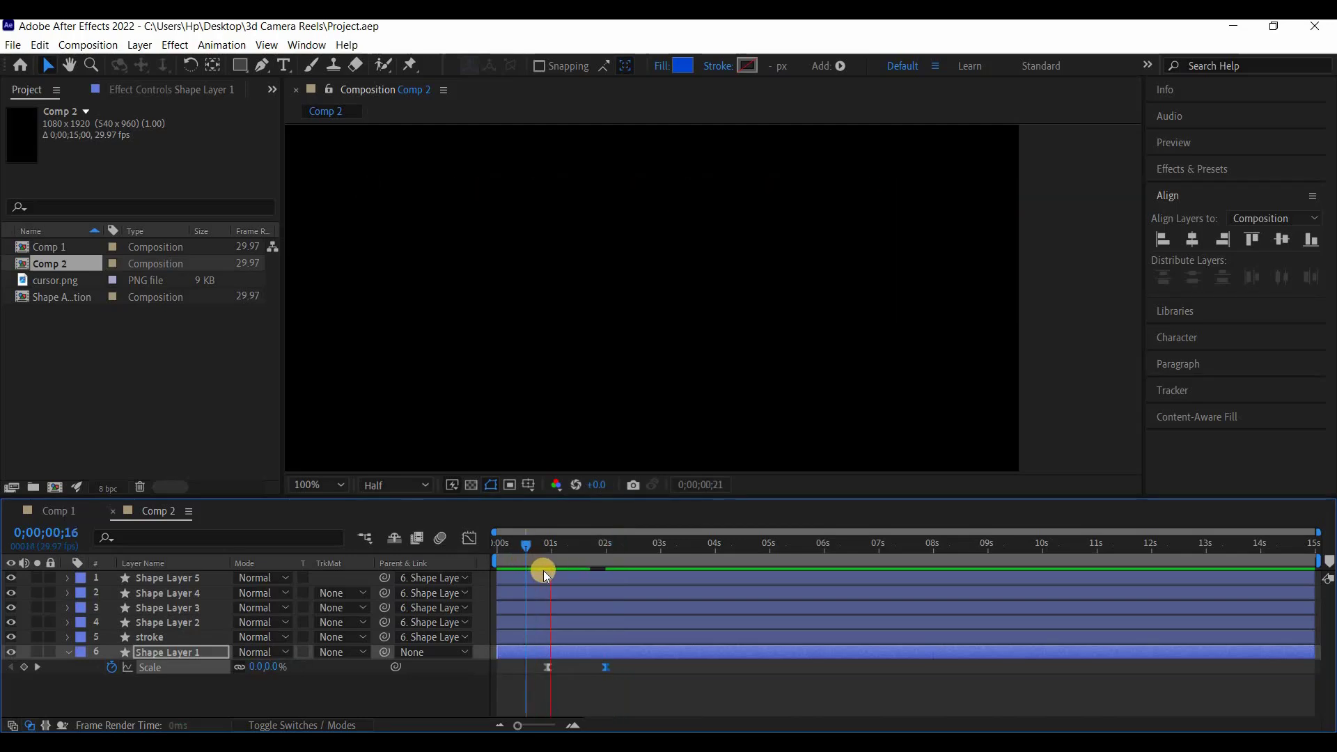
key("space")
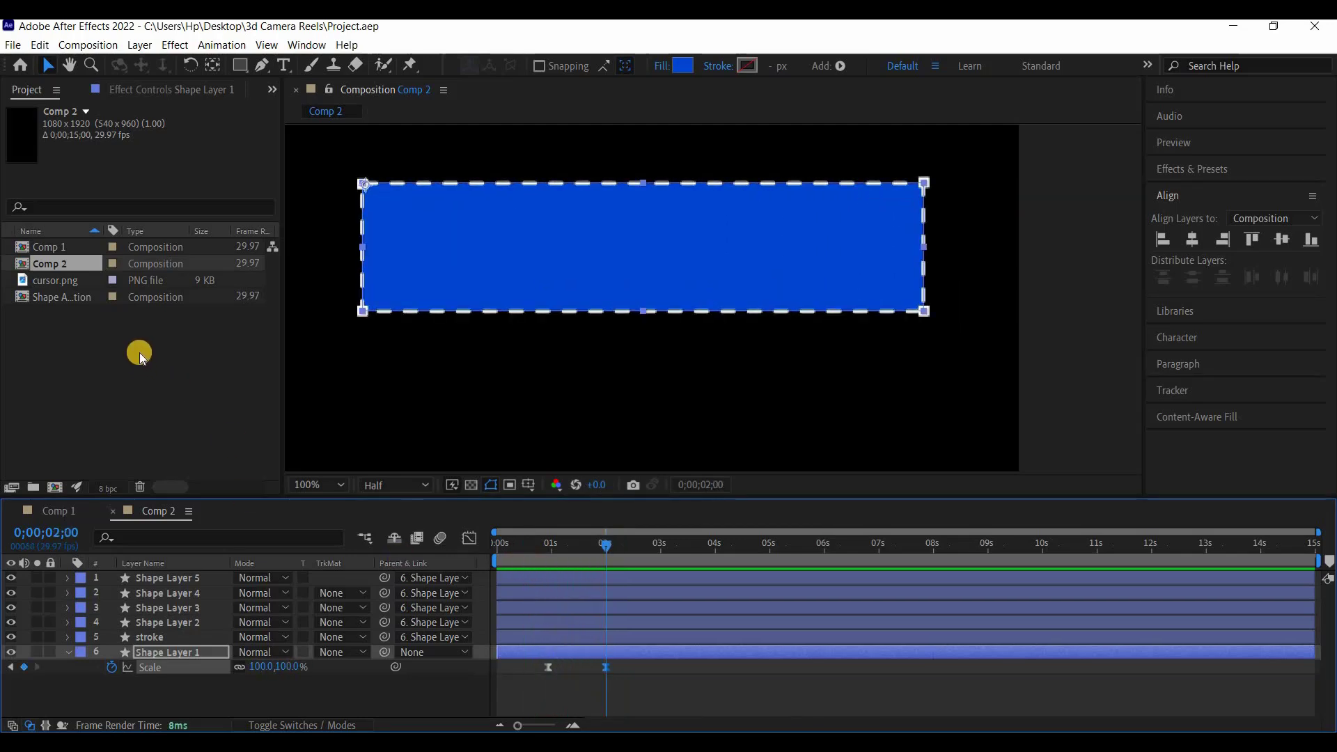
Add cursor.png to Comp 2 as the topmost layer, above Shape Layer 5
left_click(52, 279)
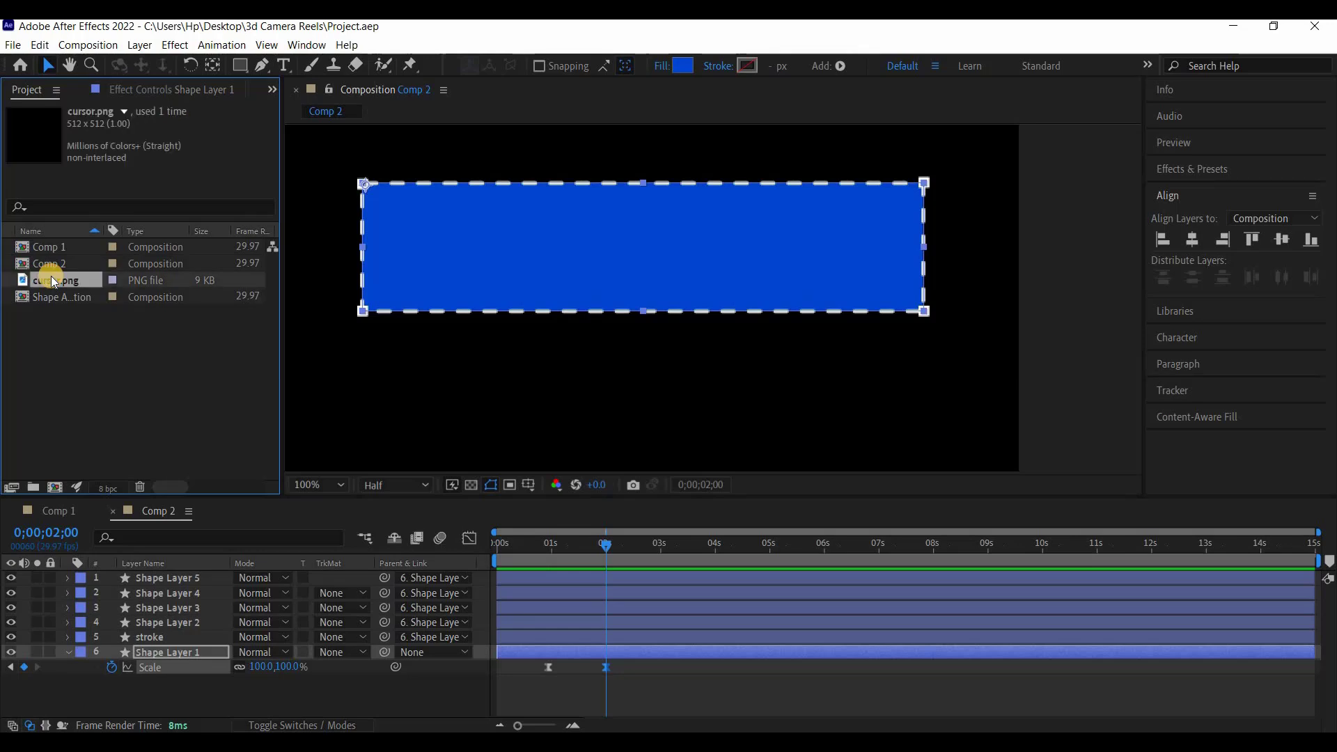
left_click_drag(52, 278, 157, 577)
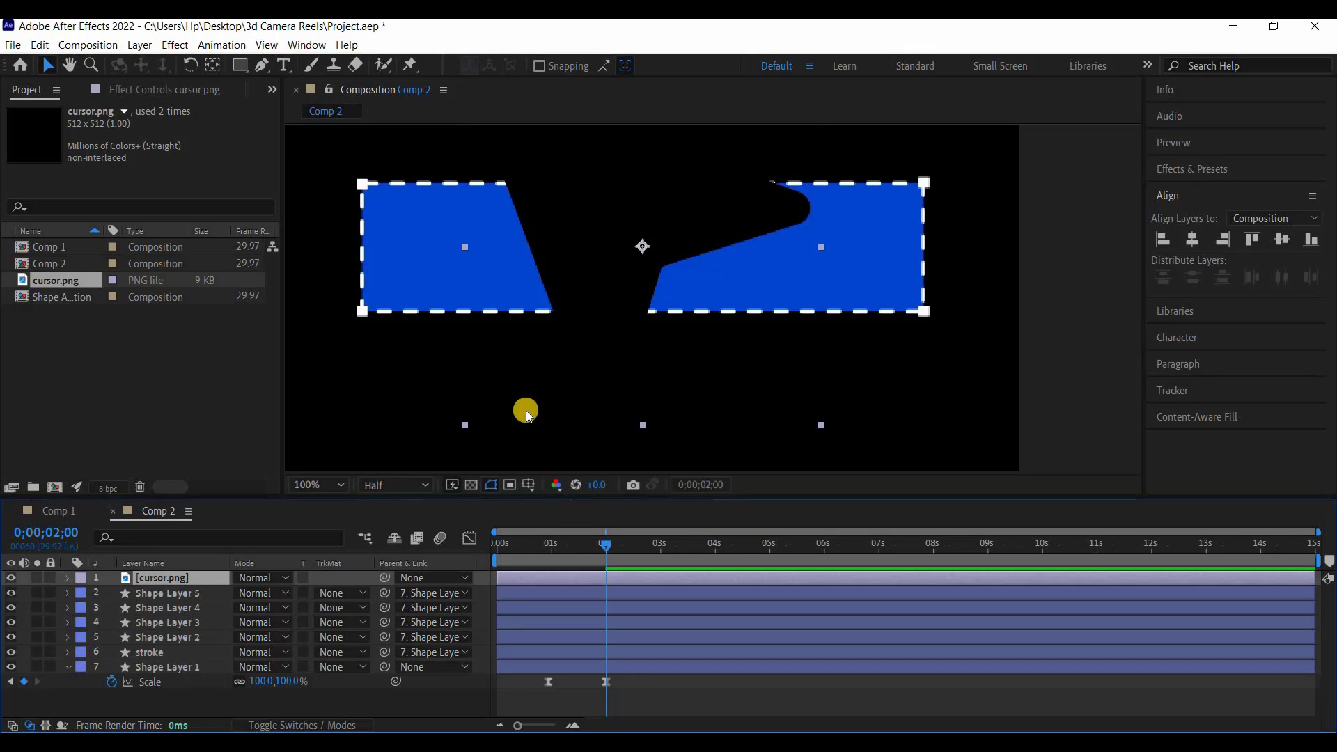
Scale the cursor.png layer to 20% and move it toward the blue rectangle's upper-left area
key("s")
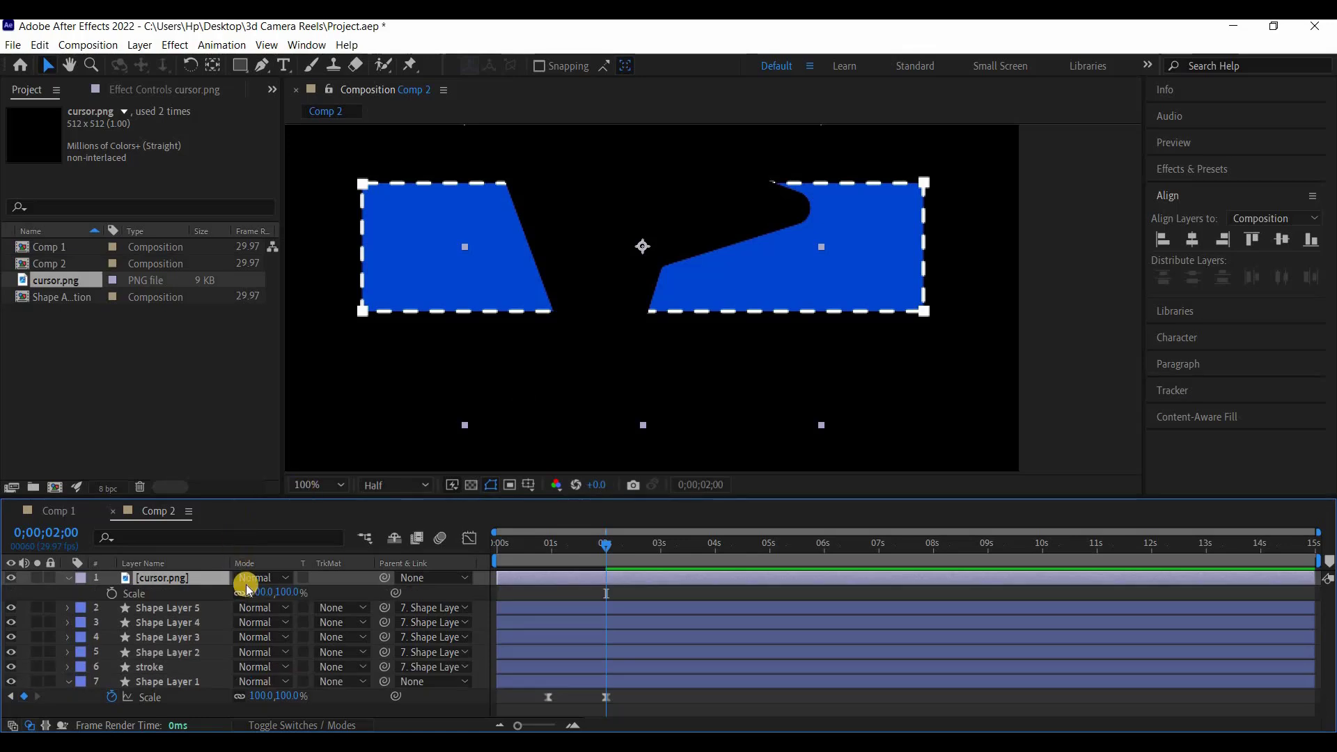
left_click_drag(238, 588, 180, 585)
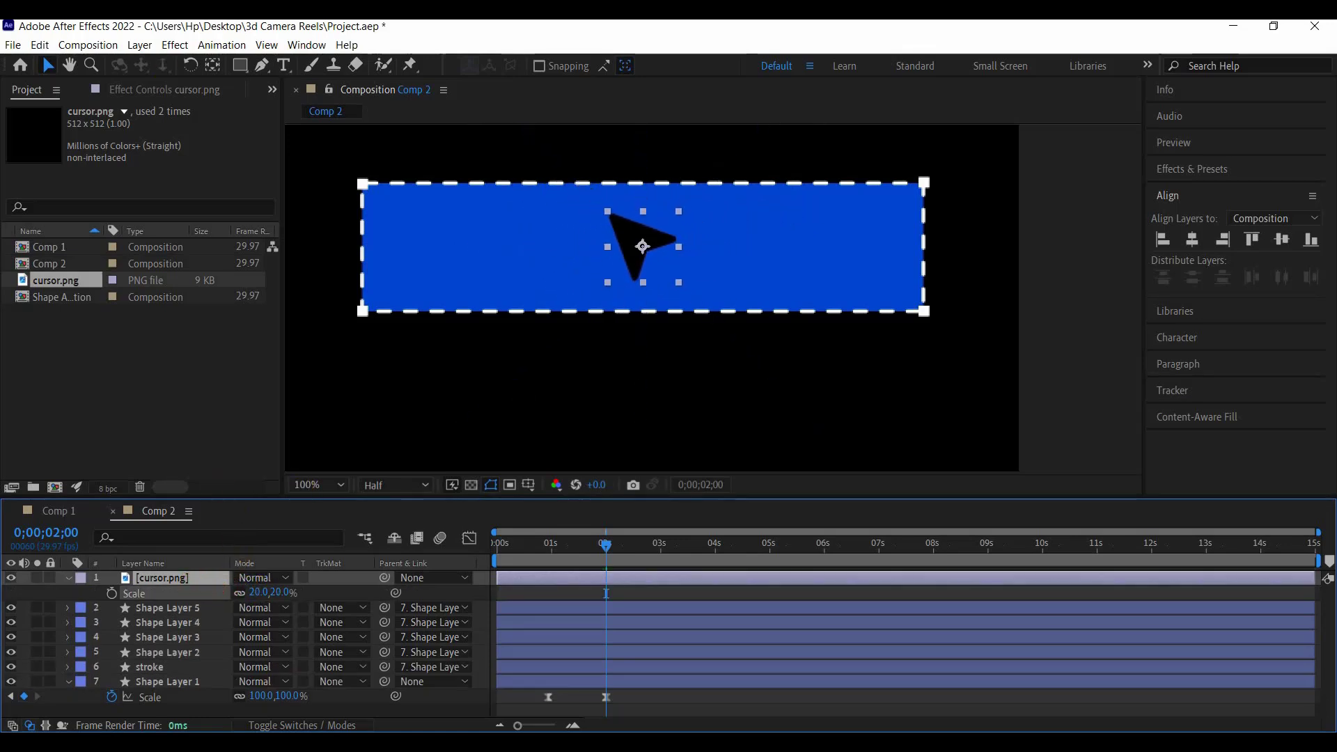
left_click(43, 66)
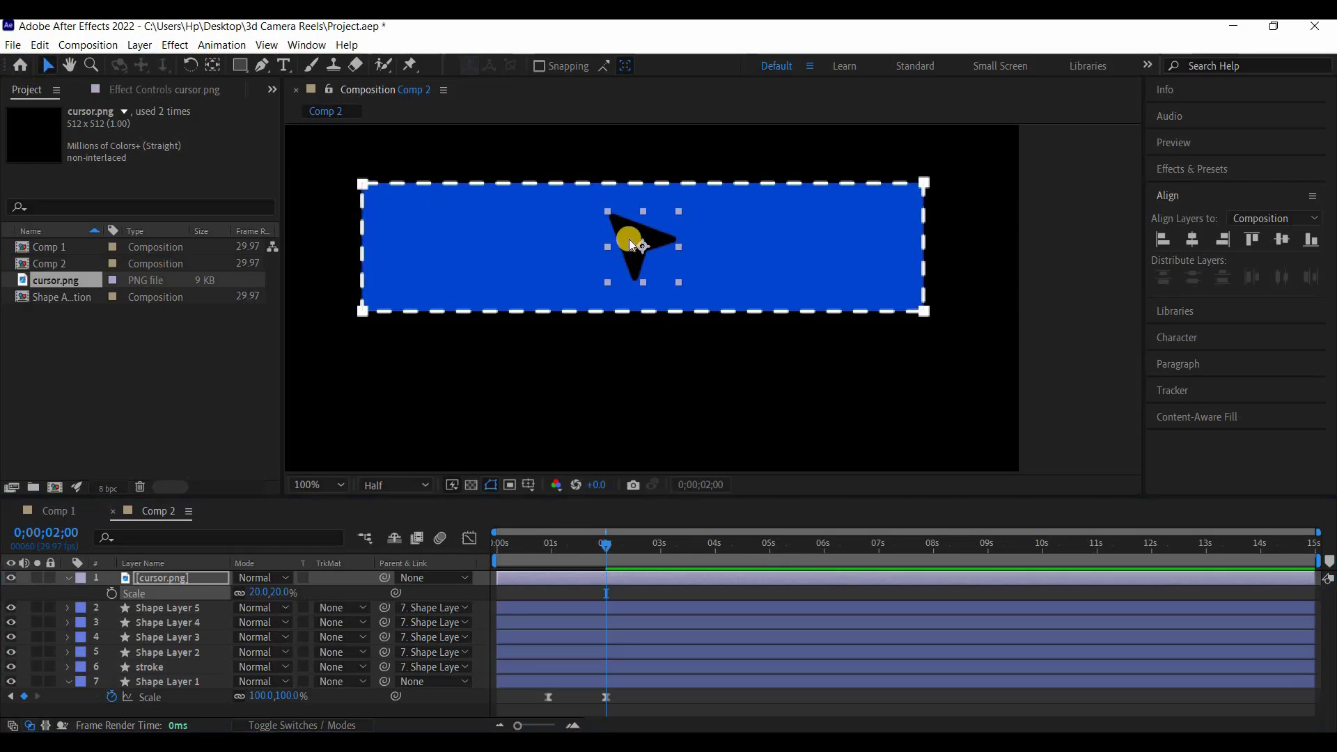
left_click_drag(631, 259, 501, 251)
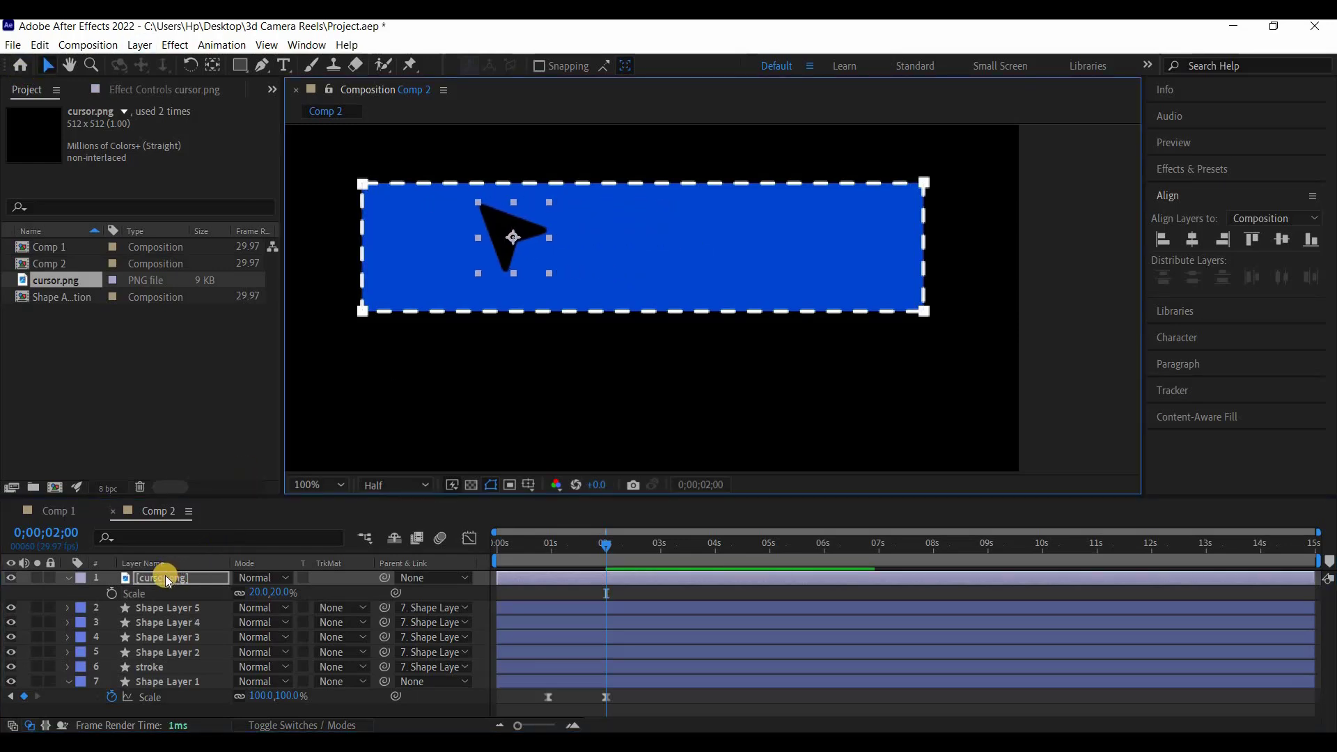
Find the Gradient Ramp effect with the search term "gradient" and apply it to the cursor.png layer
left_click(1184, 171)
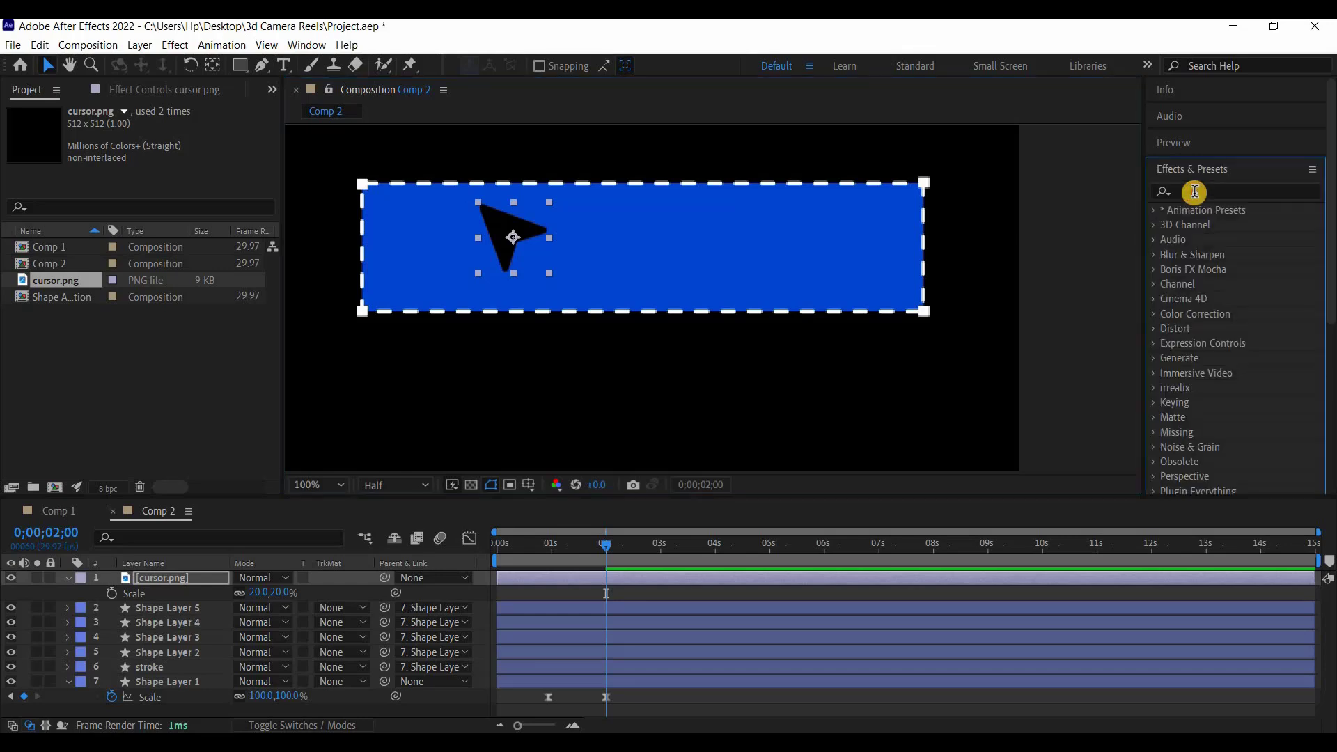
left_click(1198, 193)
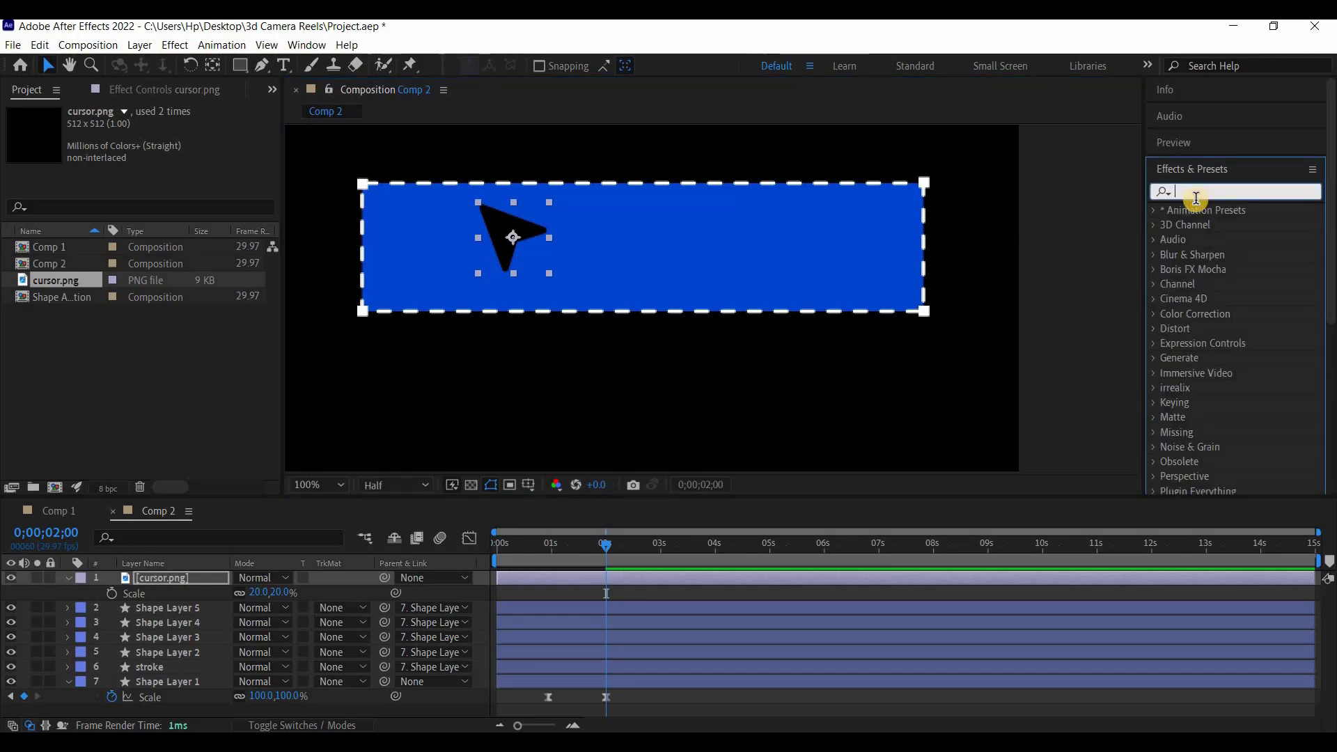
type("gradient")
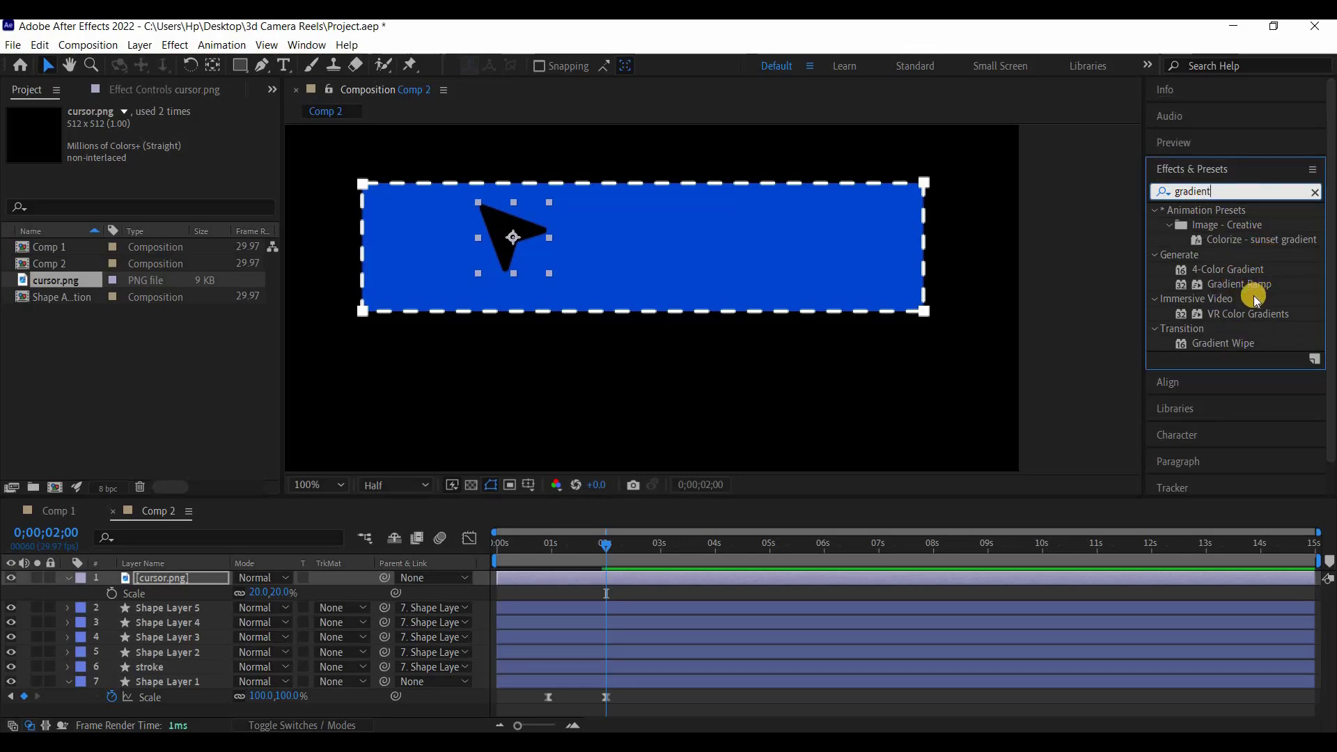
left_click_drag(1254, 291, 170, 585)
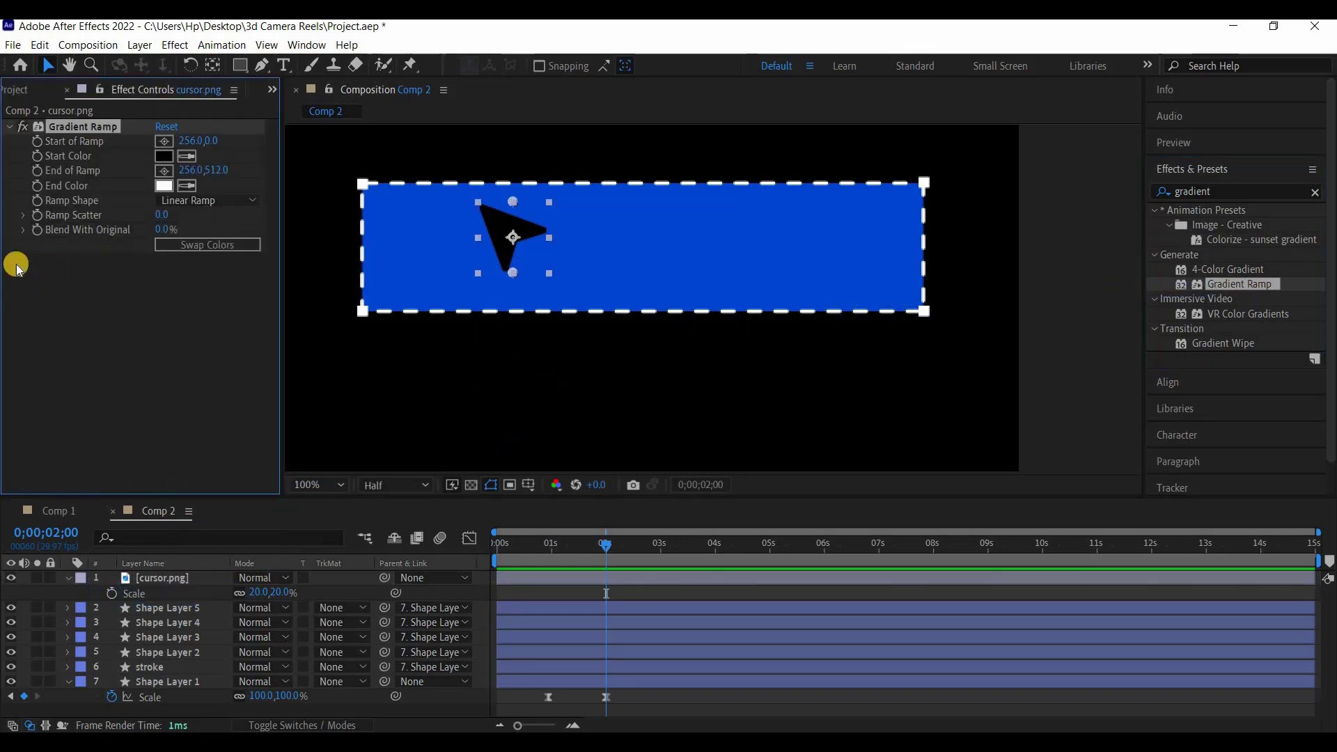
Set the Gradient Ramp's start color to white and its end color to D3D3D3, and save the project
left_click(167, 156)
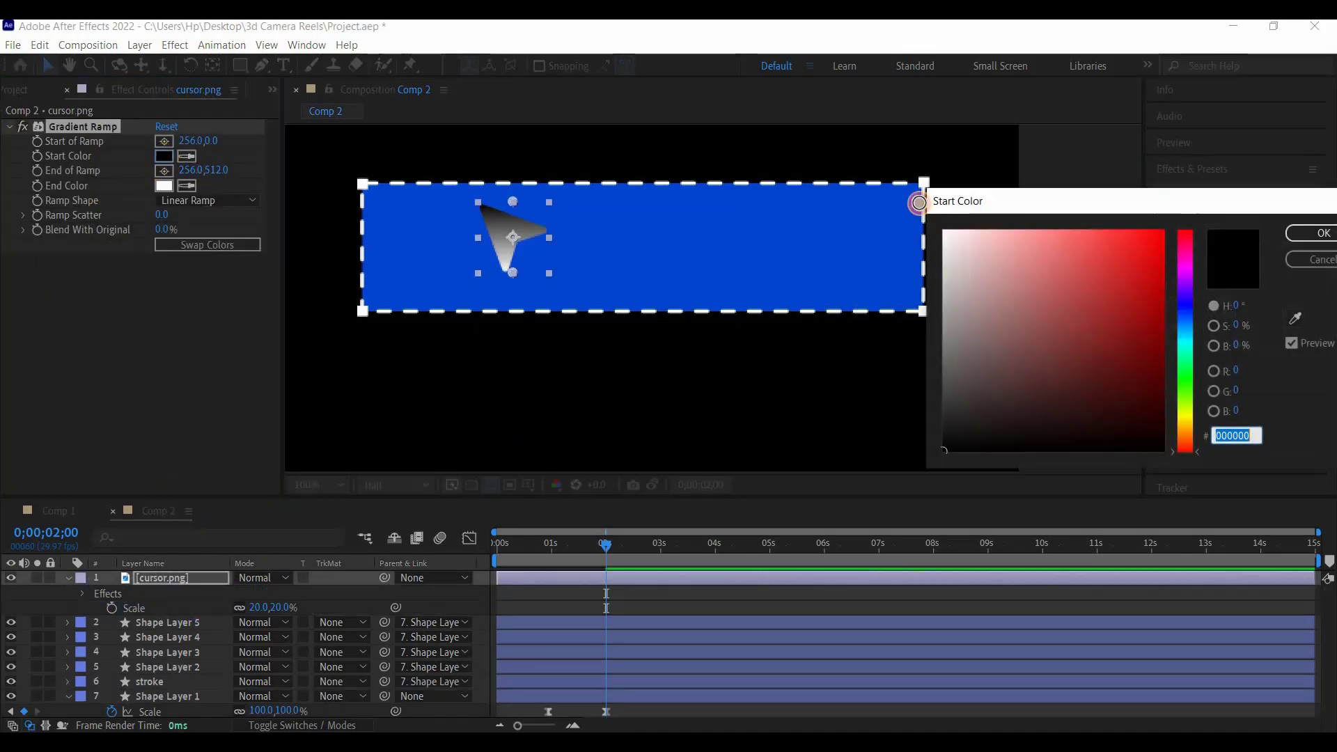
left_click(944, 232)
key("Return")
left_click(164, 185)
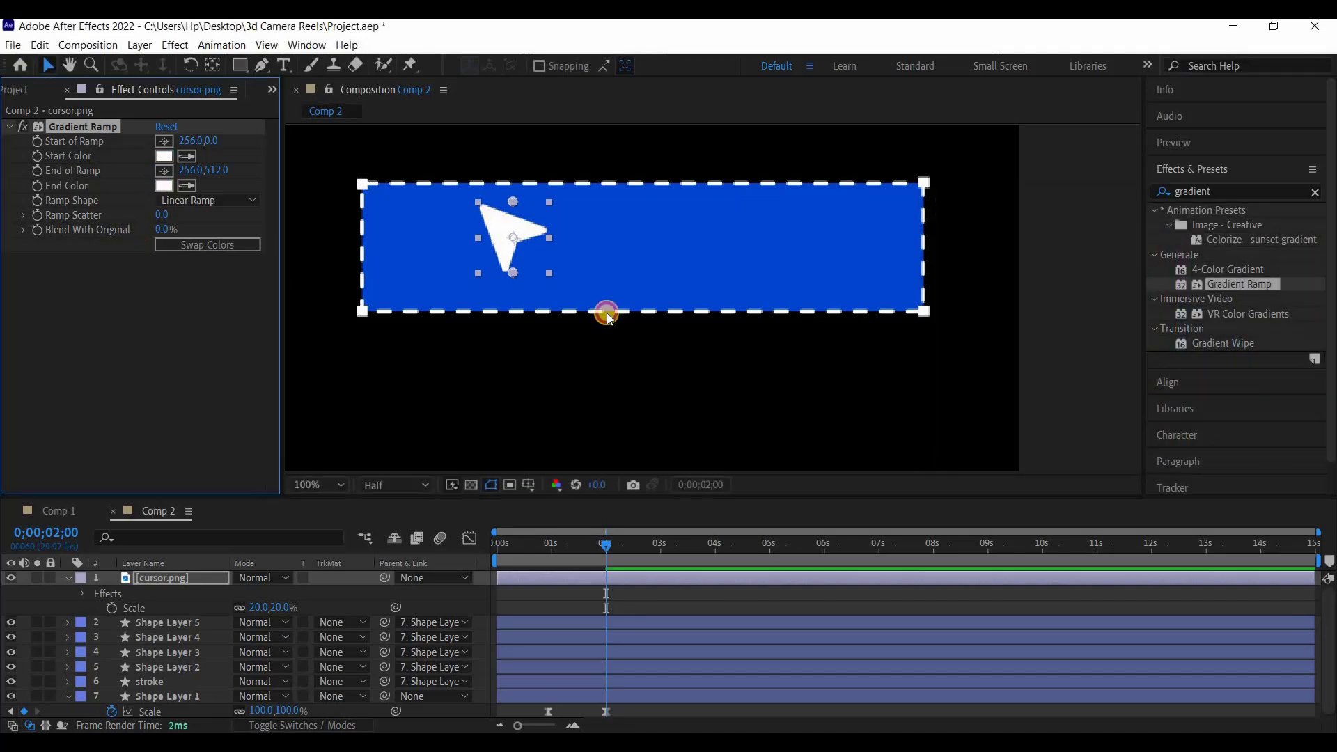
left_click(941, 270)
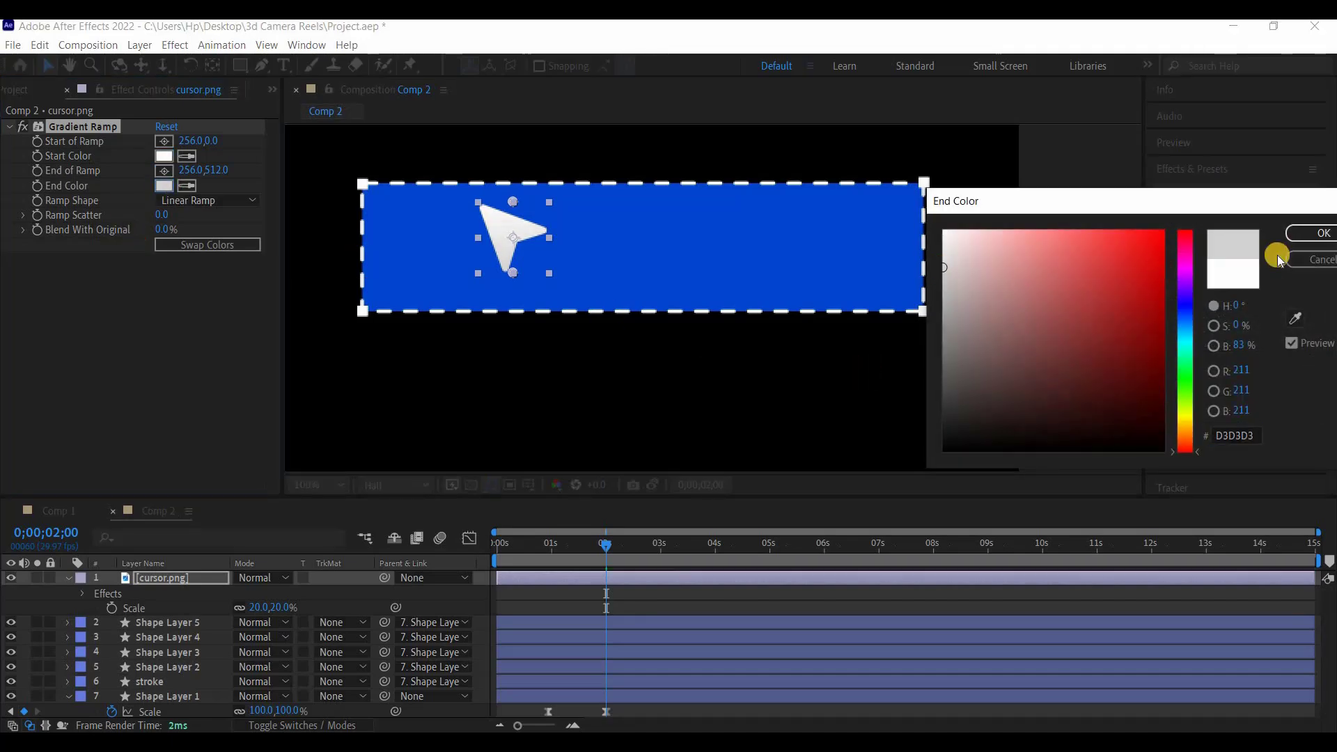
left_click(1318, 235)
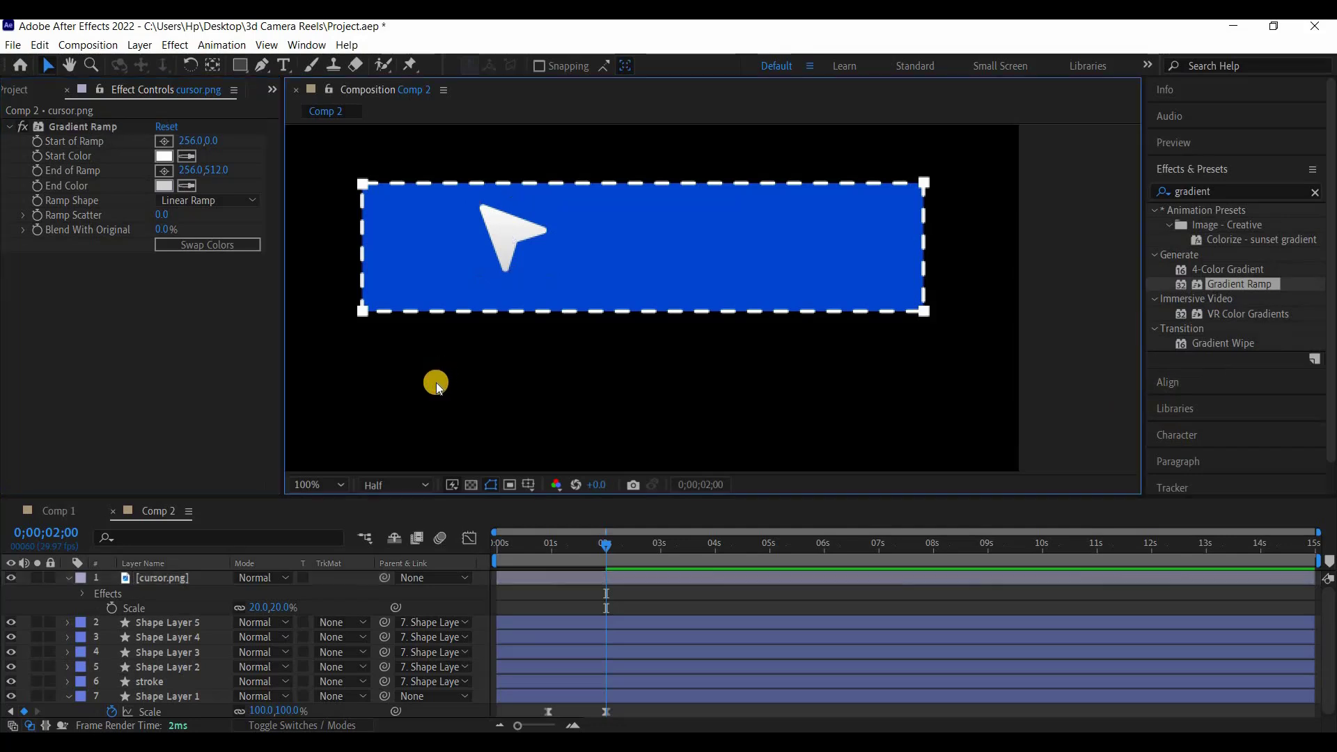
key("ctrl+s")
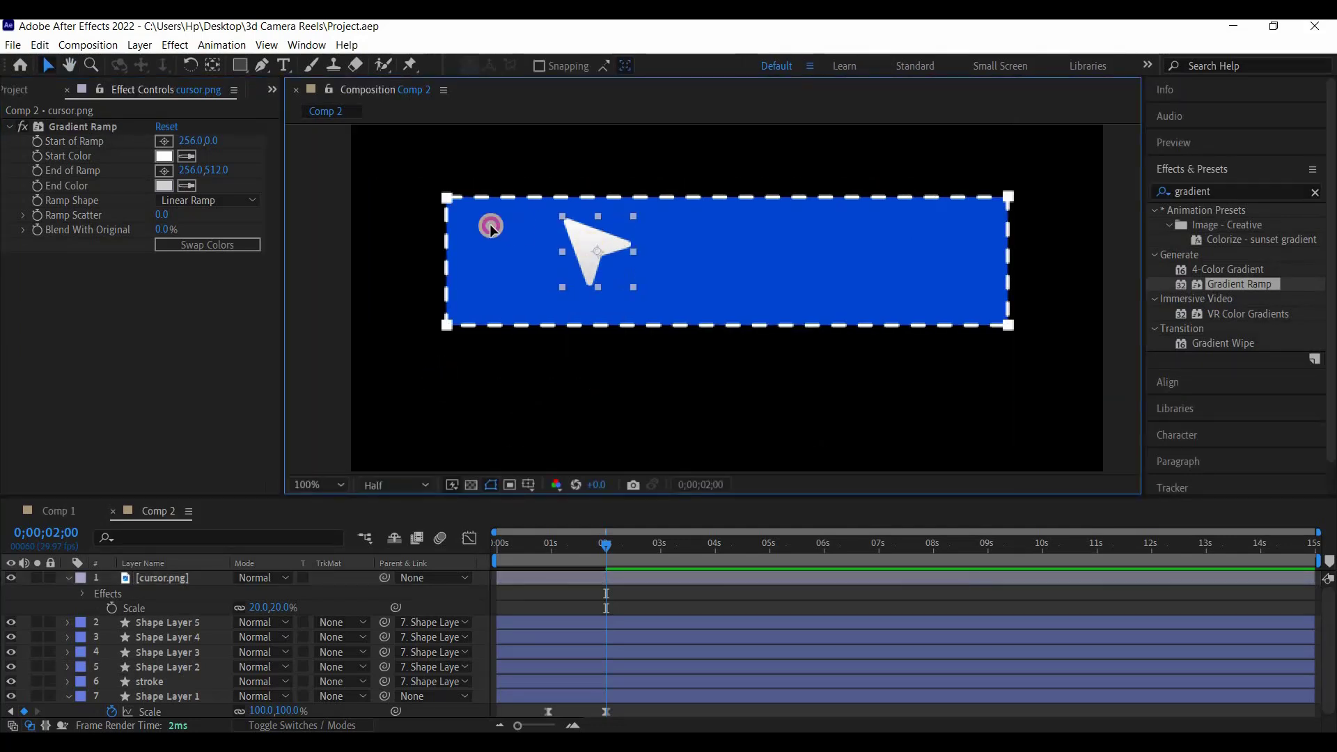
Move the cursor image so its tip sits on the blue rectangle's upper-left corner, and save the project
left_click_drag(477, 226, 473, 224)
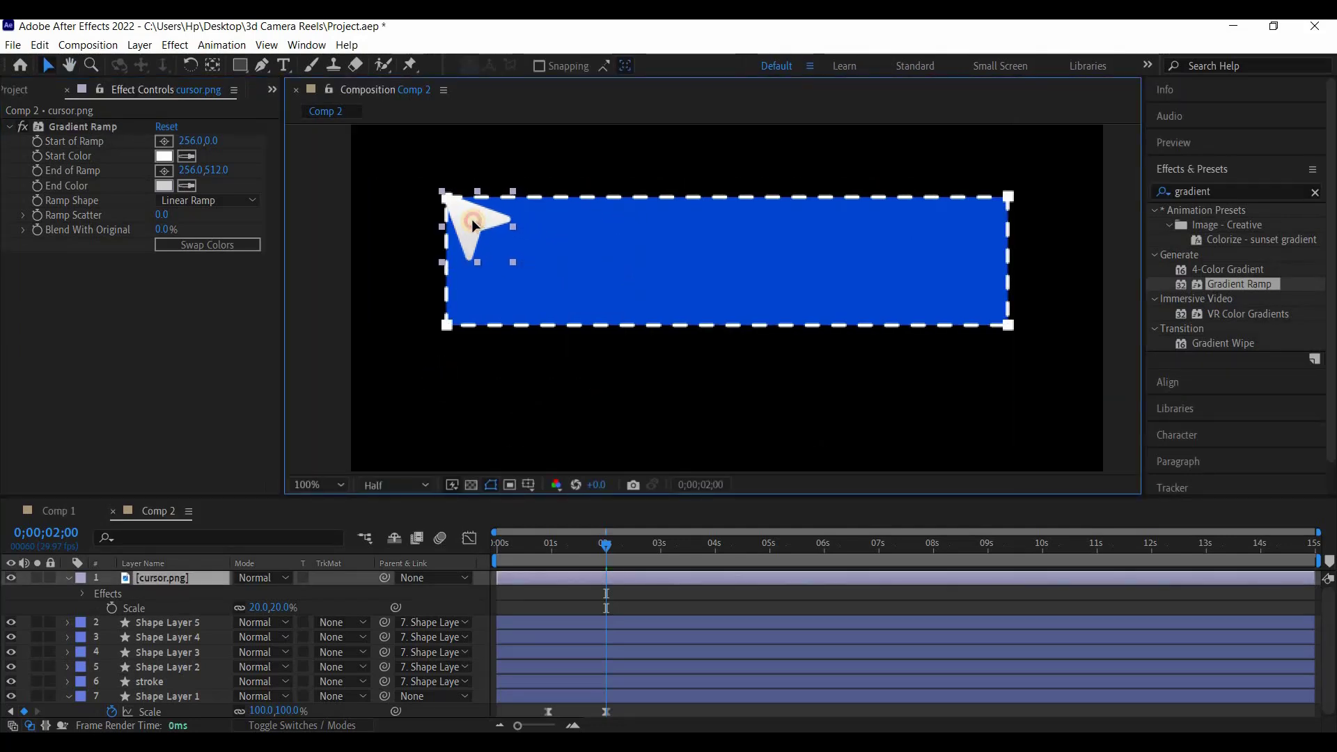
scroll(477, 231, "down", 2)
key("ctrl+s")
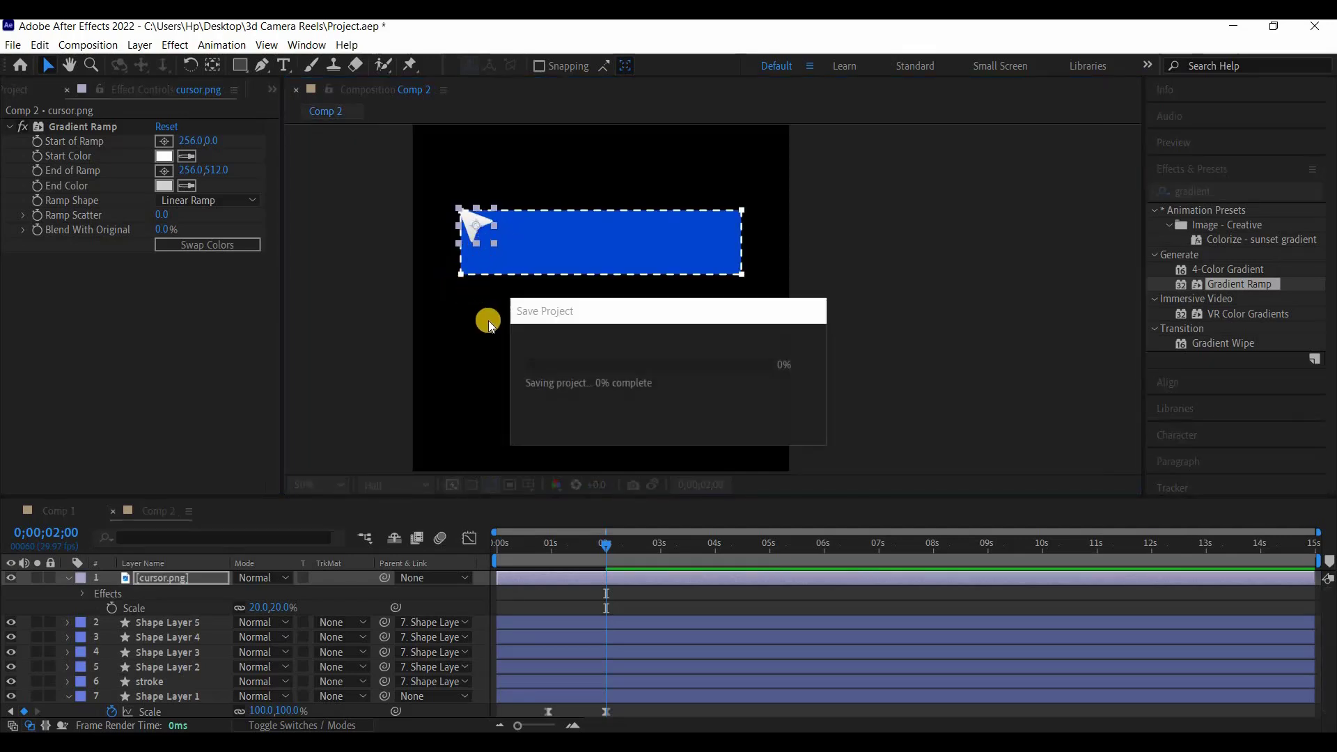
Set starting keyframes for cursor.png's Position and Rotation at 0;00;00;28, where Shape Layer 1's first scale keyframe sits
left_click(478, 220)
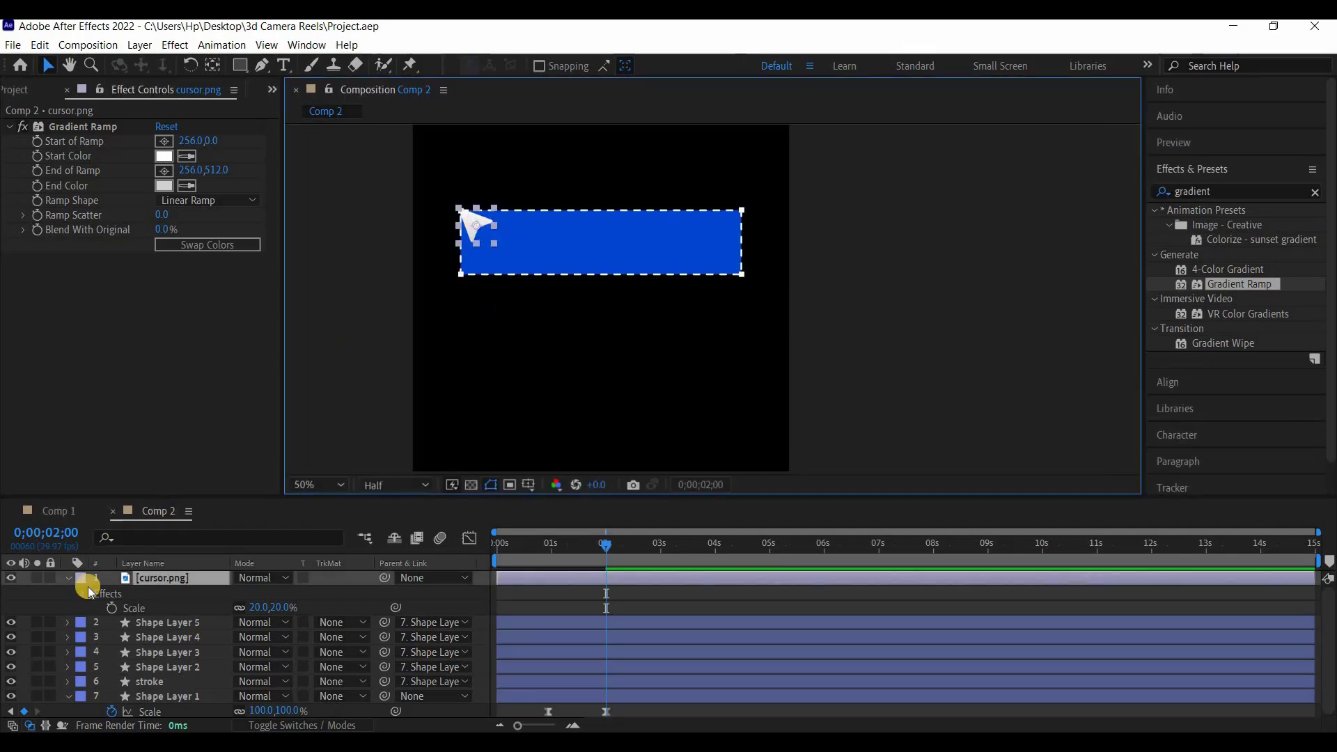
left_click(152, 583)
key("u")
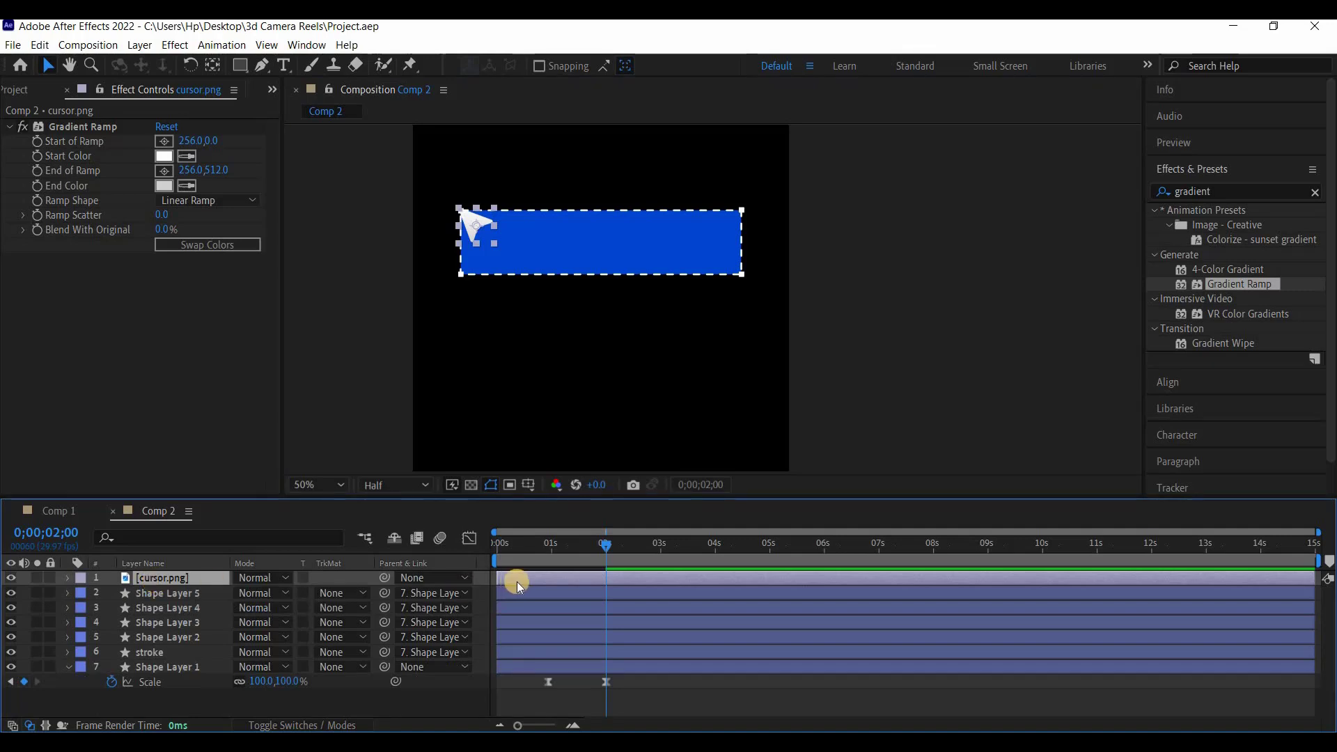
left_click_drag(604, 545, 545, 550)
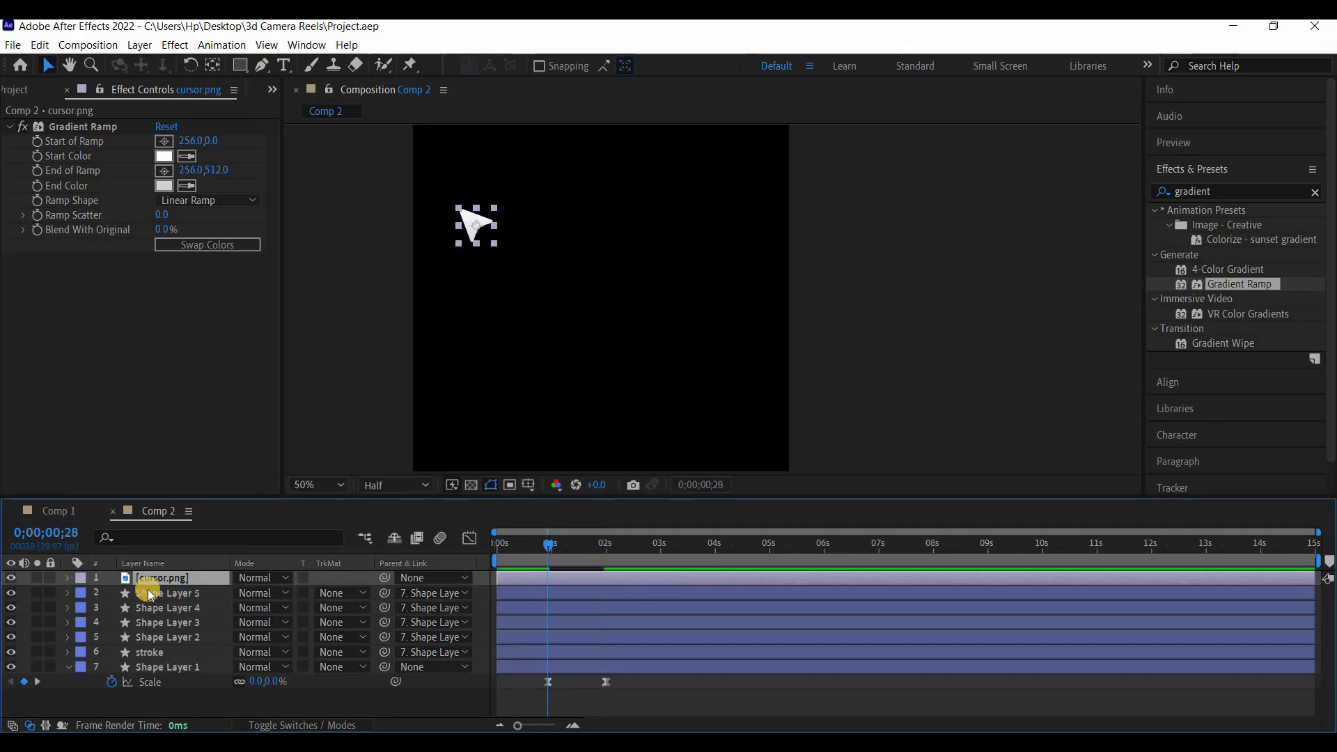
key("p")
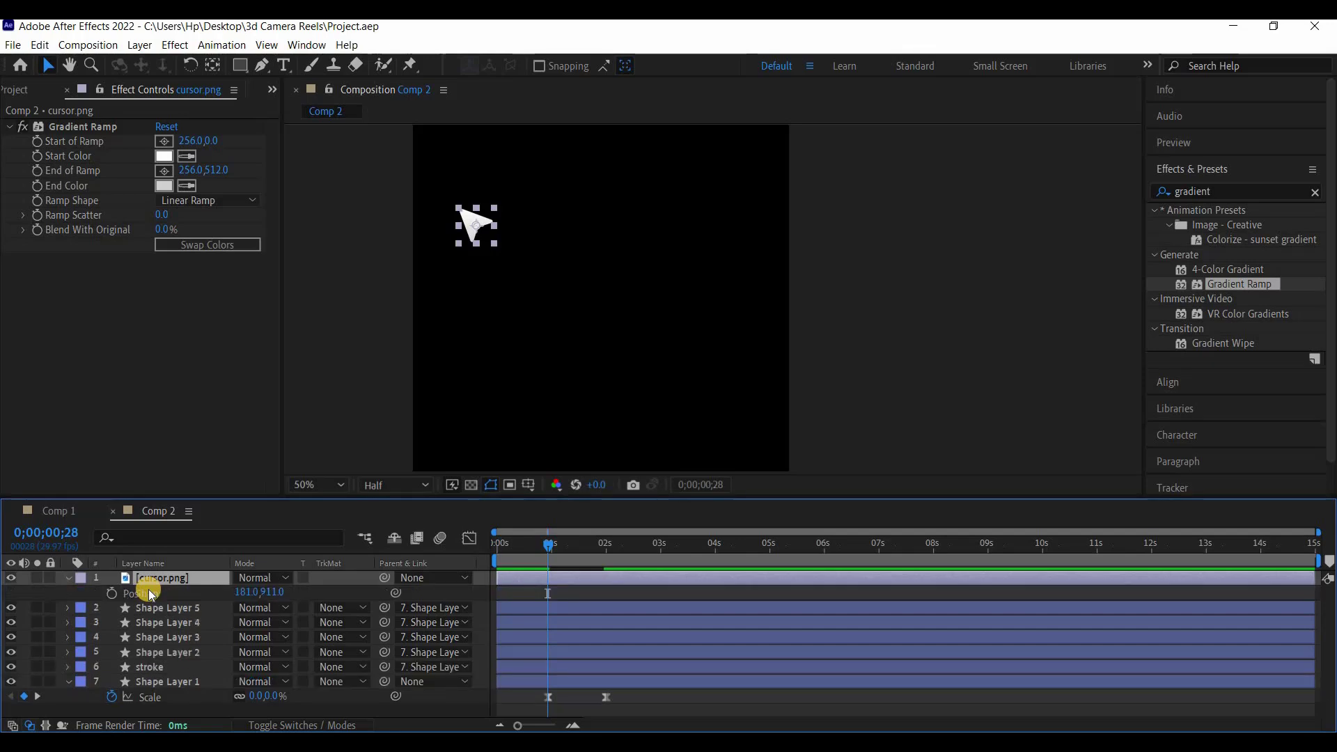
key("shift+r")
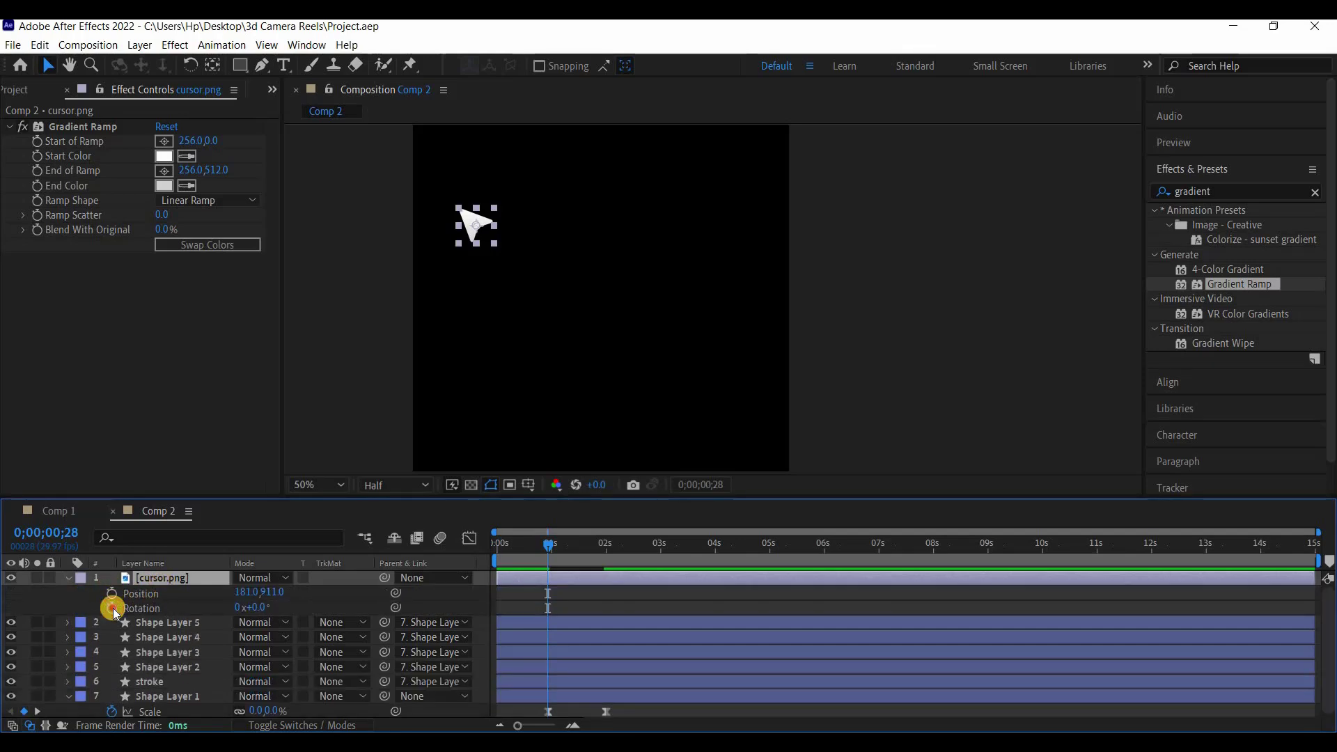
left_click(112, 608)
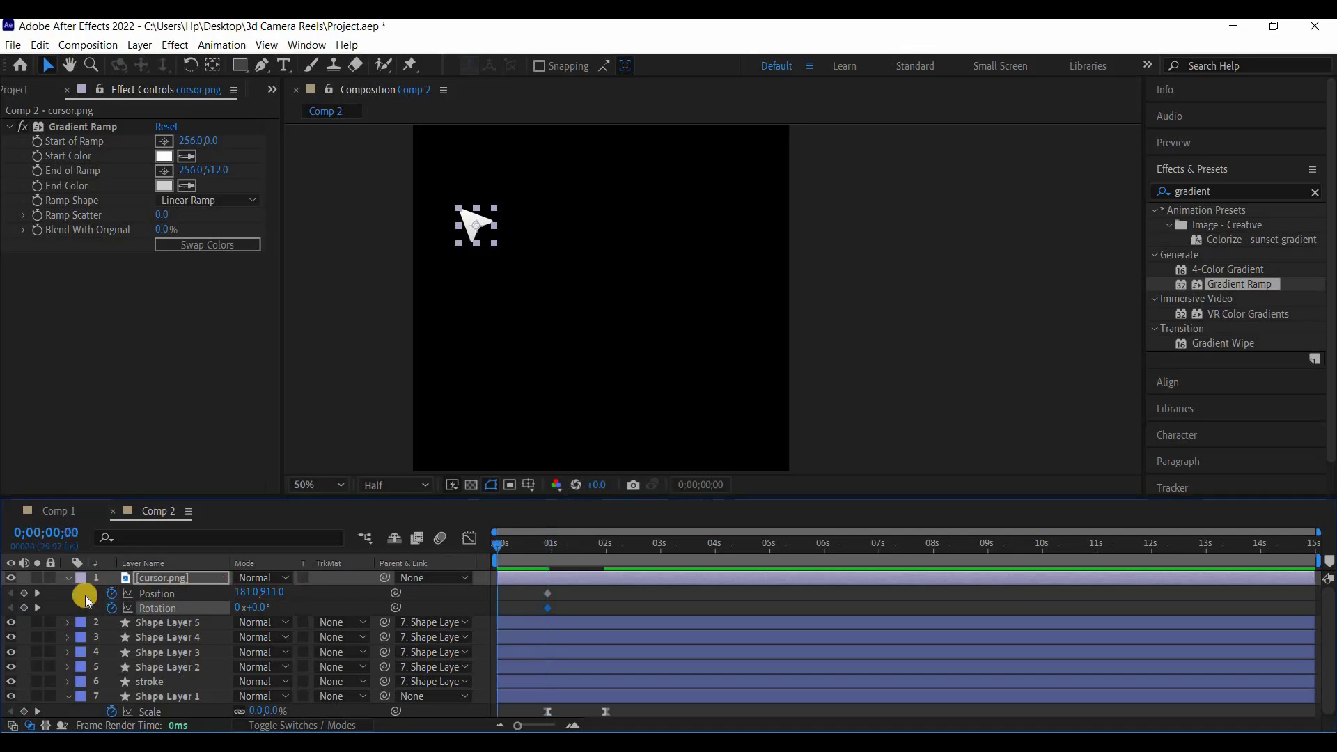
At 0;00;00;00, move cursor.png off-canvas to about -57, 1195, rotate it to -22°, and save the project
key("Home")
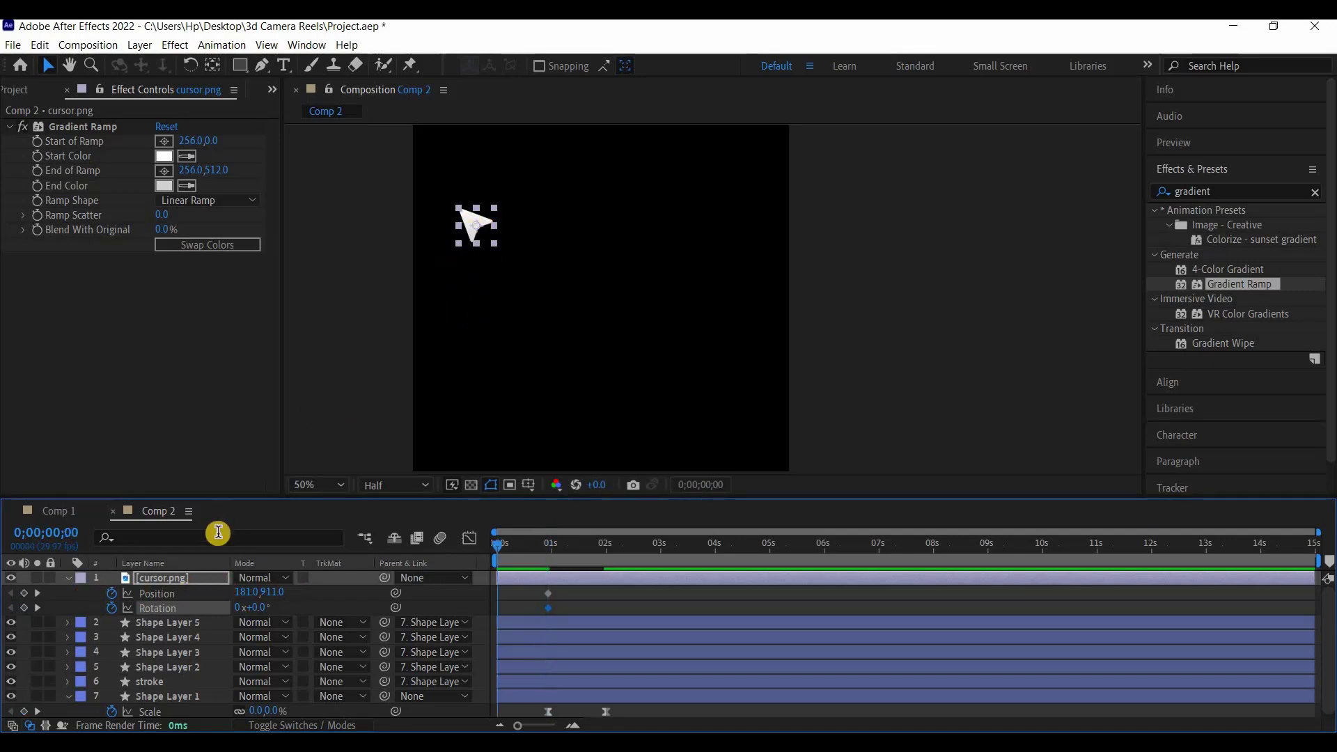
left_click(164, 595)
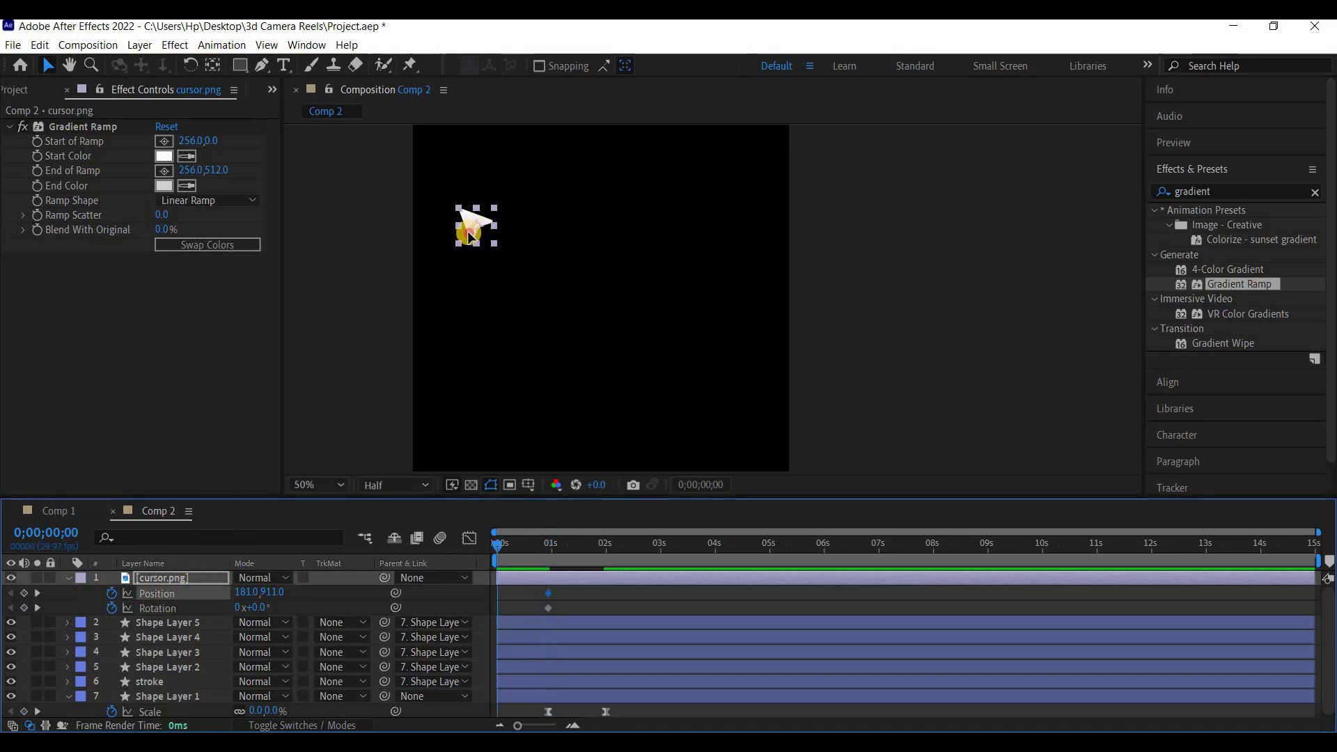
left_click_drag(470, 236, 377, 335)
left_click(244, 610)
mouse_move(254, 610)
left_mouse_down()
mouse_move(268, 605)
mouse_move(241, 605)
left_mouse_up()
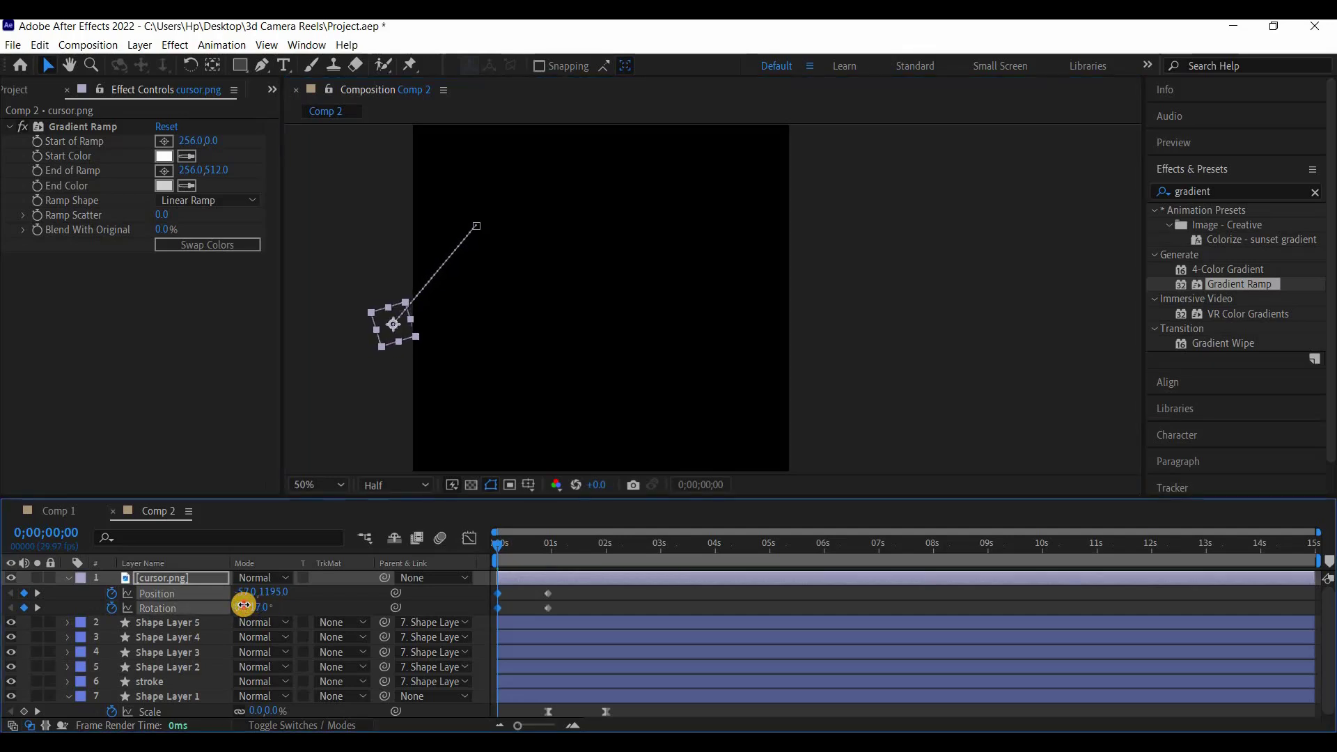
left_click(360, 417)
key("ctrl+s")
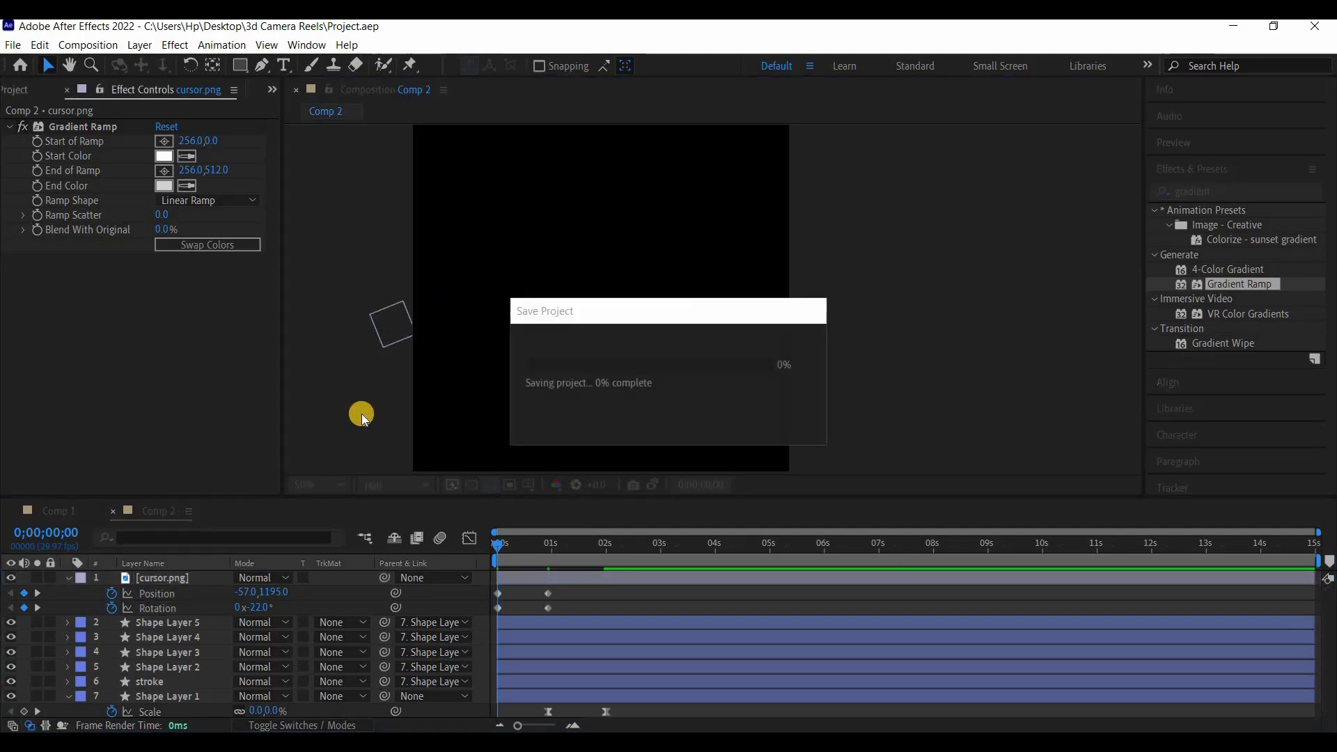
Preview the cursor's entrance and apply Easy Ease to all of cursor.png's Position and Rotation keyframes
key("space")
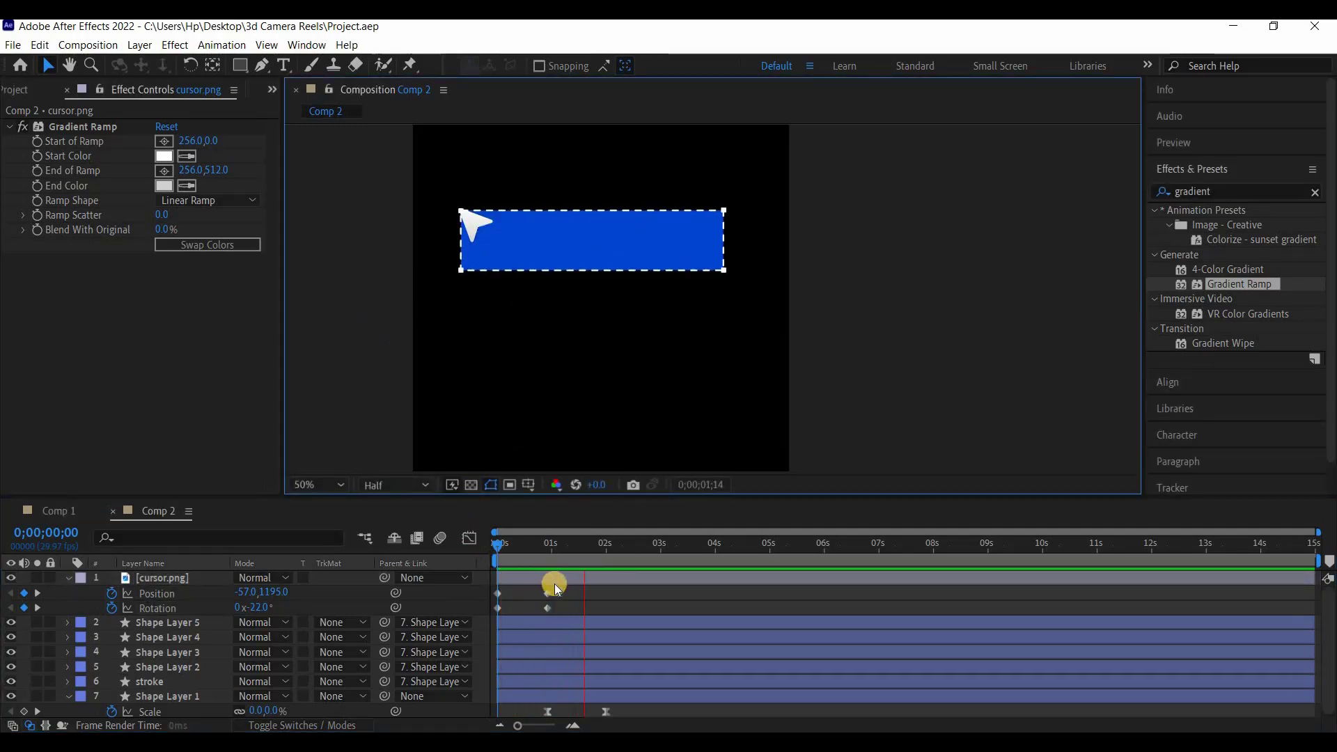
left_click(491, 624)
left_click_drag(491, 624, 559, 273)
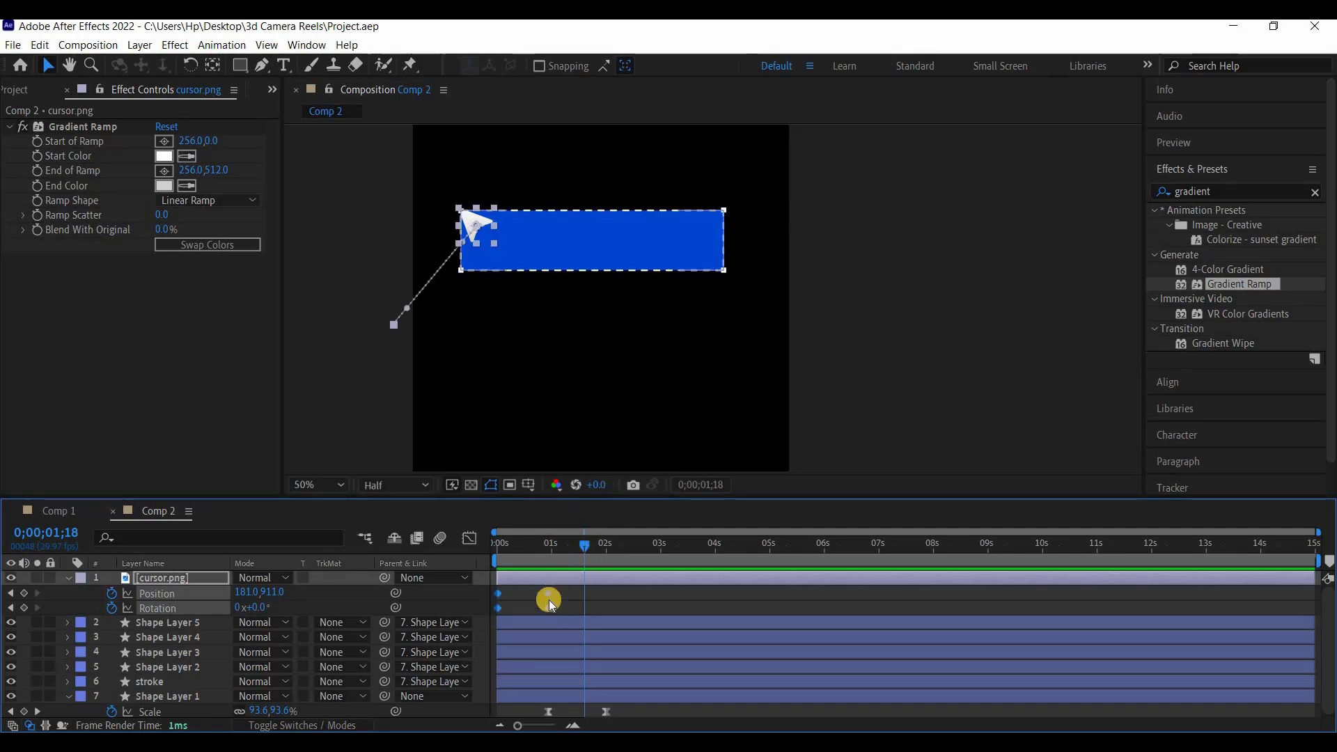
right_click(547, 593)
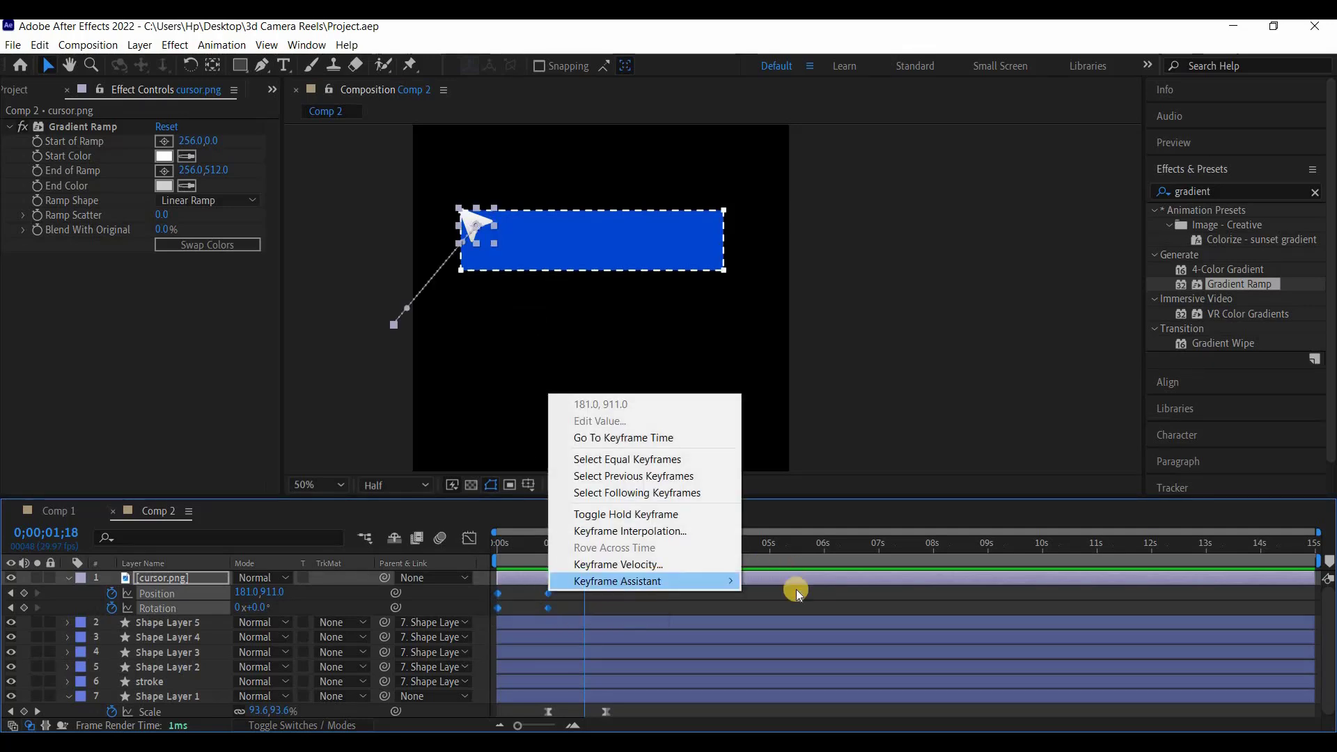
mouse_move(696, 582)
left_click(794, 631)
In the Graph Editor, lengthen the ending Position and Rotation keyframes' incoming influence so speed peaks early, and save the project
left_click(468, 540)
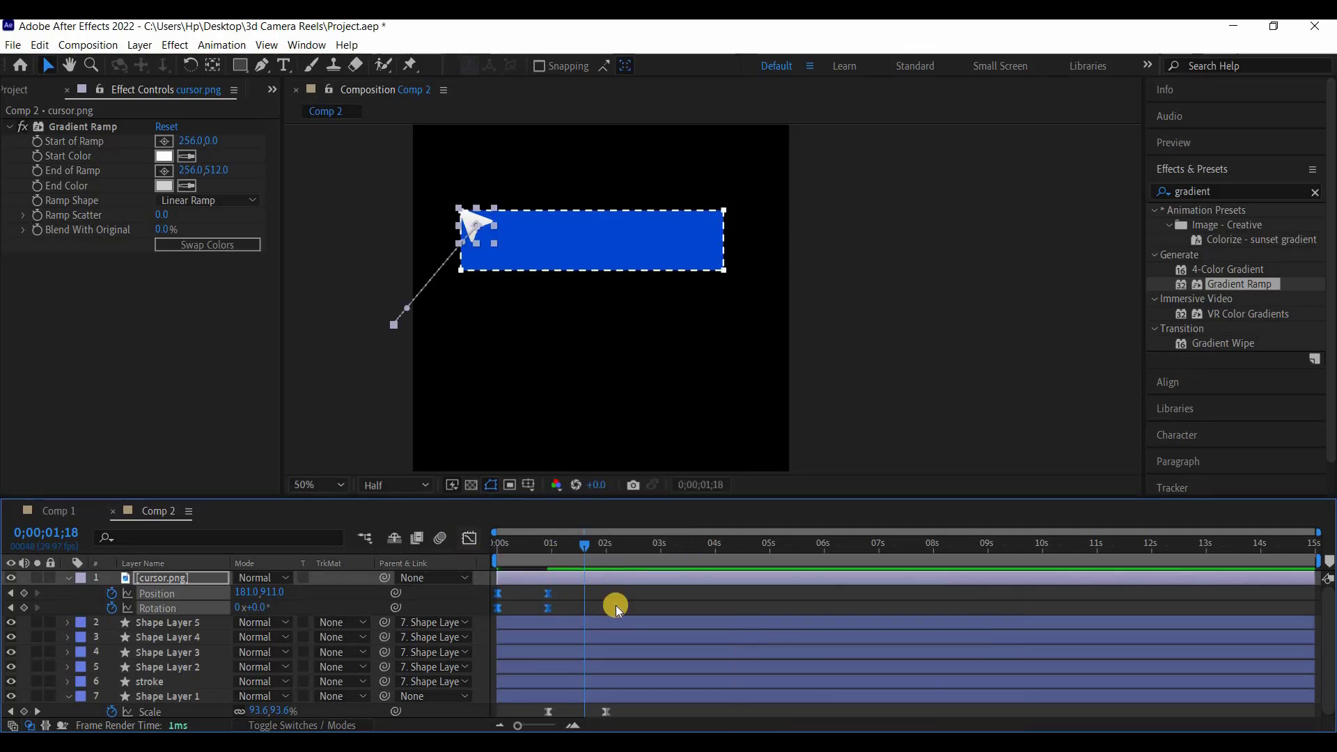
left_click_drag(536, 682, 546, 726)
left_click(611, 686)
left_click(674, 688)
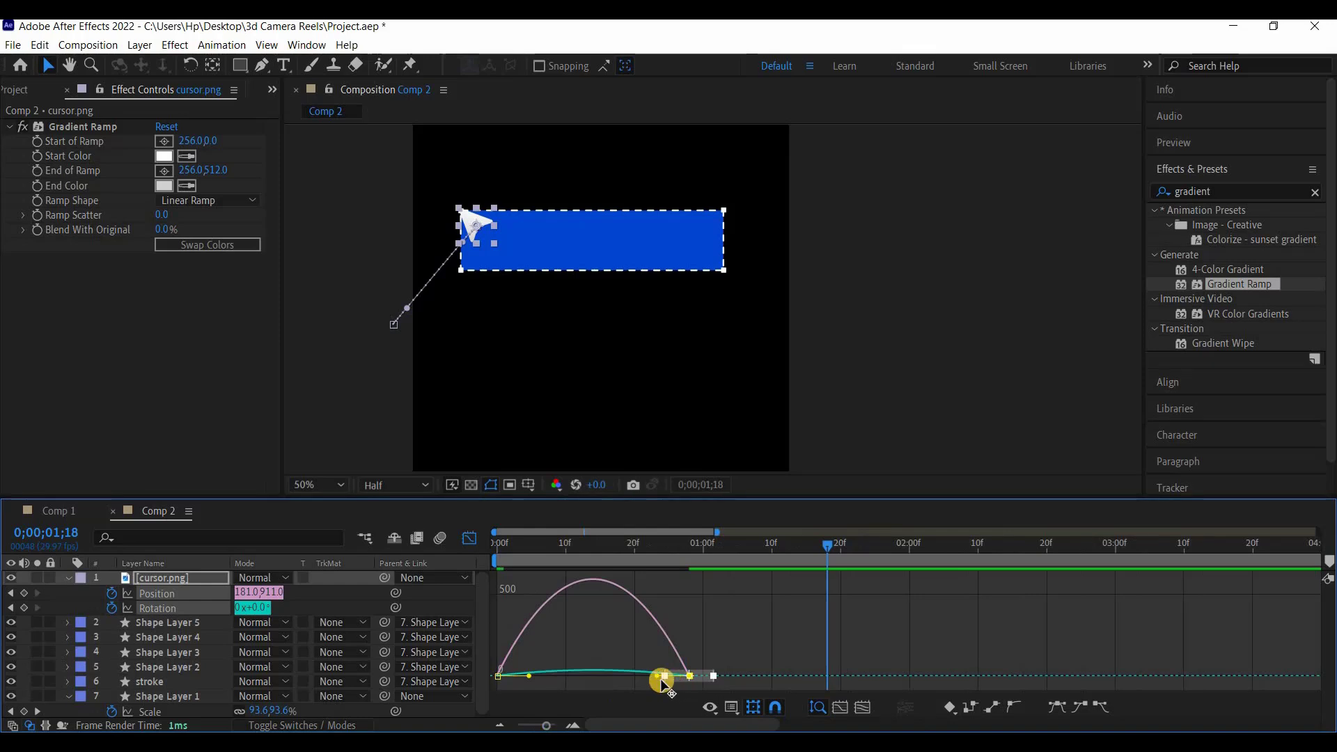
left_click_drag(627, 679, 593, 679)
key("ctrl+s")
left_click(469, 539)
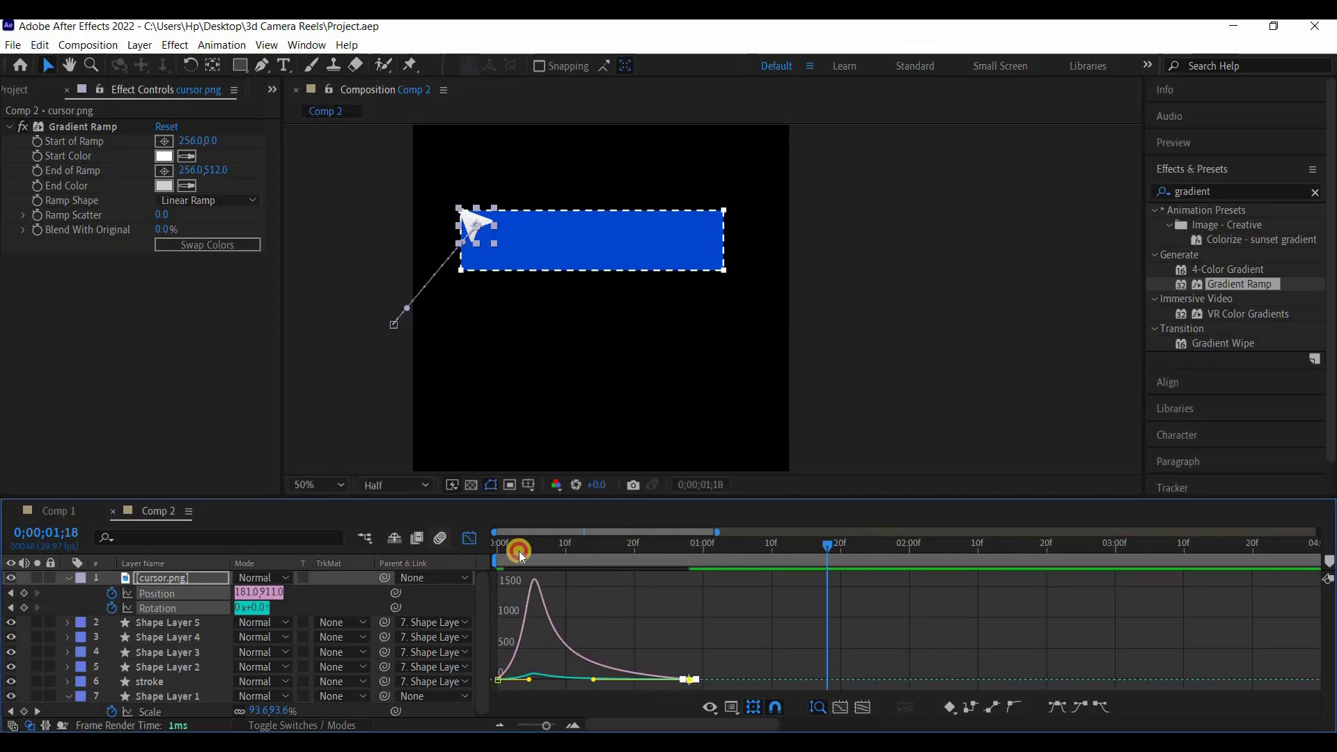
Preview the eased cursor and rectangle animation from the first frame up to 0;00;02;00
left_click_drag(827, 545, 480, 582)
key("space")
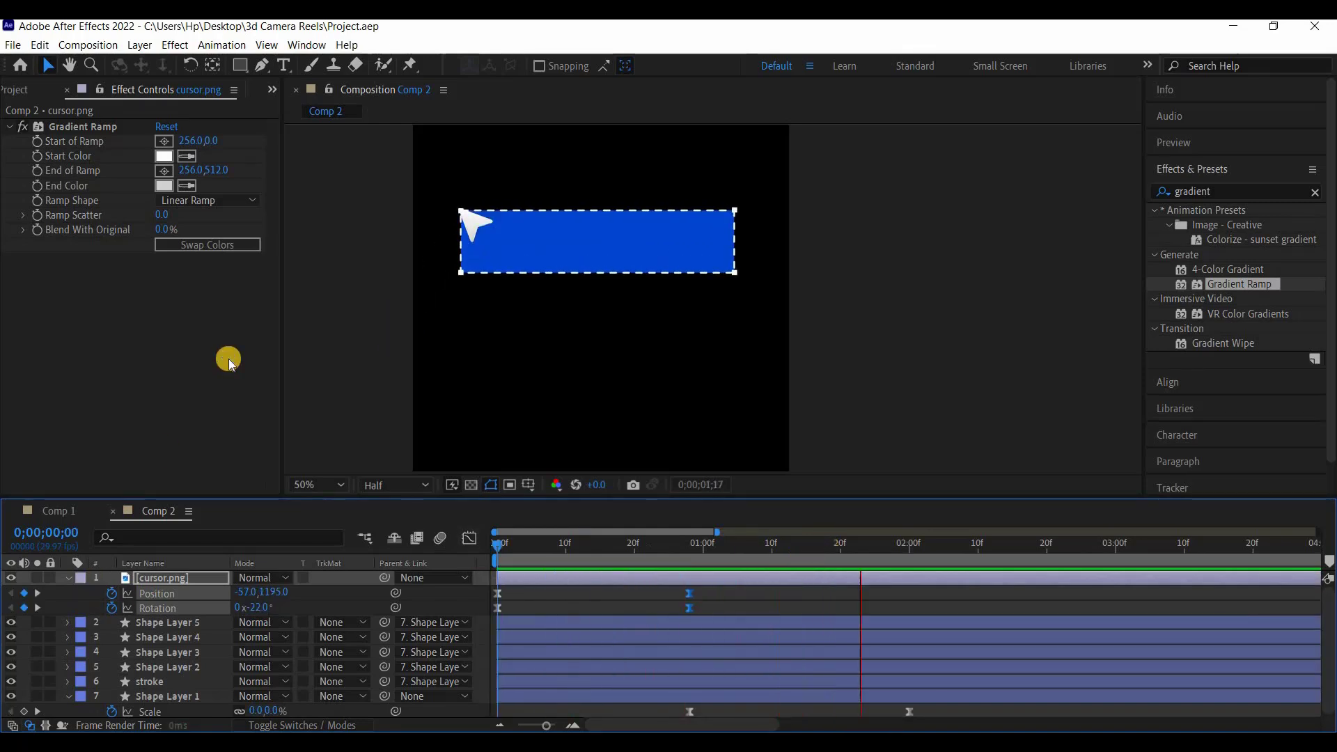
key("space")
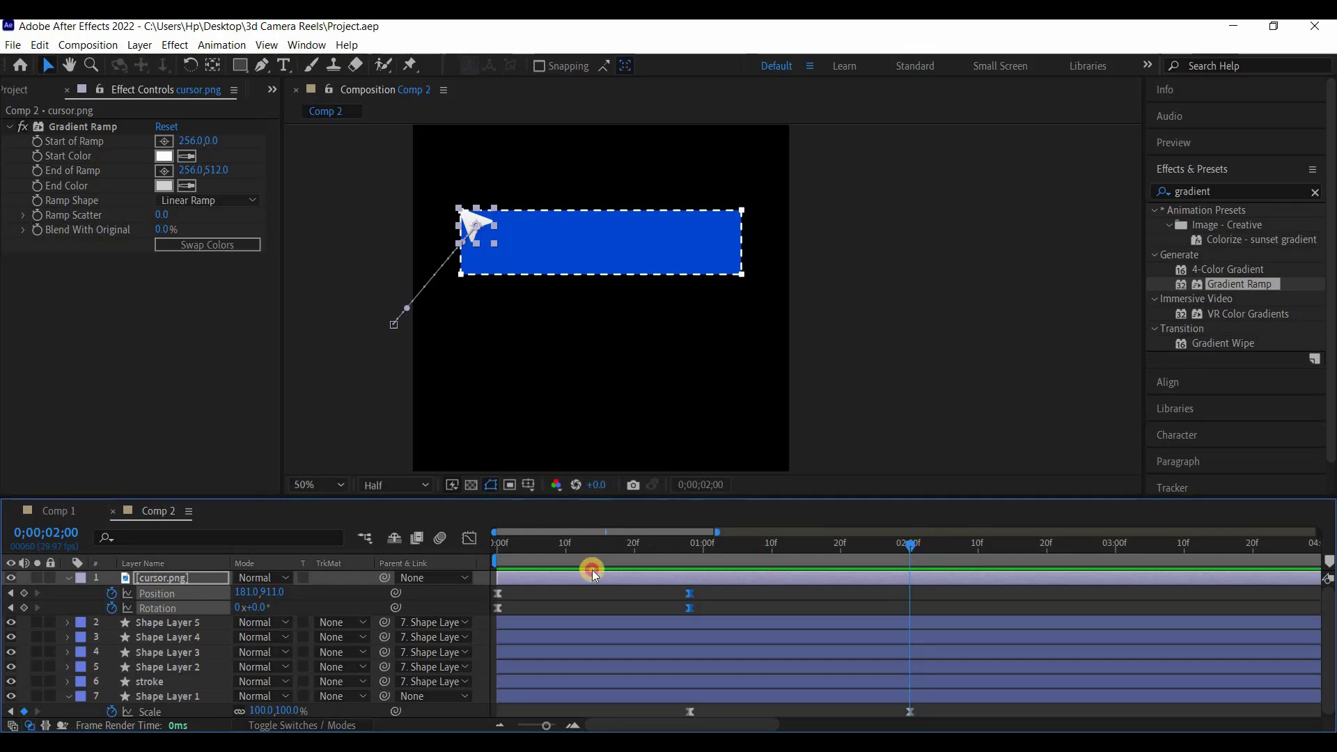
Collapse cursor.png's keyframed properties and replay the animation from the first frame
key("Home")
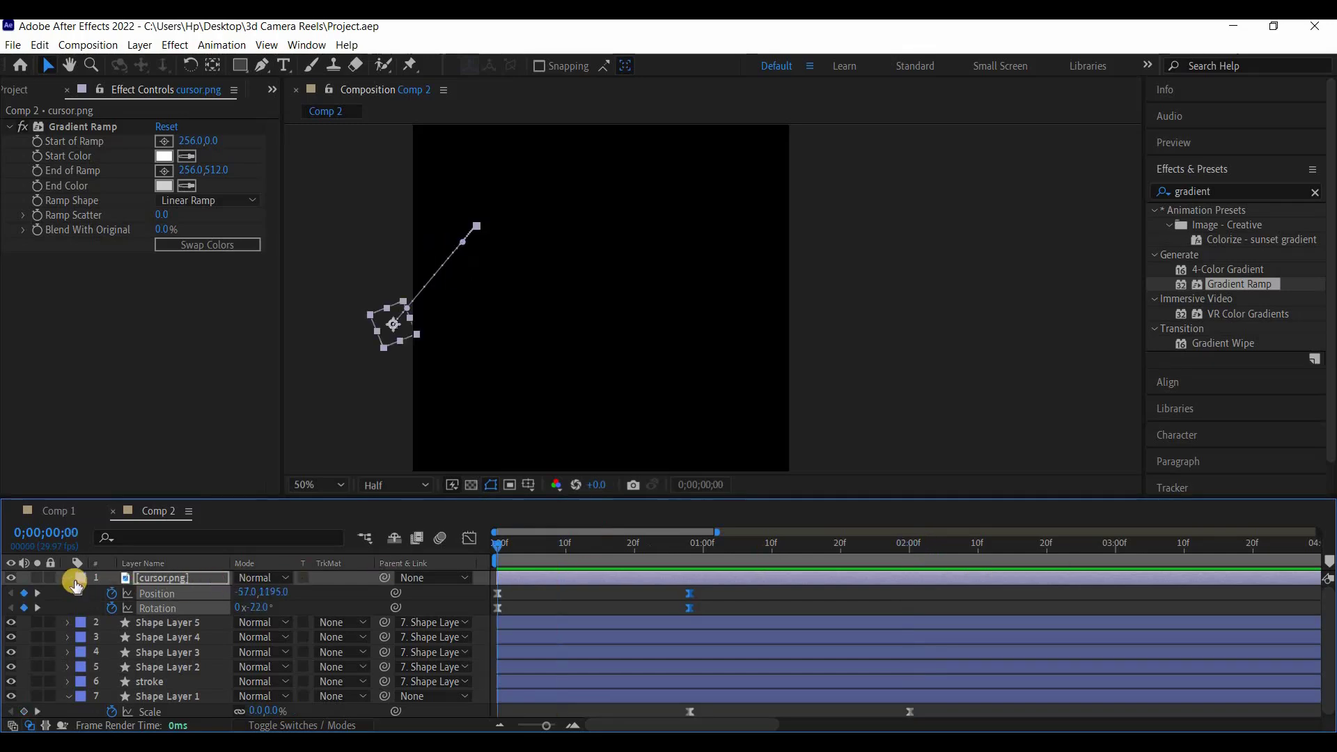
key("u")
left_click(148, 581)
key("space")
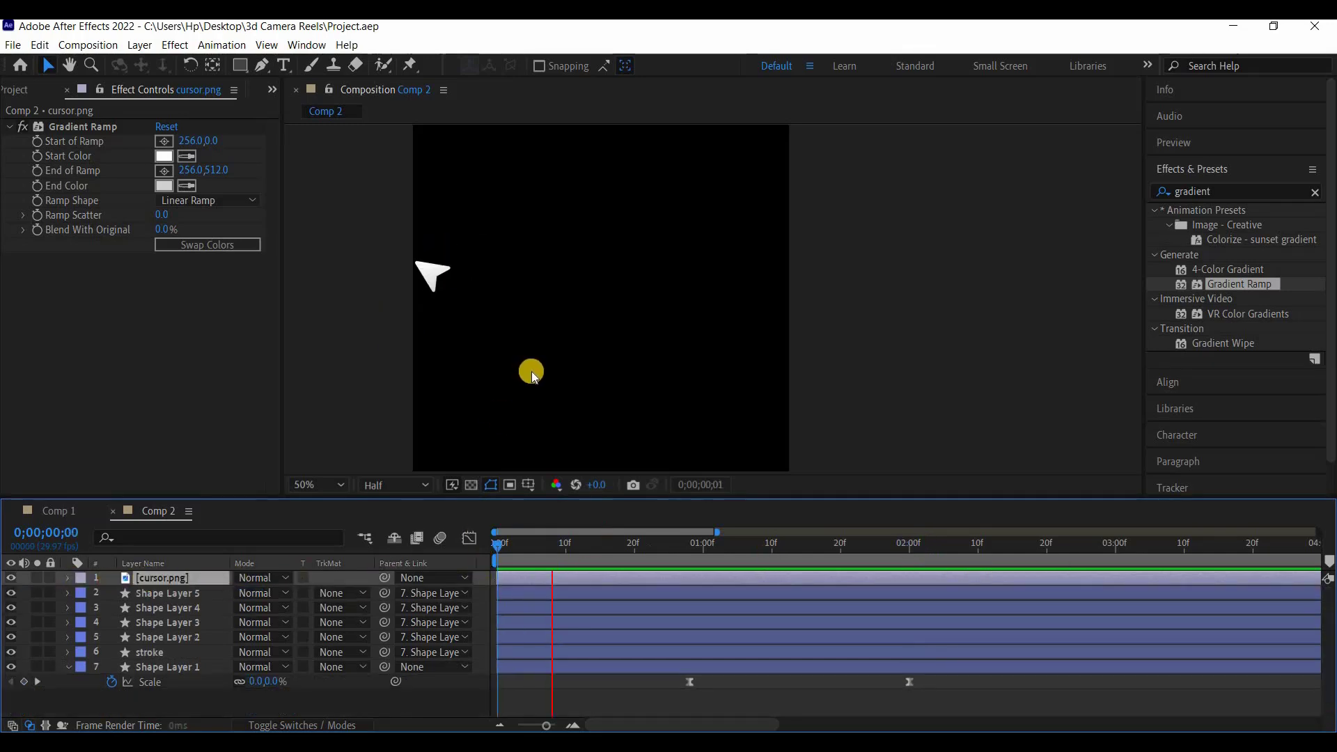
Reveal cursor.png's keyframed properties and, at 0;00;01;29, keyframe its Position at about 1019, 1093 by the rectangle's lower-right corner
key("space")
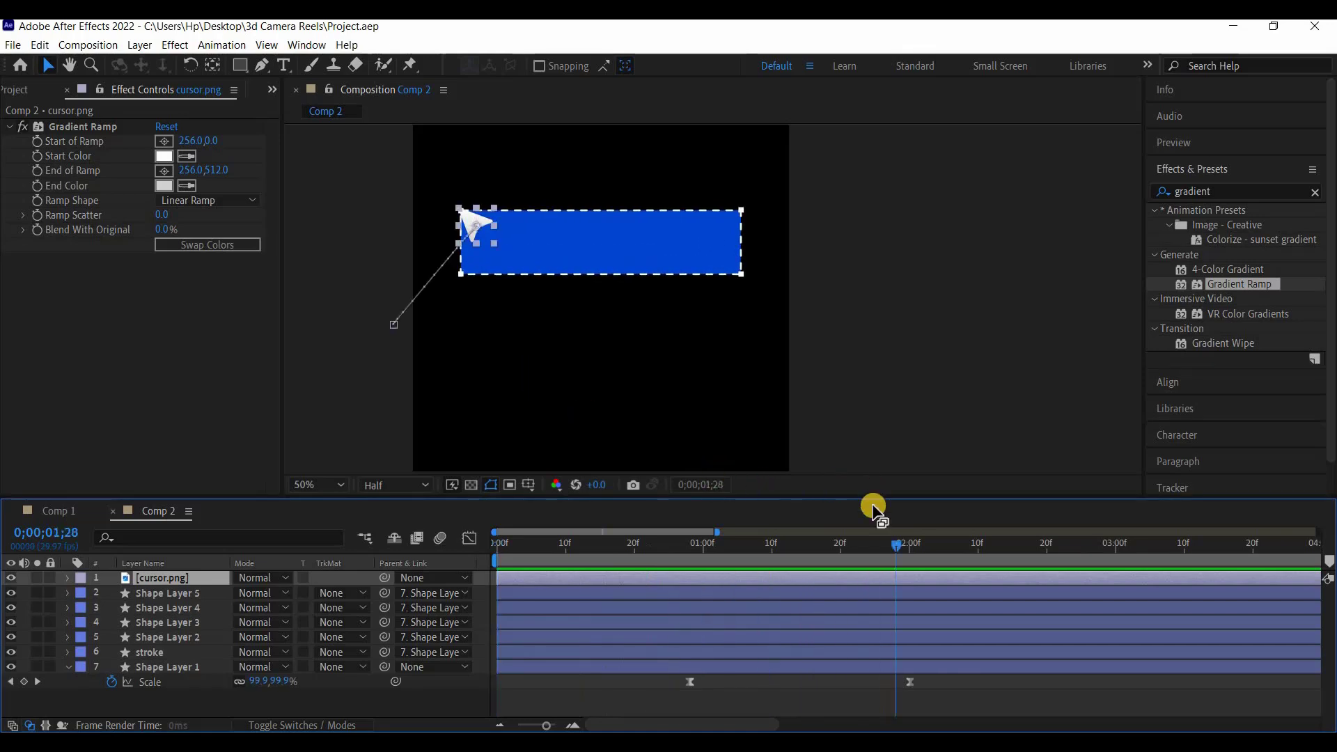
left_click_drag(716, 532, 1317, 532)
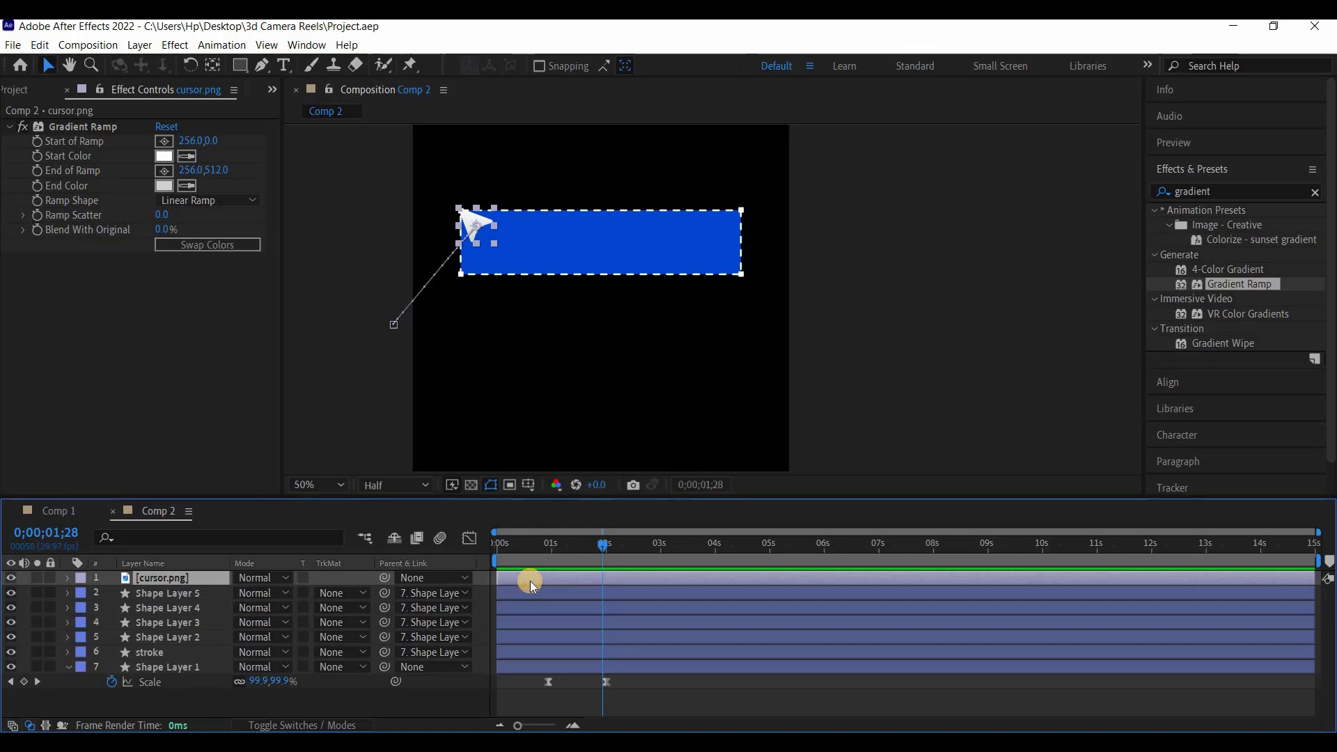
key("u")
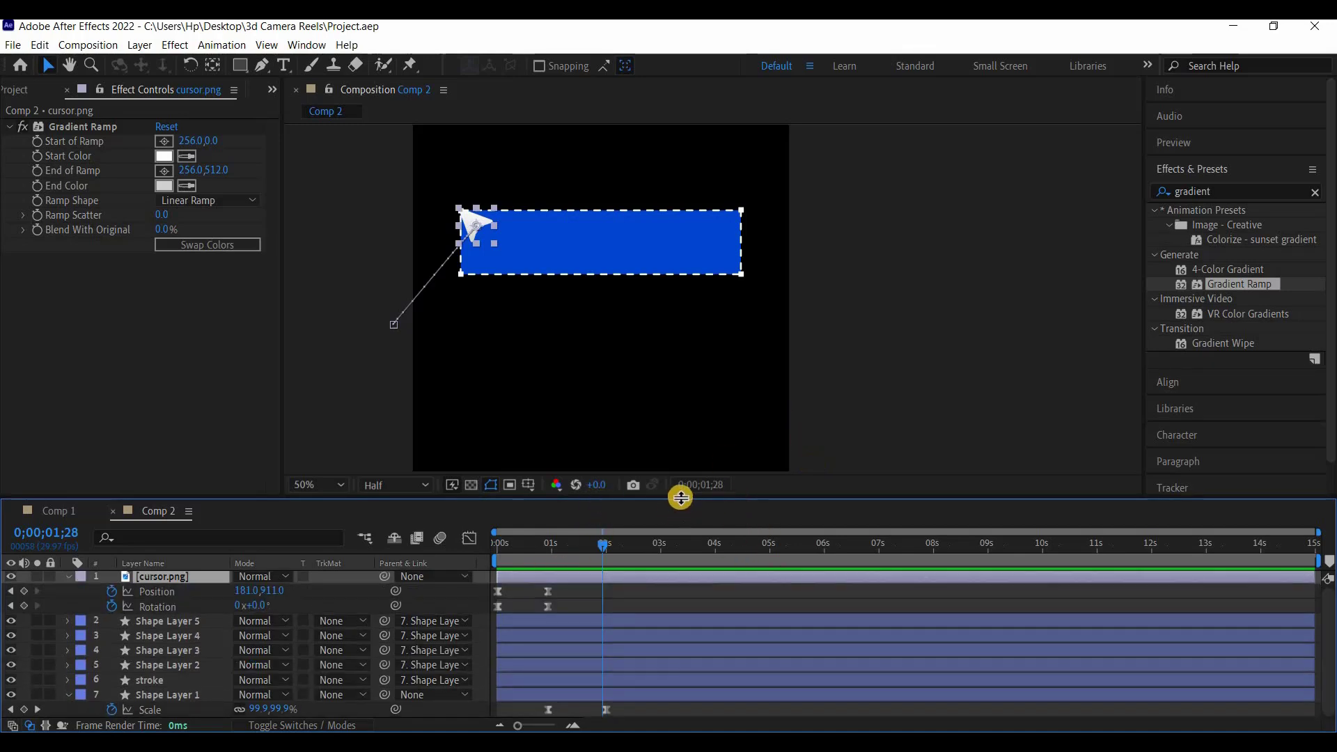
left_click_drag(680, 497, 680, 401)
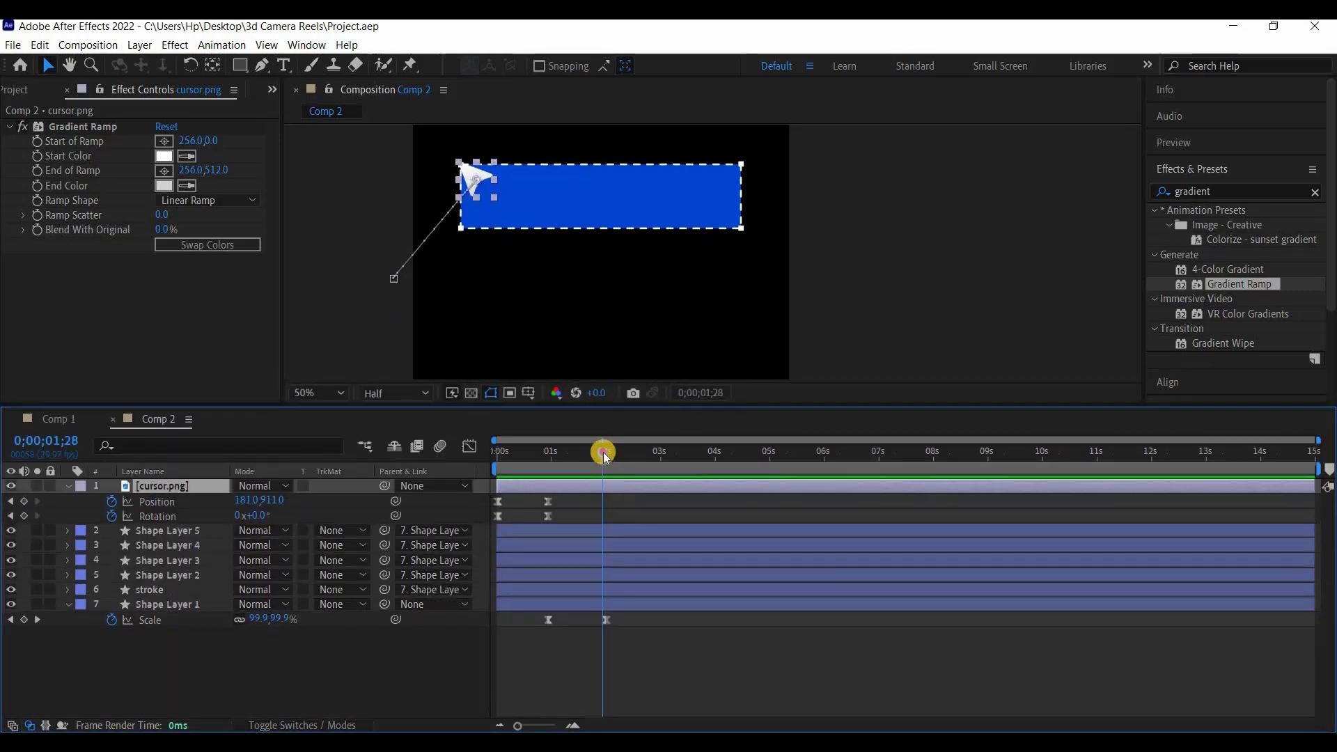
left_click_drag(603, 453, 606, 488)
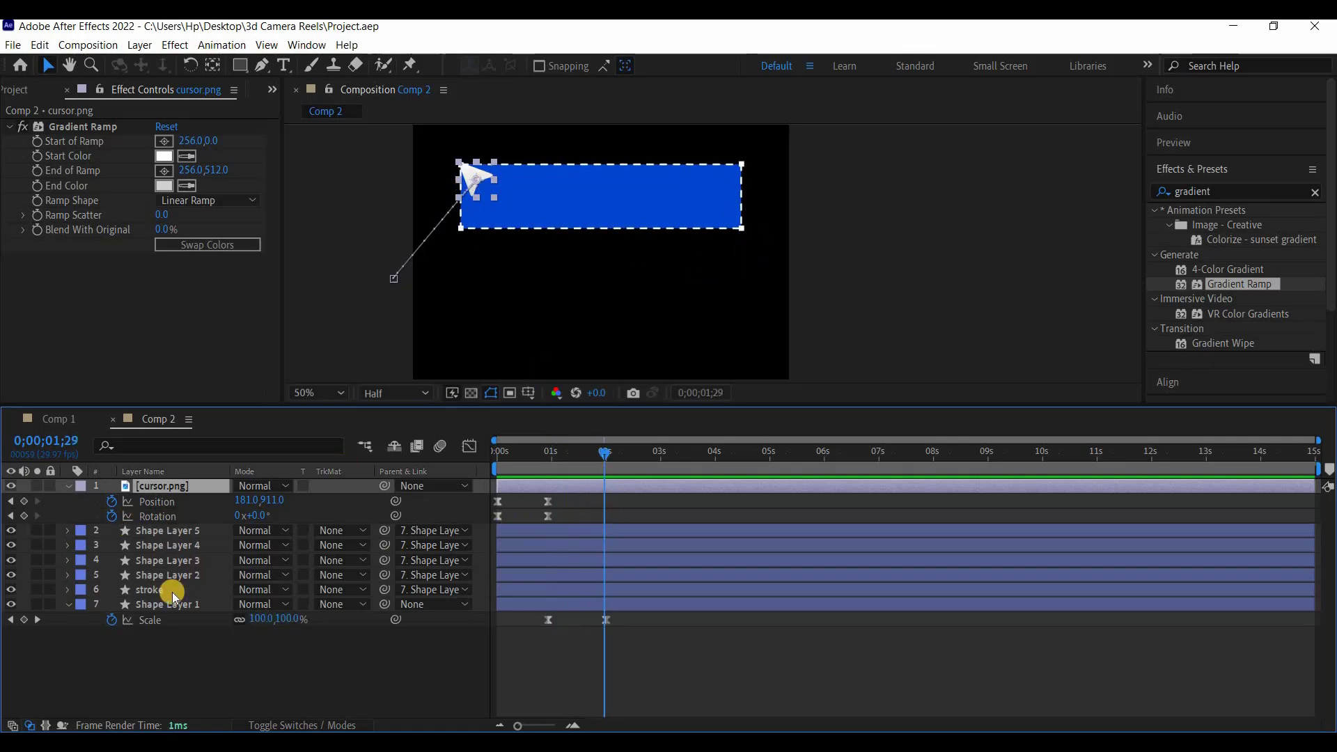
left_click(175, 652)
left_click(169, 501)
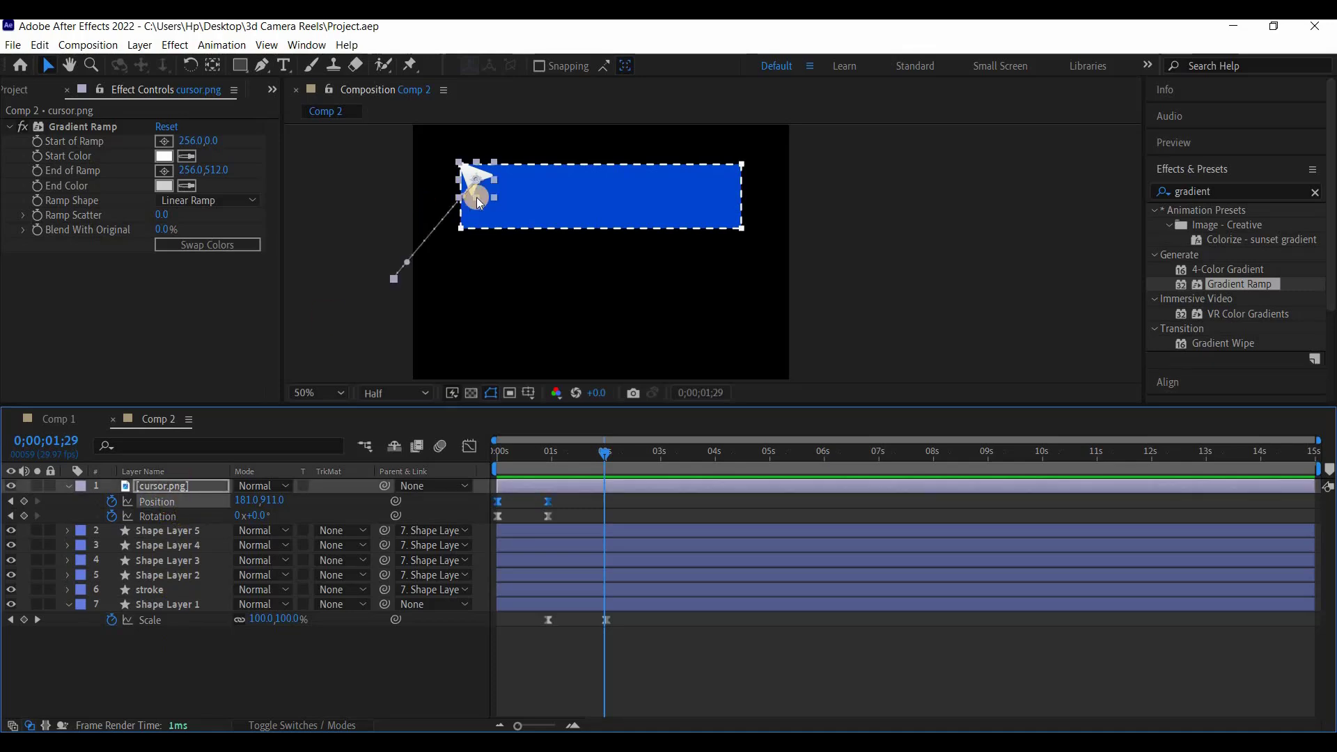
left_click_drag(479, 173, 767, 236)
Keyframe cursor.png's Rotation at 34° at 0;00;01;29 and save the project
left_click(270, 522)
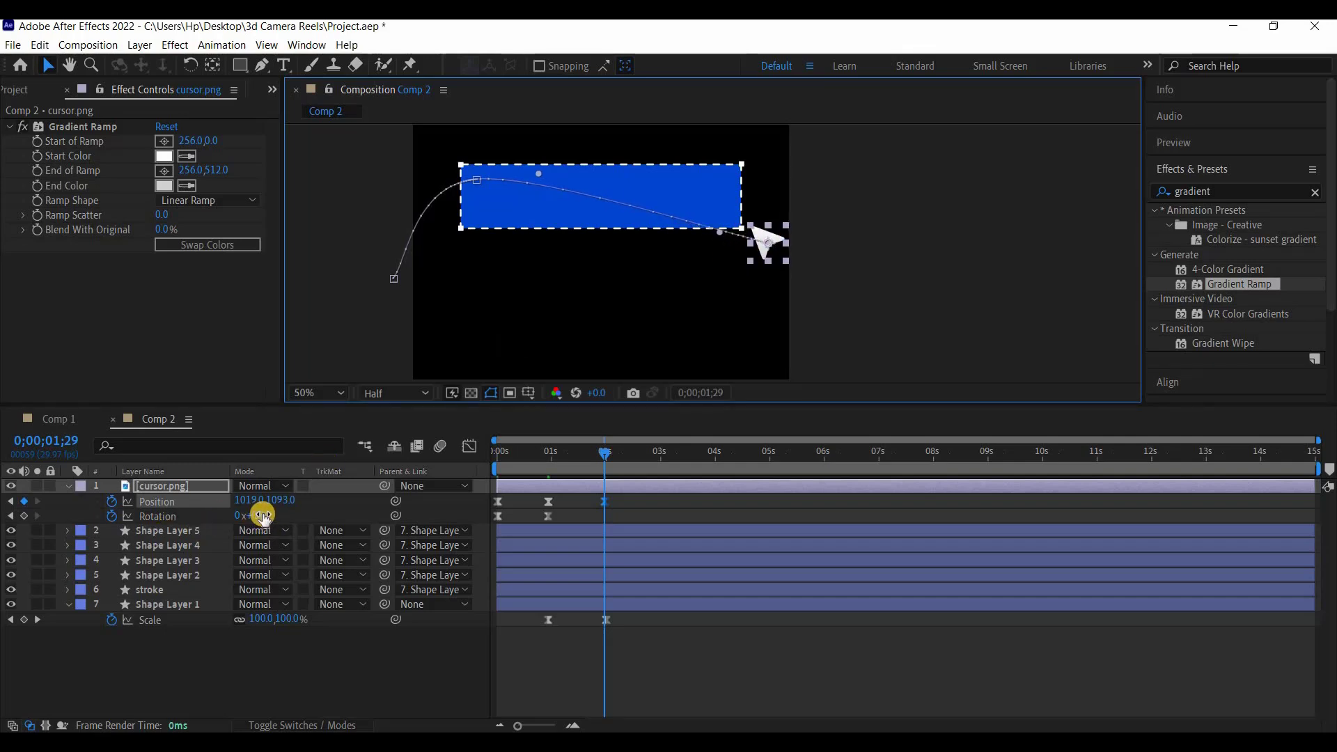
left_click_drag(274, 510, 279, 508)
key("ctrl+s")
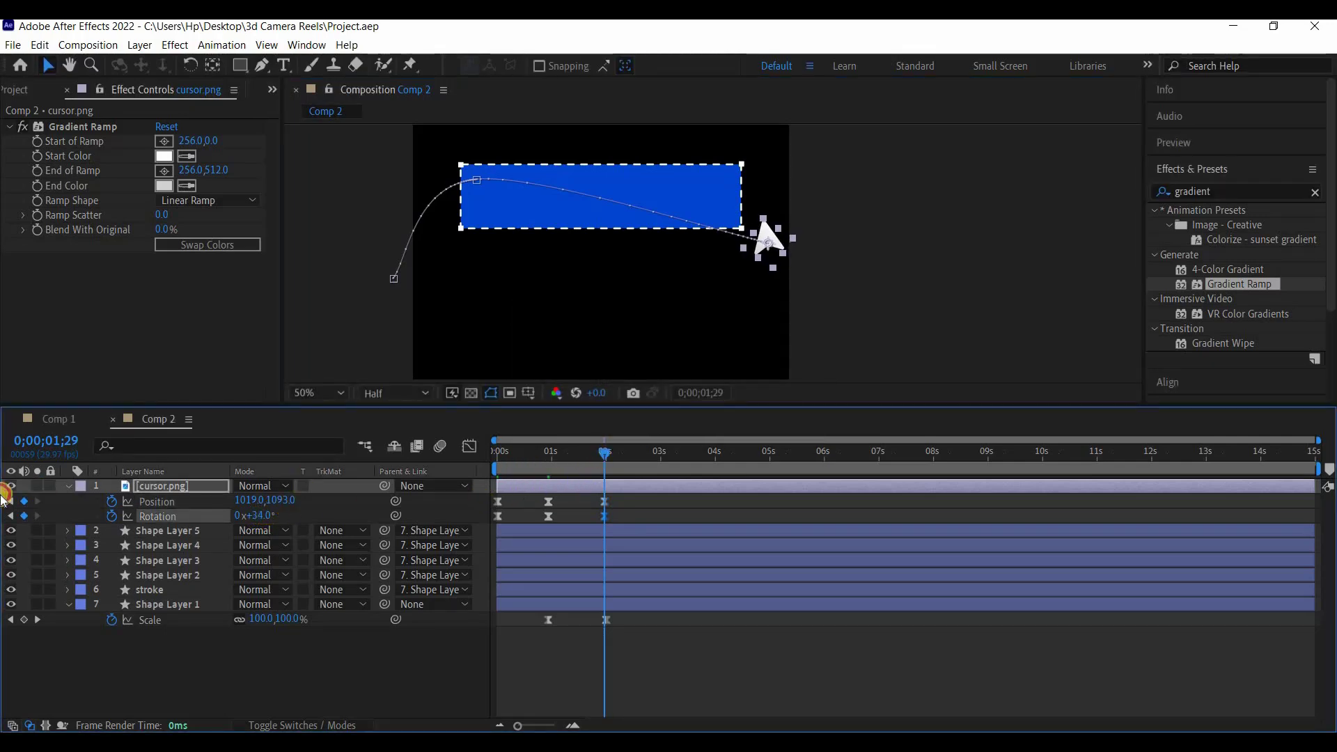
Preview the cursor's travel between the rectangle's opposite corners from the first frame
key("Home")
key("space")
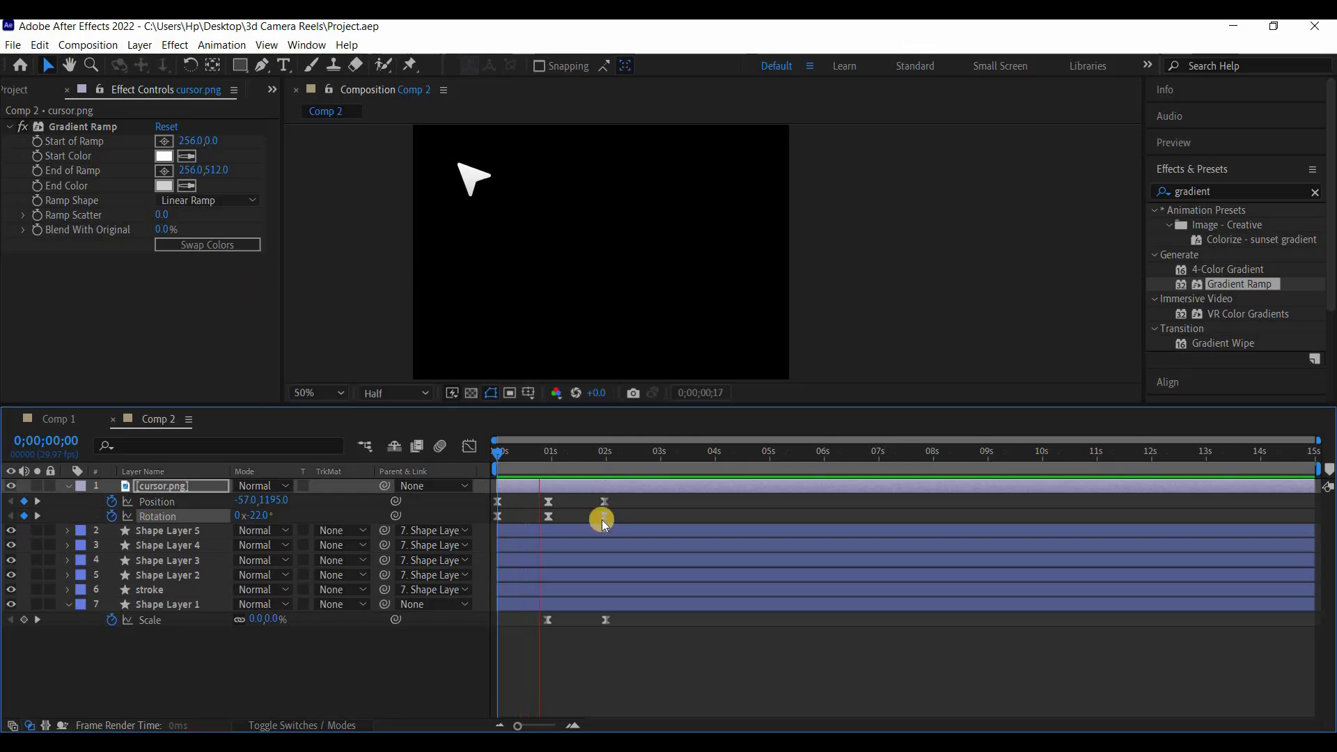
left_click(221, 485)
key("space")
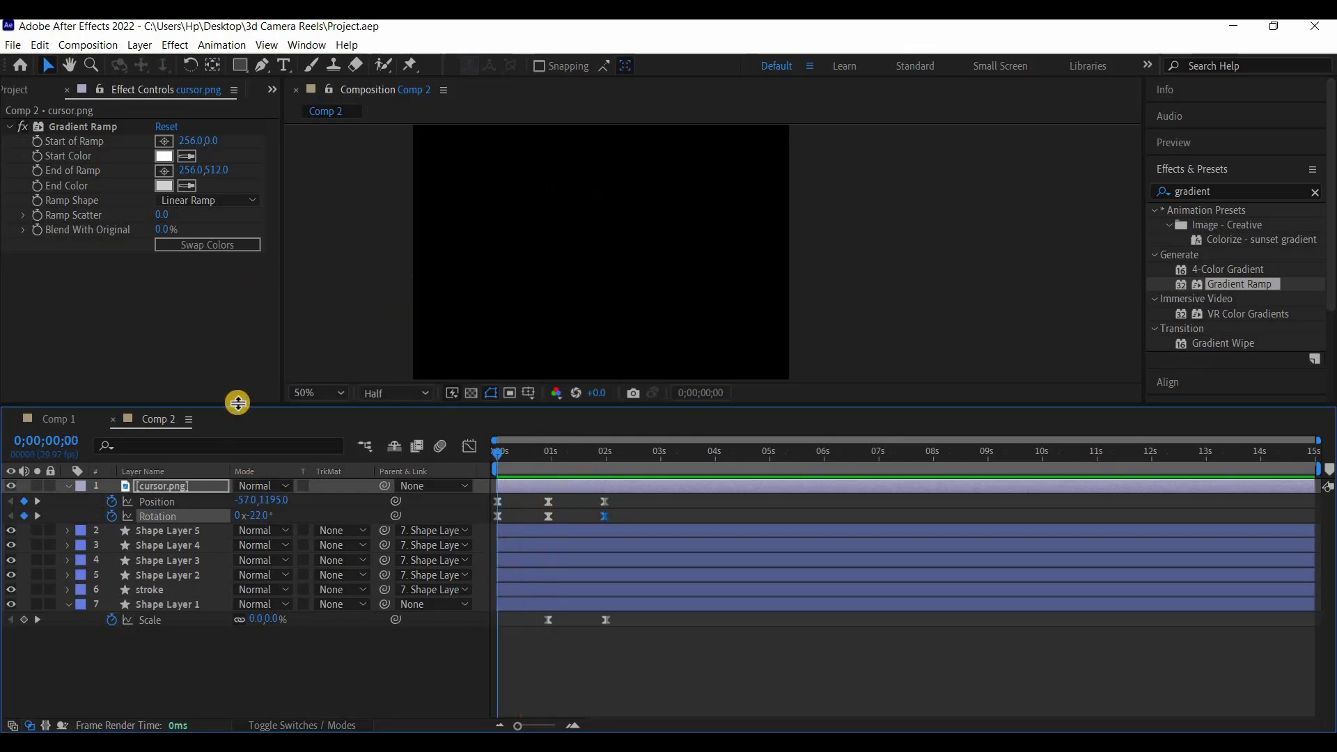
left_click(549, 502)
key("space")
left_click(497, 461)
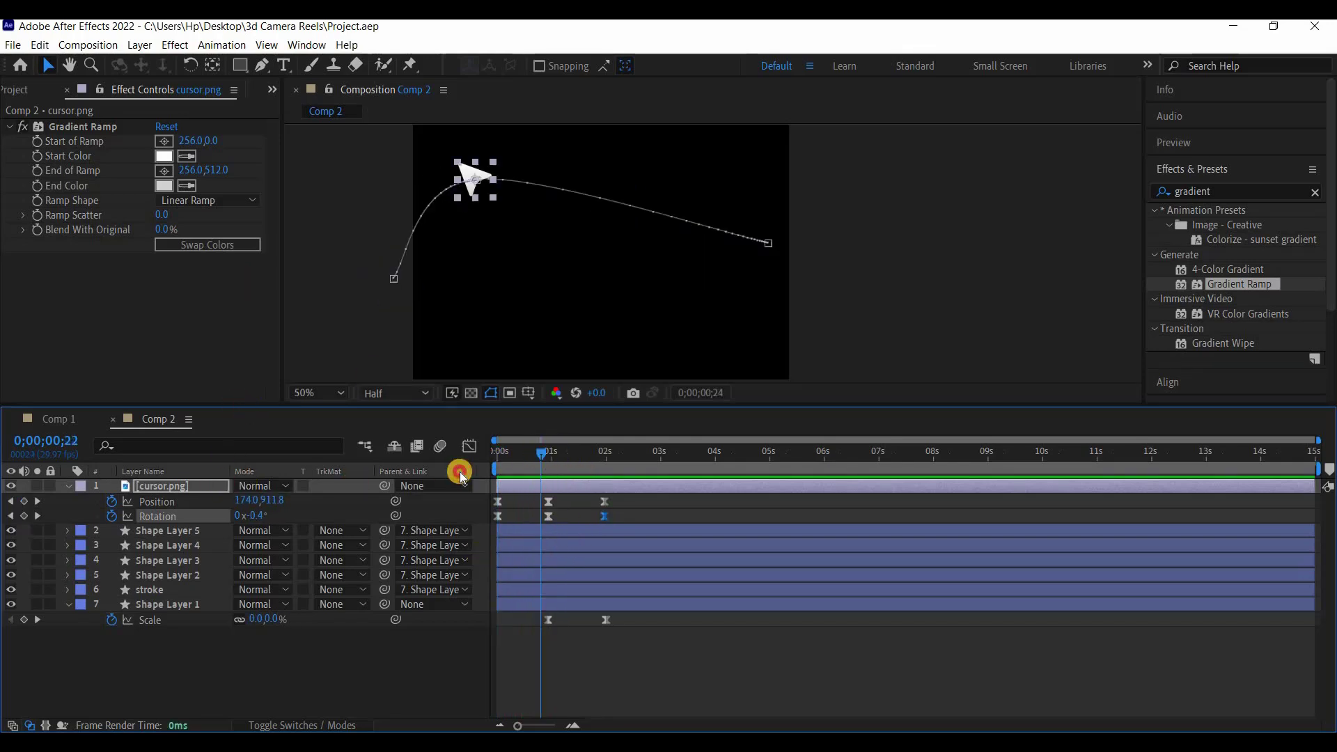
At the first frame, shift cursor.png's starting Position slightly outward to about -93, 1181 and save the project
left_click_drag(460, 472, 456, 470)
left_click_drag(390, 280, 381, 273)
left_click(516, 499)
key("ctrl+s")
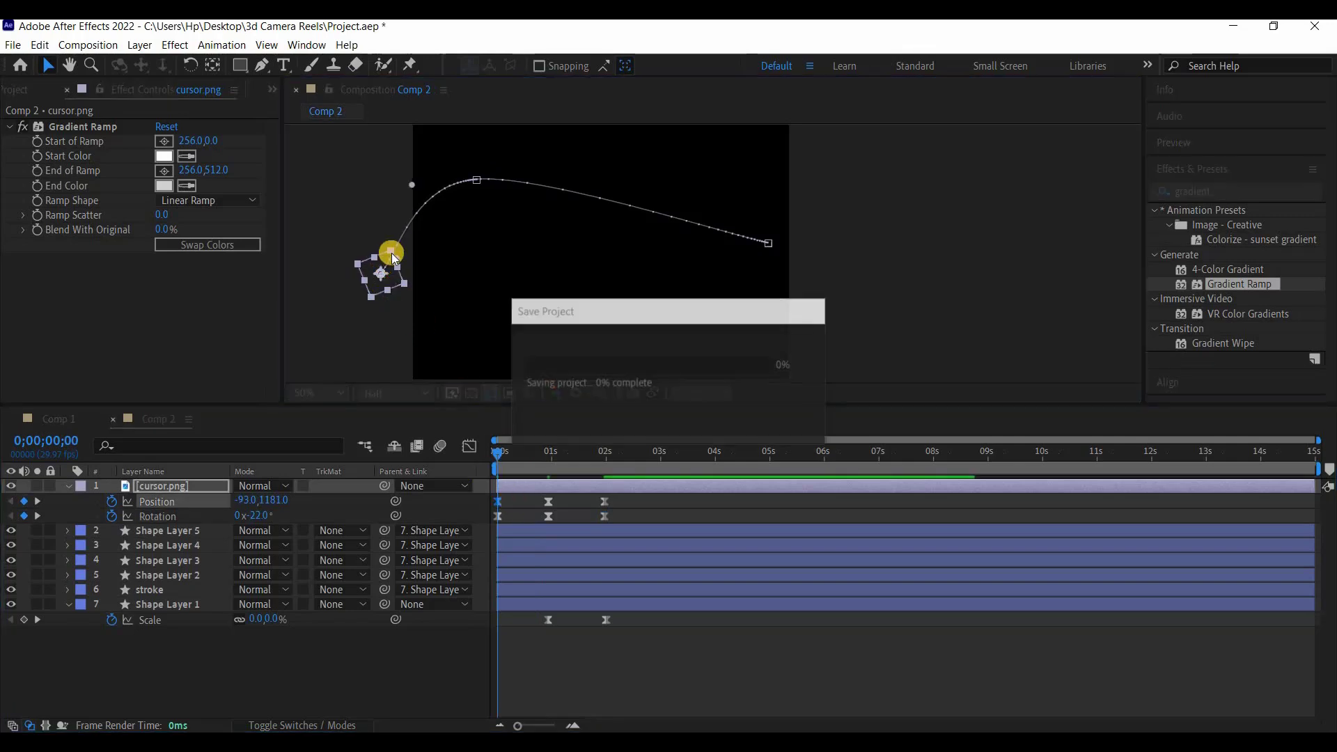
Preview the cursor's entrance along its adjusted path and return to the first frame
key("space")
key("space")
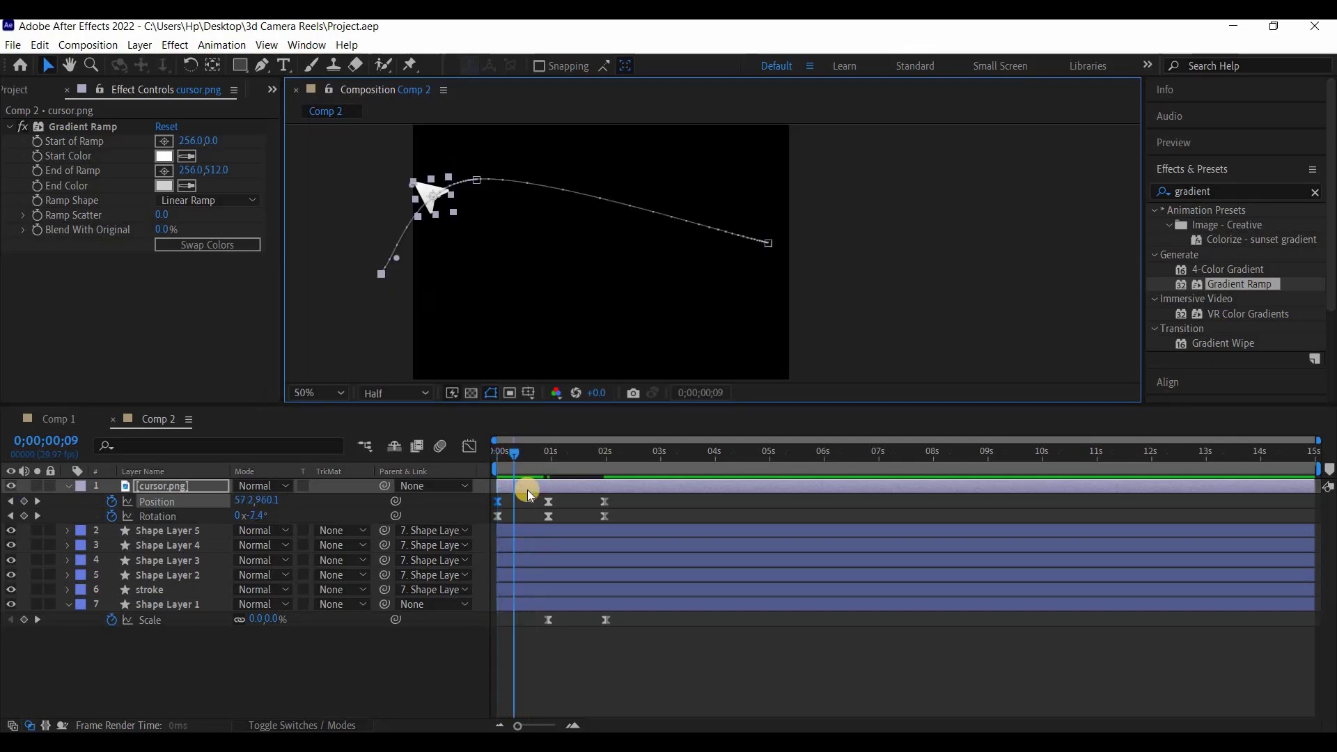
left_click(523, 503)
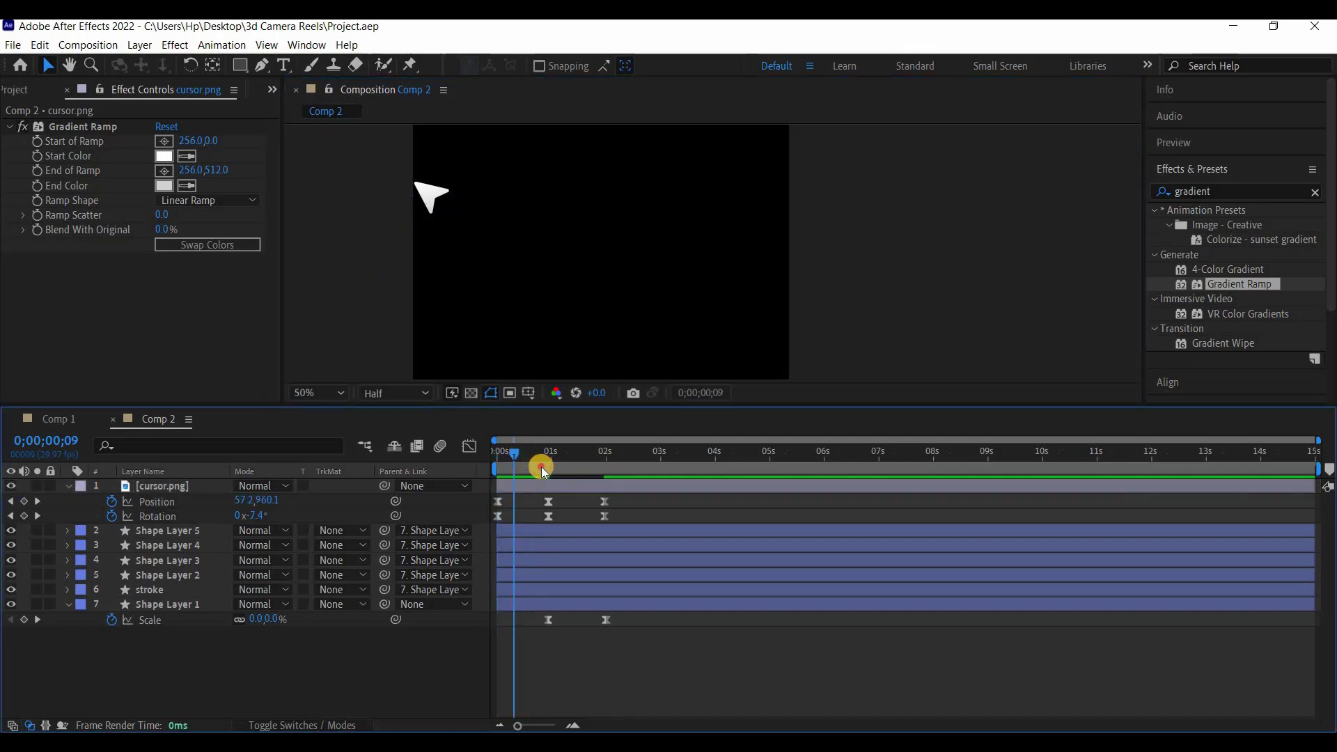
left_click_drag(541, 467, 492, 468)
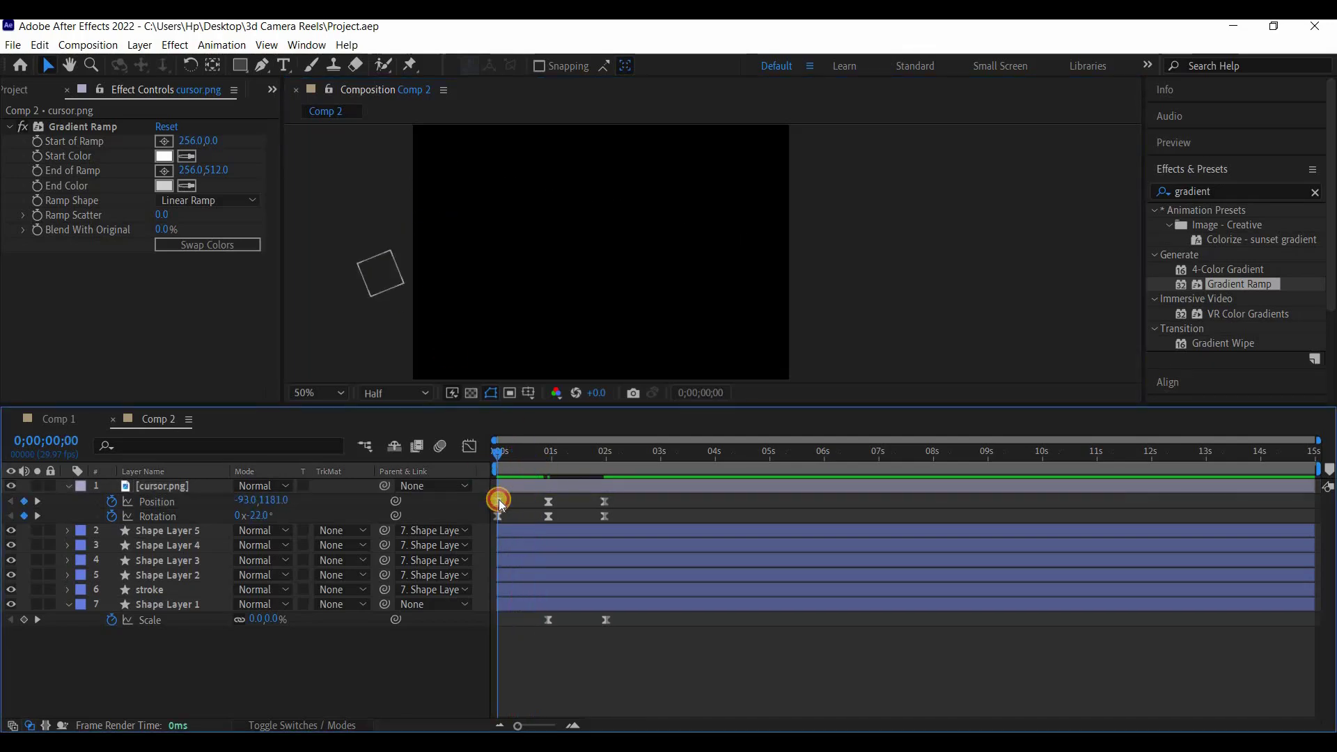
Try removing all of cursor.png's Position and Rotation keyframes, and undo both removals
left_click(499, 503)
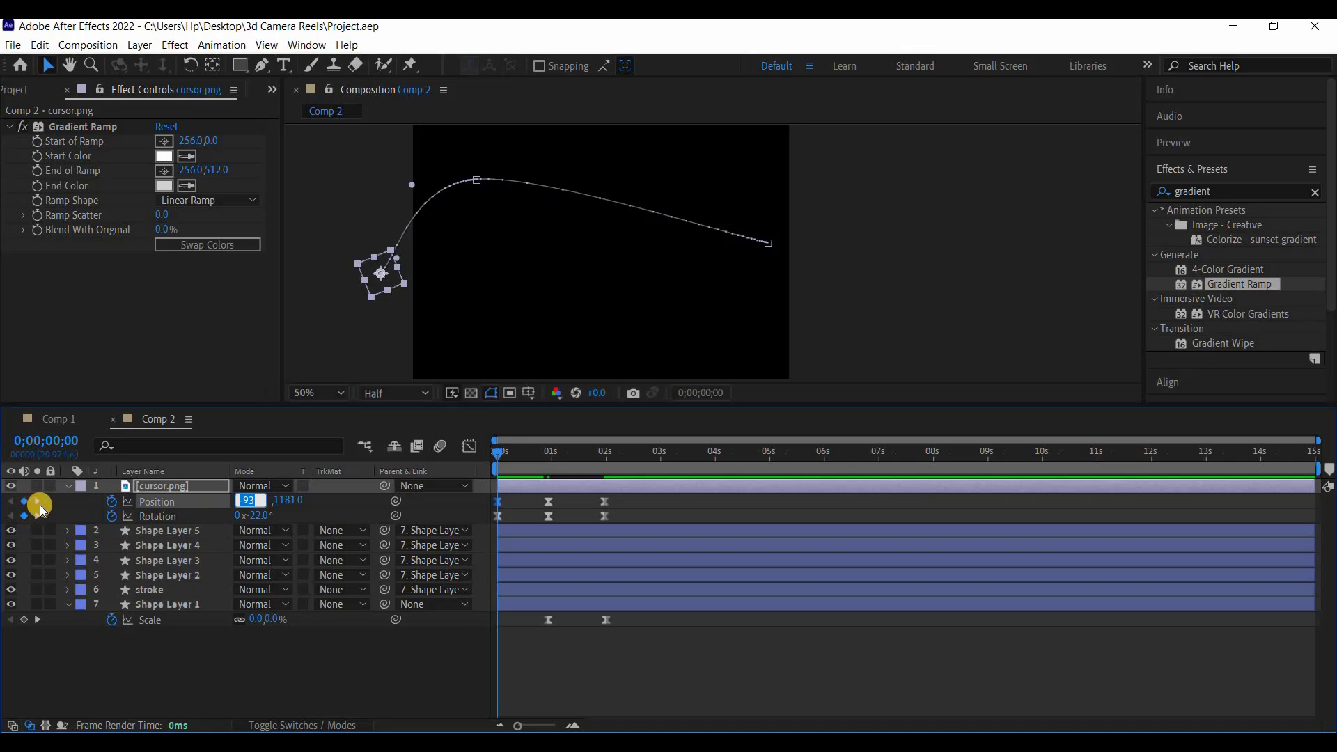
left_click(112, 516)
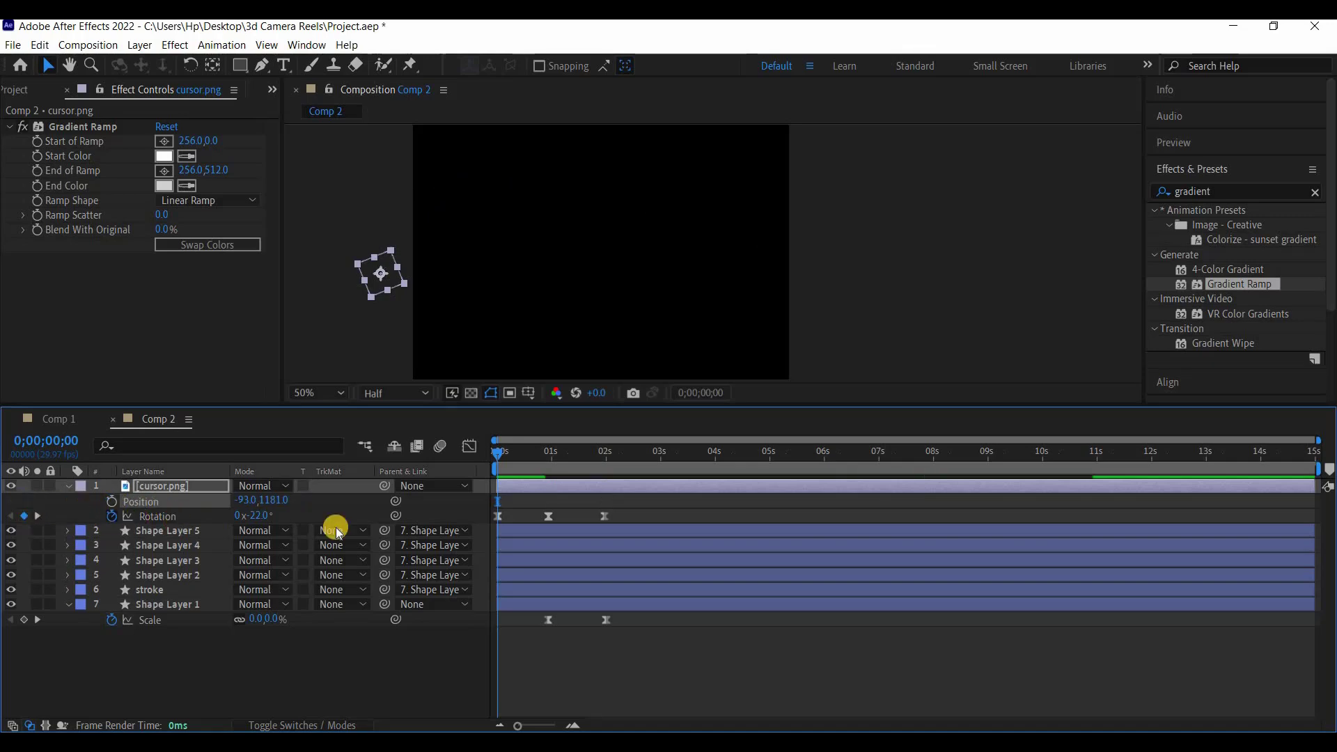
left_click(499, 455)
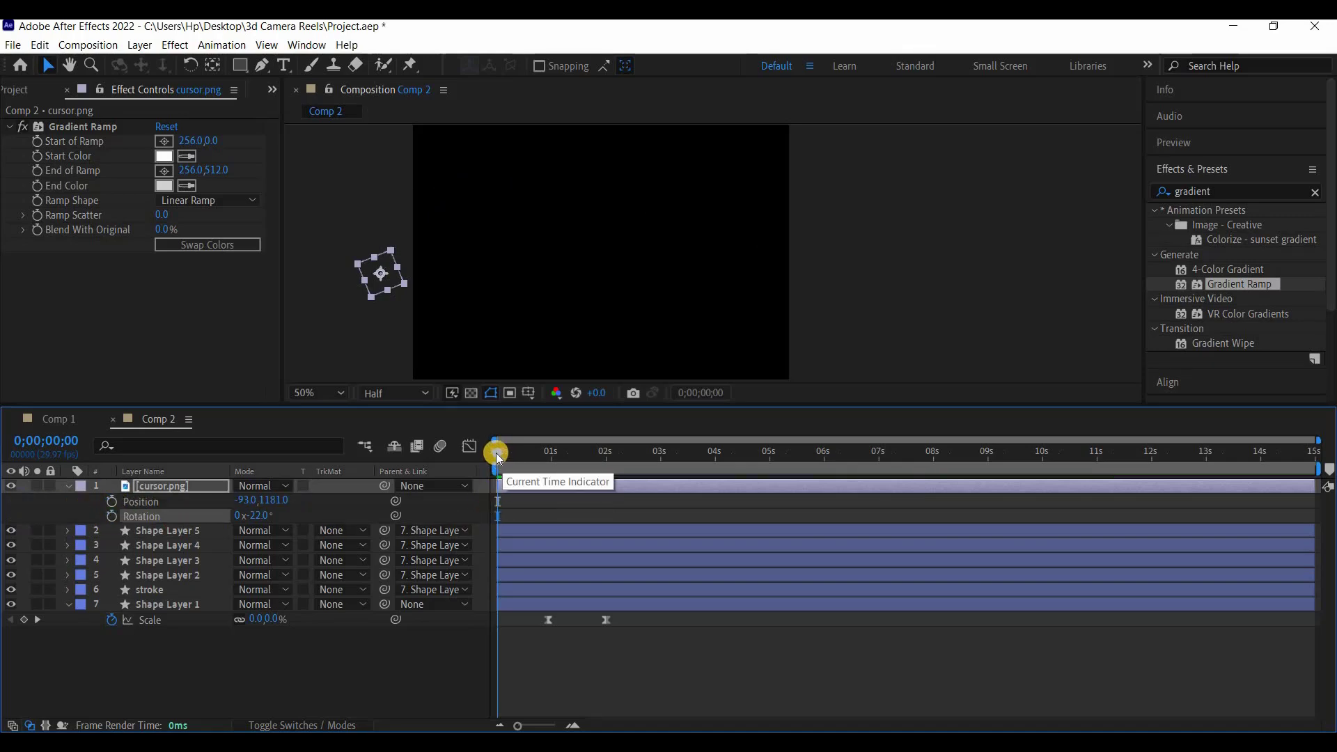
key("ctrl+z")
key("ctrl+z")
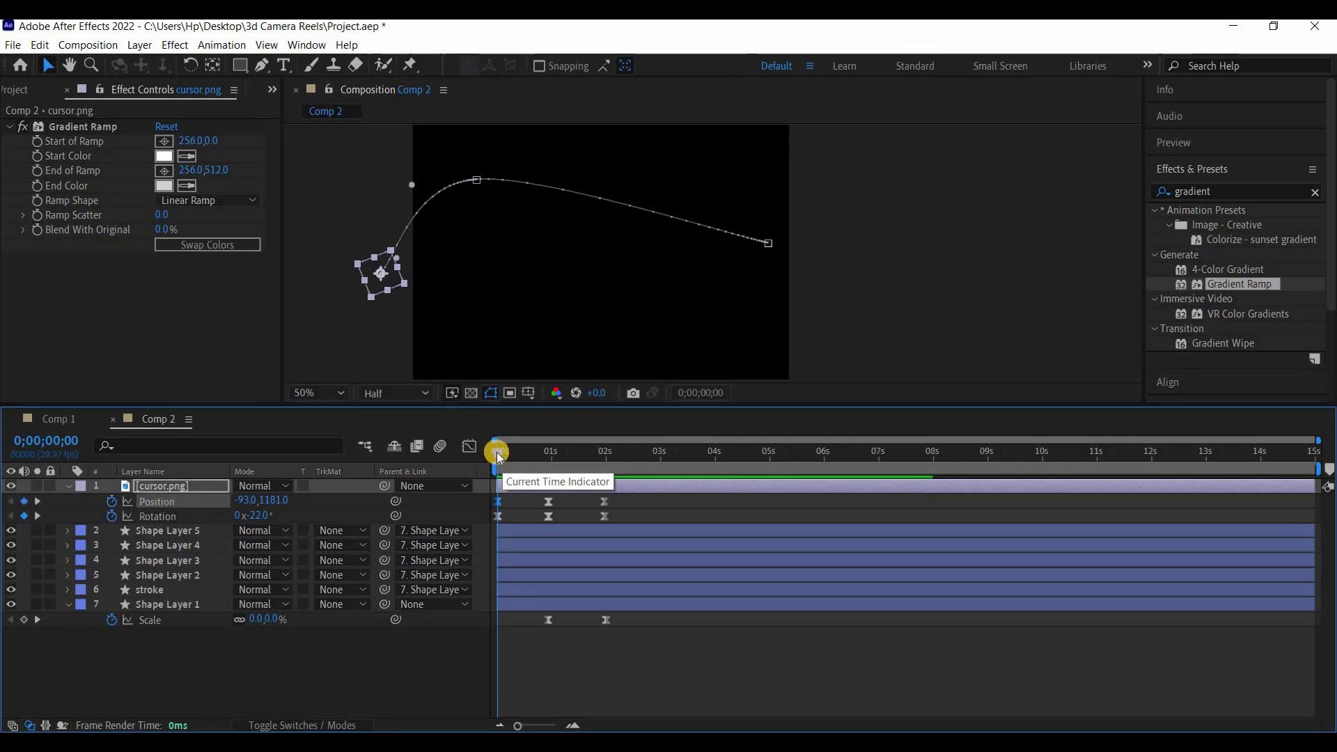
Preview the full cursor and rectangle animation repeatedly from the first frame and save the project
key("space")
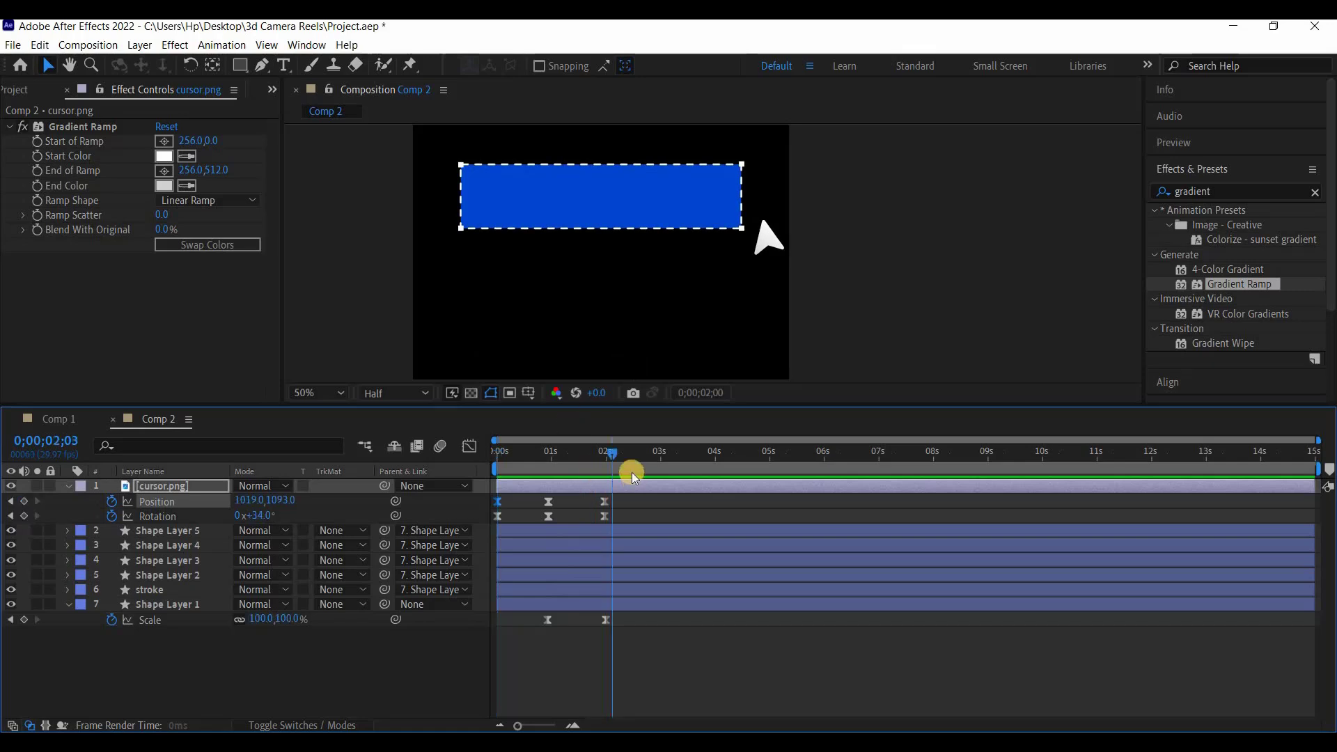
key("space")
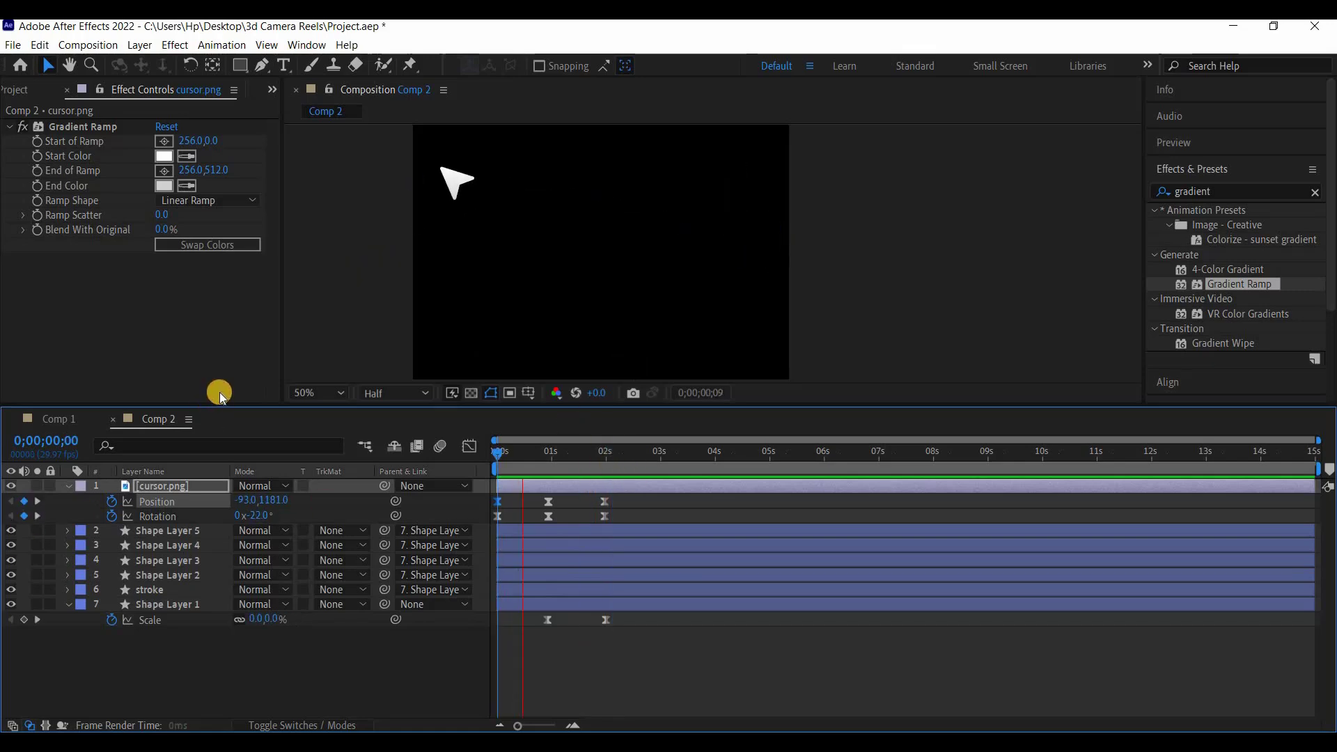
key("space")
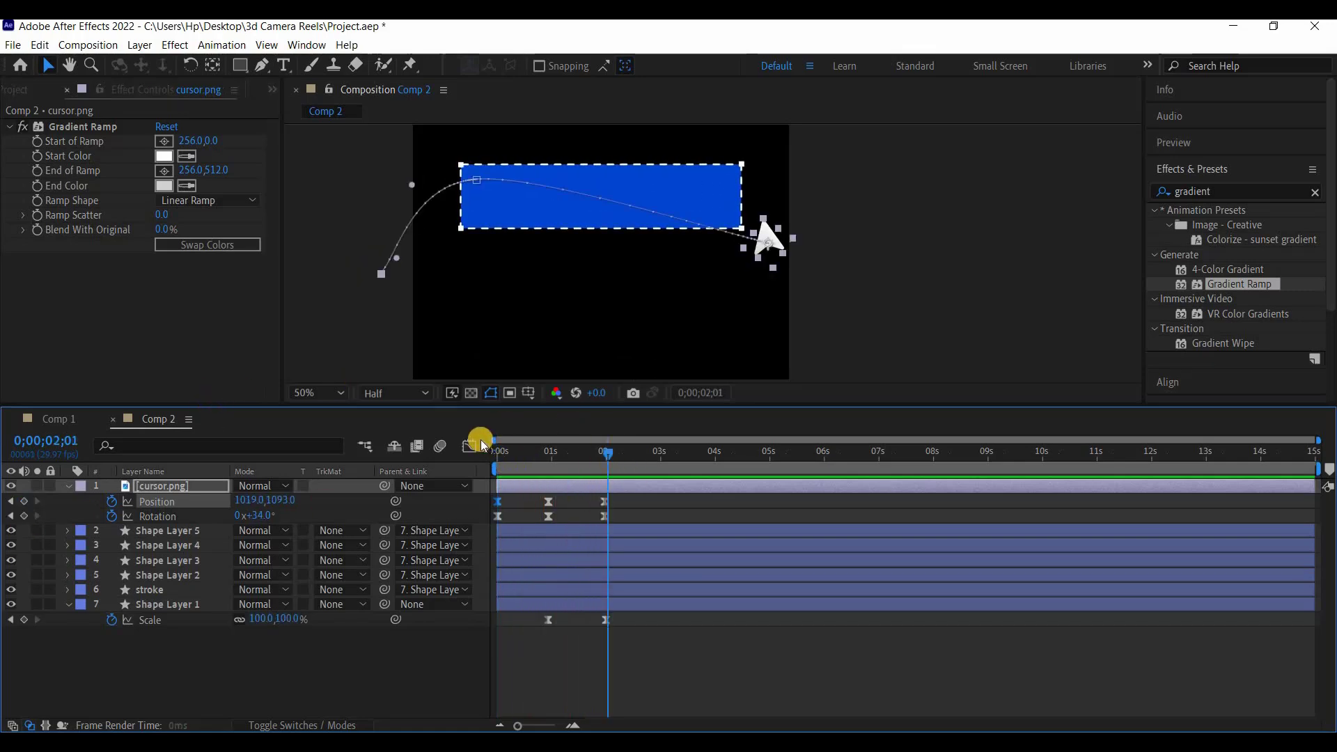
key("ctrl+s")
key("Home")
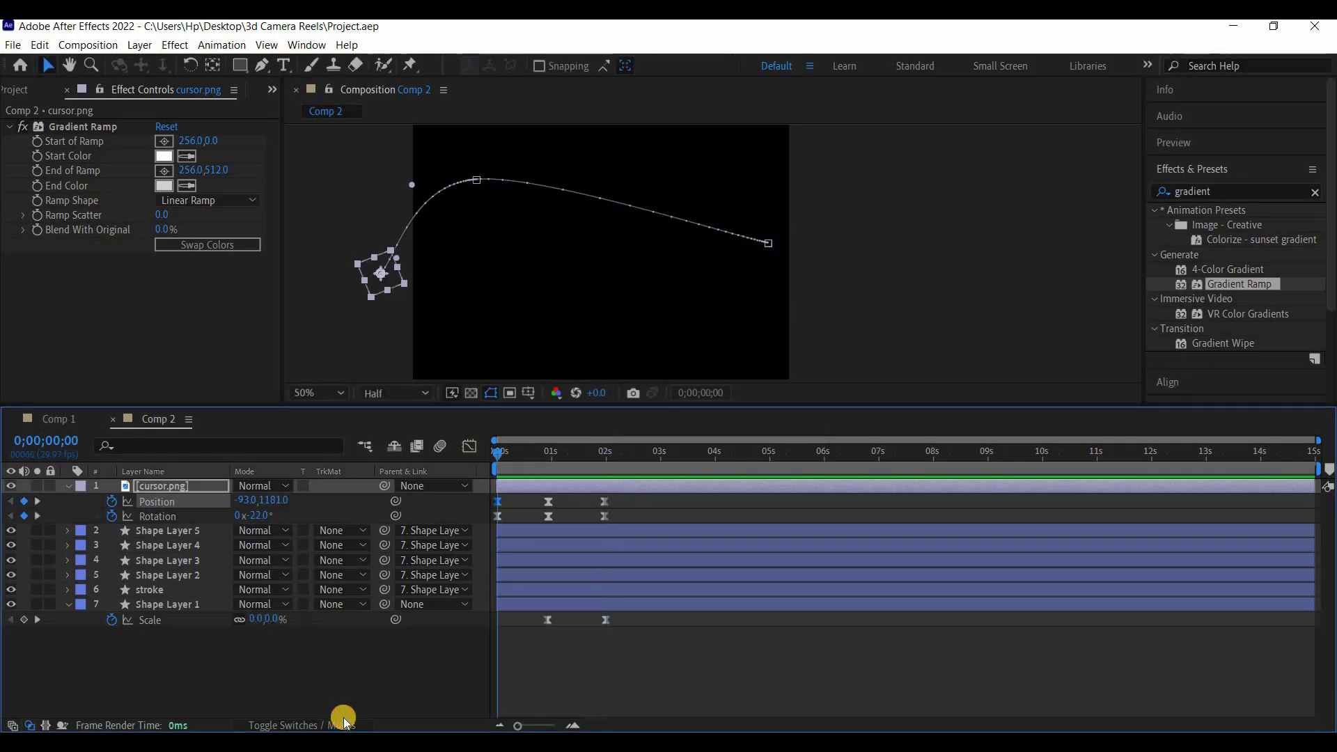
left_click(346, 687)
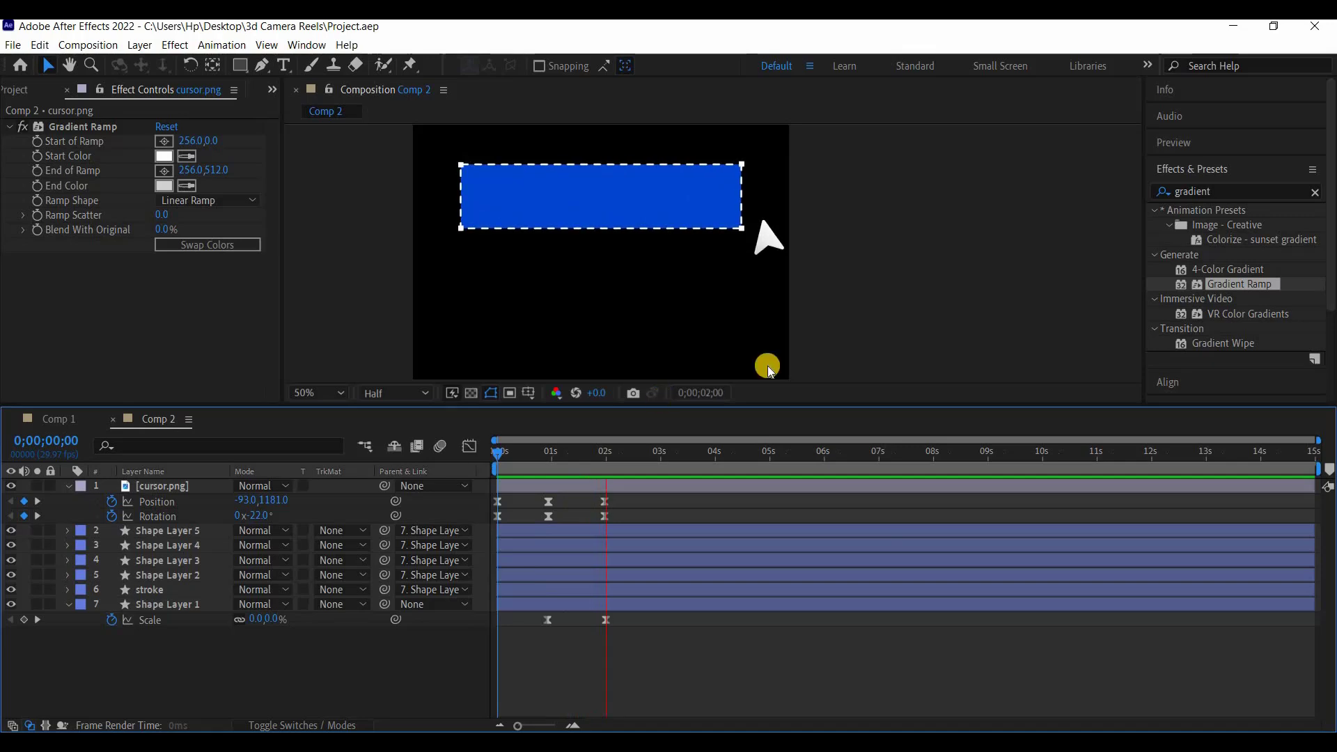
key("space")
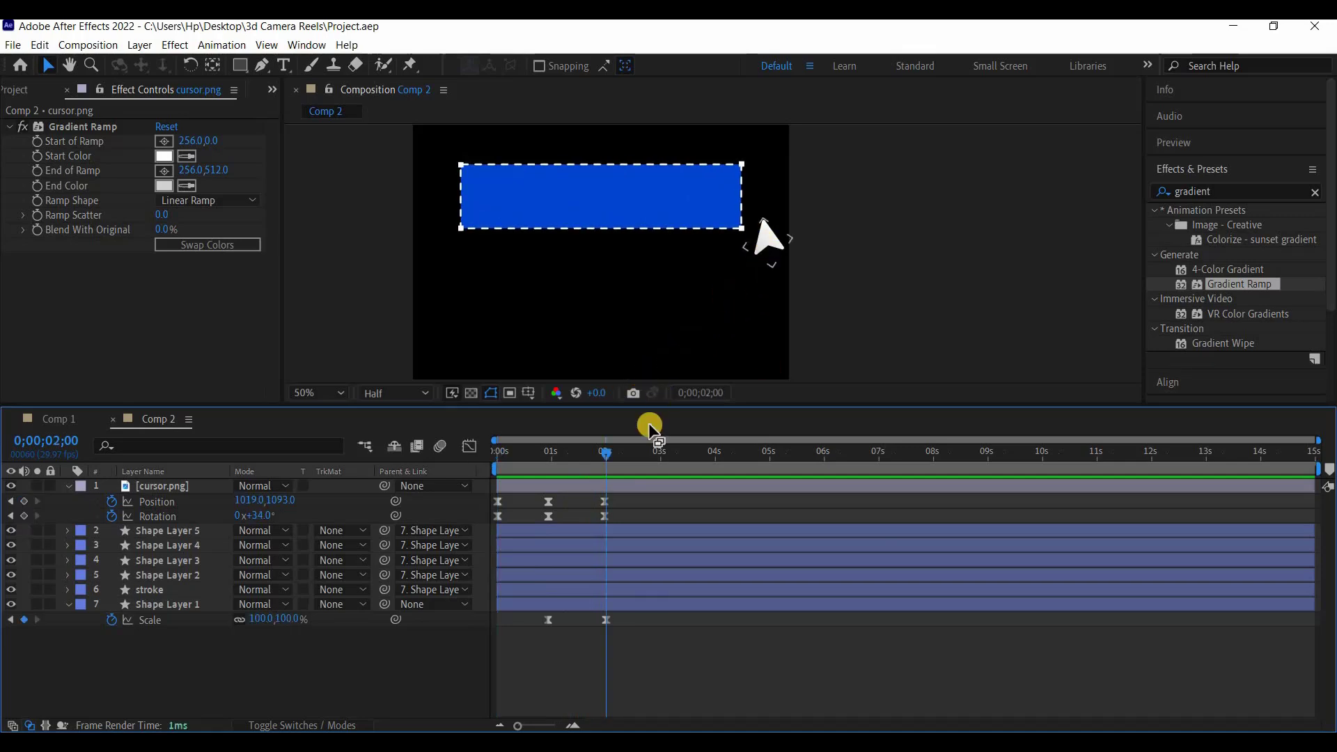
At 0;00;01;29, nudge cursor.png closer to the rectangle's lower-right corner, to Position about 1001, 1089, and save the project
left_click(606, 452)
left_click(607, 494)
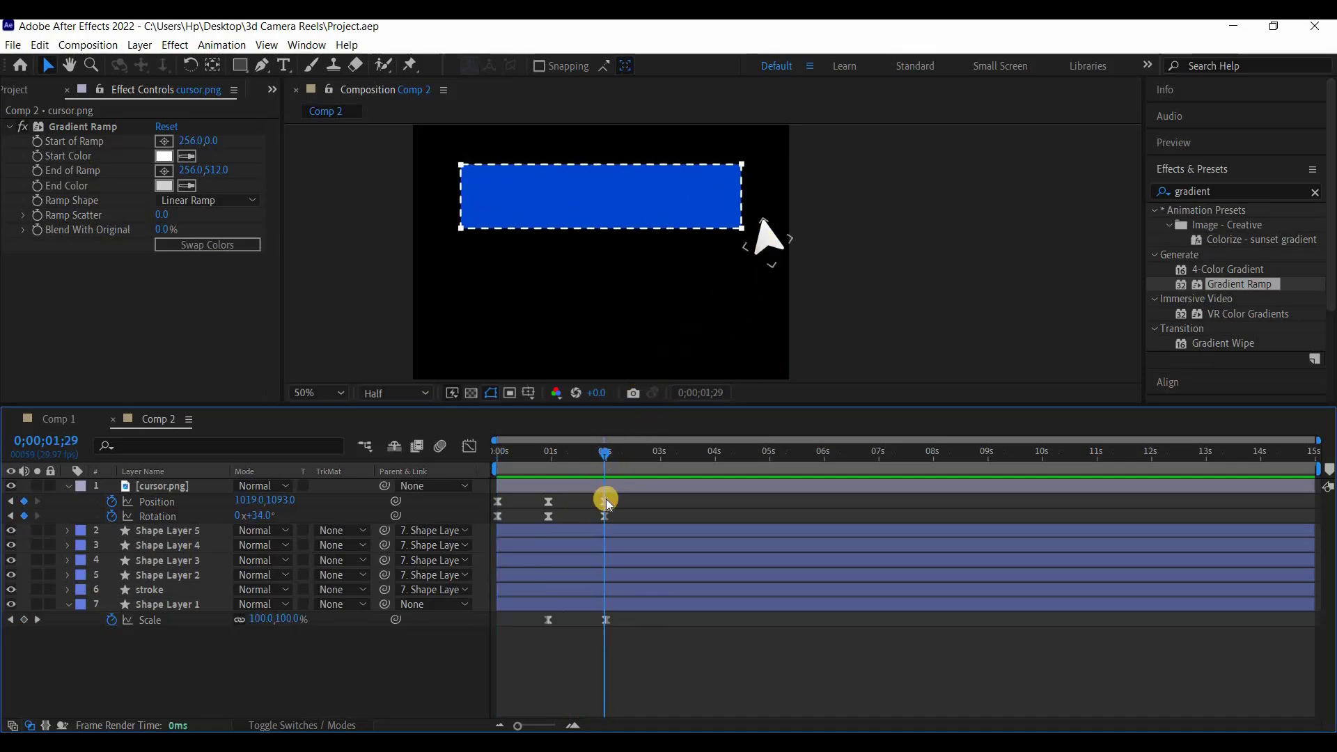
left_click(790, 263)
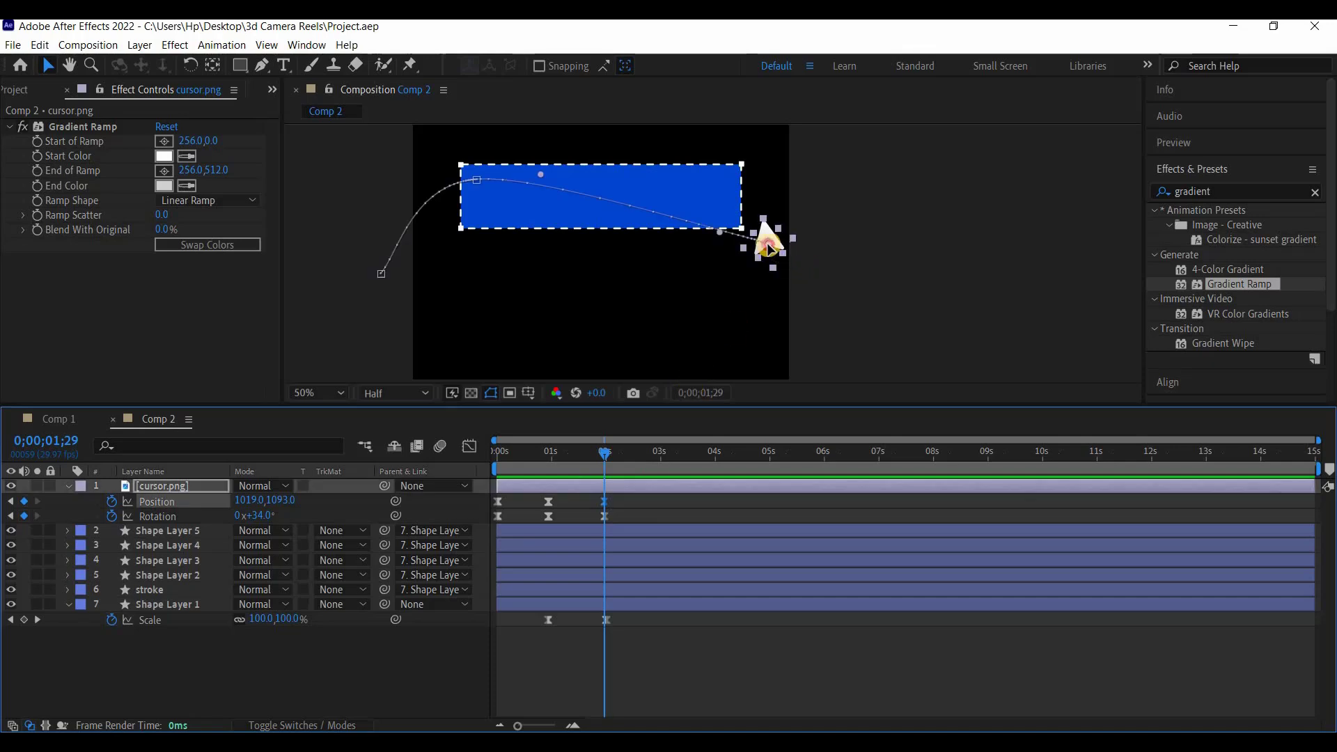
left_click_drag(766, 248, 760, 244)
key("ctrl+s")
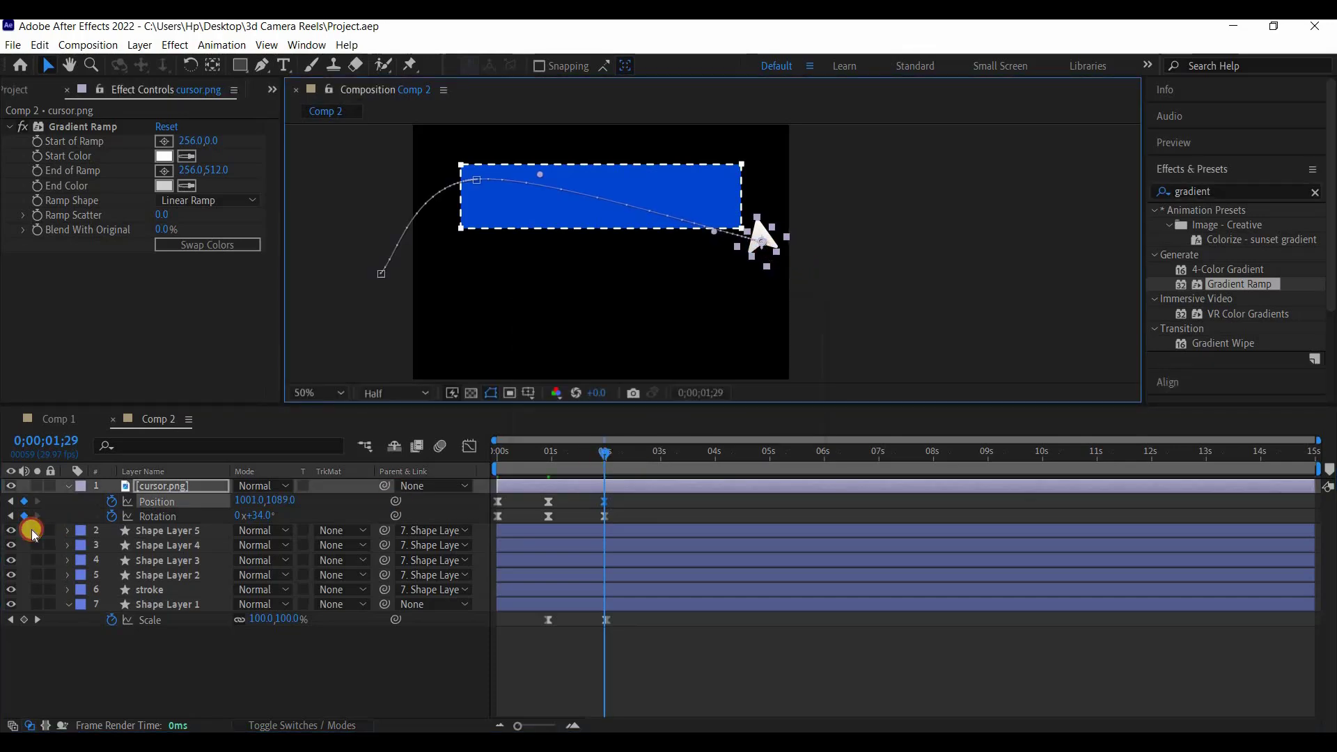
Replay the adjusted animation from the first frame and collapse cursor.png's keyframed properties
key("Home")
key("space")
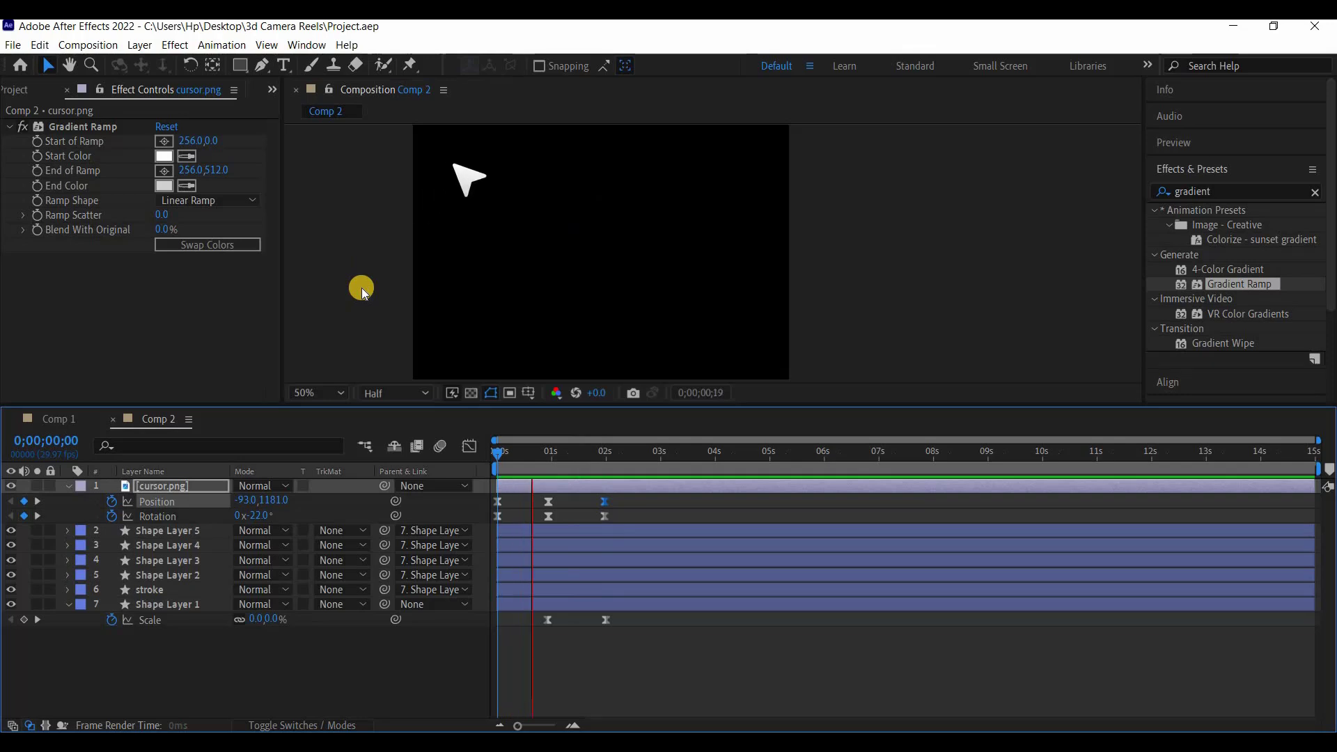
key("space")
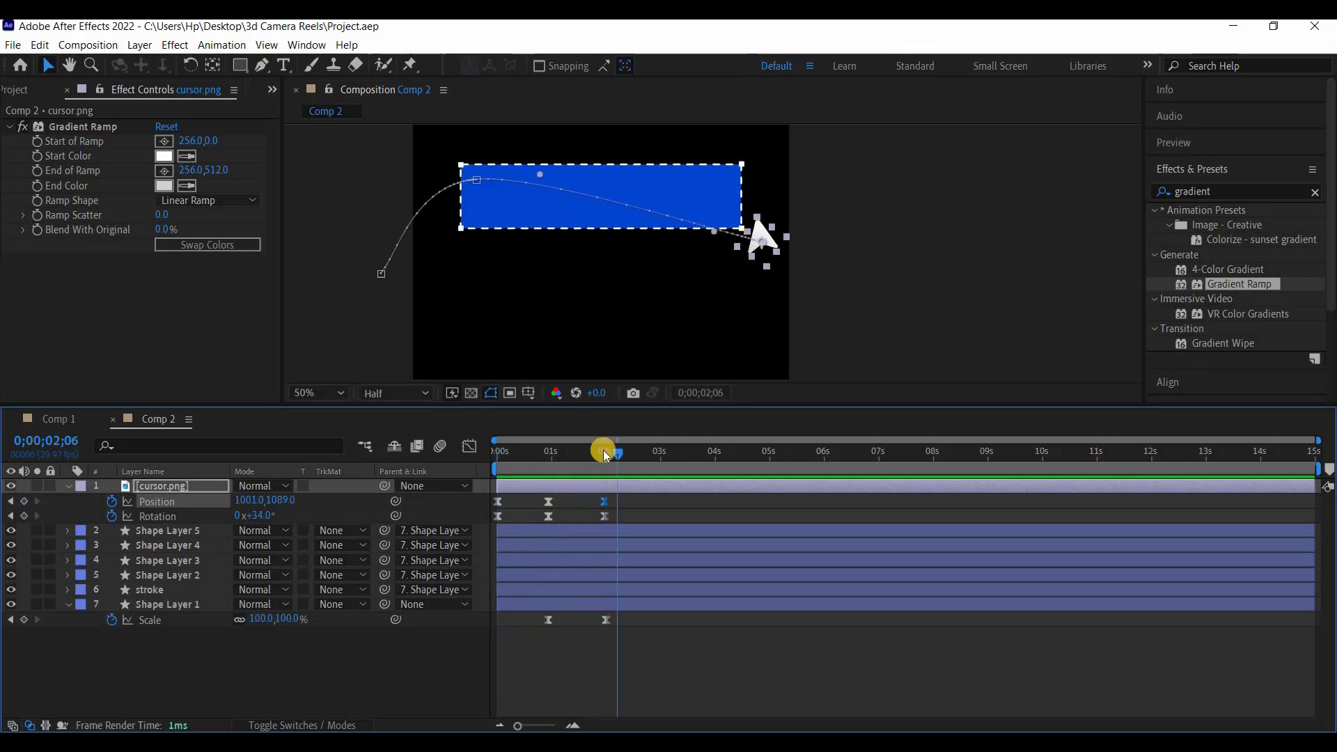
key("Home")
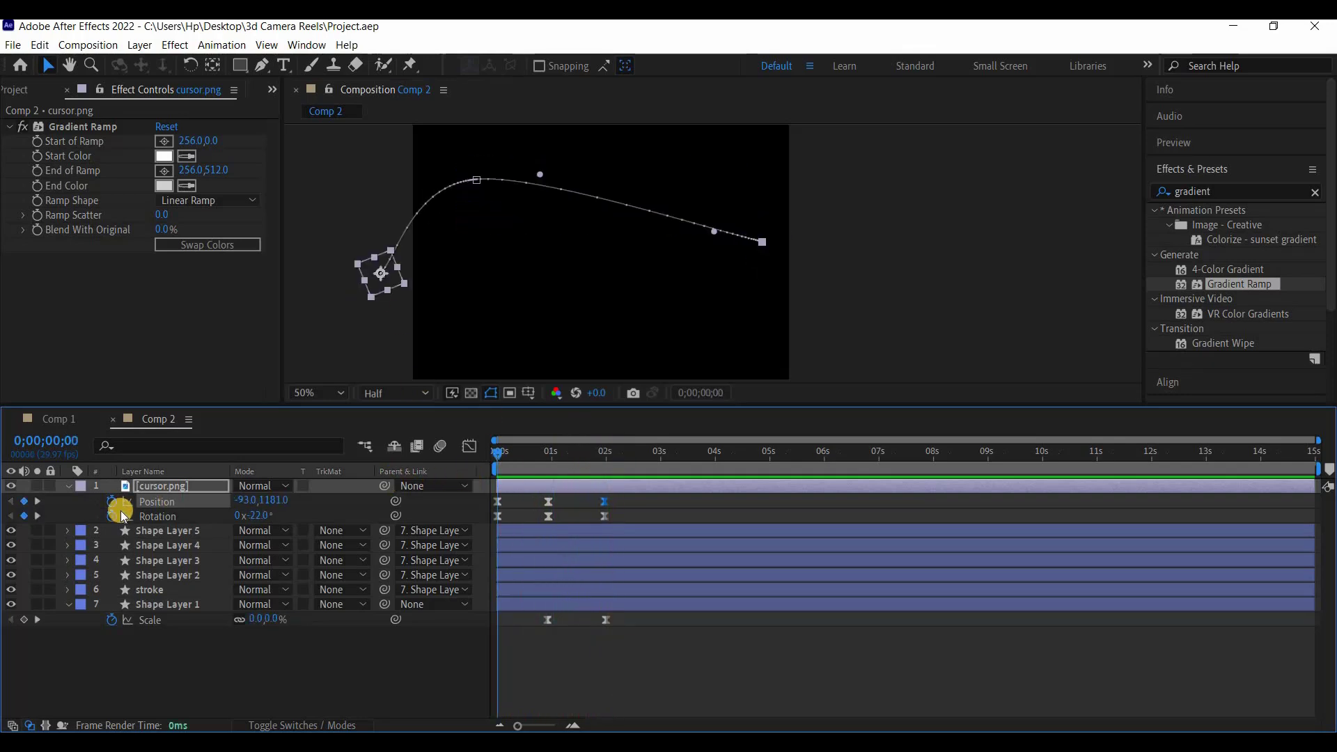
left_click(67, 485)
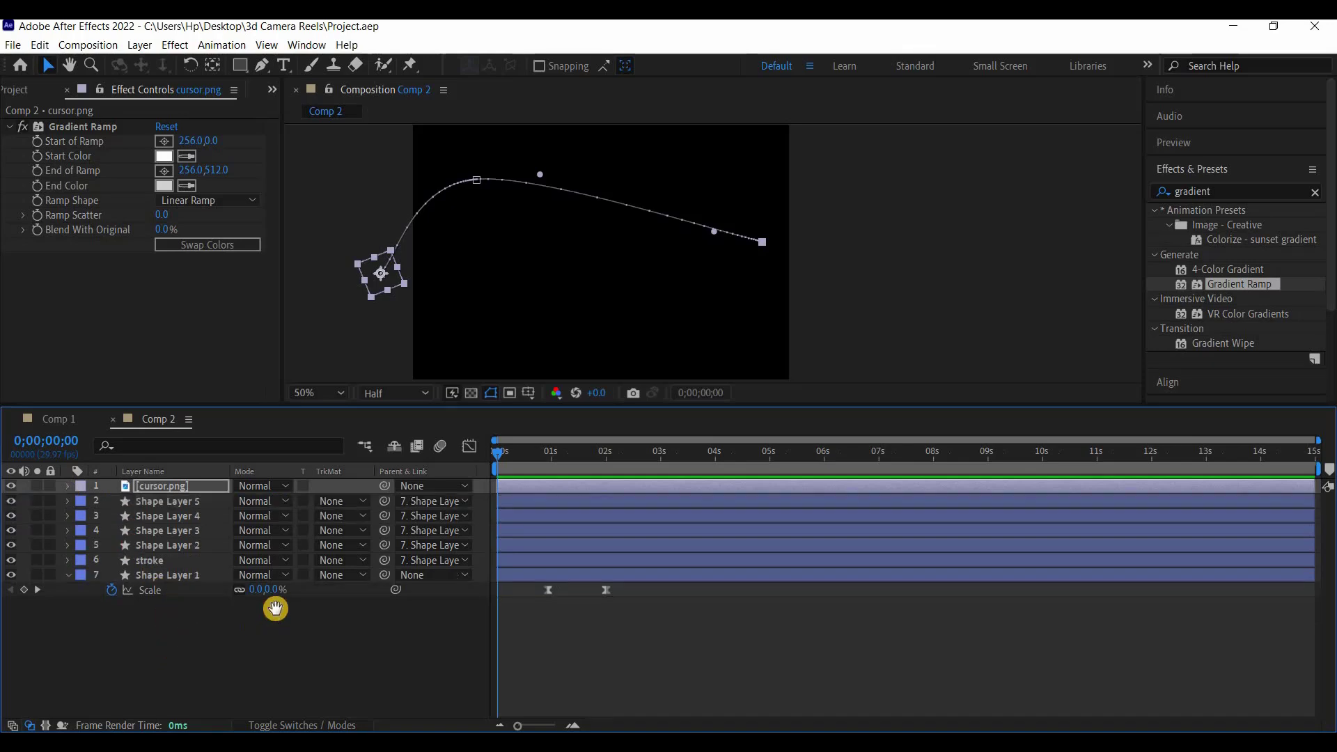
left_click(275, 608)
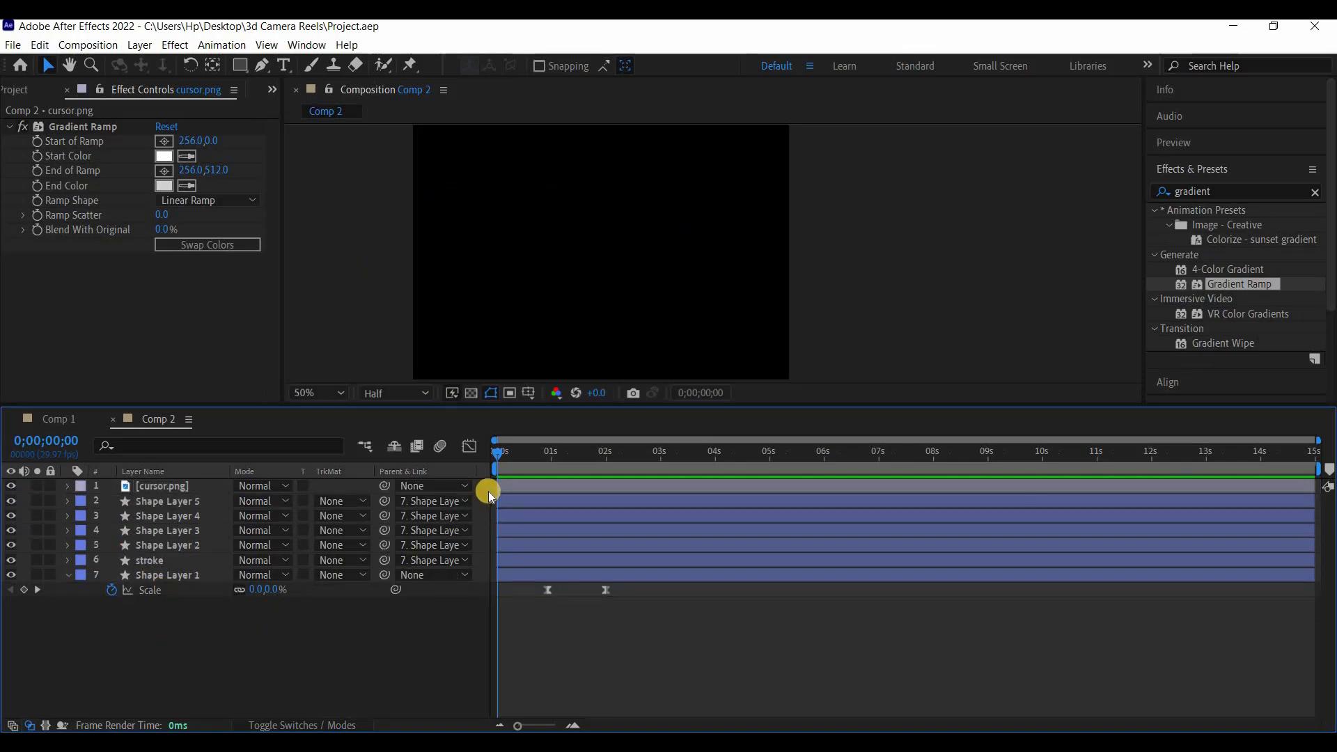
key("space")
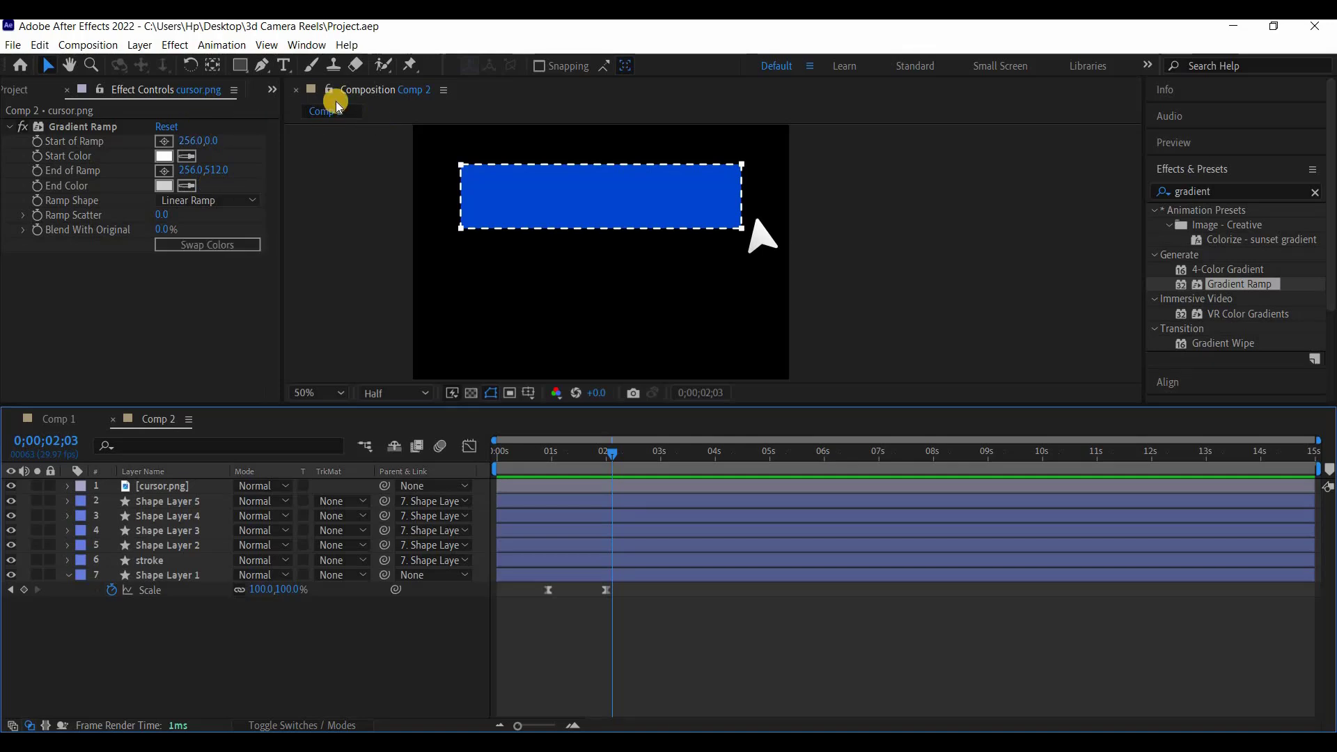
Copy the text "শেপ অ্যানিমেশন" from the text layer in Comp 1
left_click(61, 419)
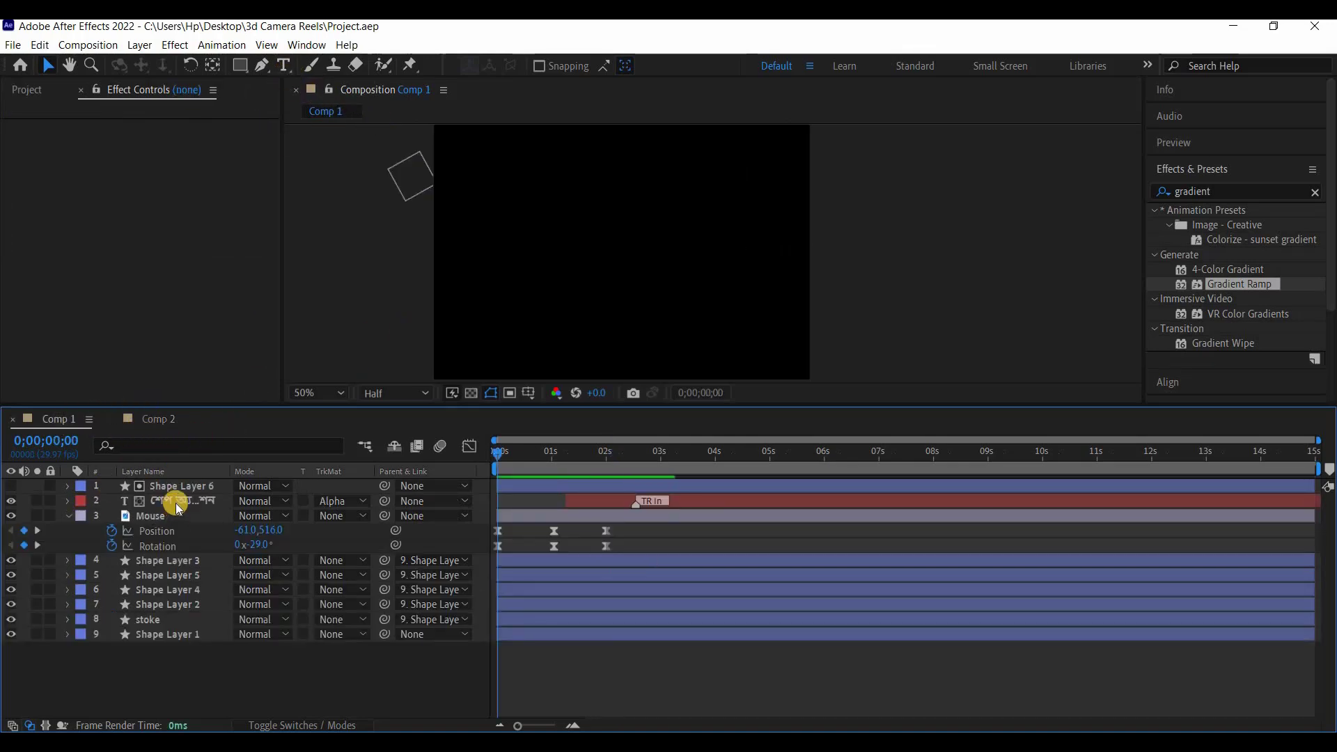
left_click(175, 503)
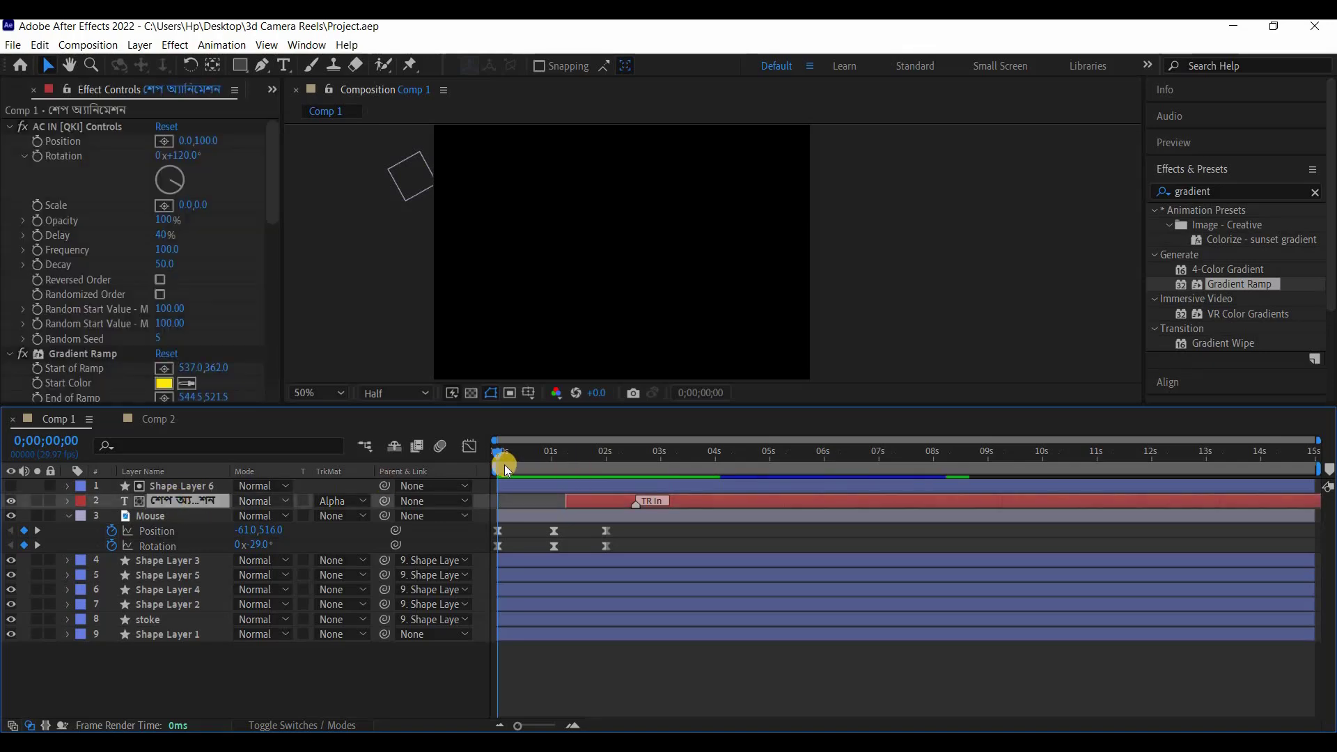
left_click_drag(592, 470, 657, 471)
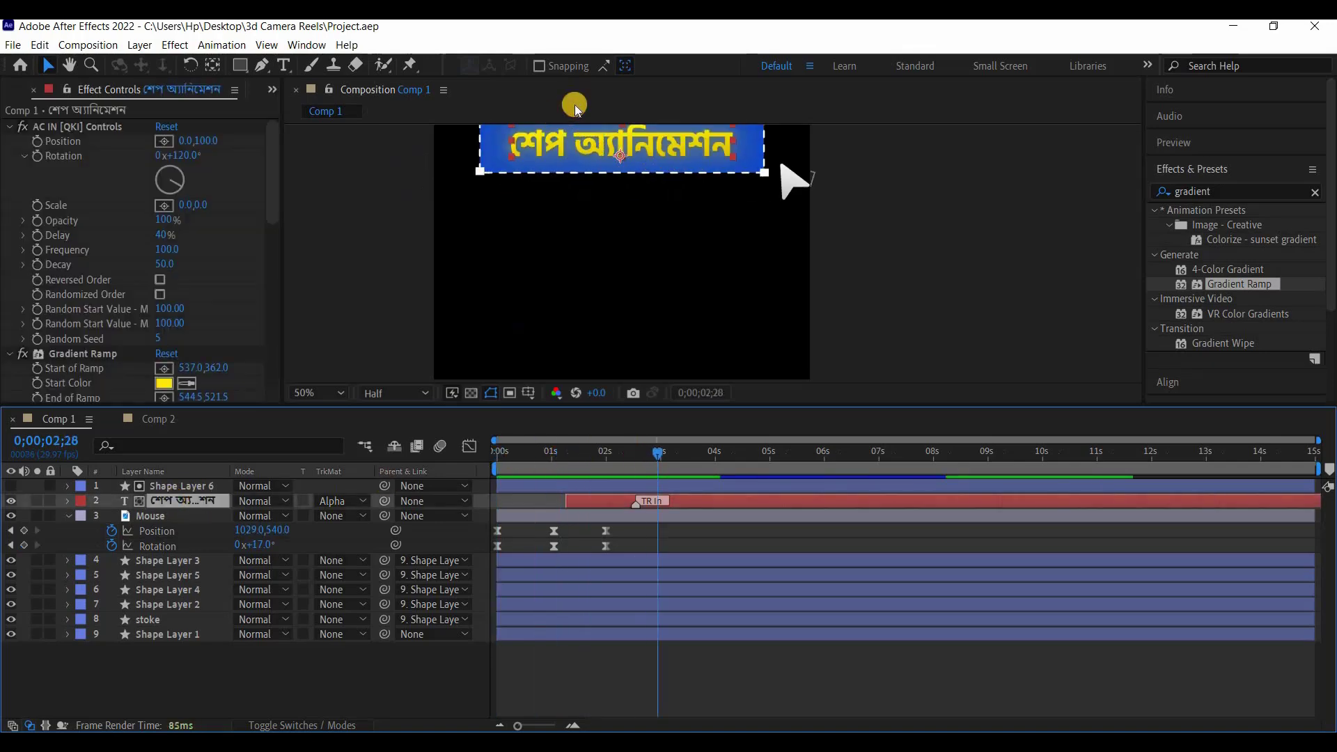
double_click(556, 151)
key("ctrl+c")
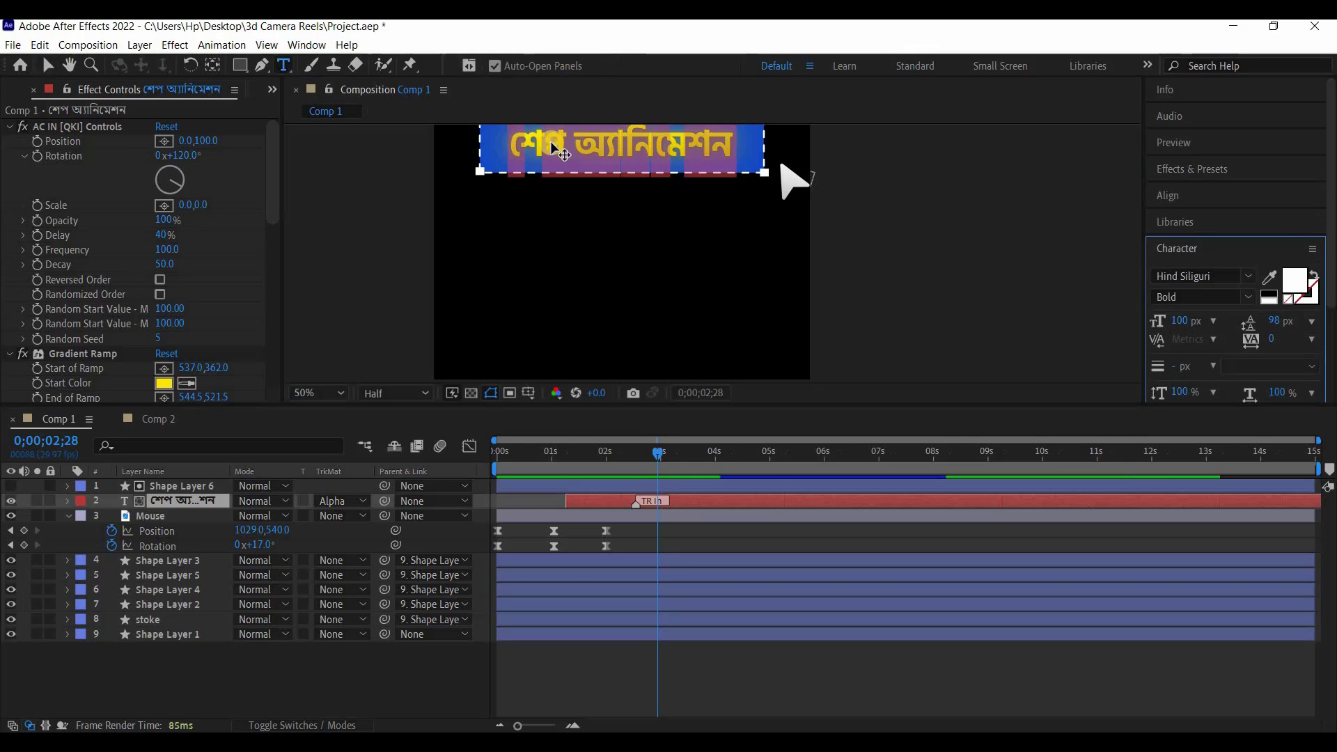
left_click(389, 98)
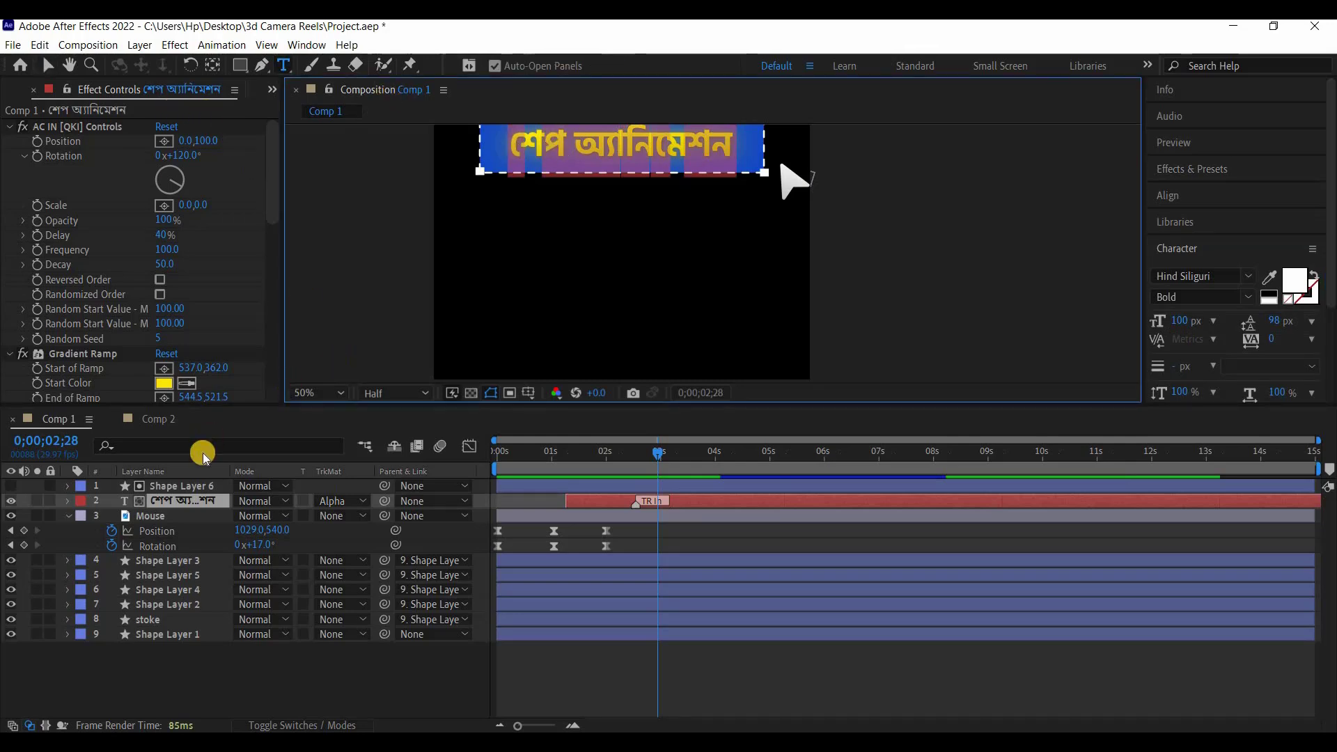
In Comp 2, create a new text layer and paste the copied text "শেপ অ্যানিমেশন" into it
left_click(160, 419)
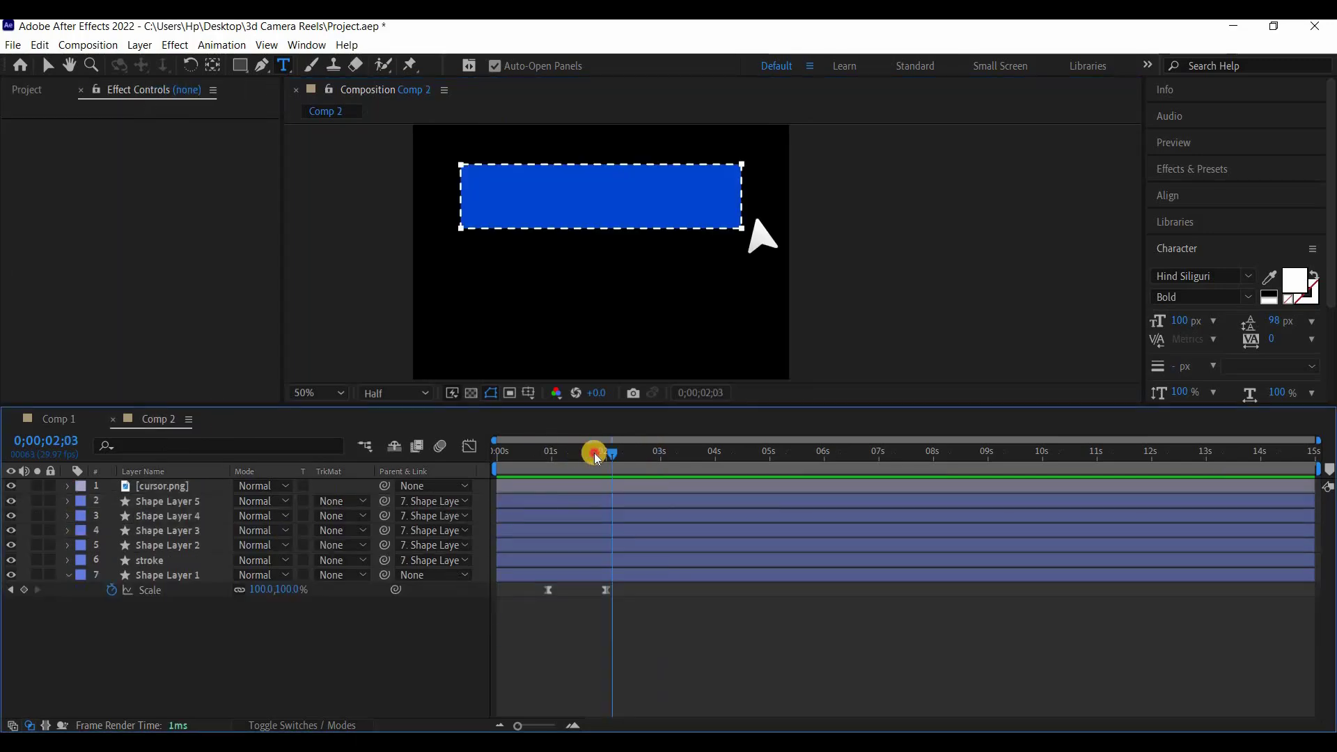
left_click_drag(597, 458, 558, 454)
left_click(516, 285)
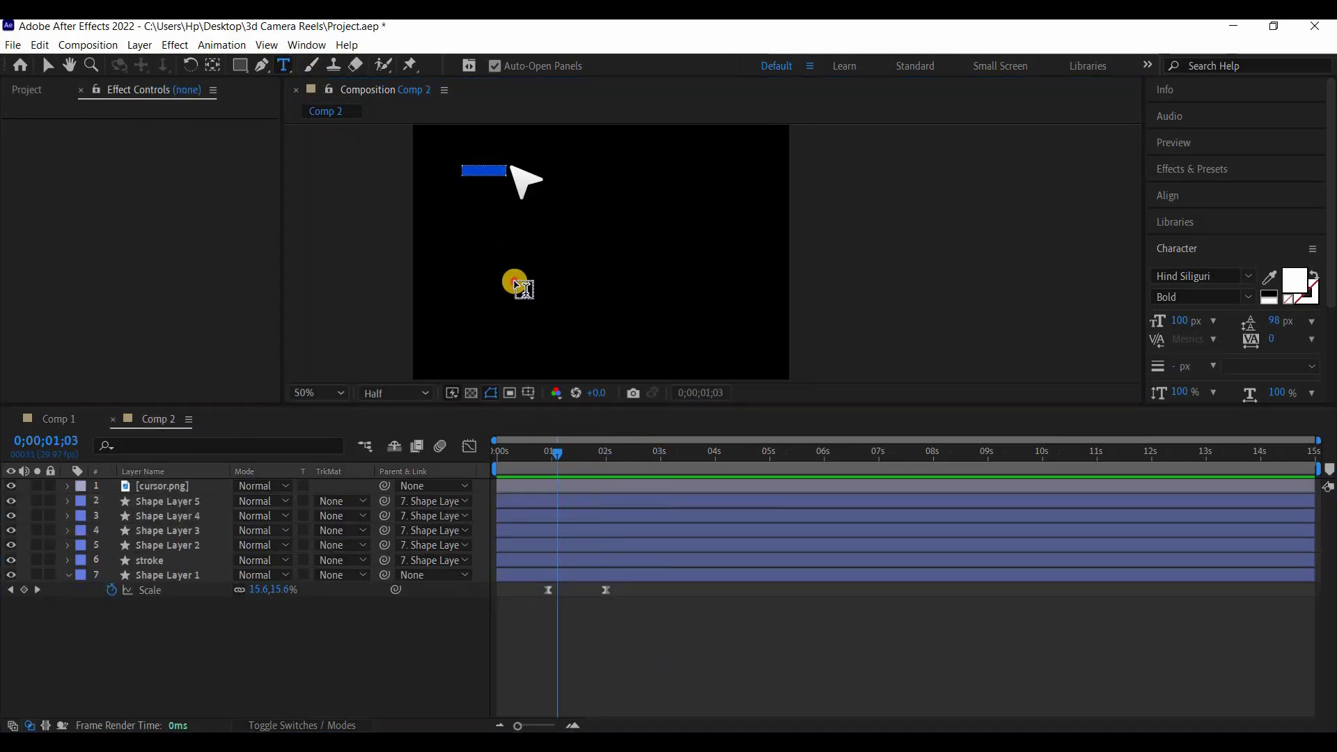
key("ctrl+v")
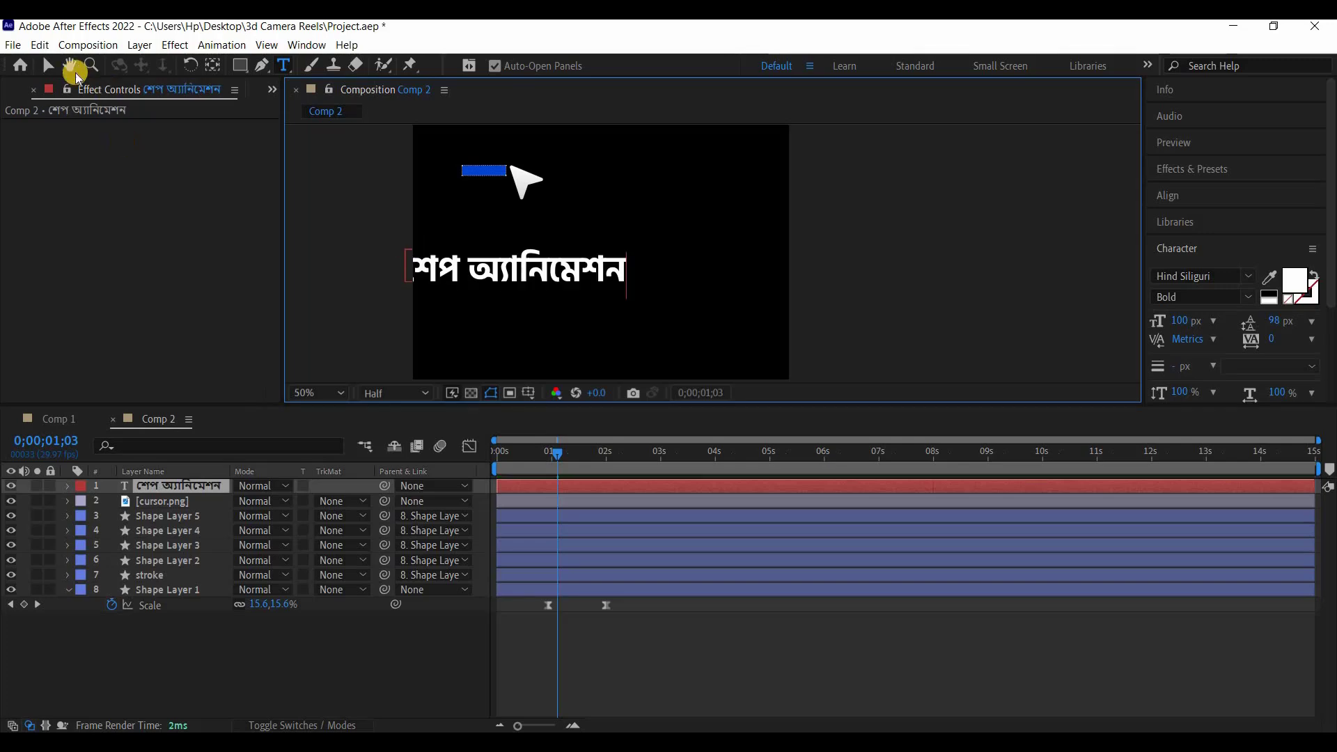
Move the text onto the middle of the full-size blue rectangle and save the project
left_click(47, 65)
left_click_drag(546, 289, 654, 272)
left_click_drag(613, 465, 658, 471)
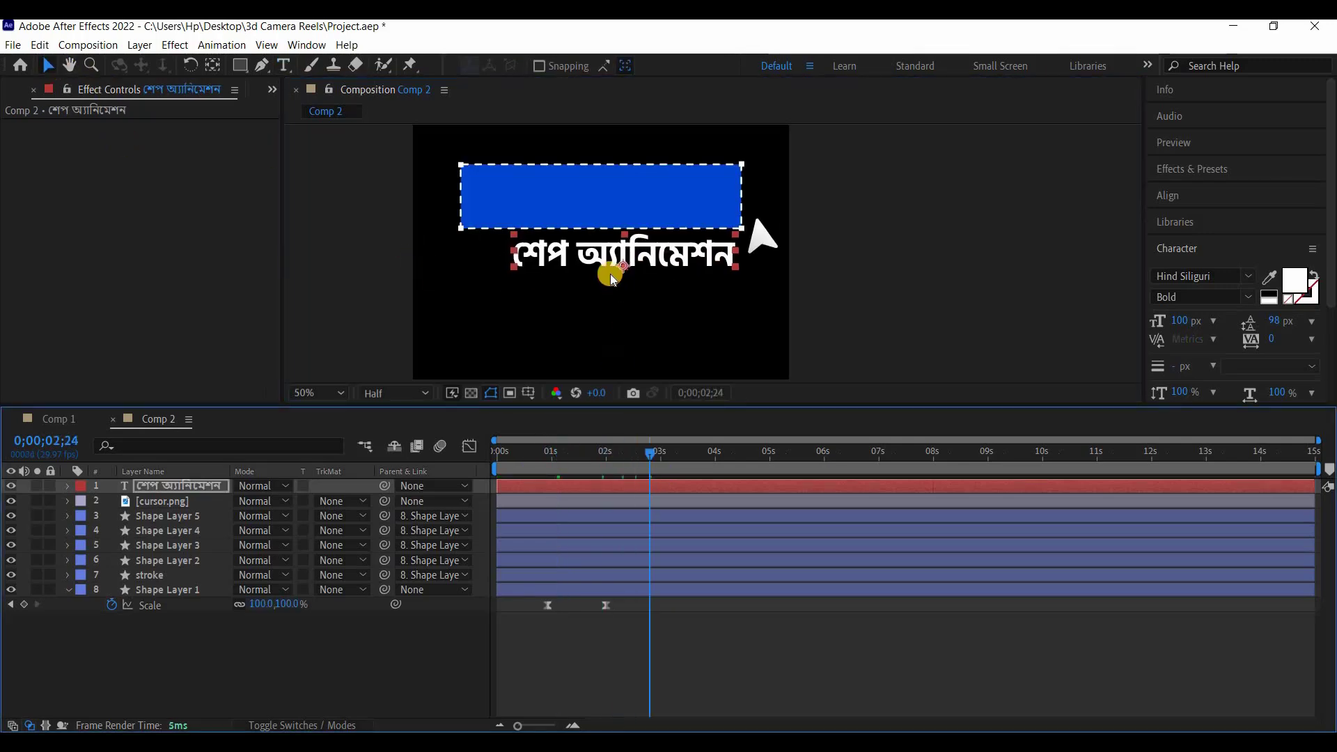
left_click_drag(602, 253, 577, 195)
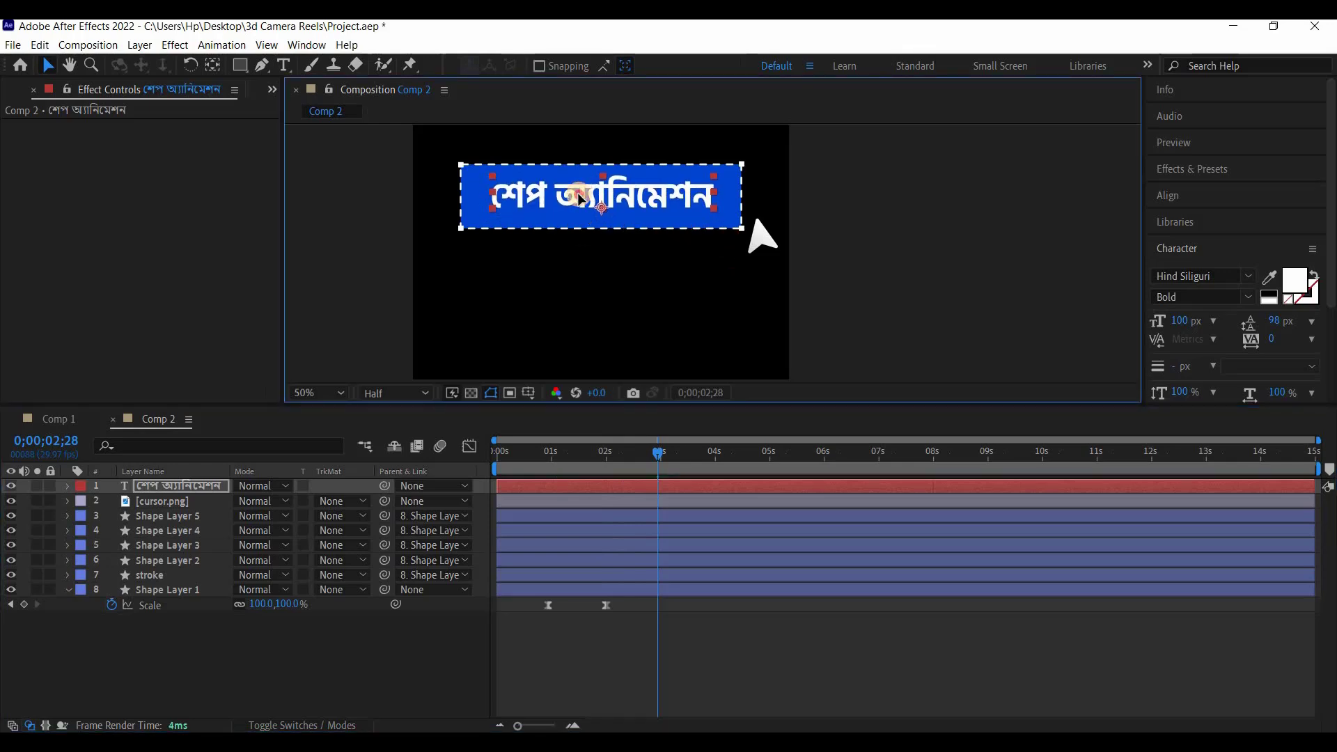
key("ctrl+s")
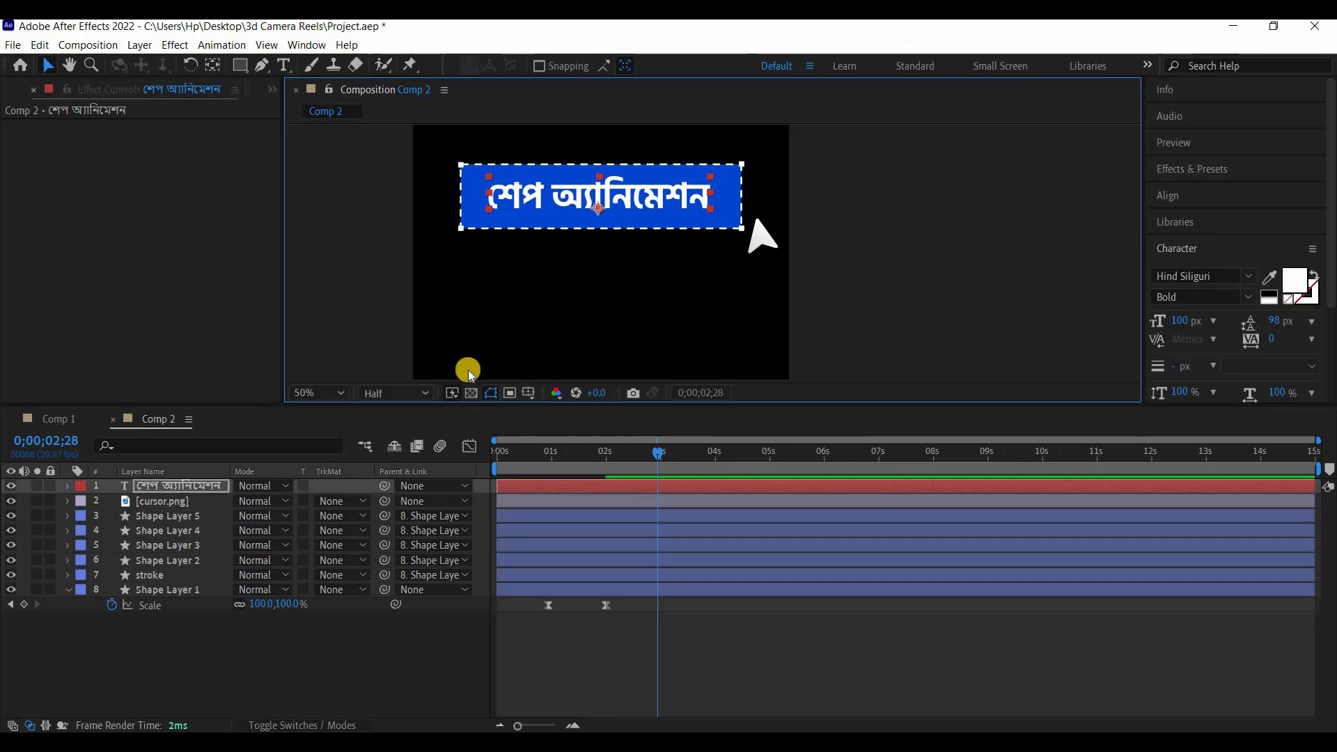
key("ctrl+s")
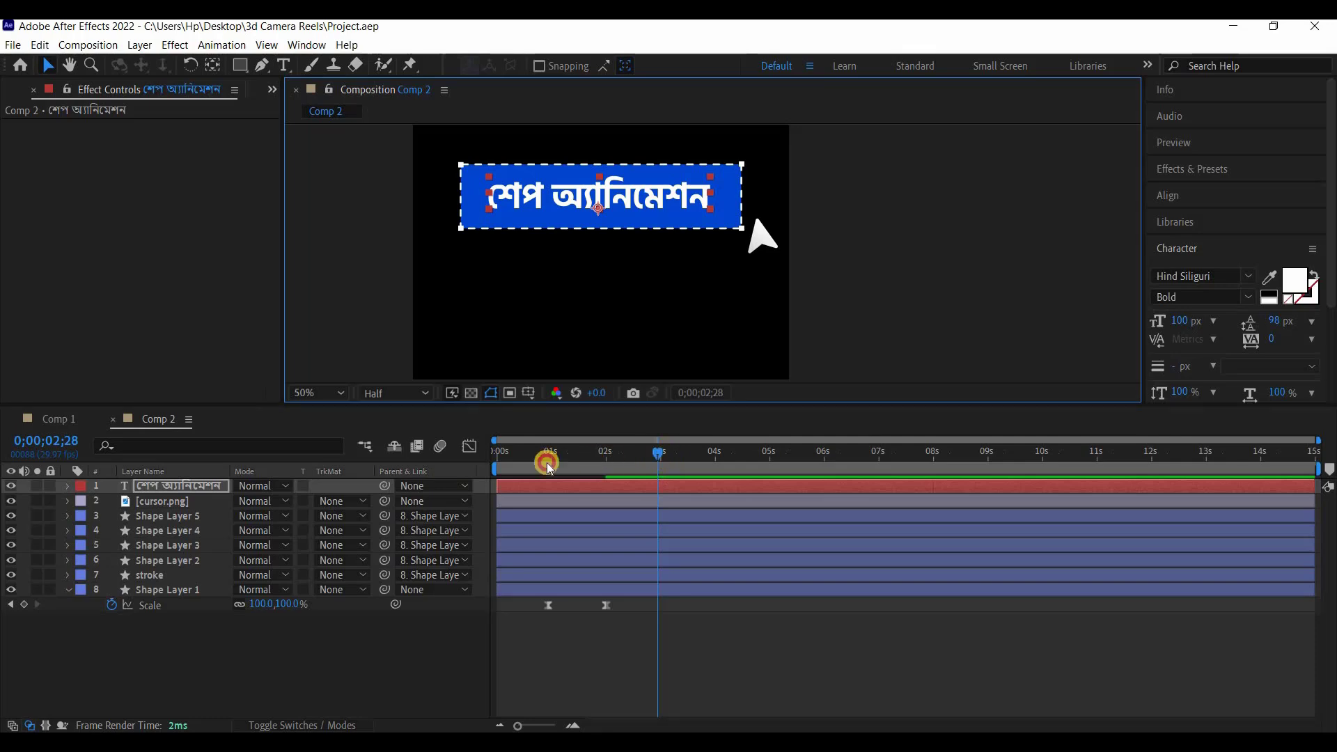
Return to the first frame, select the text layer, and bring the Animation Composer 3 window fully into view
left_click_drag(546, 462, 509, 473)
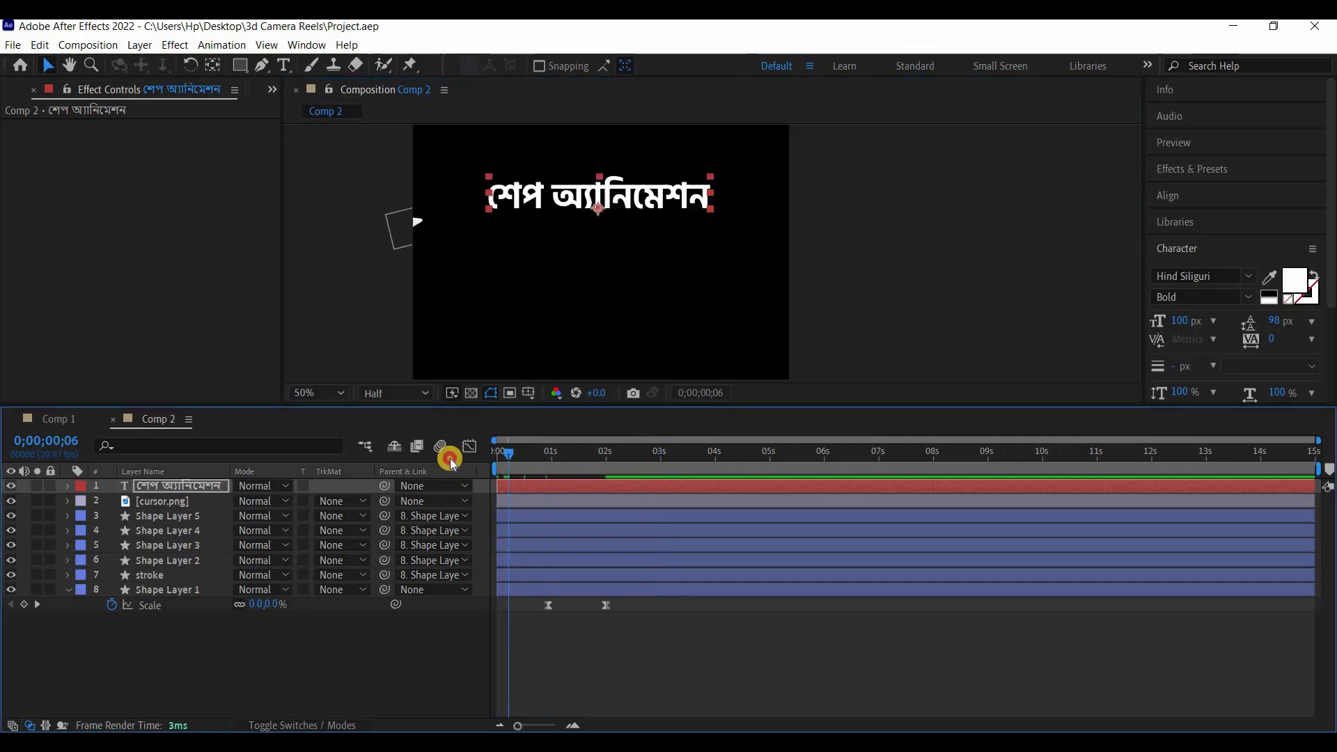
key("Home")
left_click(518, 485)
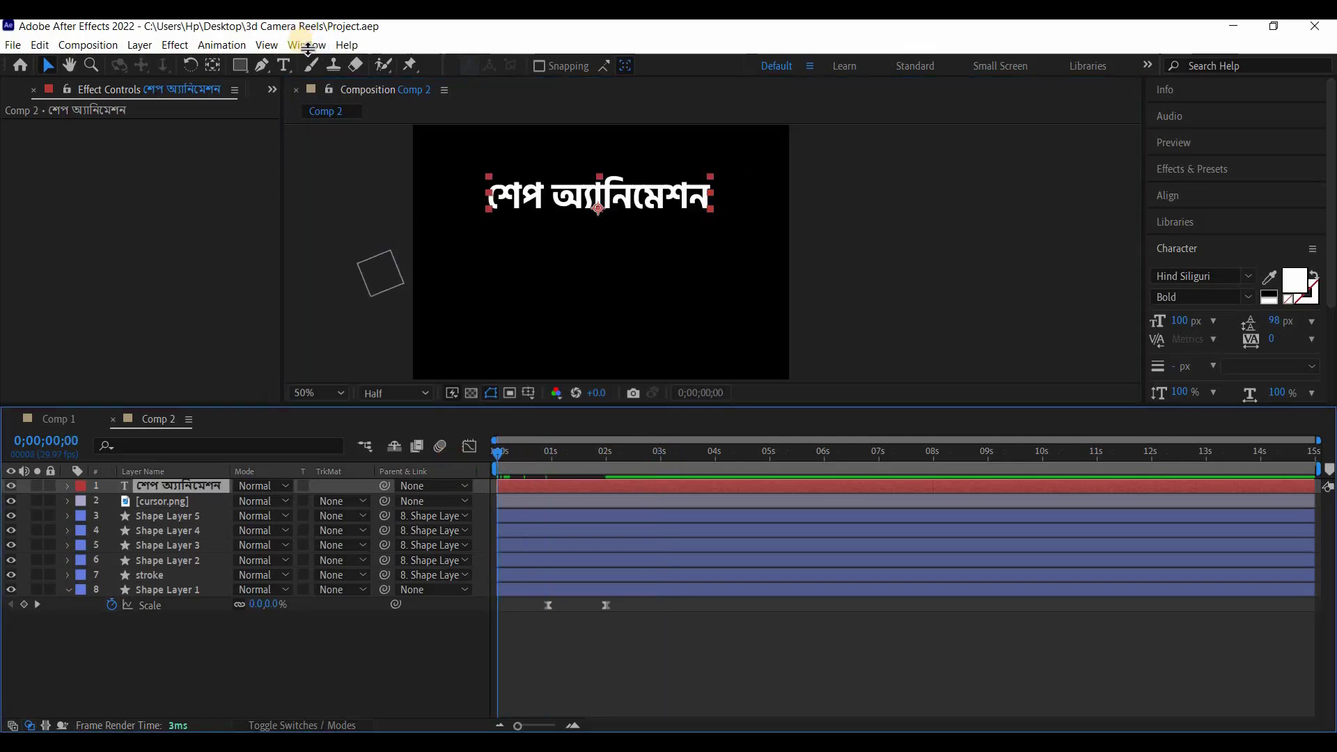
left_click(306, 45)
left_click(426, 132)
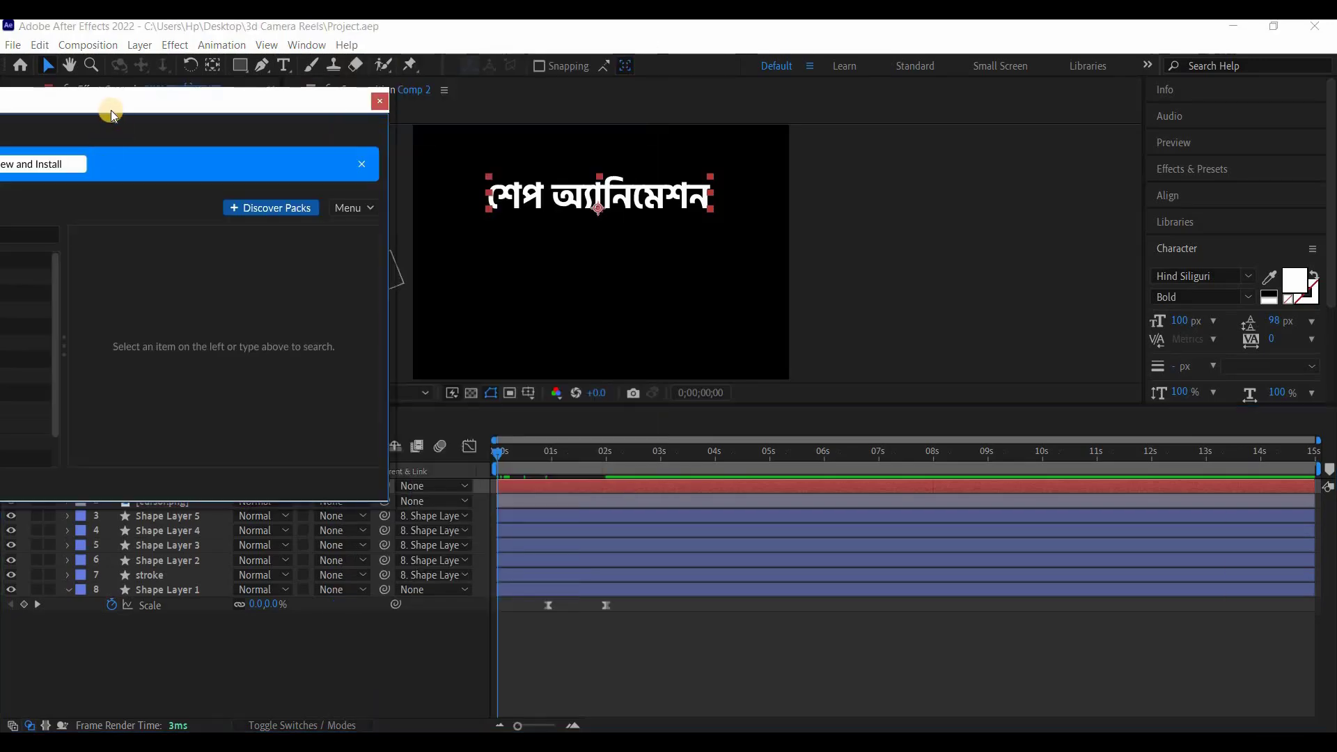
left_click_drag(110, 103, 272, 93)
left_click_drag(183, 99, 430, 109)
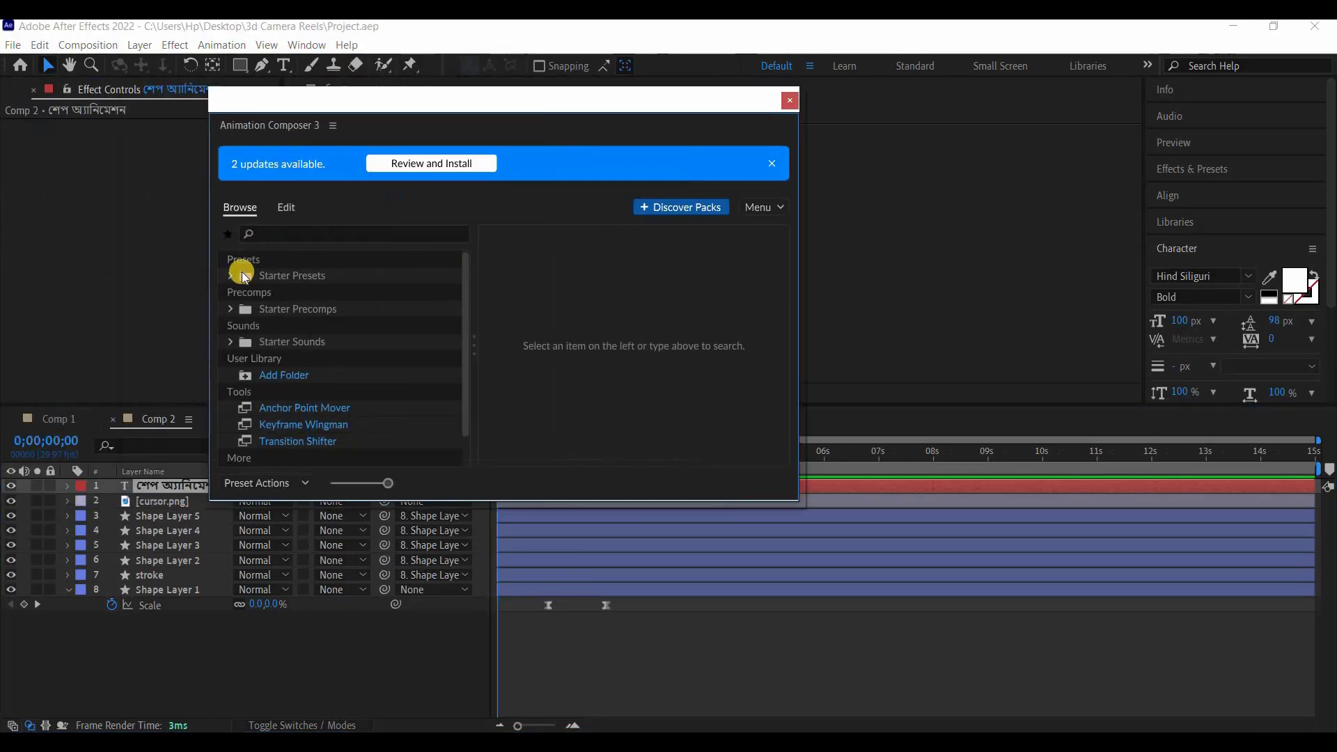
Apply the Overshoot Scale Characters text-layer transition with the Bottom option as an In animation, close Animation Composer and collapse the text layer
left_click(234, 276)
left_click(307, 325)
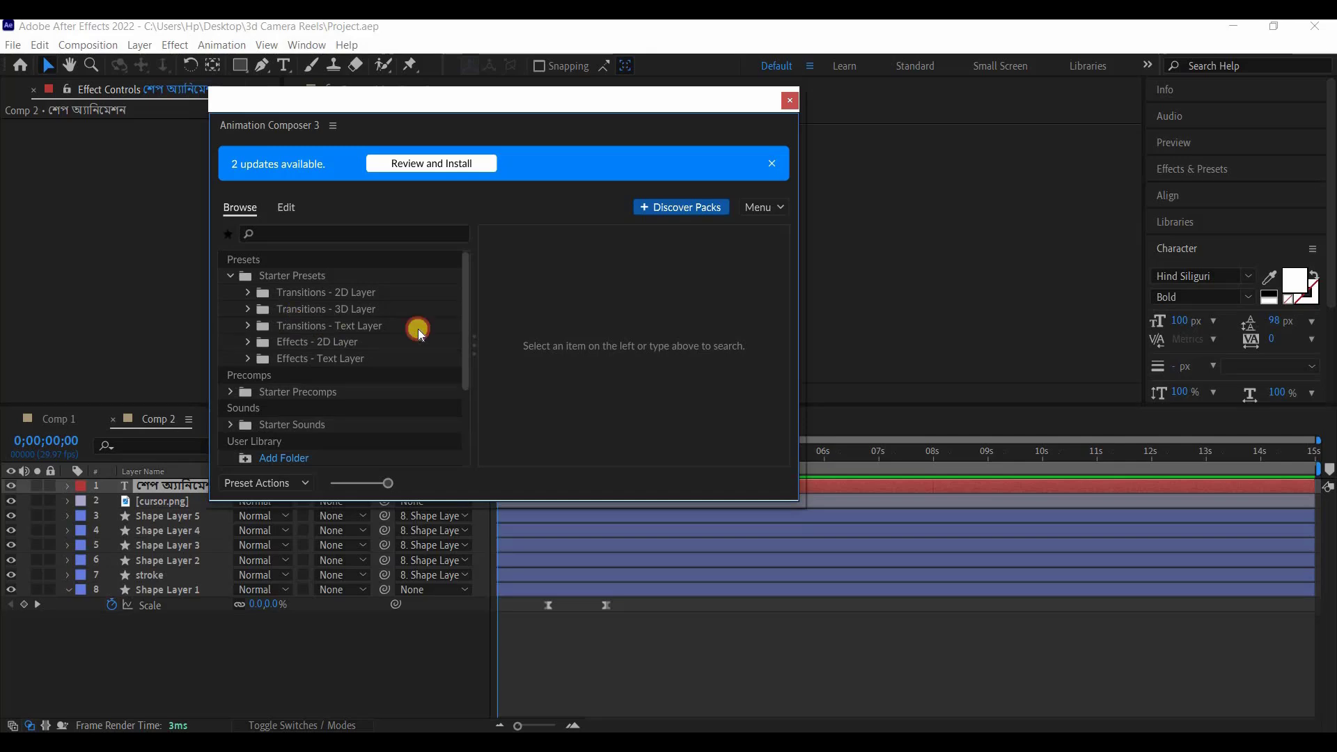
scroll(574, 348, "down", 2)
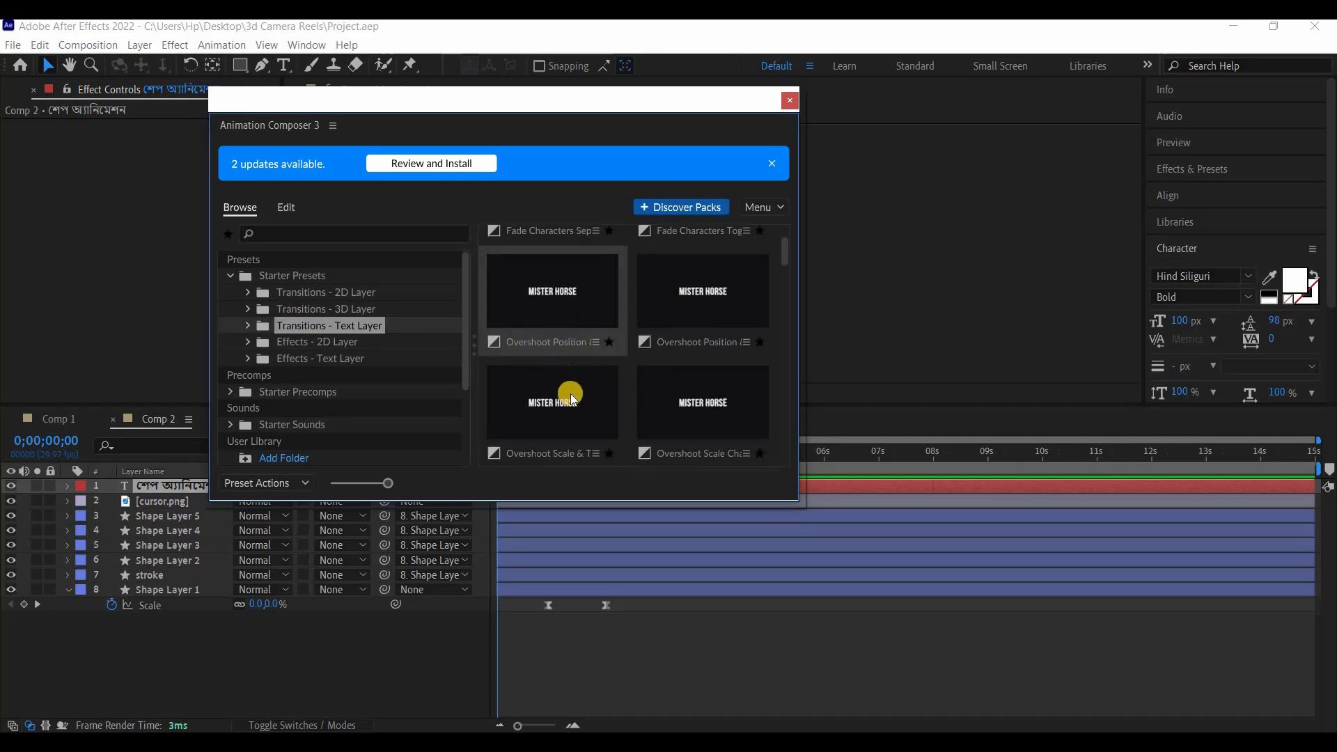
left_click(678, 309)
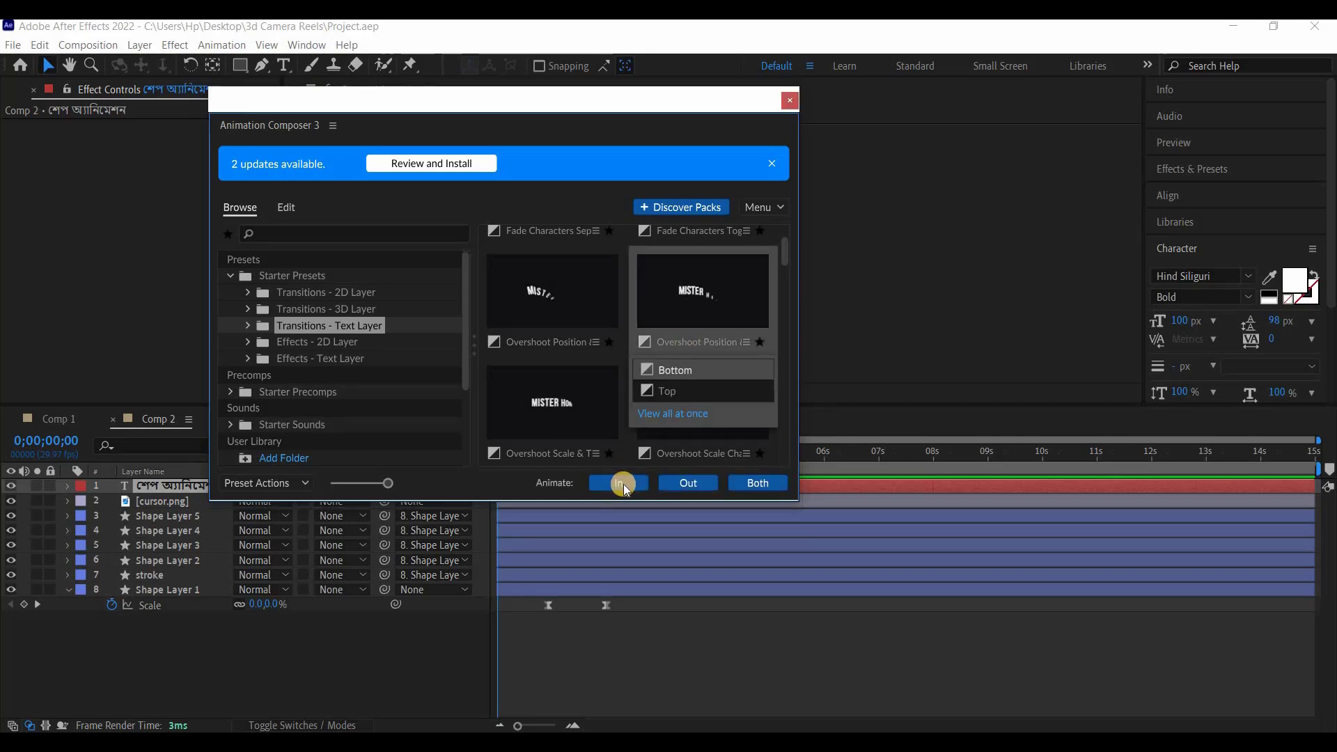
left_click(547, 398)
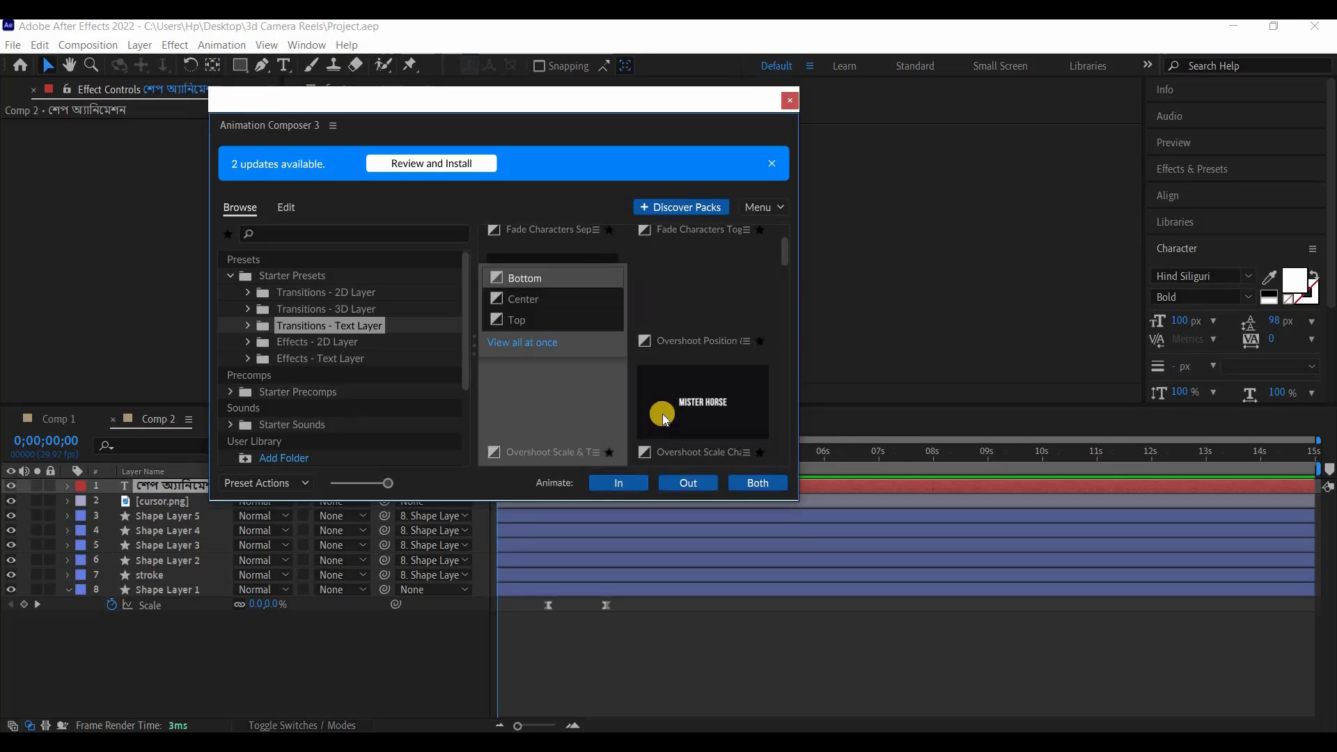
left_click(658, 411)
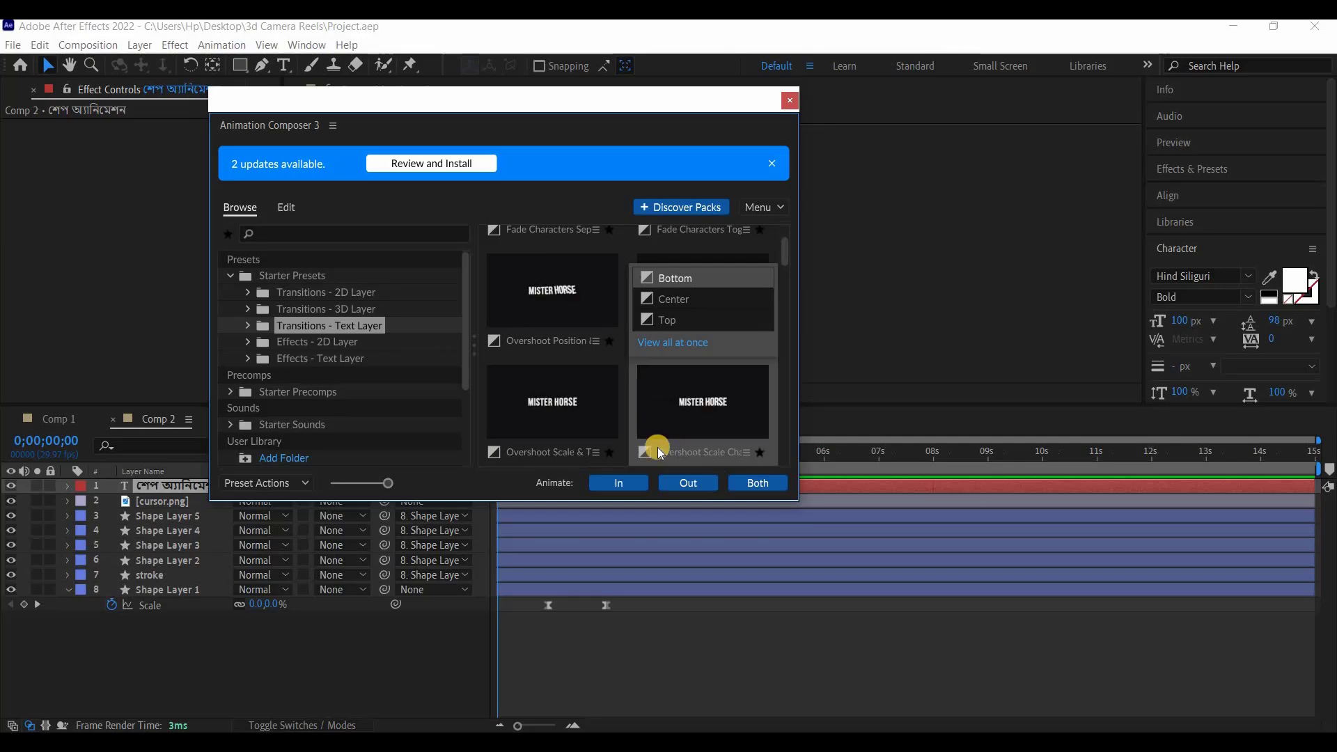
left_click(618, 483)
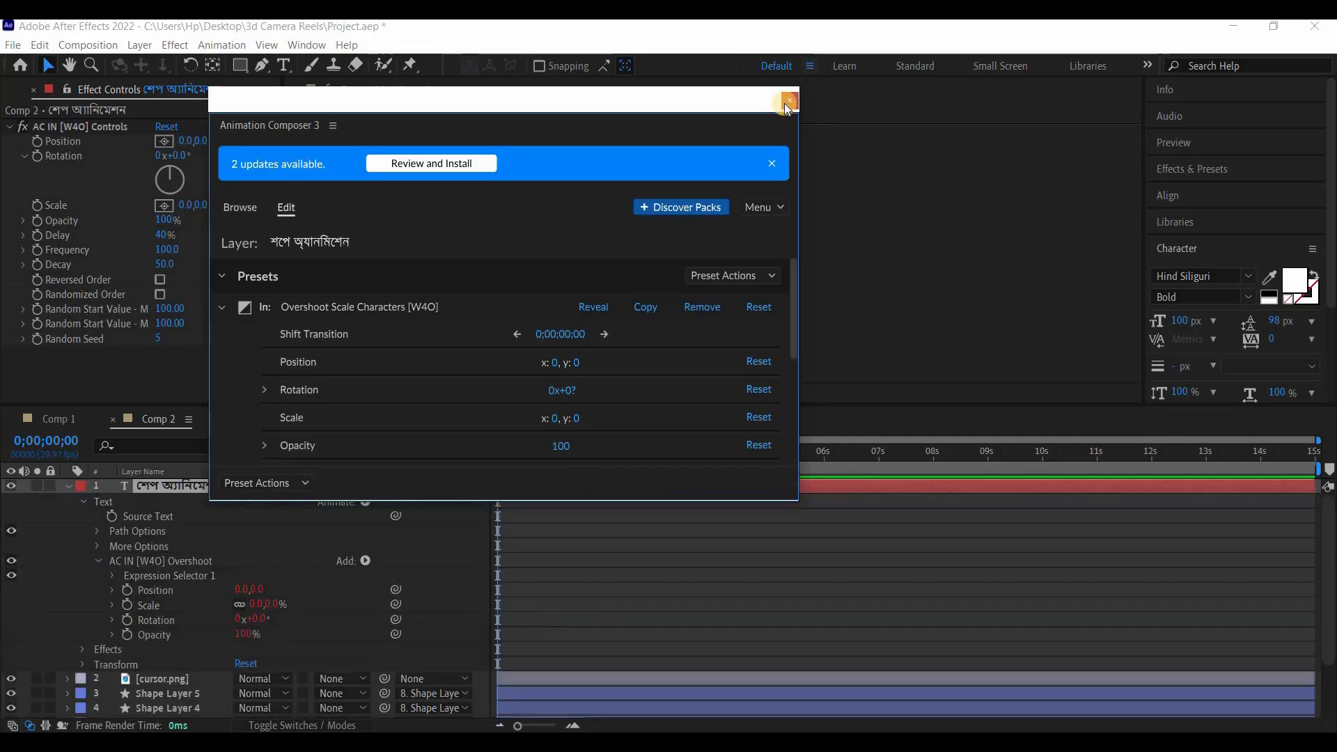
left_click(787, 103)
left_click(70, 485)
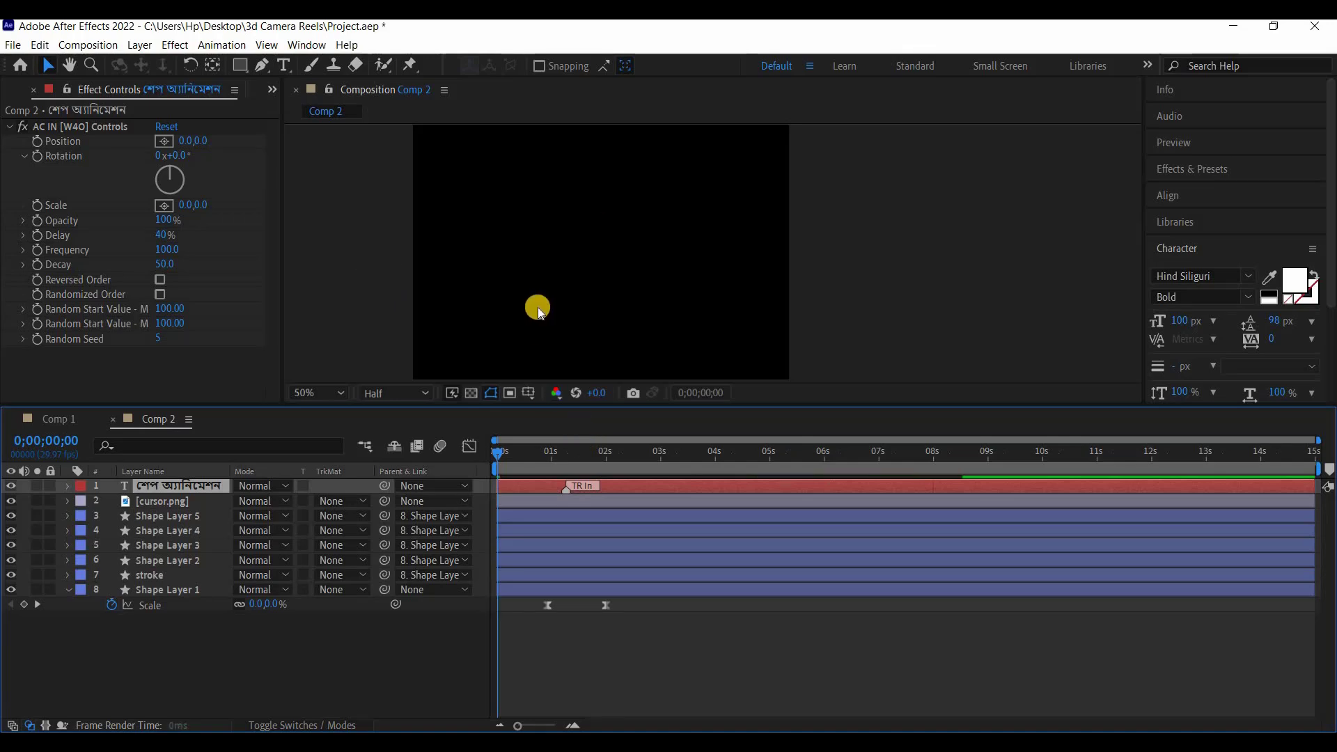
Shift the text layer in the timeline to start a little after the one-second mark, previewing its timing from the first frame
key("space")
left_click_drag(542, 488, 592, 491)
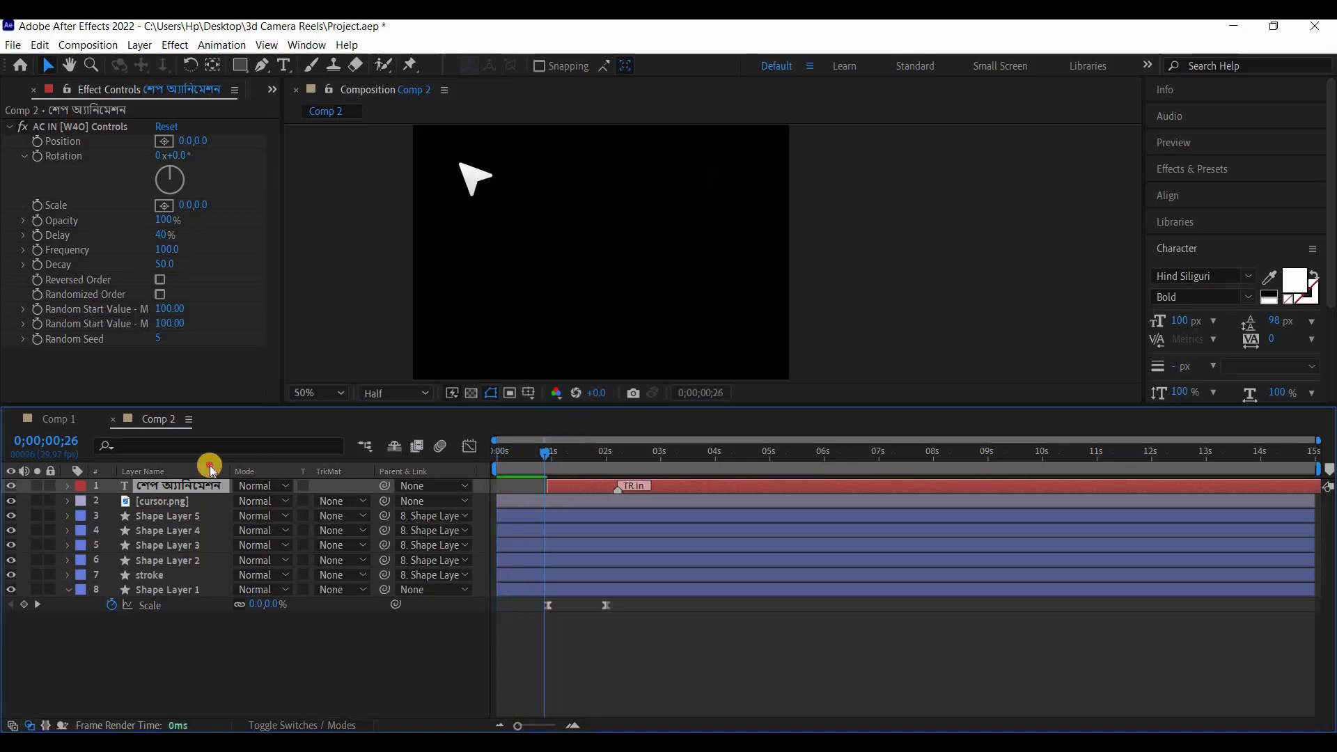
key("Home")
key("space")
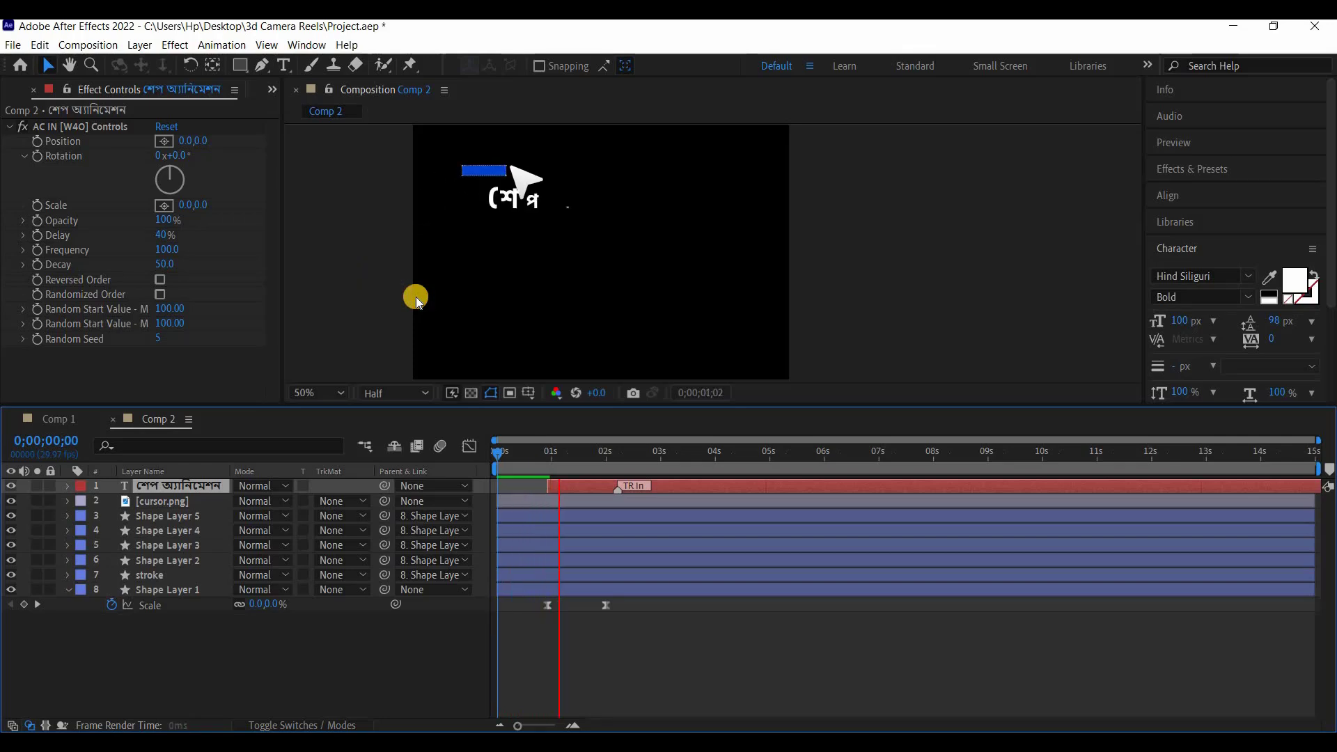
left_click_drag(578, 490, 602, 491)
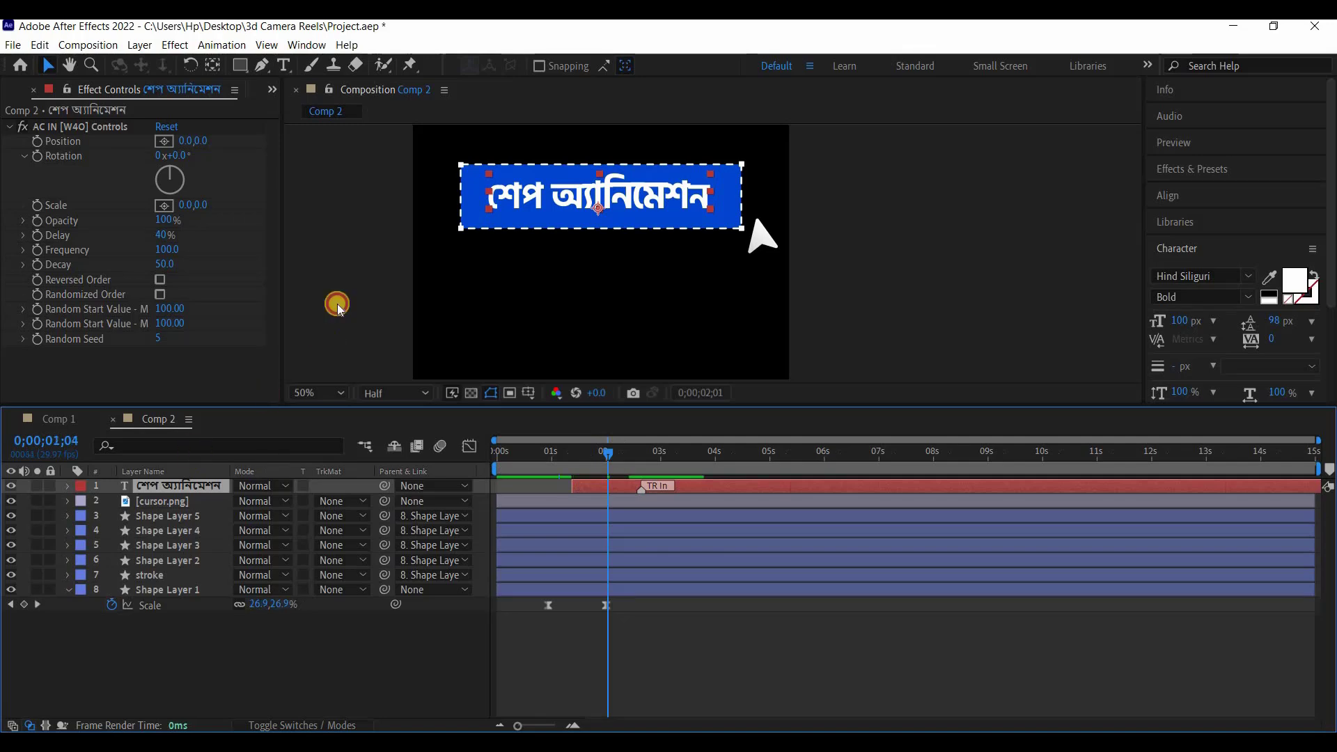
key("Home")
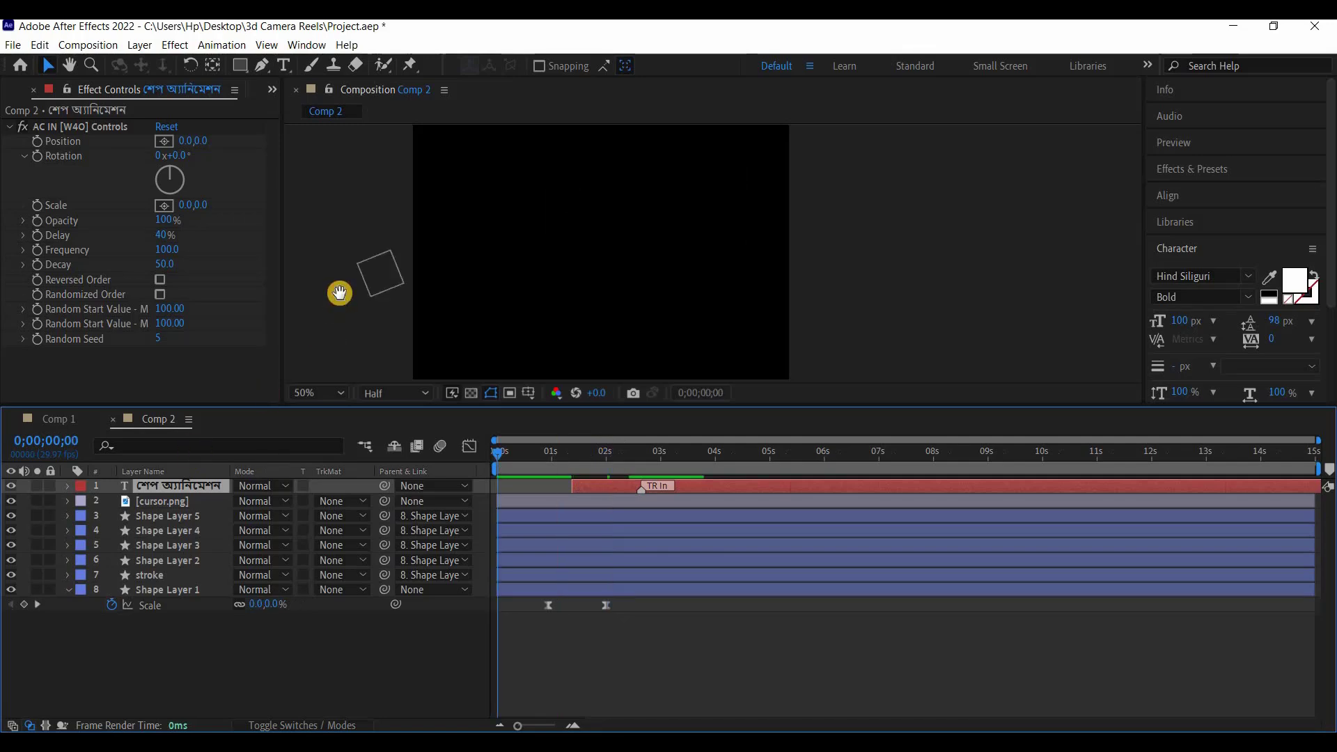
key("space")
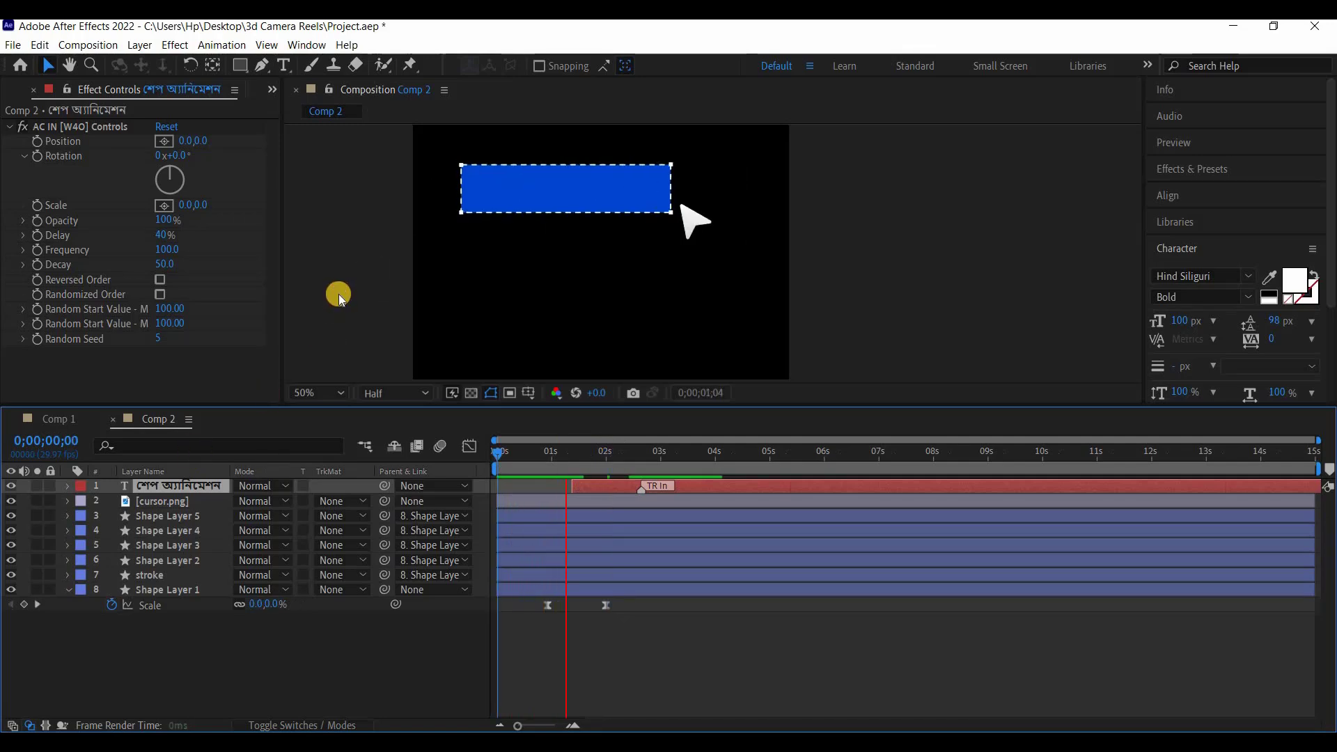
key("space")
Shift the text layer slightly earlier to start at about 0;00;01;08, preview from the first frame and save the project
left_click_drag(603, 476, 591, 484)
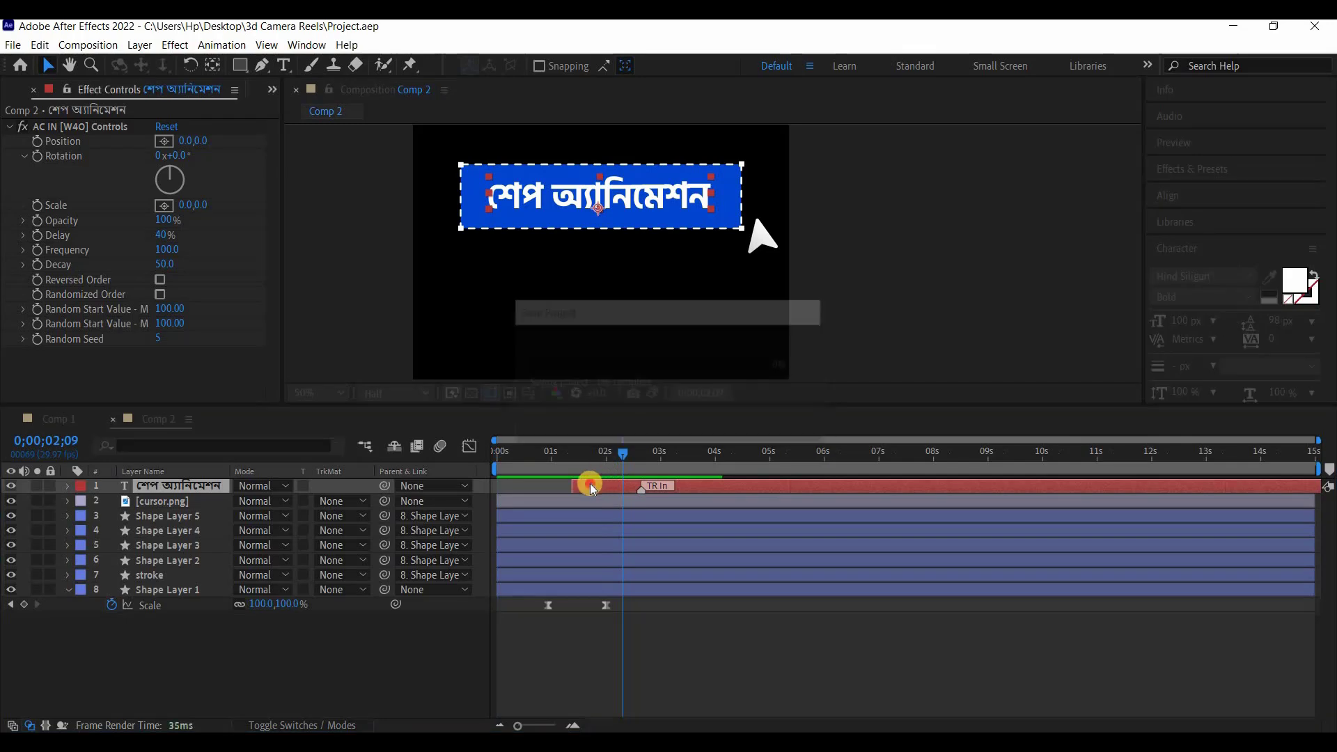
left_click(181, 342)
key("Home")
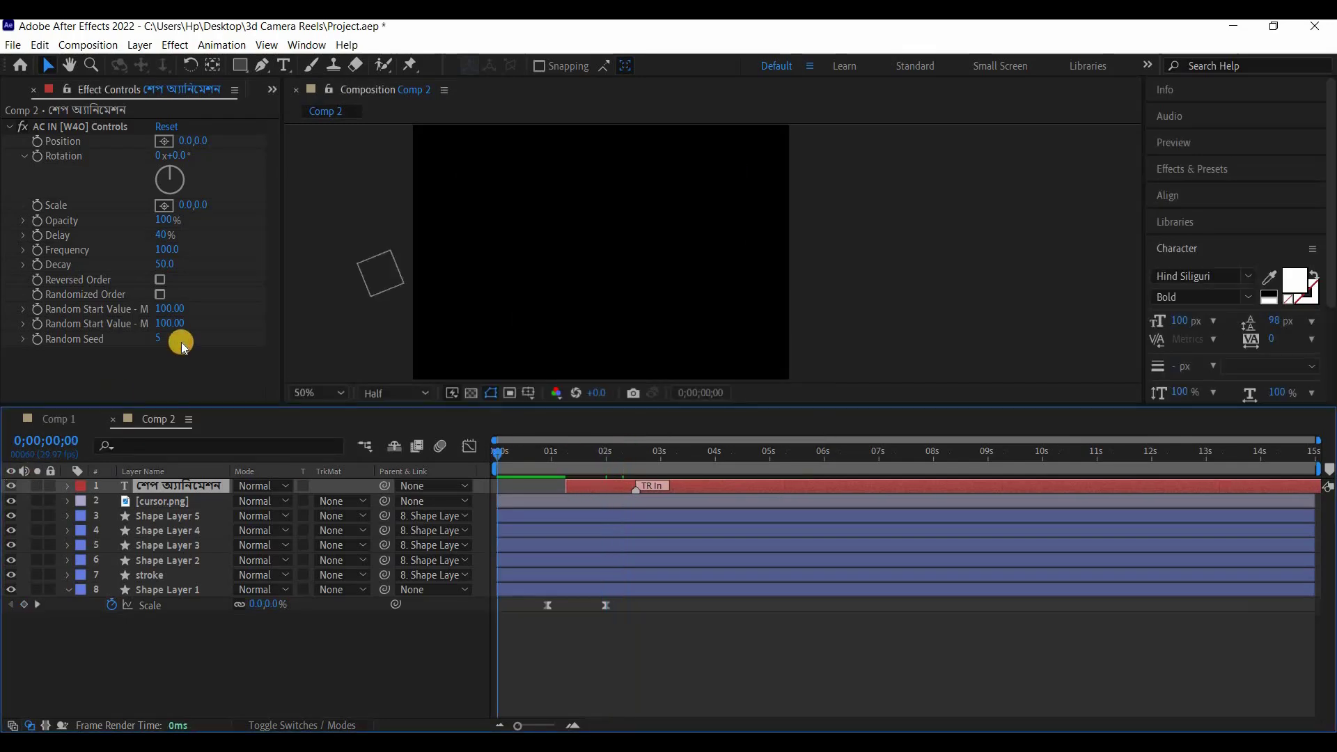
key("space")
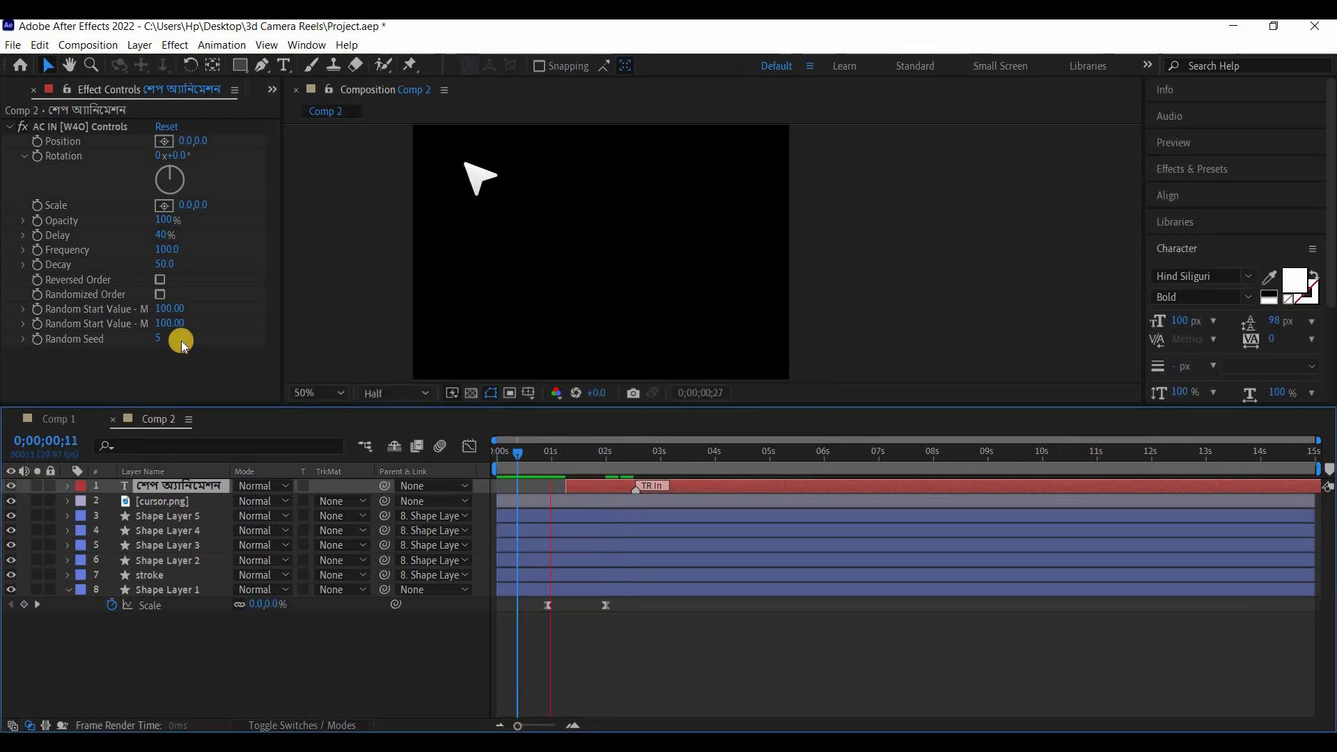
key("space")
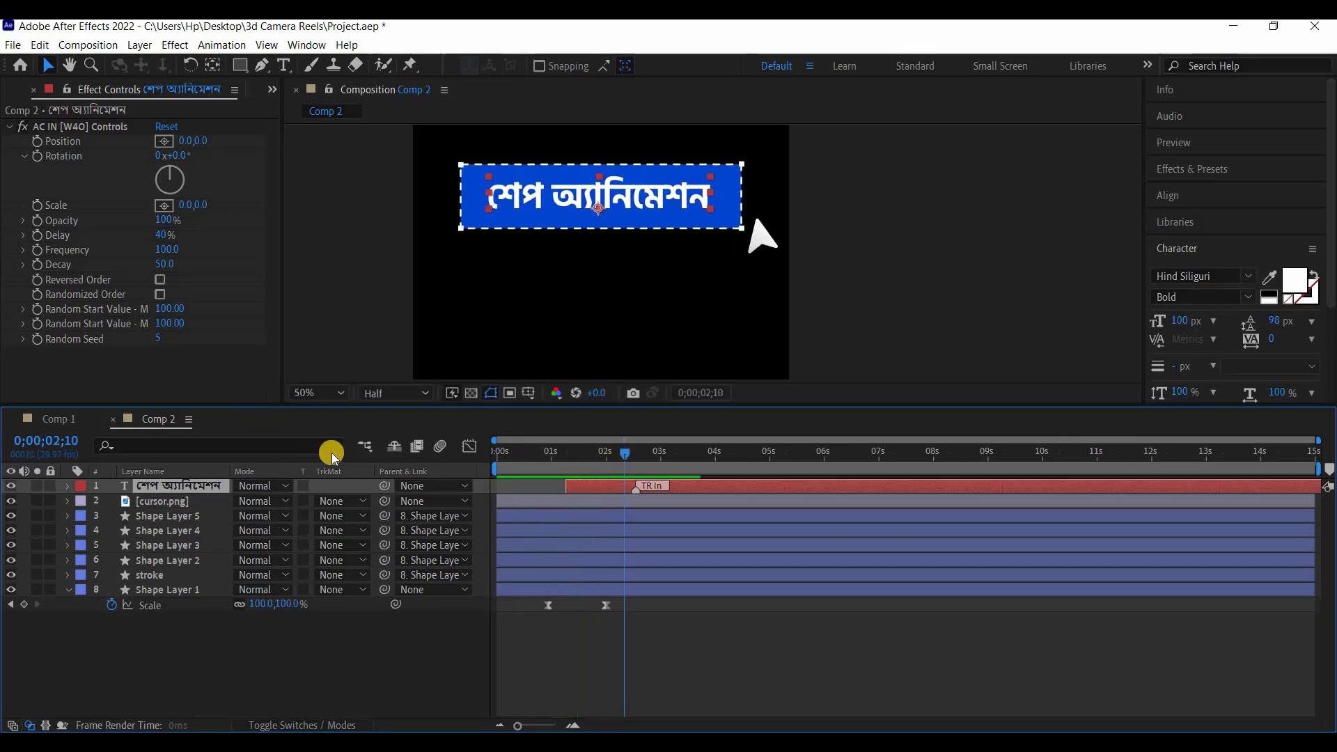
key("ctrl+s")
Apply the Gradient Ramp effect to the Bengali text layer with the time set to its start at 0;00;01;08
left_click_drag(612, 454, 567, 483)
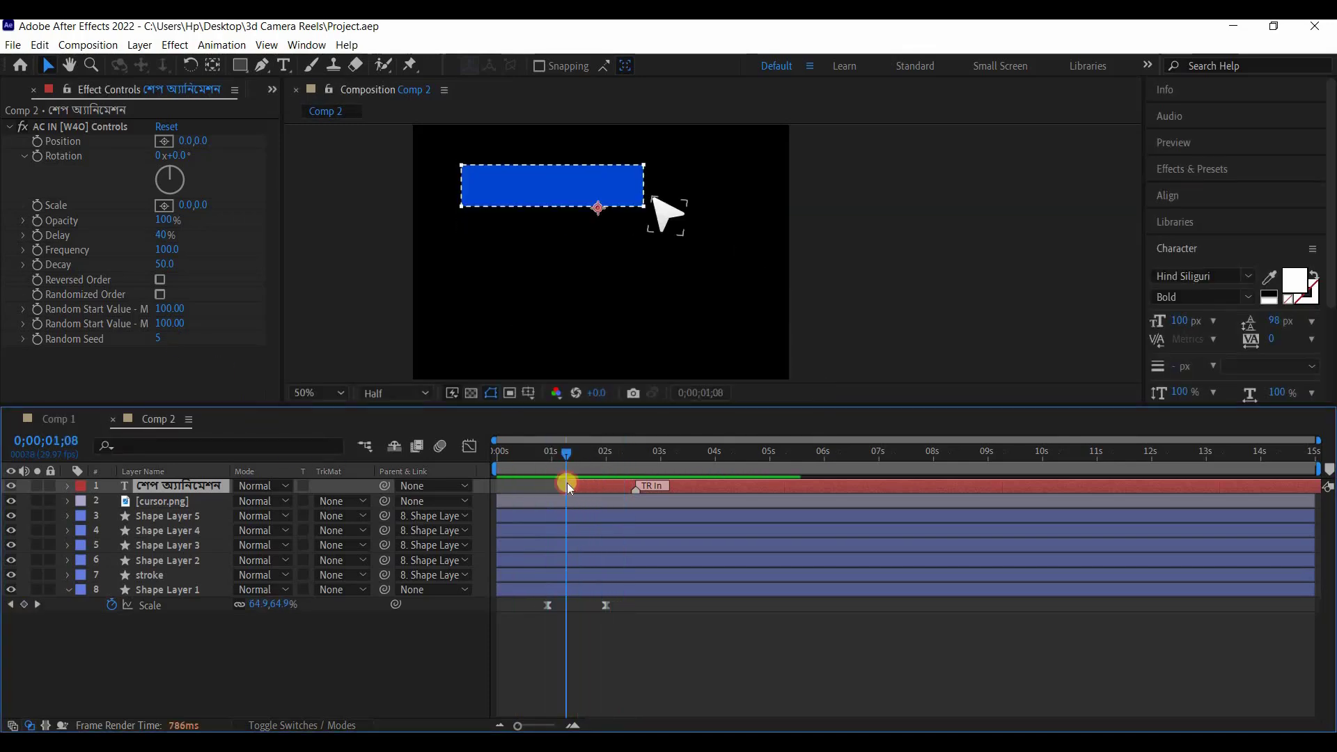
left_click(1191, 169)
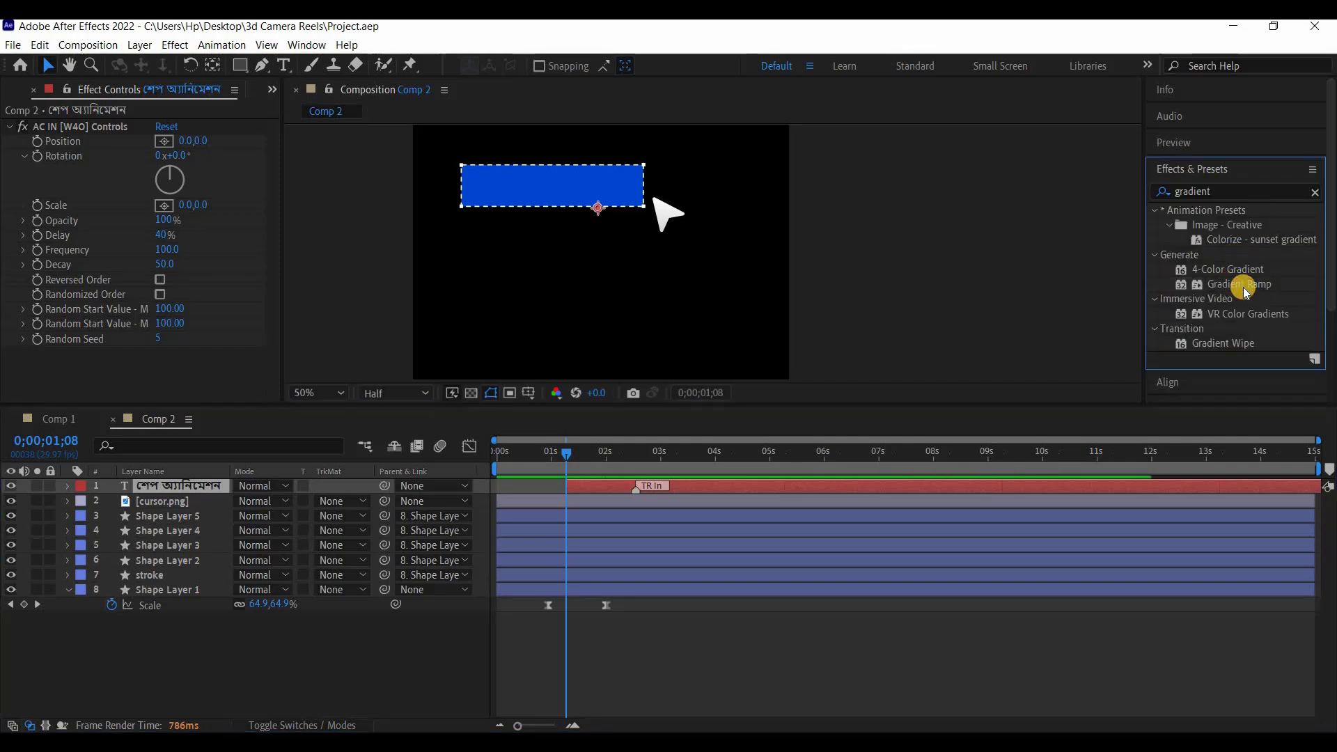
left_click(1237, 285)
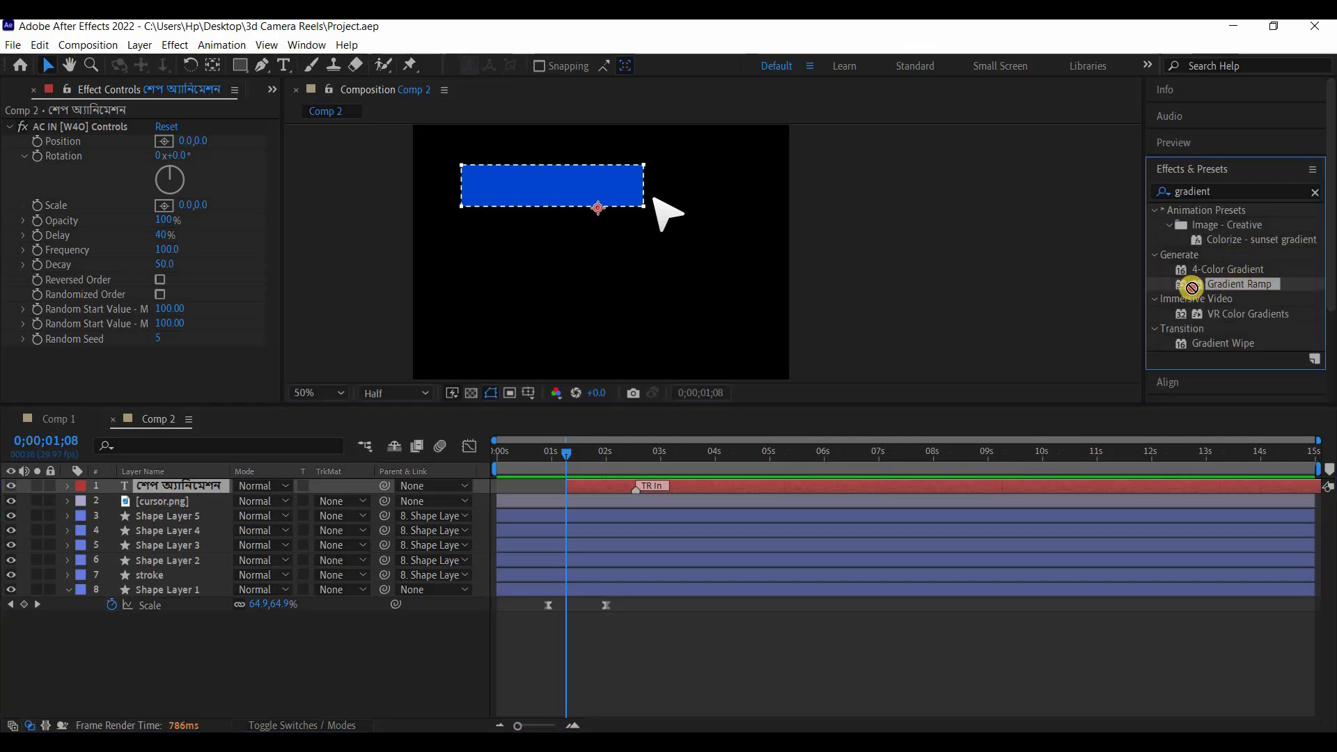
left_click_drag(1192, 288, 202, 481)
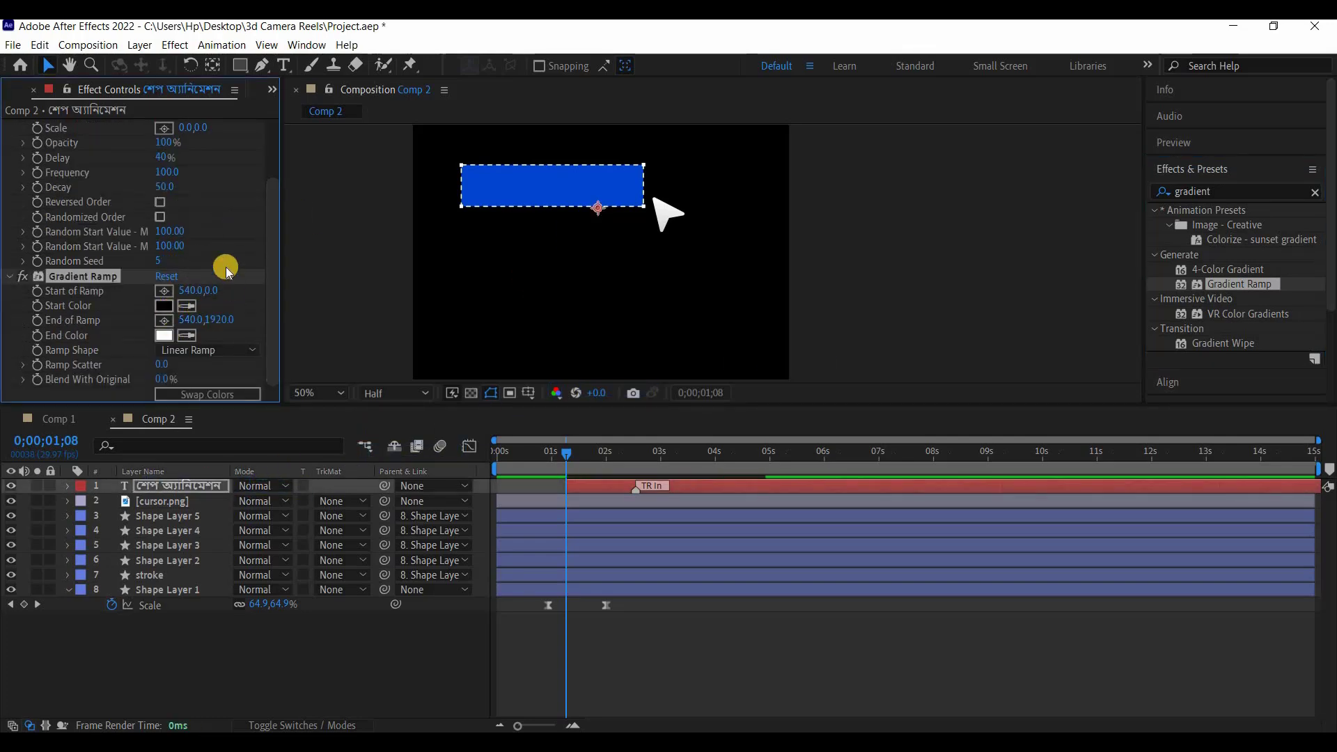
Set the Gradient Ramp's Start Color to bright yellow (FFF613) and its End Color to orange (F79E09)
left_click(159, 313)
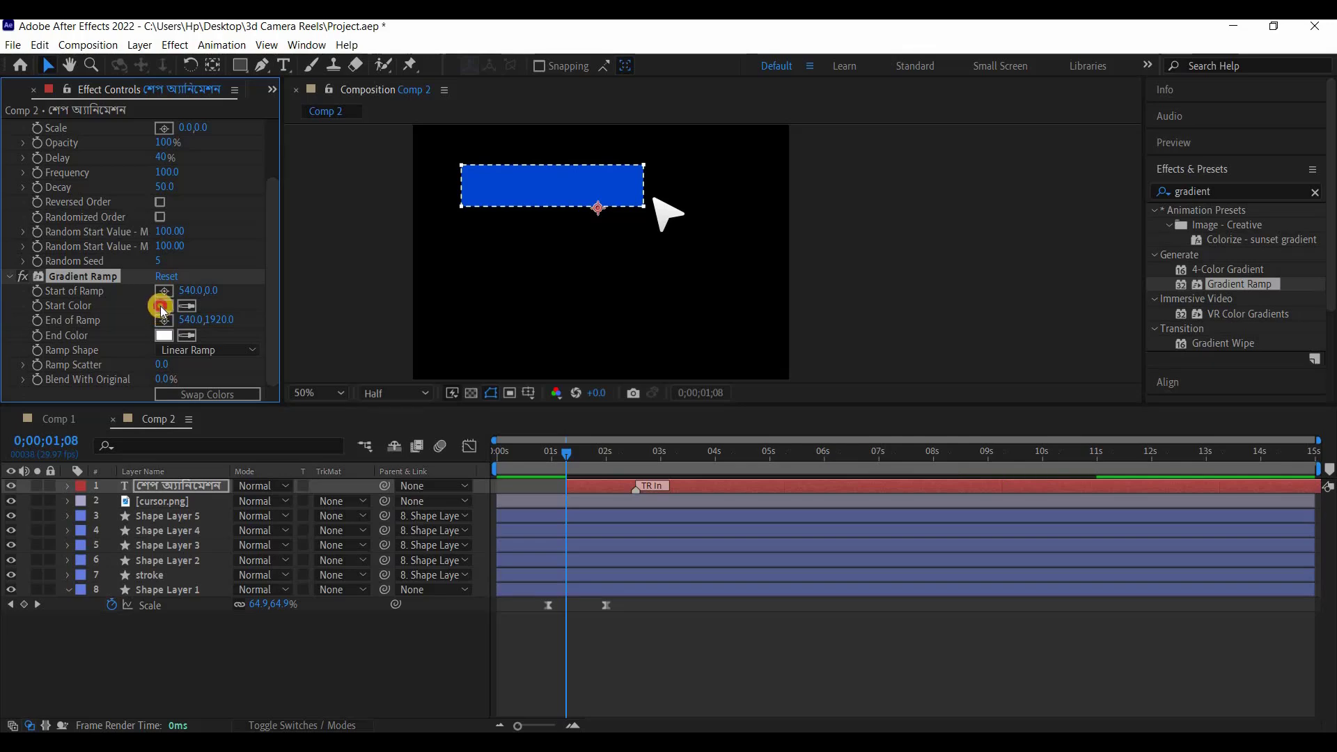
left_click(1188, 417)
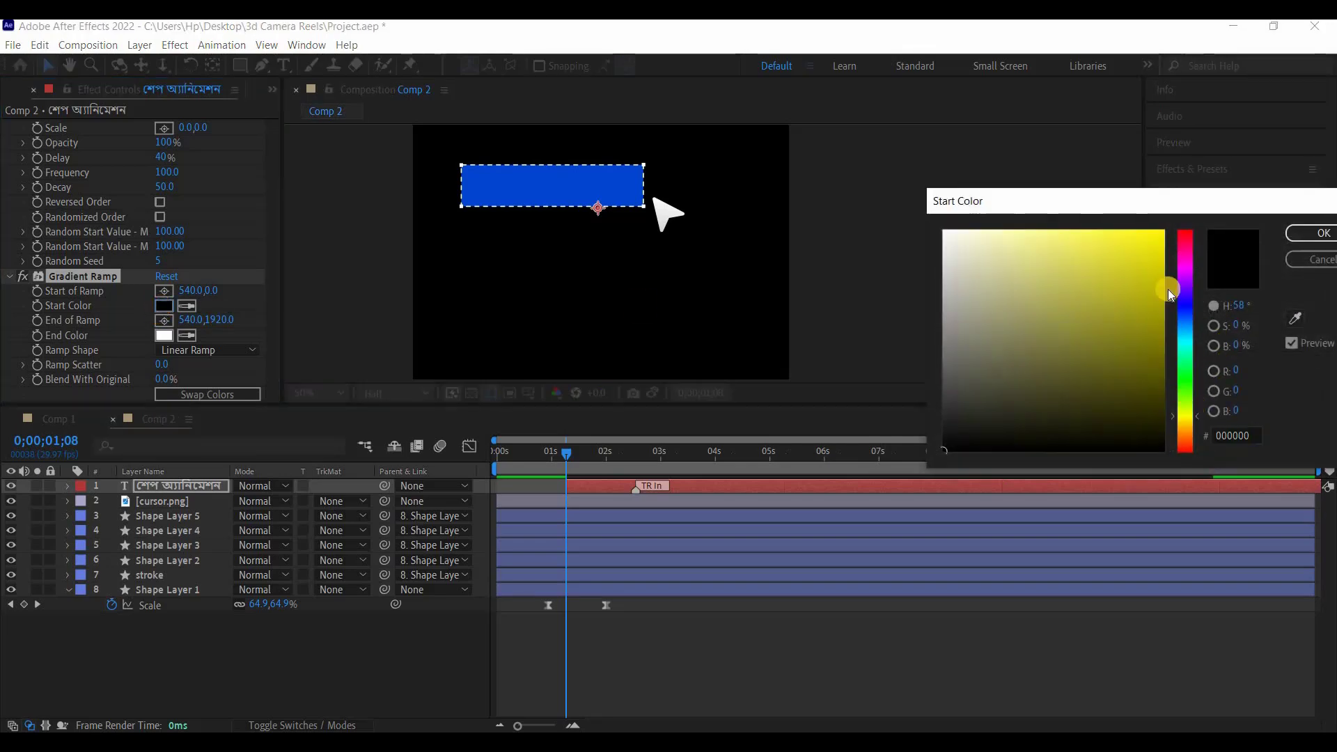
left_click(1147, 230)
left_click(1322, 233)
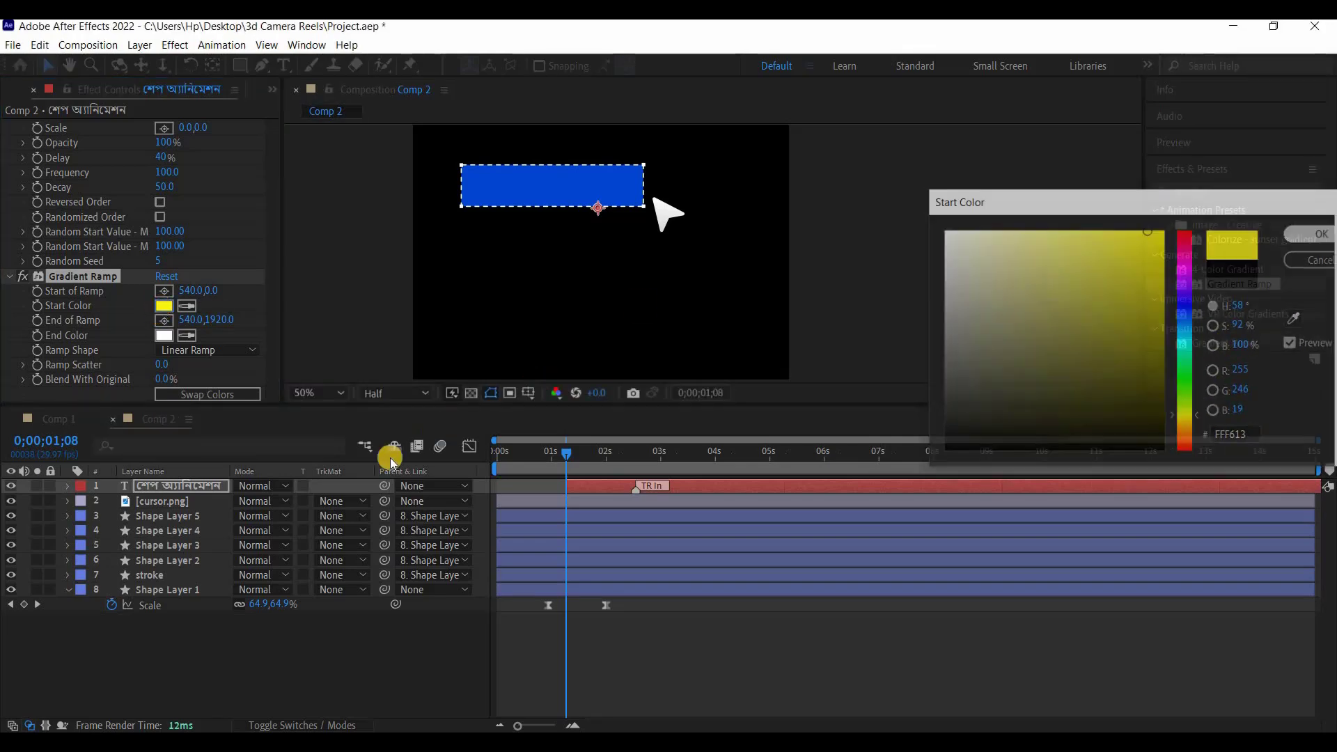
left_click(165, 337)
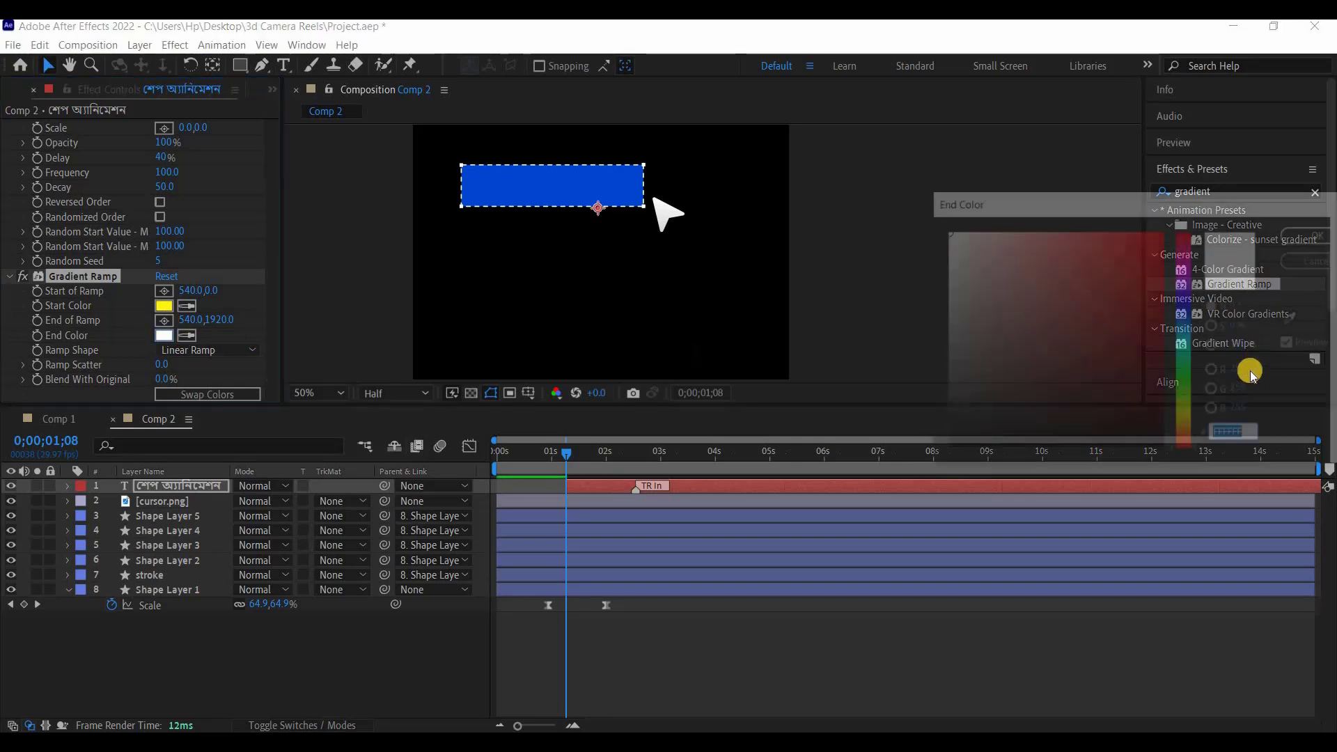
left_click(1182, 429)
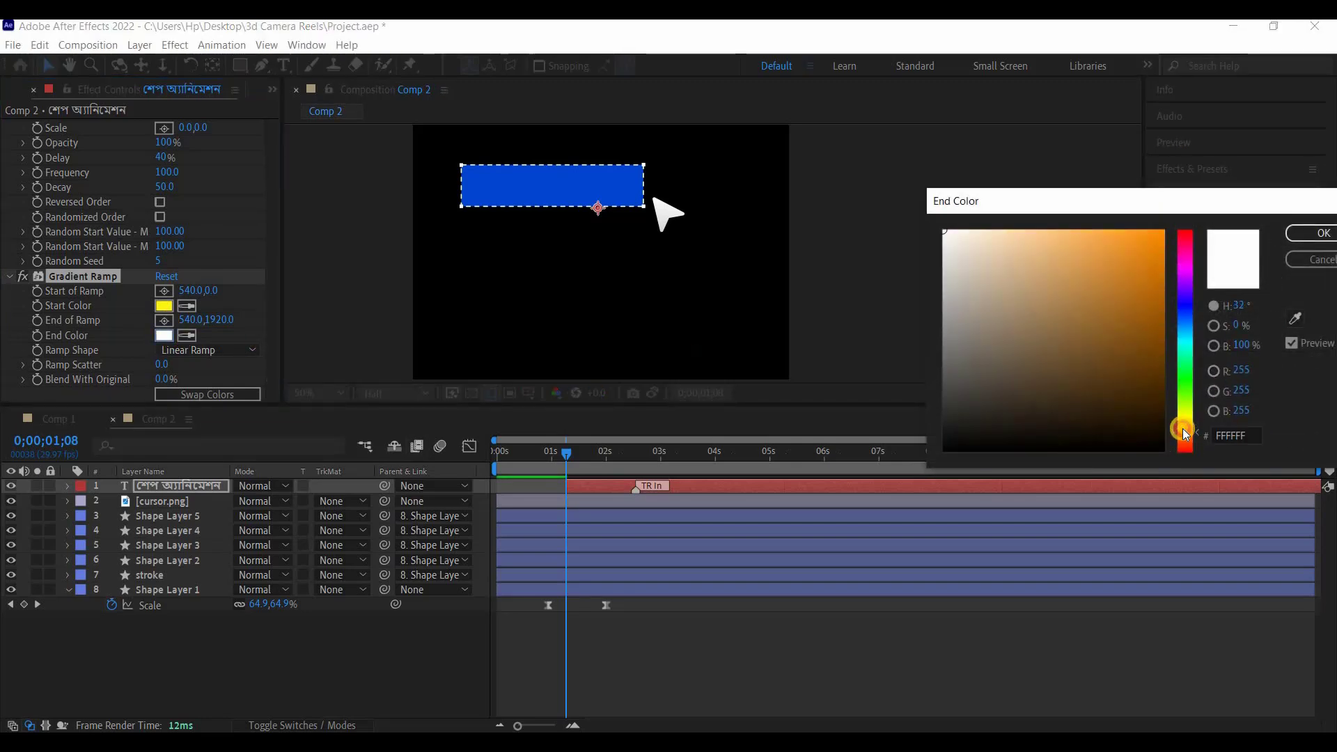
left_click(1155, 235)
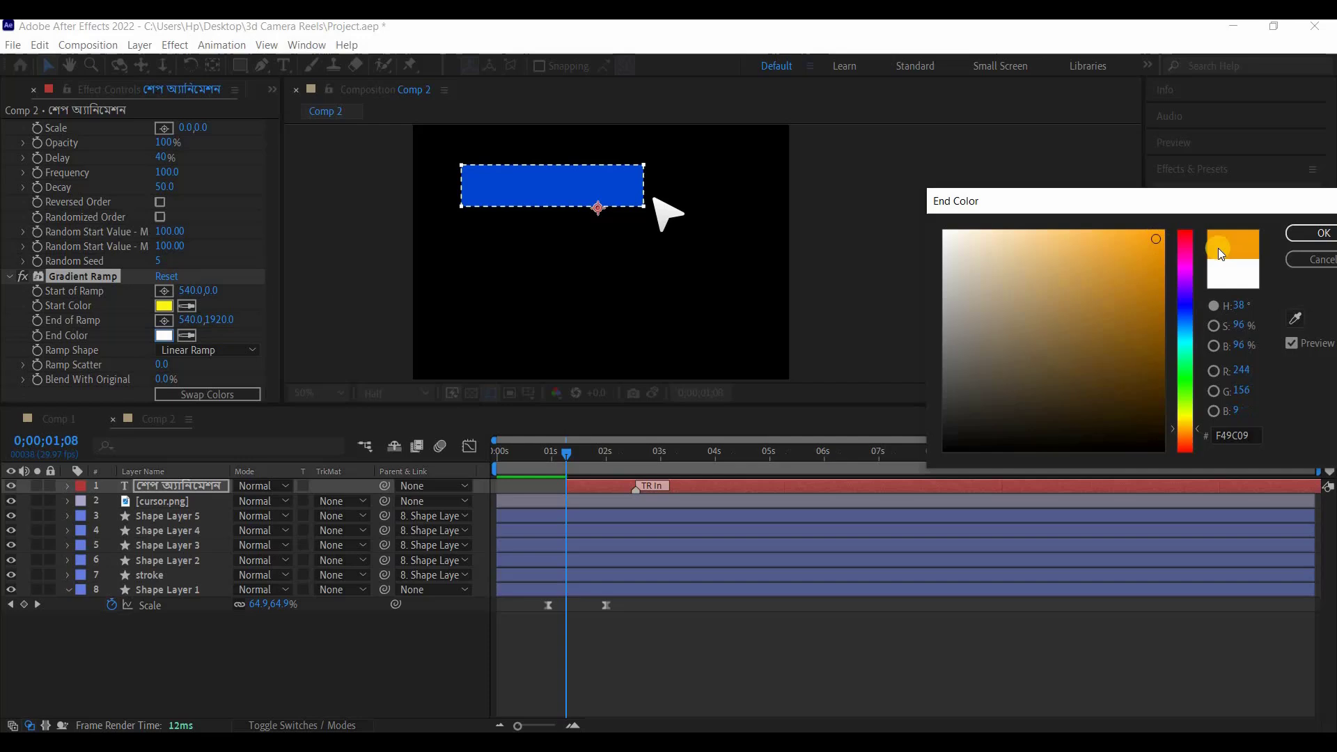
left_click(1302, 235)
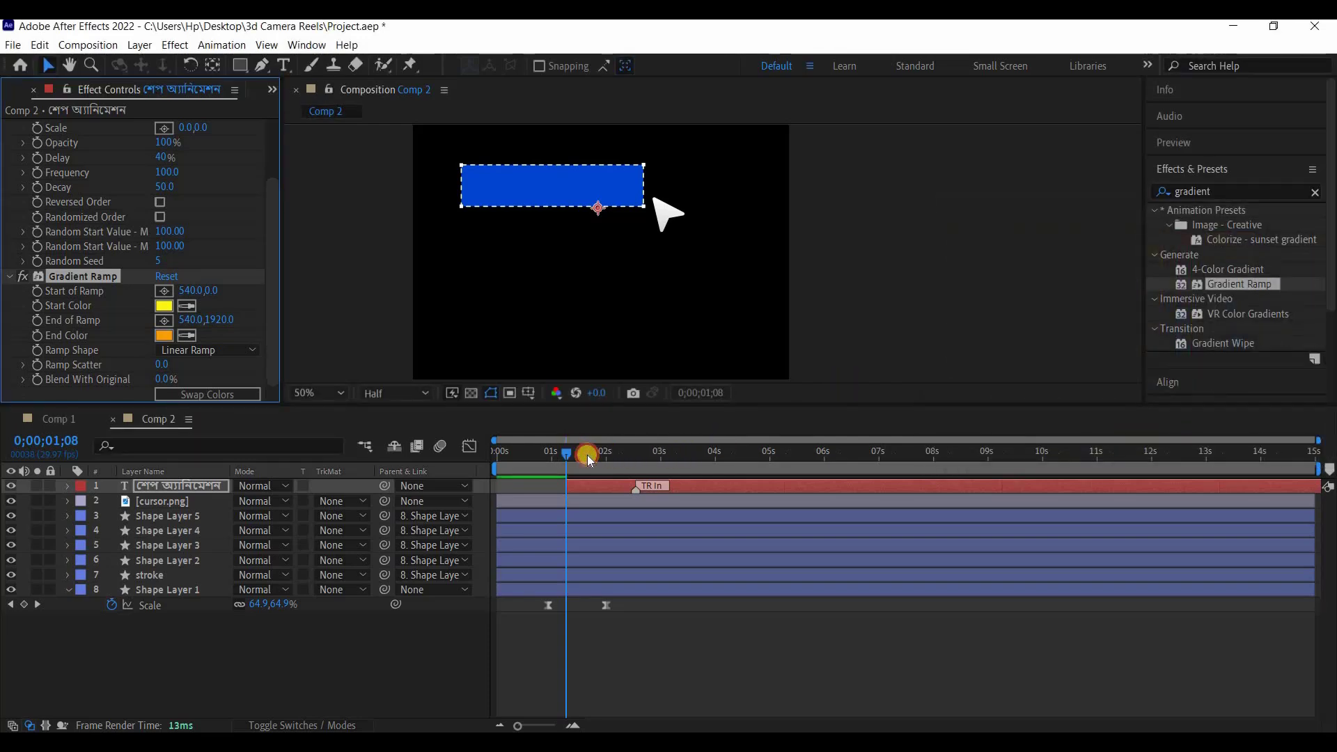
Go to about 0;00;01;28 where the text shows, change the ramp's End Color to golden yellow (E2AF00) and save the project
left_click_drag(587, 454, 604, 459)
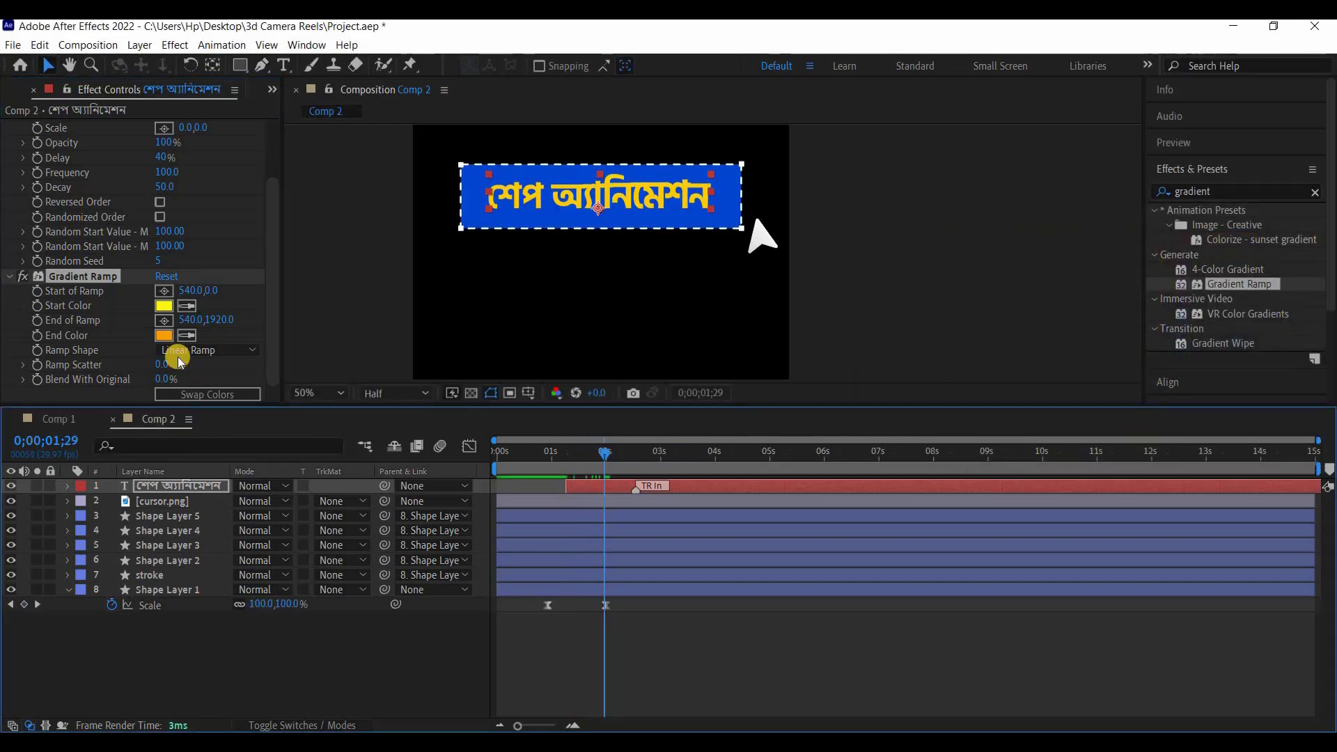
left_click(164, 336)
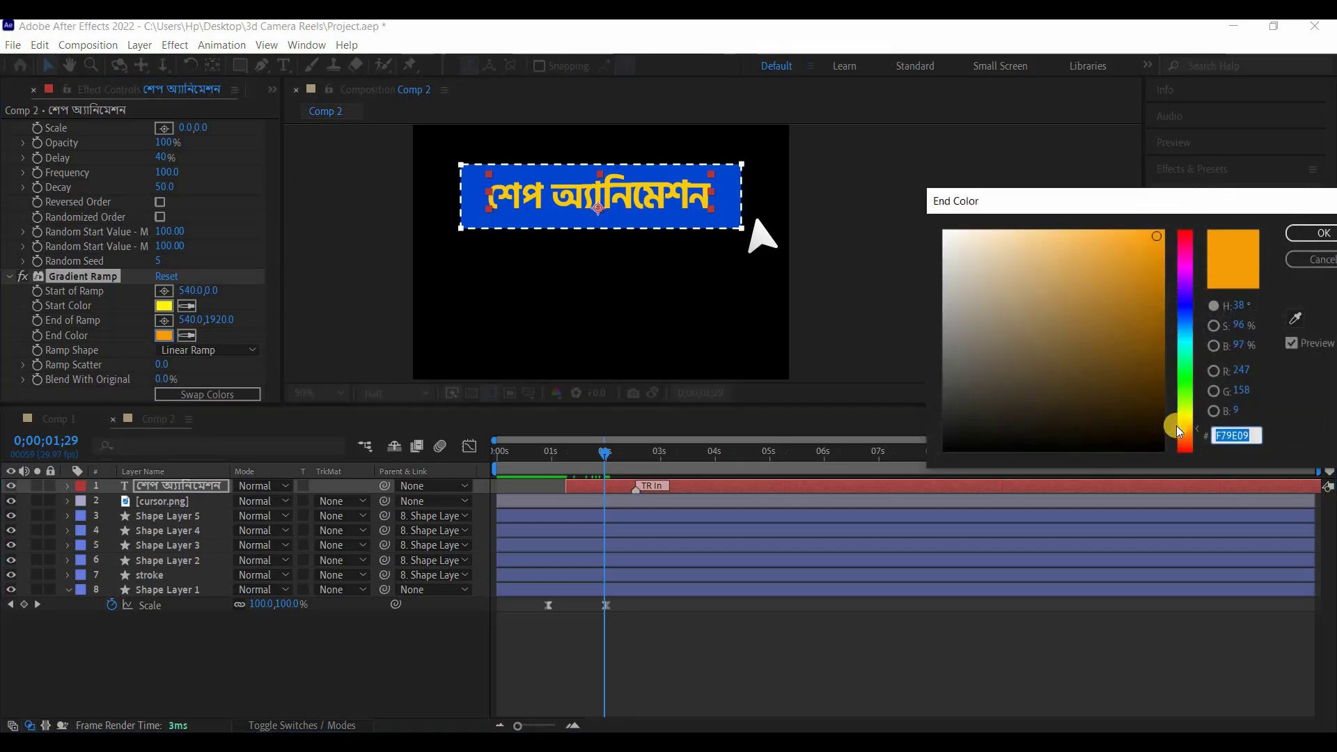
left_click(1177, 423)
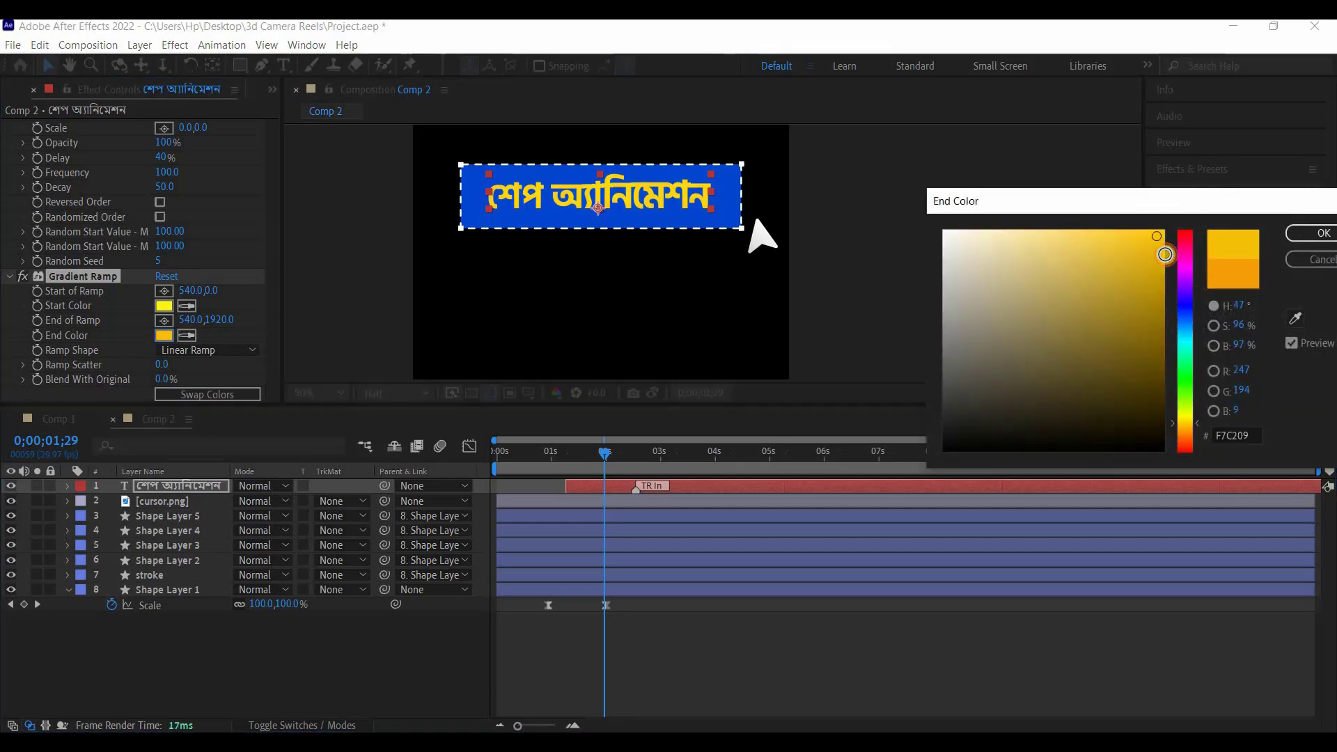
left_click(1321, 233)
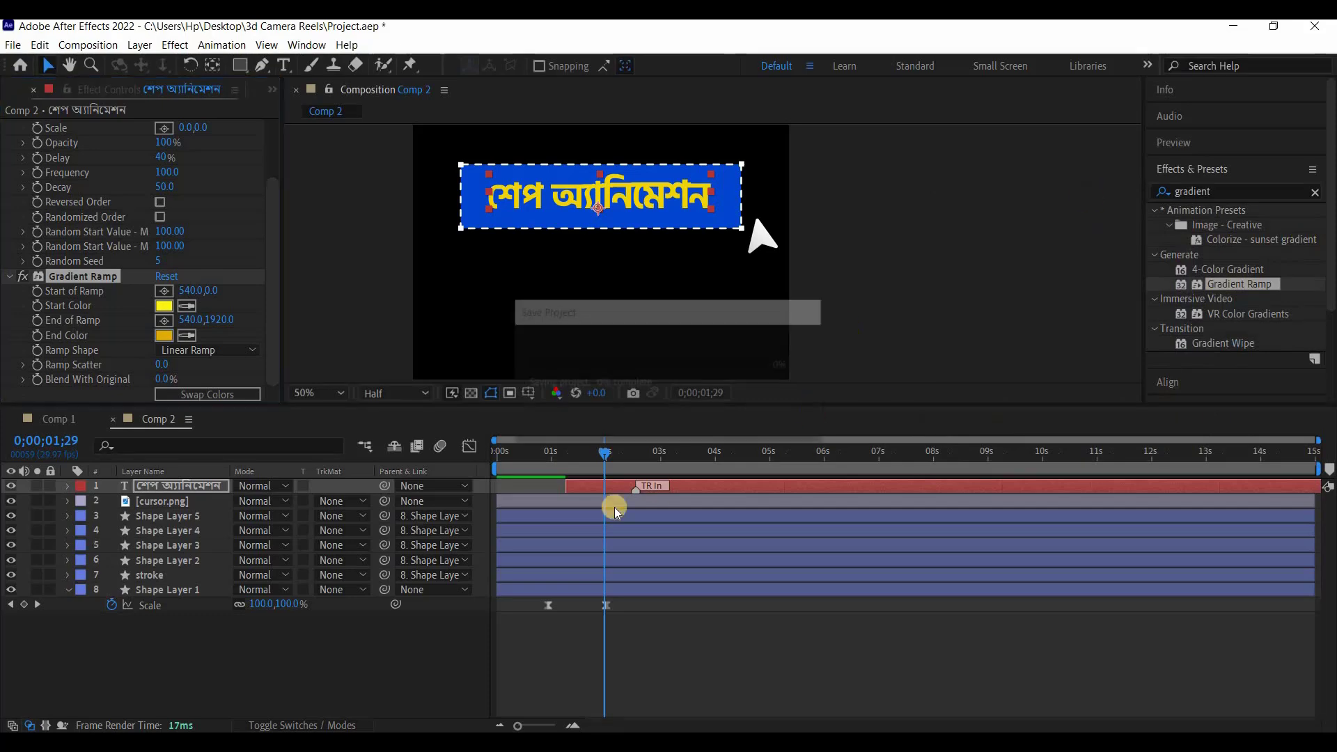
left_click(605, 453)
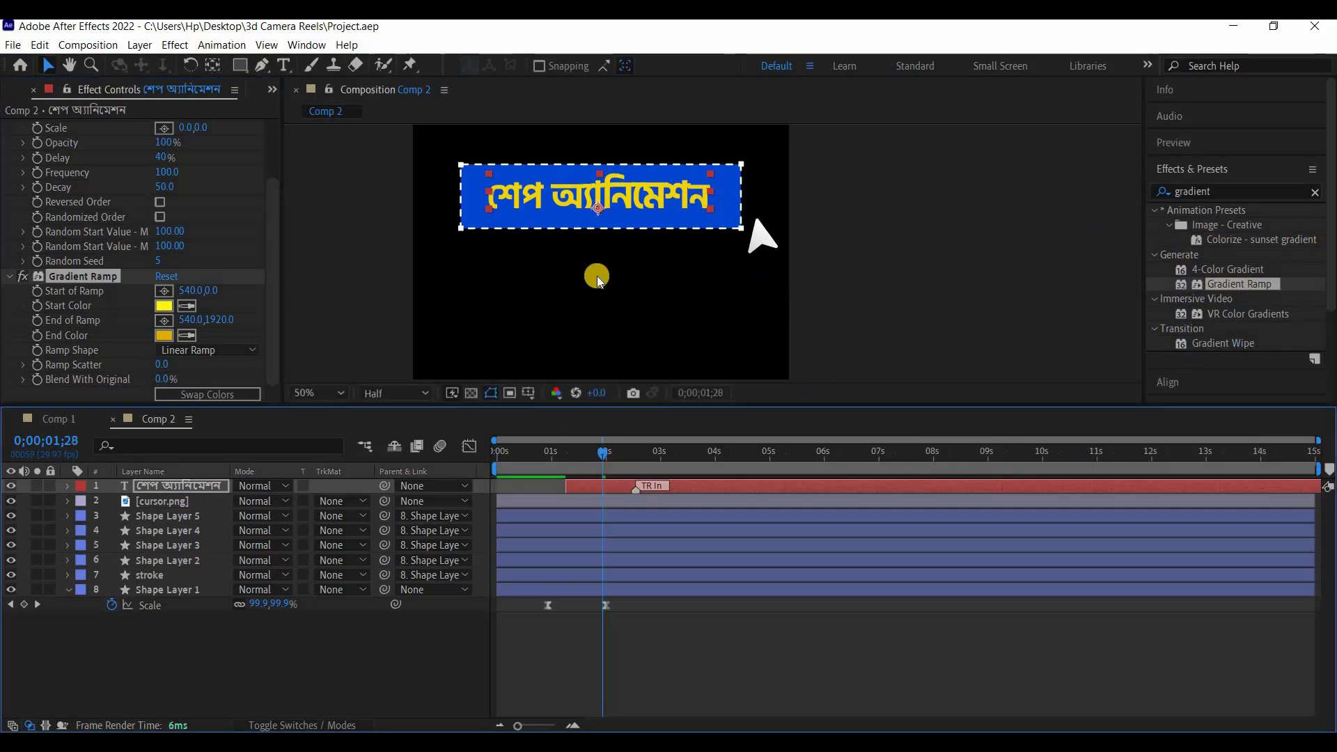
Place the ramp's start point just above the text at about 540,820 and its end point just below at about 540,1071
scroll(592, 213, "down", 2)
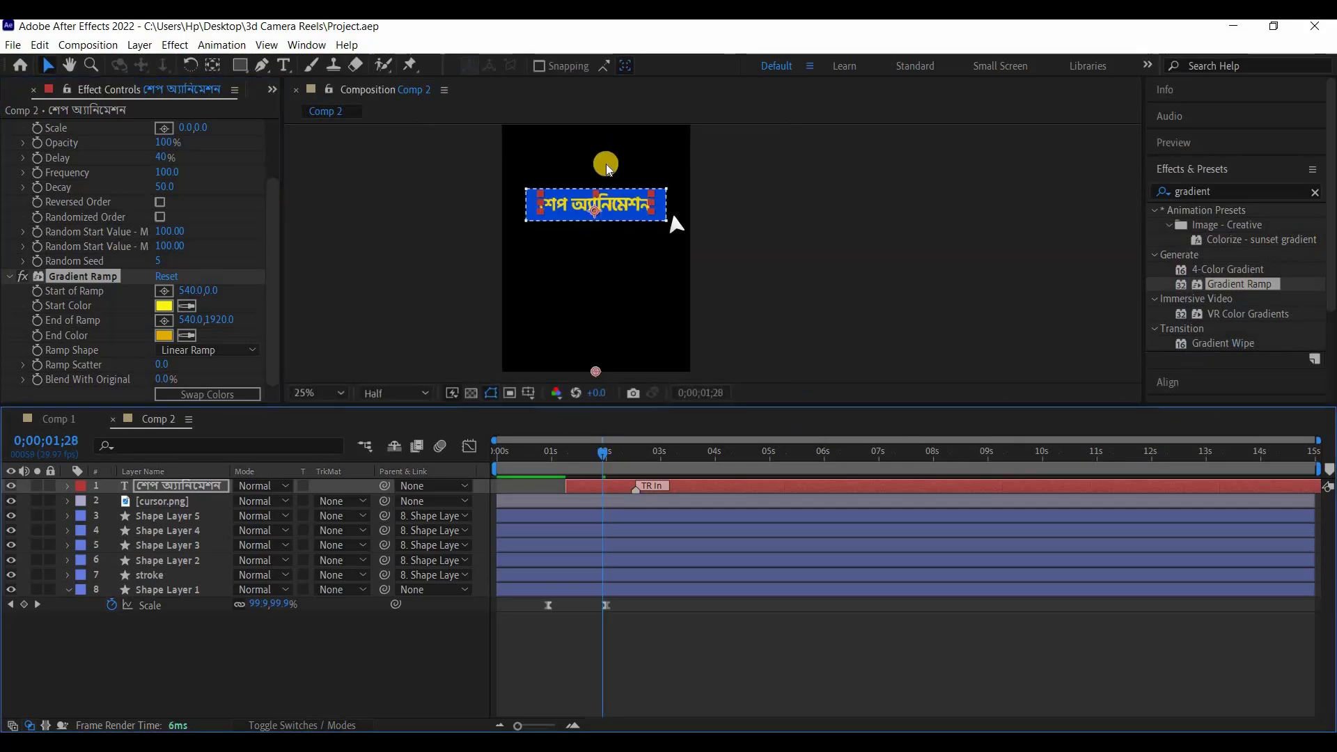
left_click(103, 279)
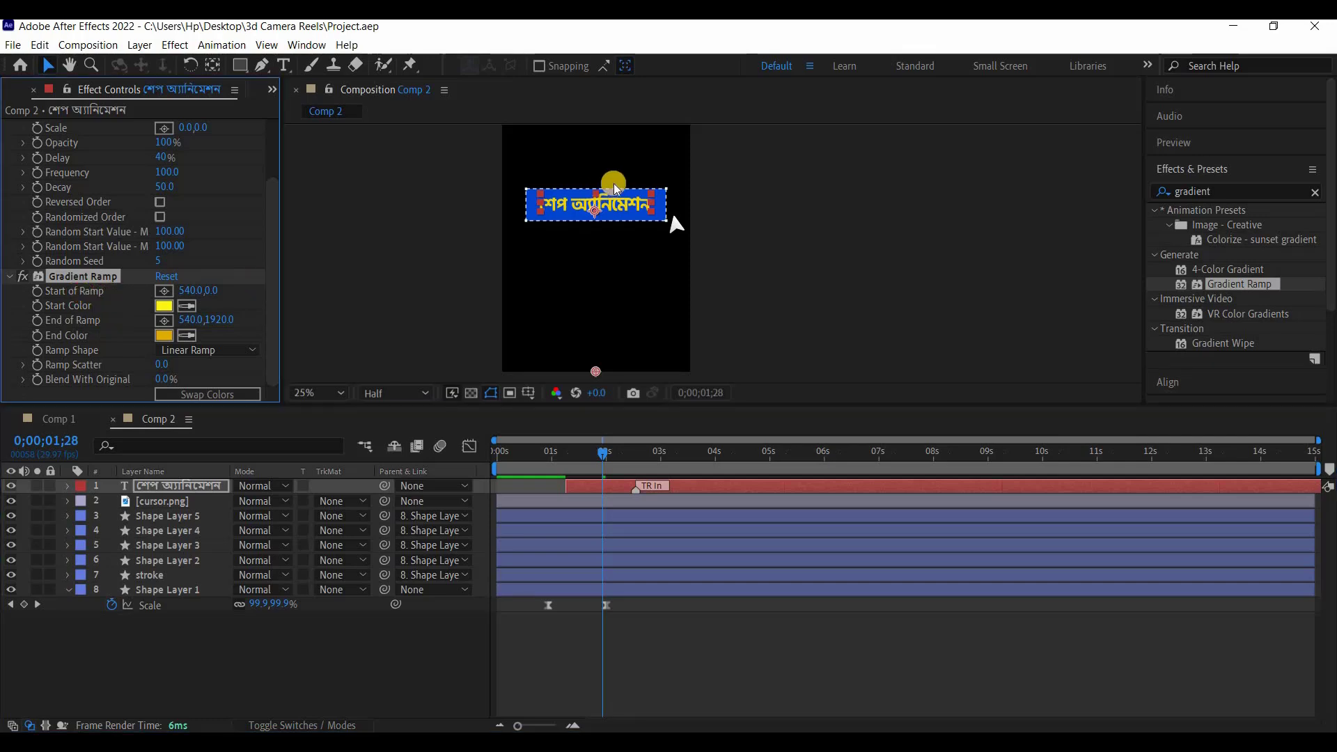
key("space")
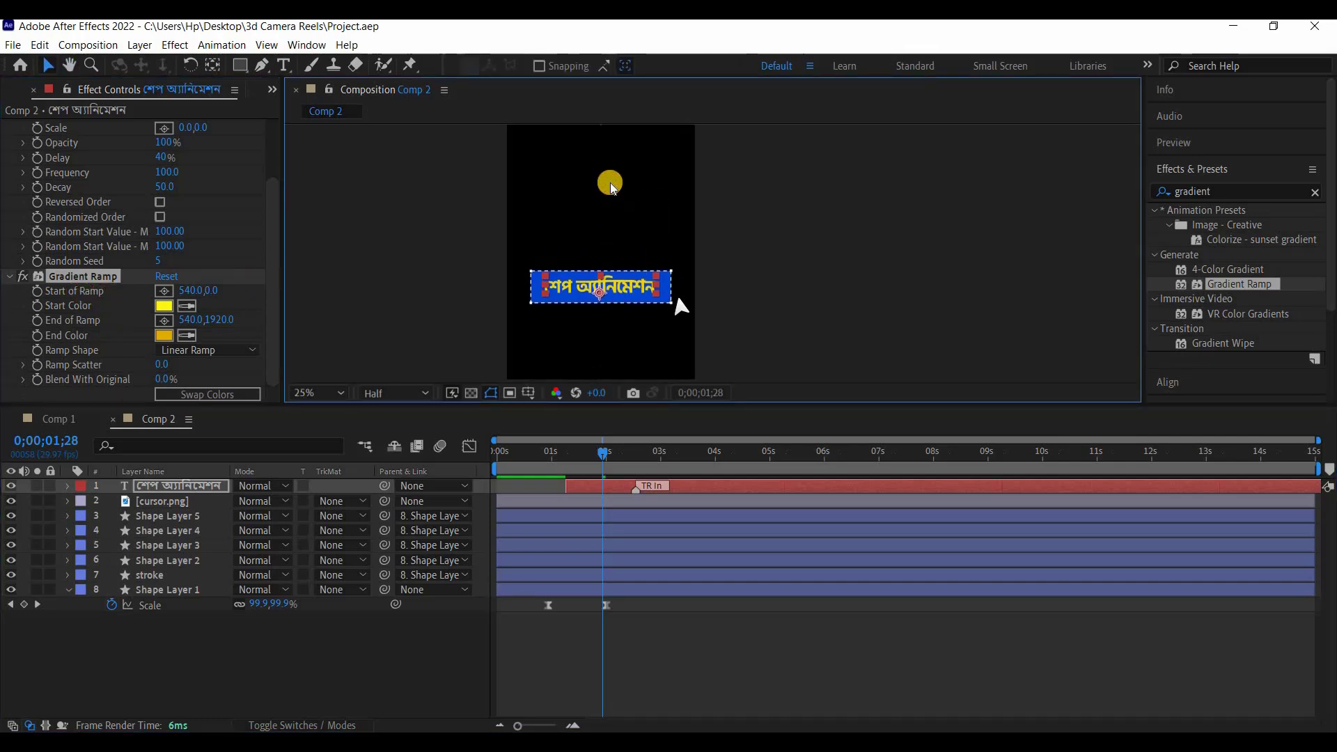
scroll(607, 170, "down", 2)
left_click_drag(610, 228, 603, 267)
scroll(604, 256, "up", 5)
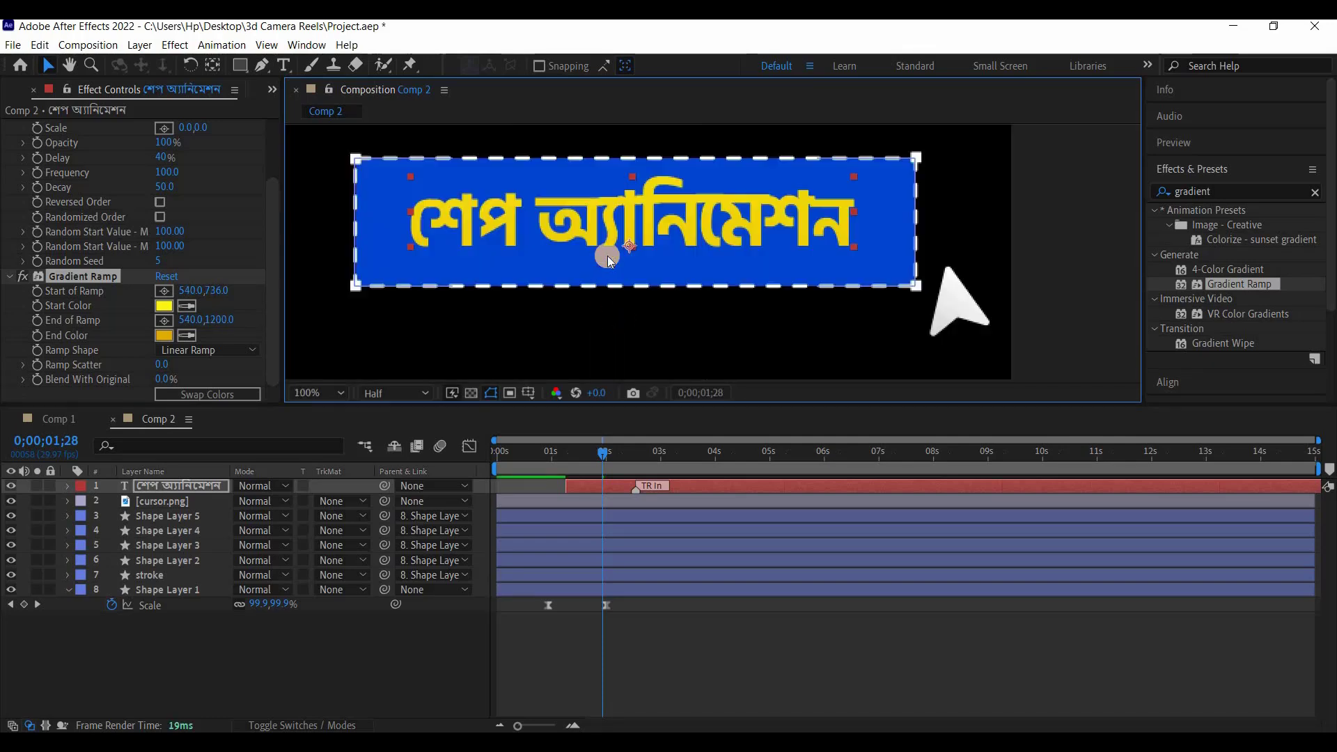
scroll(624, 306, "down", 2)
left_click_drag(621, 322, 621, 282)
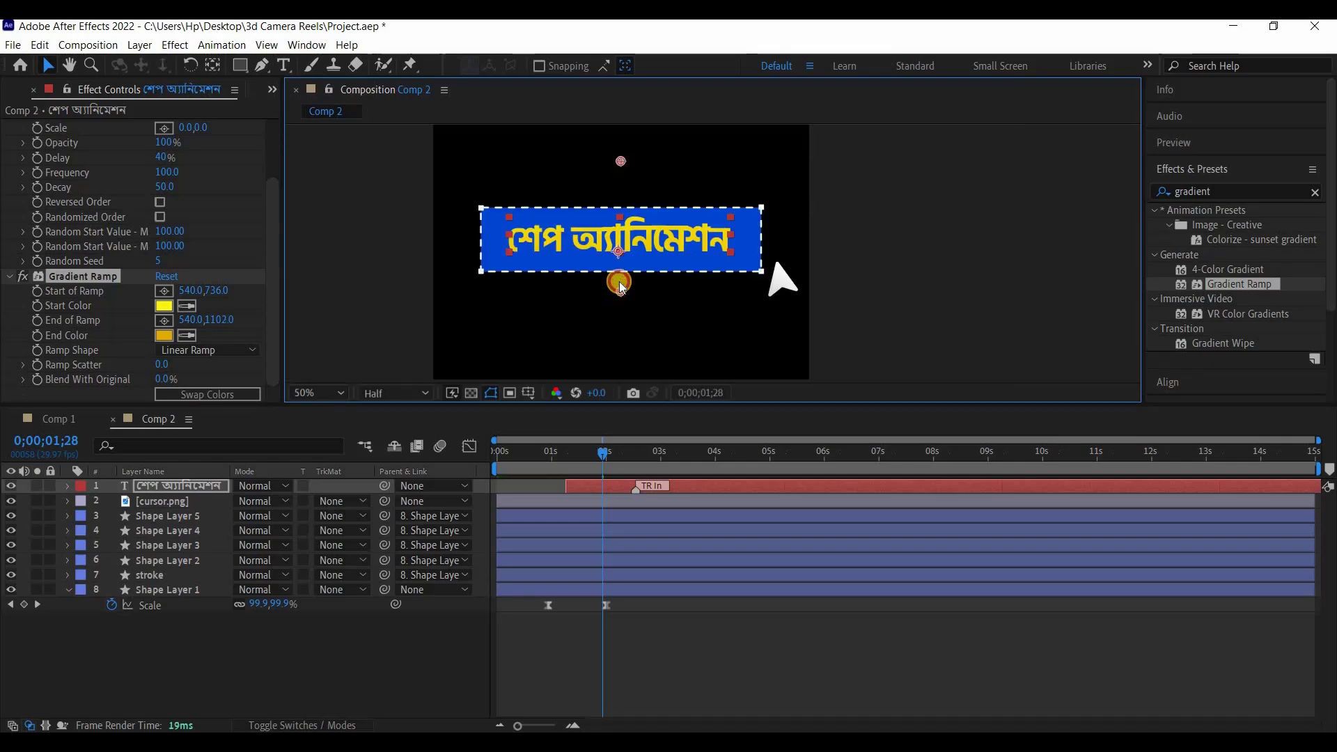
left_click_drag(620, 161, 622, 195)
scroll(629, 320, "up", 2)
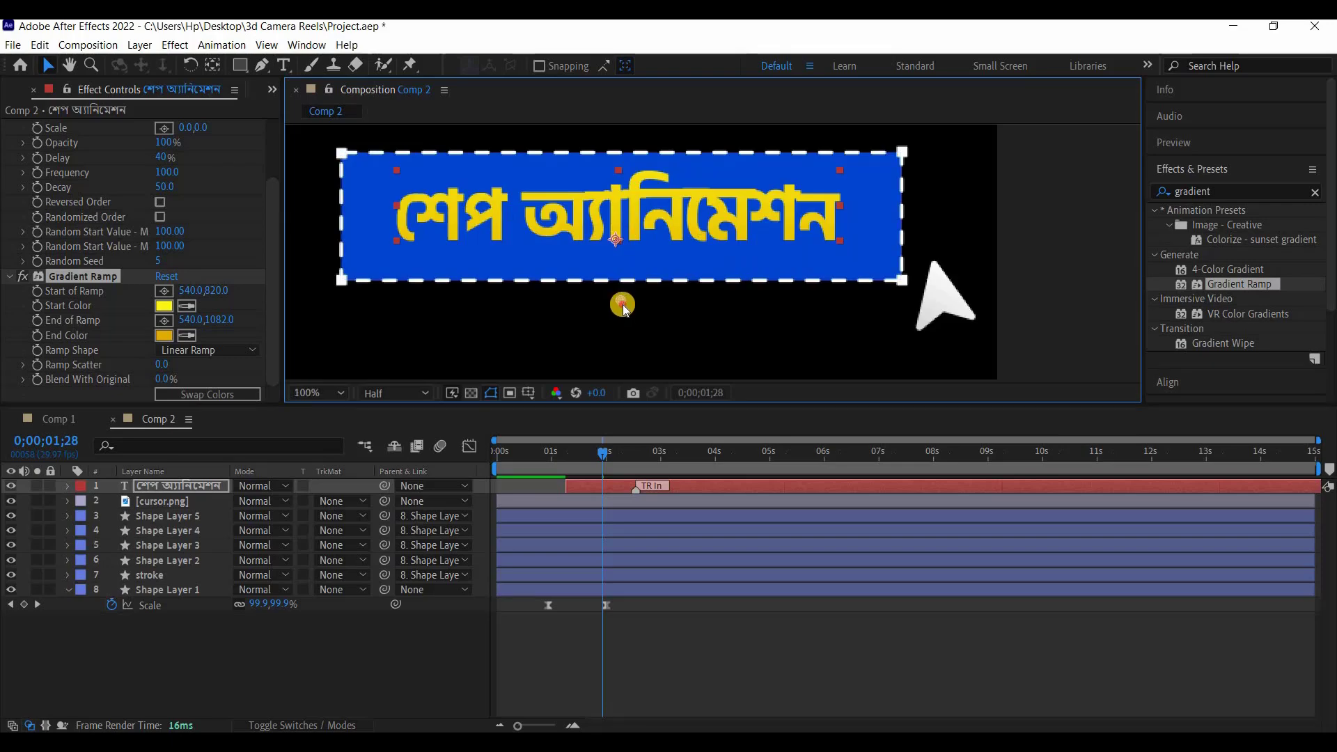
left_click_drag(624, 296, 626, 291)
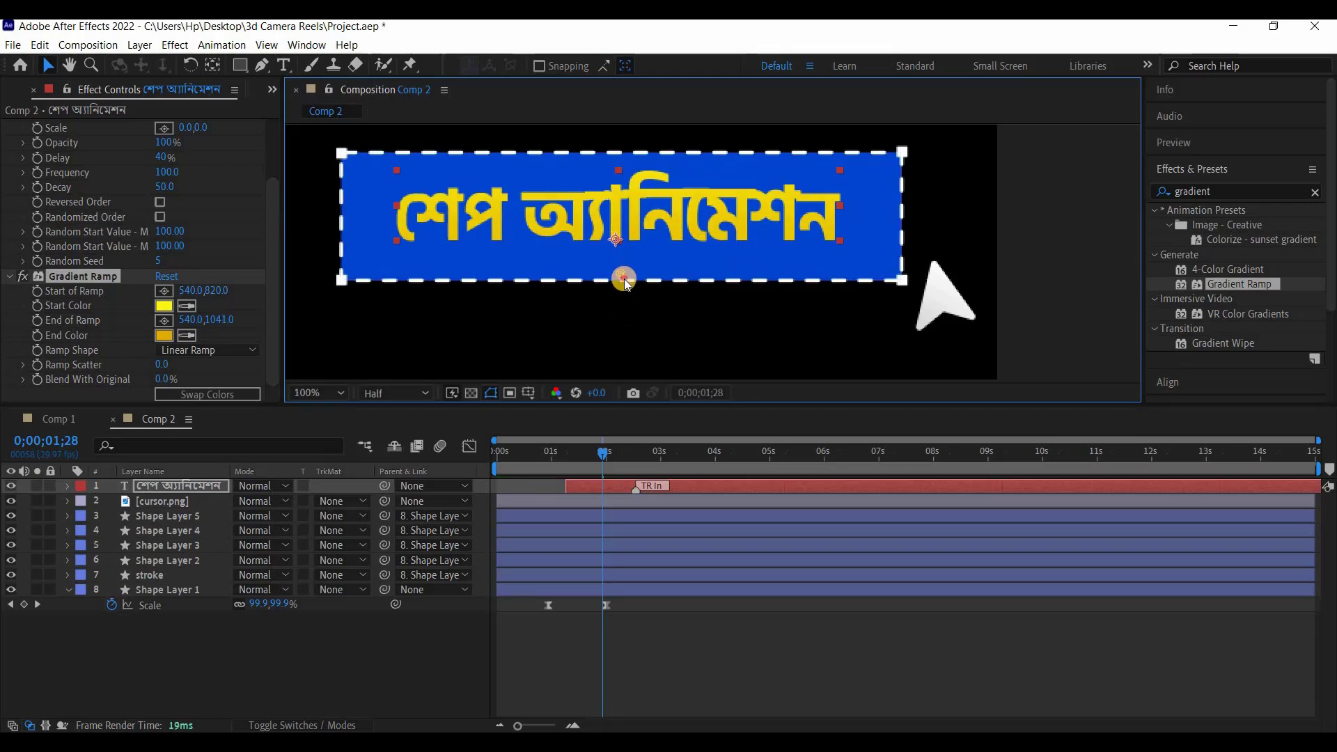
left_click_drag(624, 293, 624, 293)
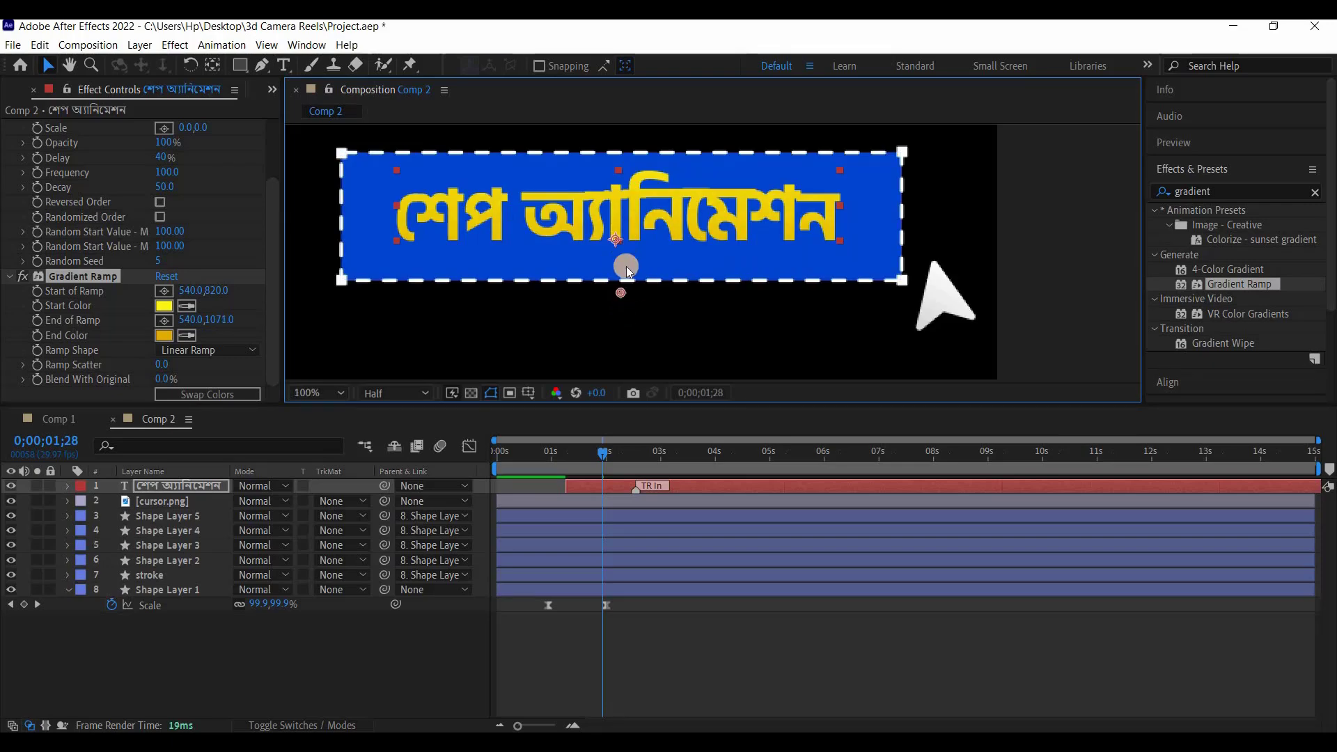
Change the ramp's End Color to dark orange (DF8C01), deselect the text layer to check the gradient up close, and save the project
scroll(621, 289, "down", 1)
left_click(164, 335)
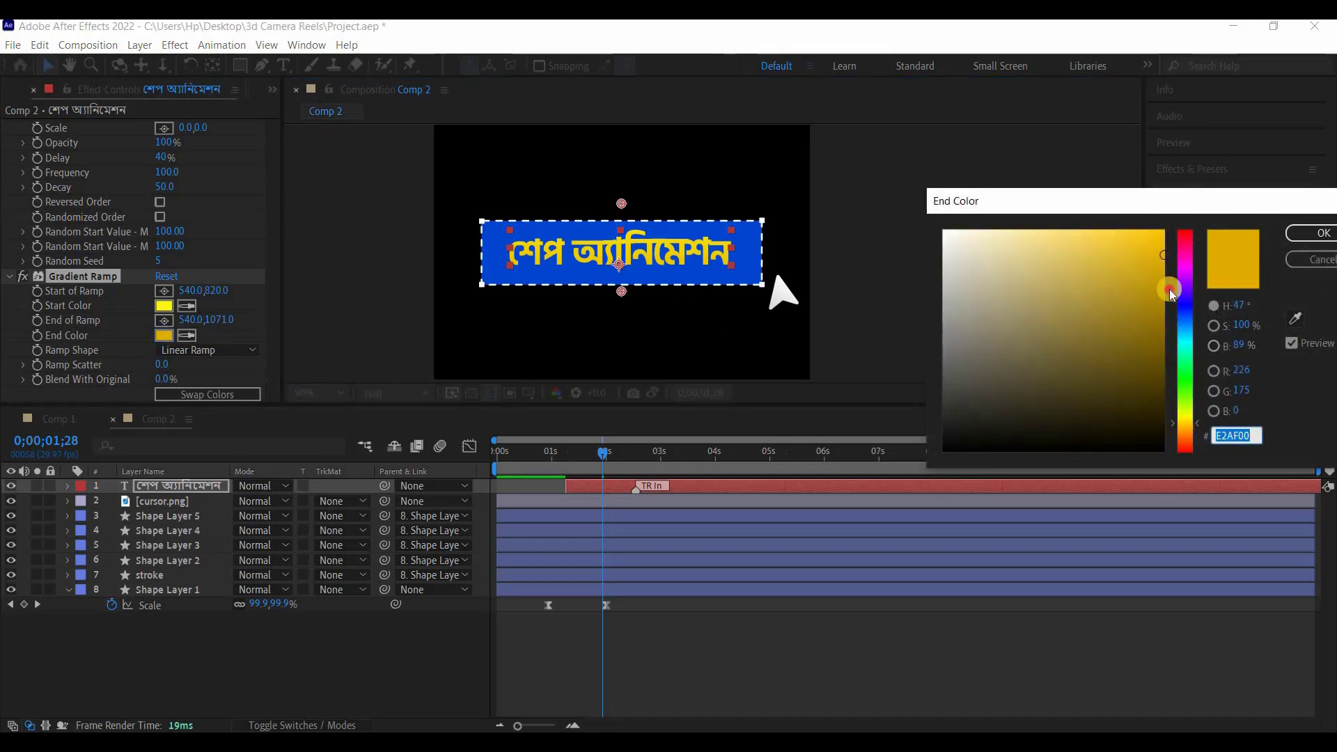
left_click_drag(1167, 289, 1162, 257)
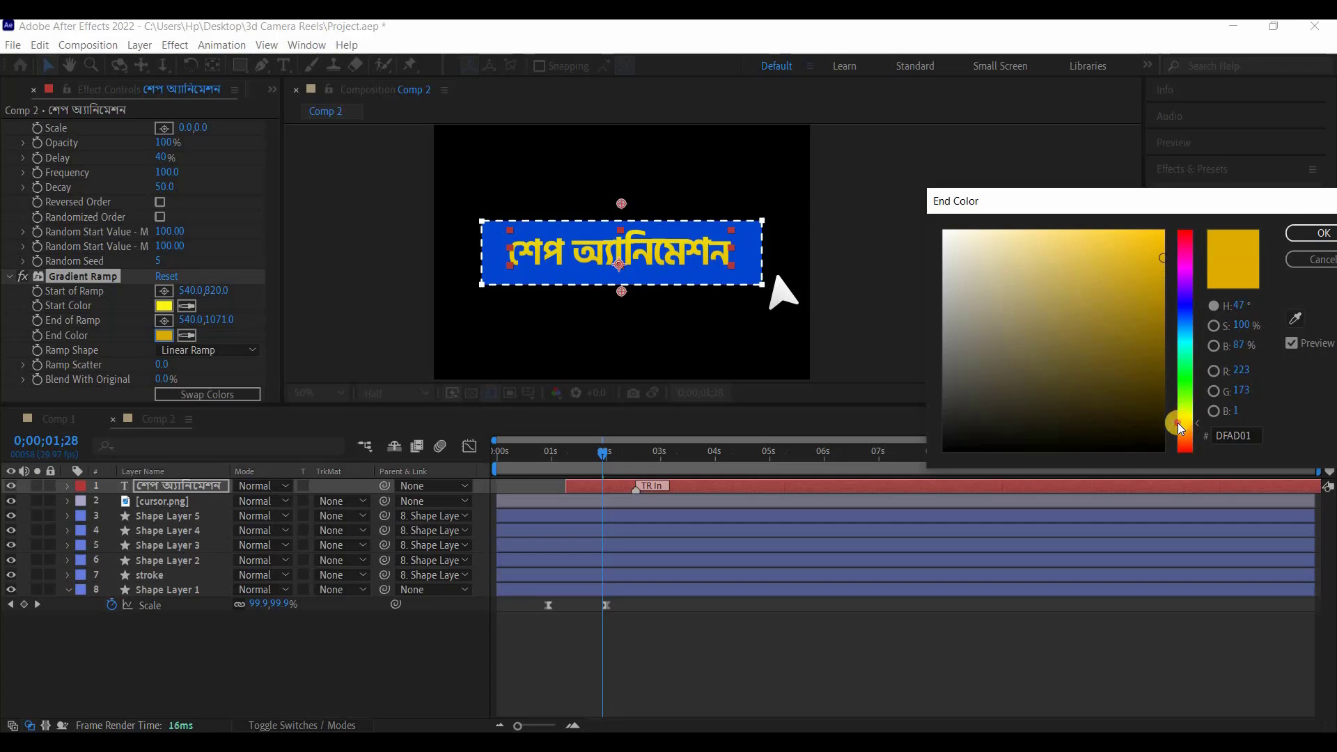
left_click(1179, 433)
left_click(1304, 233)
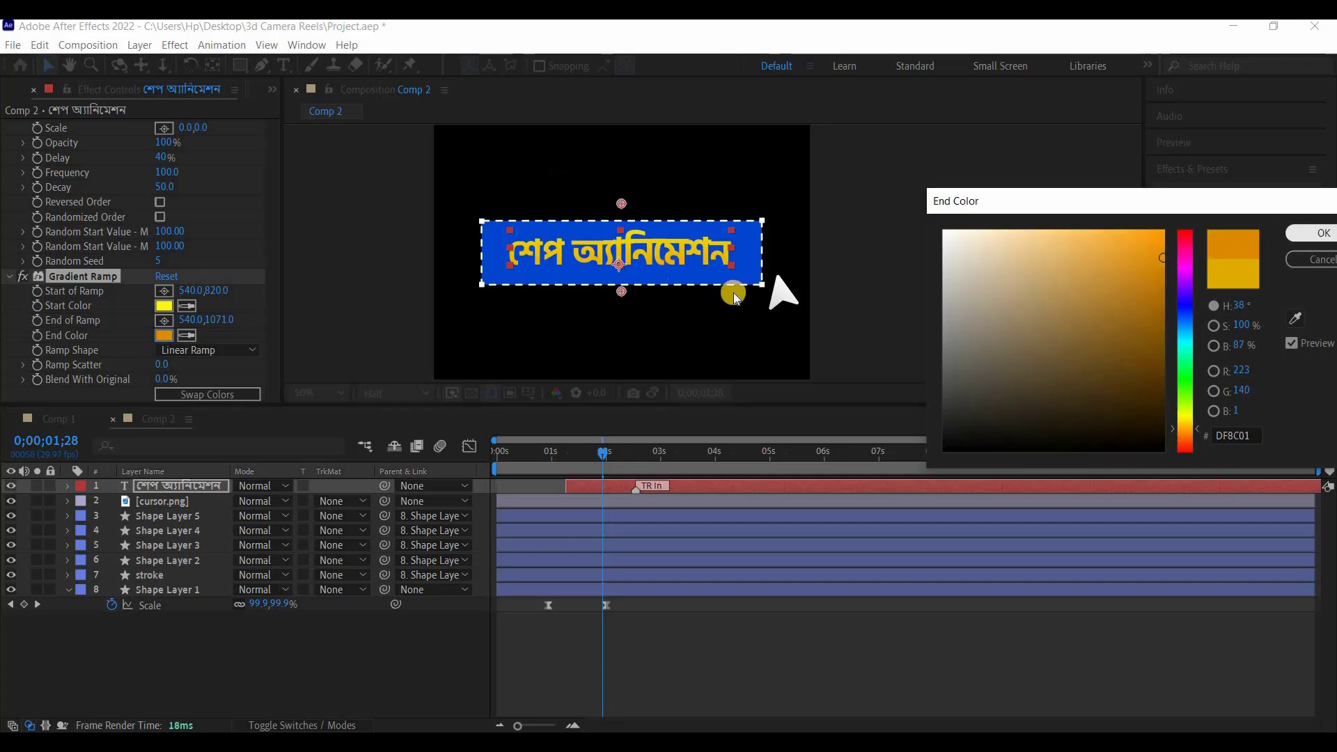
left_click(636, 266)
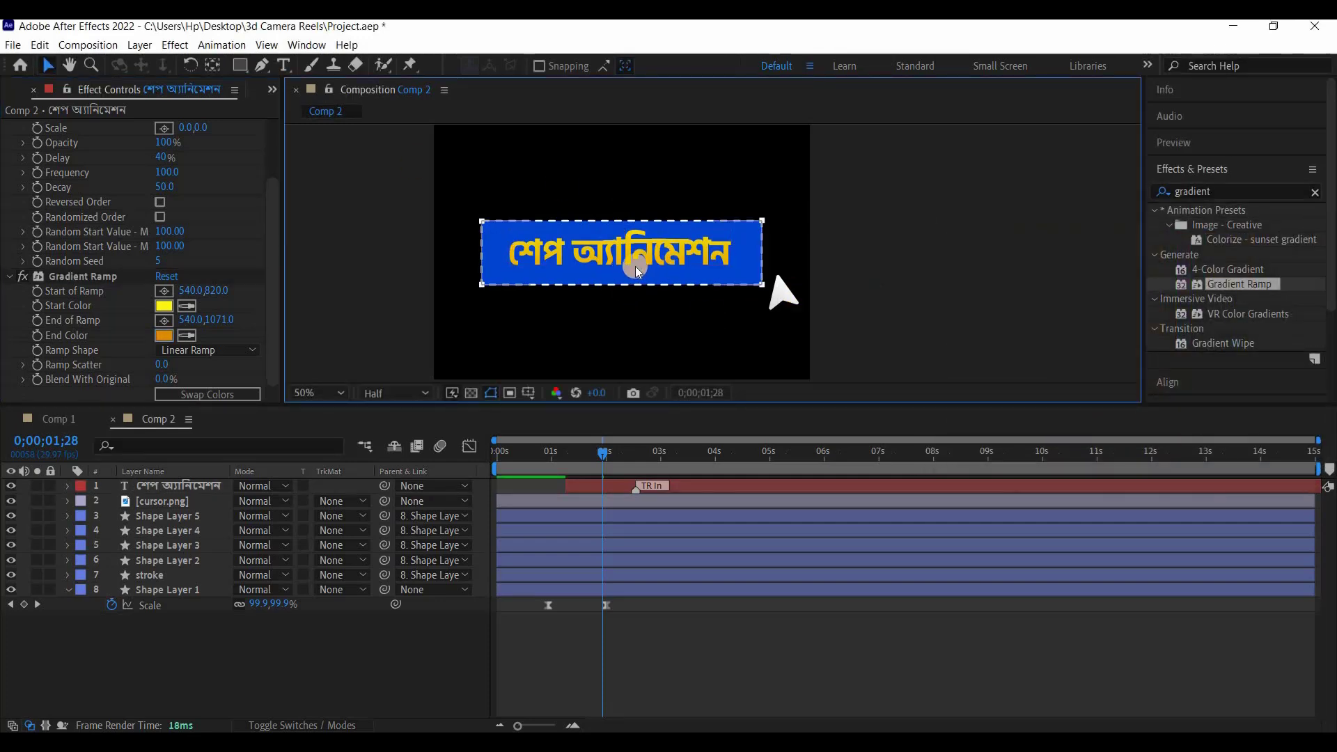
scroll(635, 266, "up", 1)
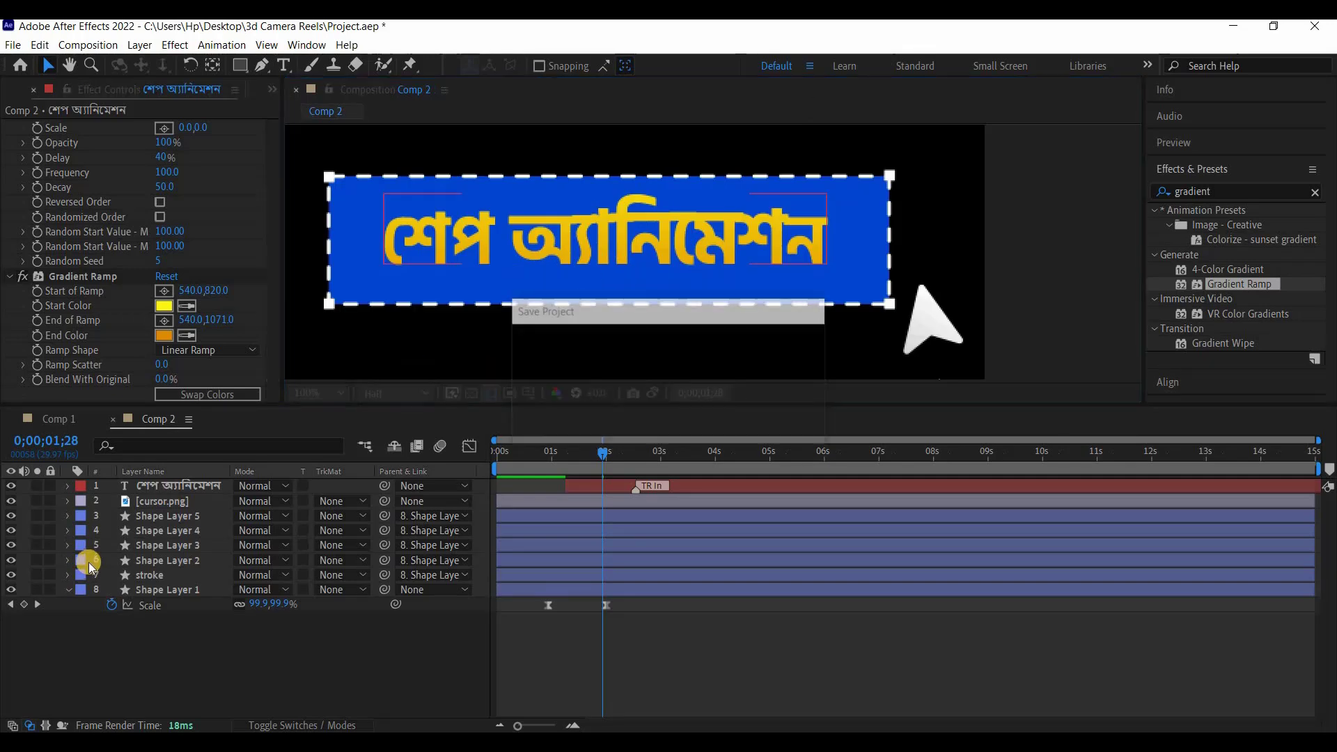
Find the Drop Shadow effect and apply it to the Bengali text layer
left_click(183, 489)
left_click(1212, 196)
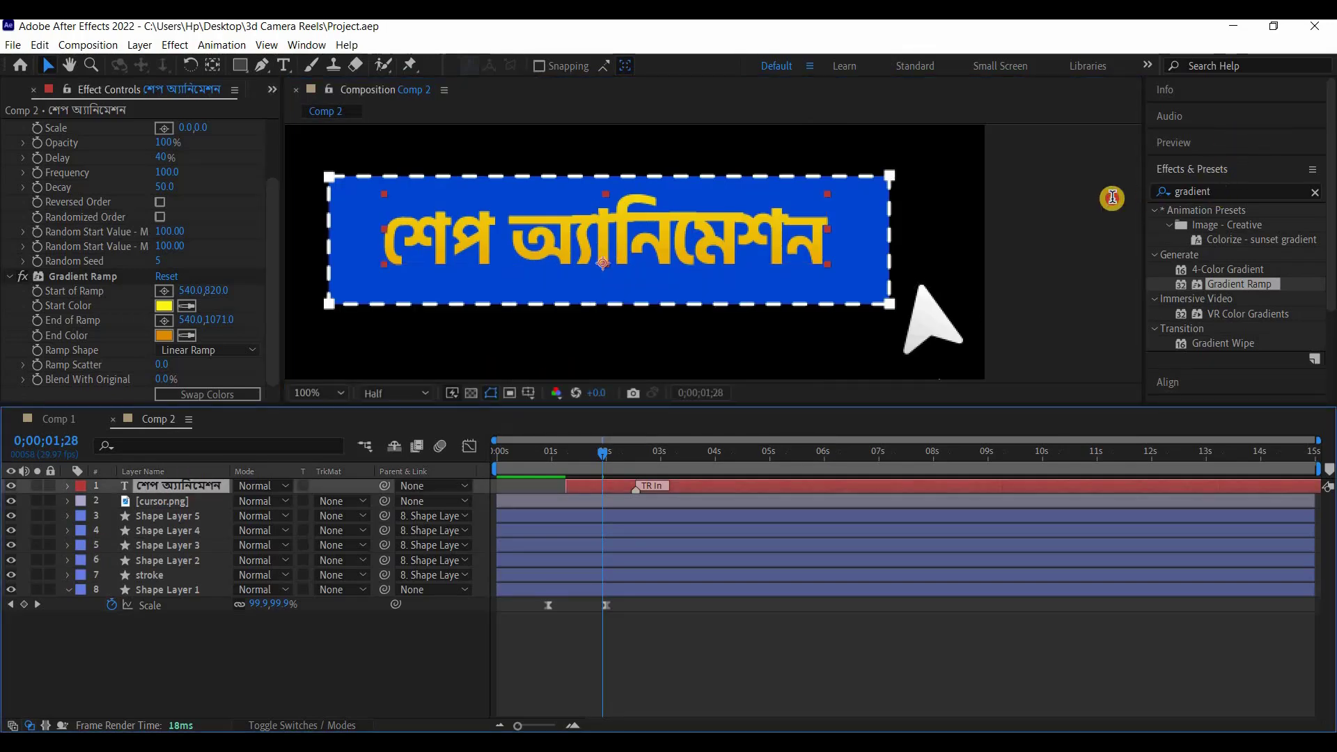
key("BackSpace")
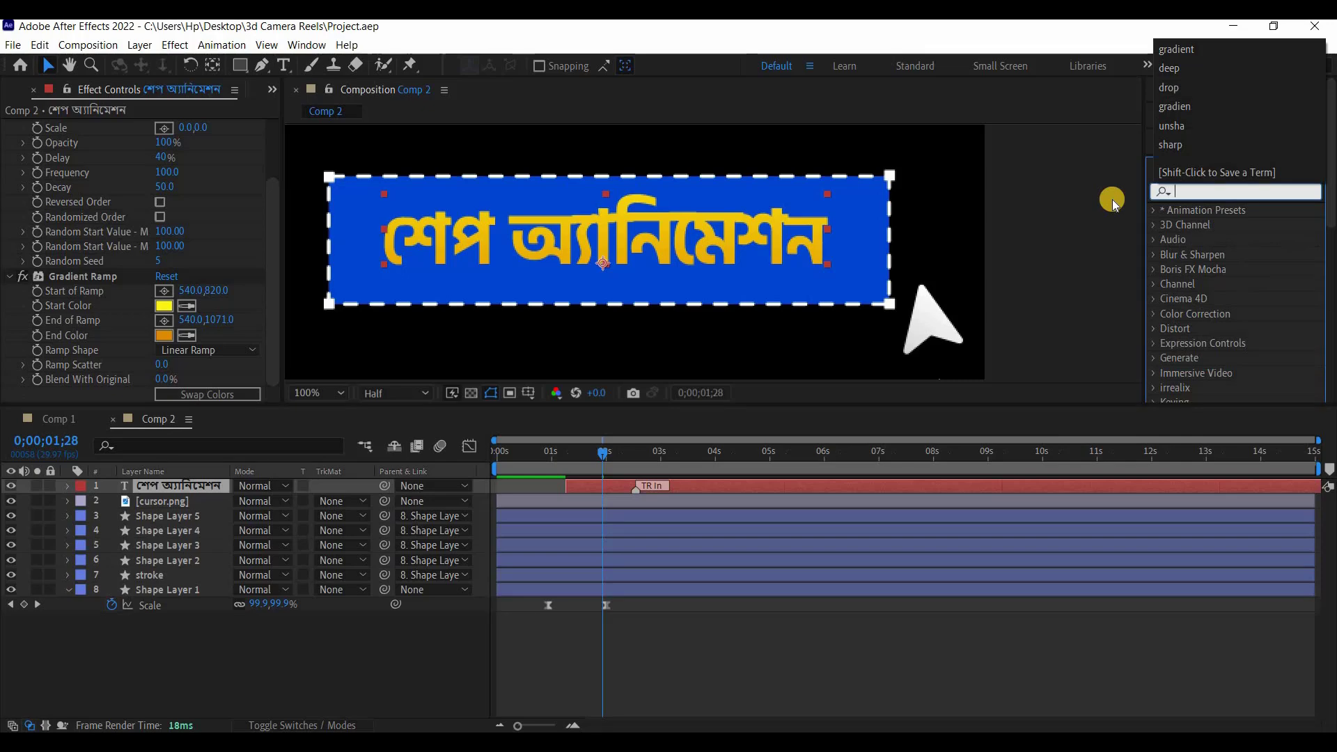
type("drop")
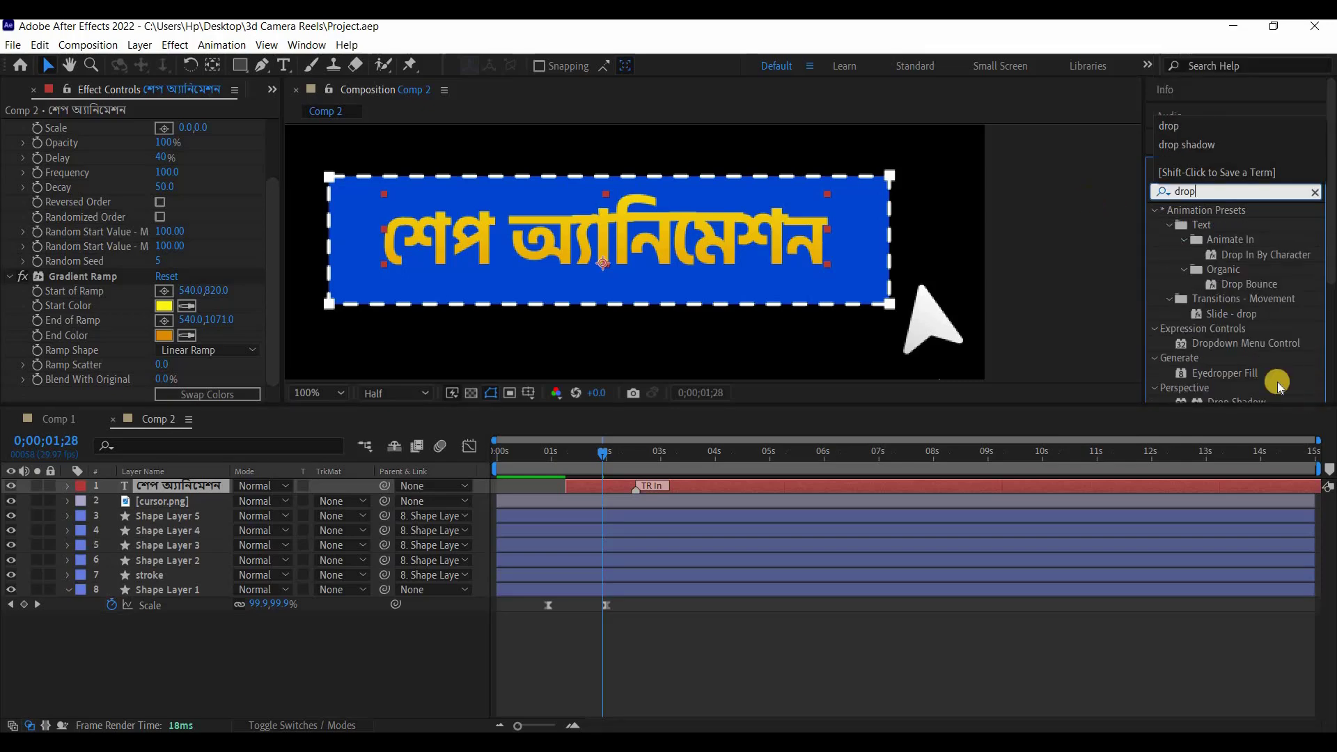
left_click(1212, 195)
scroll(1239, 365, "down", 1)
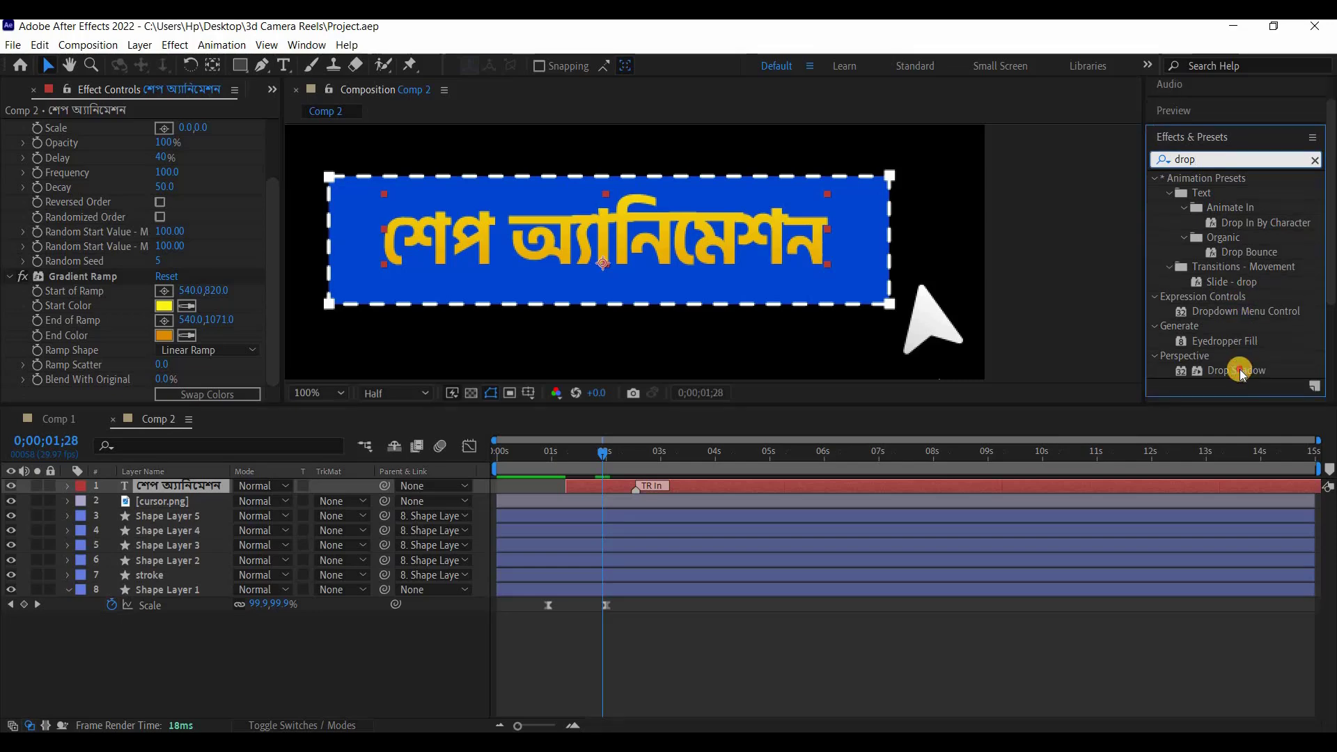
left_click_drag(1240, 374, 212, 482)
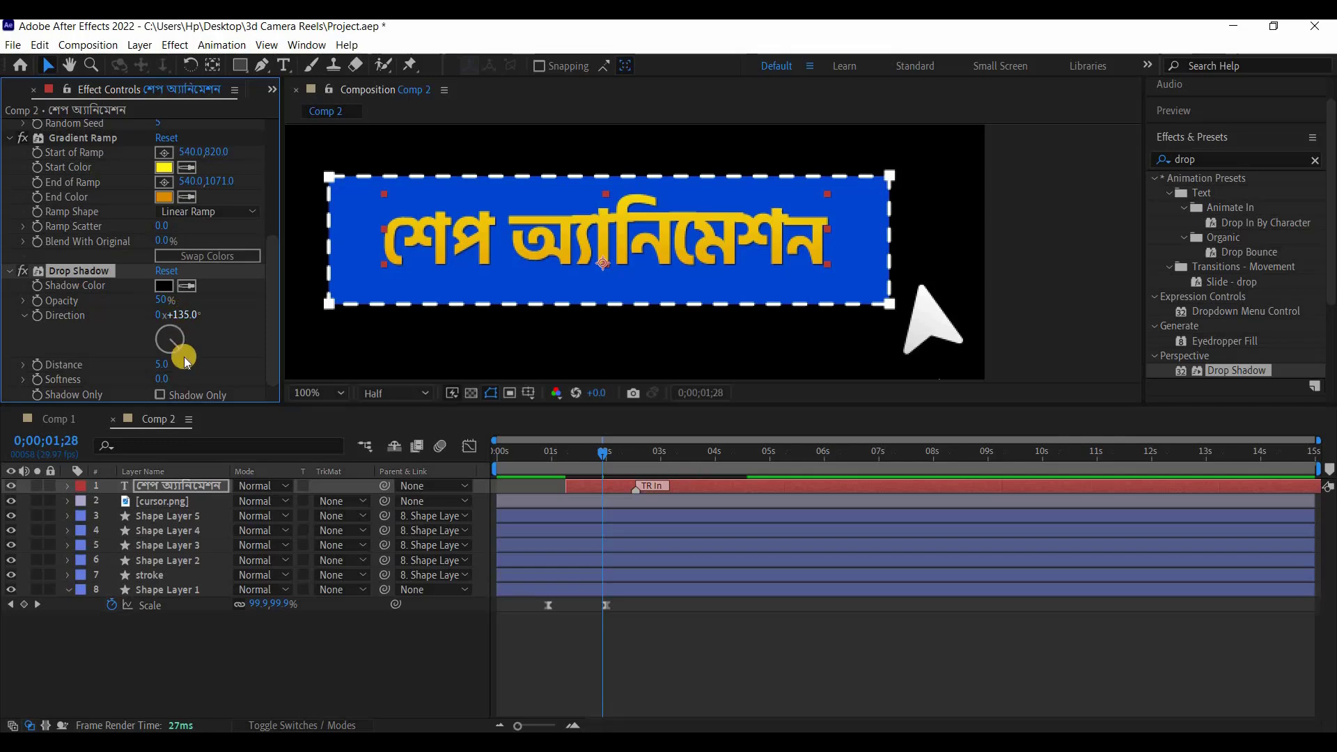
Set the drop shadow's Softness to 20, turn its Direction to about 72° and save the project
left_click(179, 392)
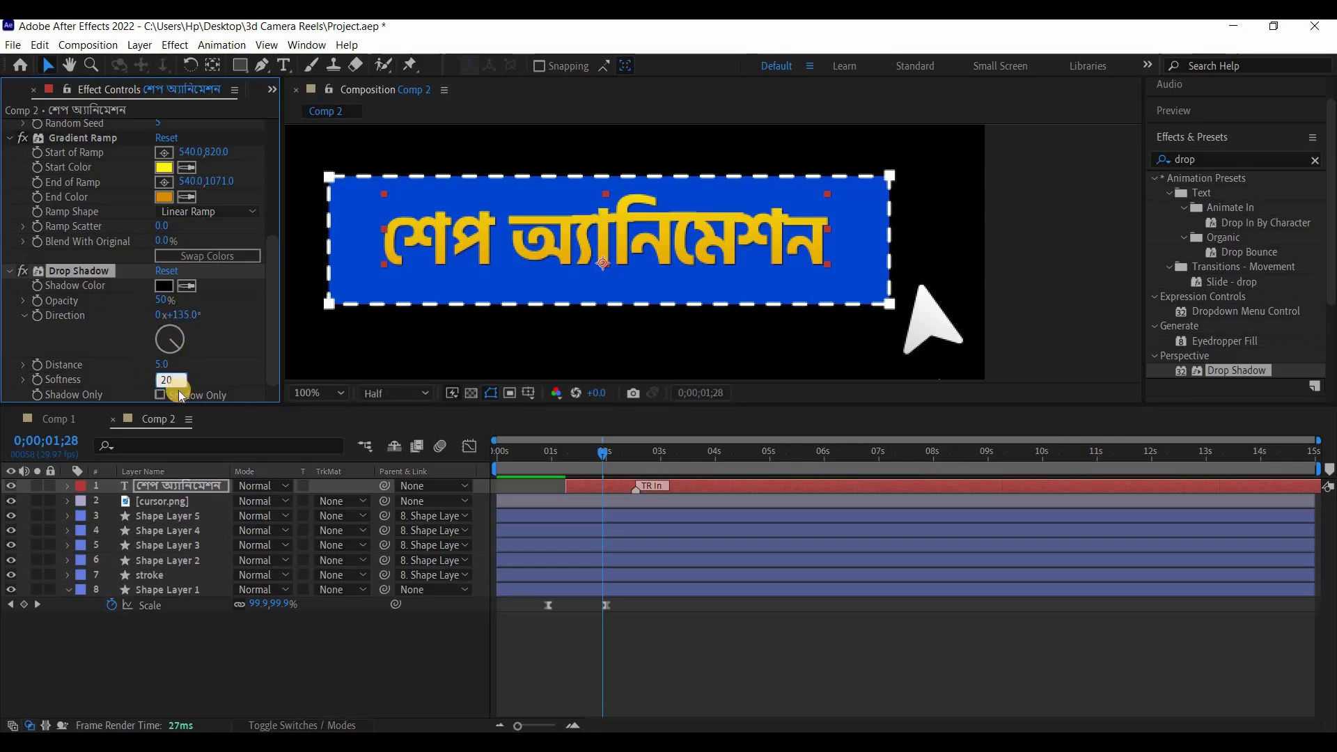
key("ctrl+s")
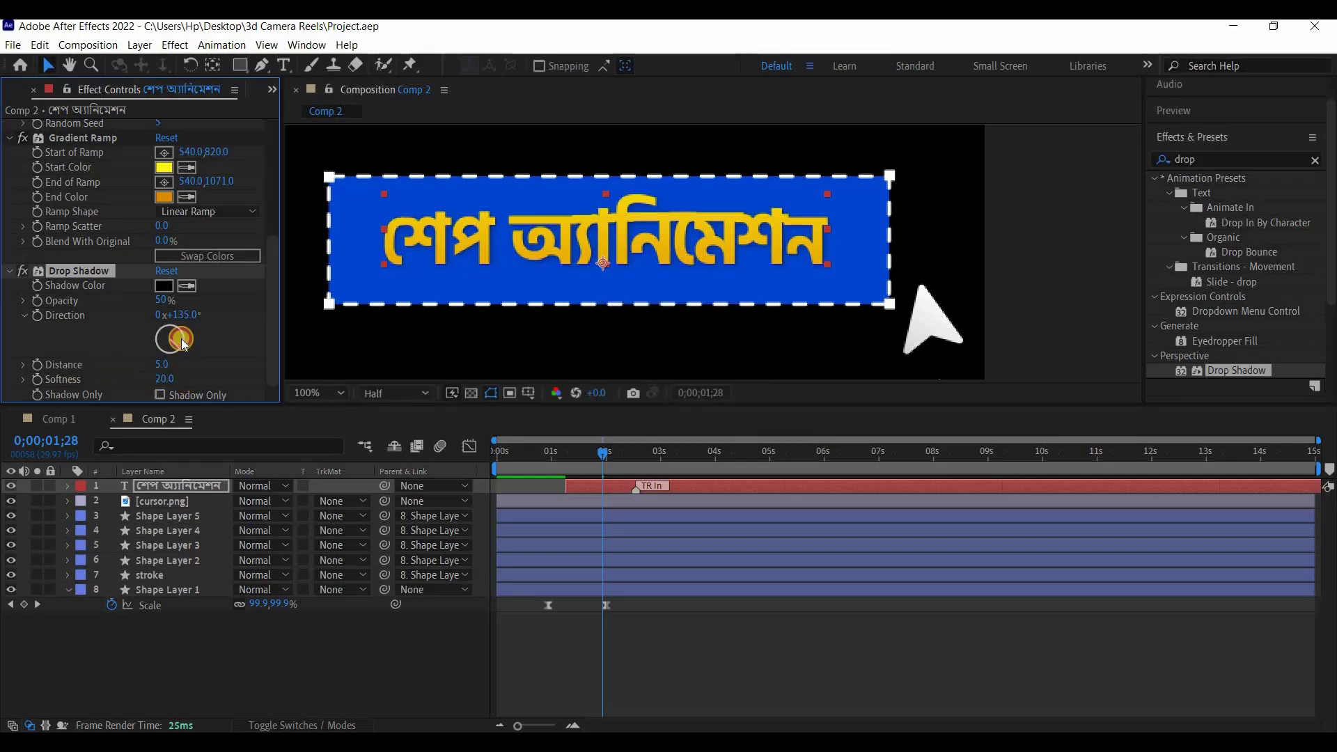
mouse_move(183, 341)
left_mouse_down()
mouse_move(170, 314)
mouse_move(142, 319)
mouse_move(175, 327)
mouse_move(163, 334)
left_mouse_up()
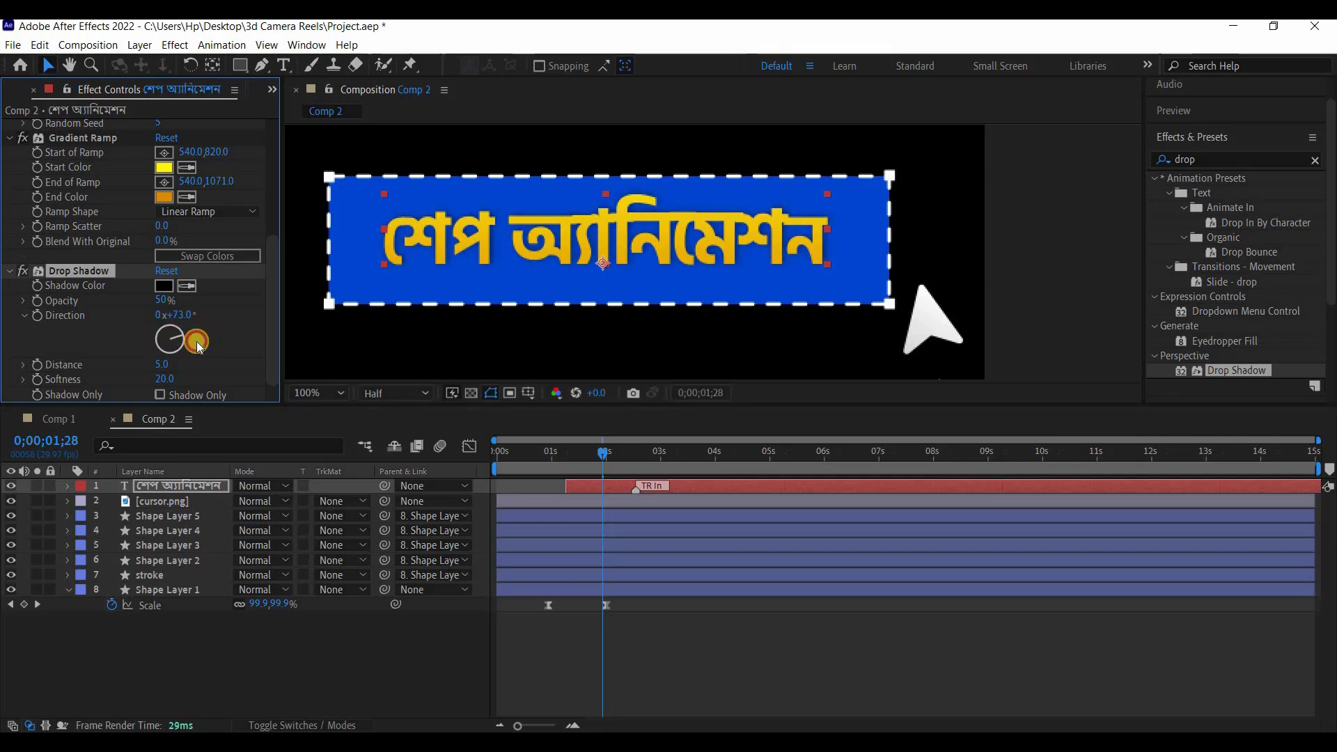
left_click_drag(195, 342, 191, 322)
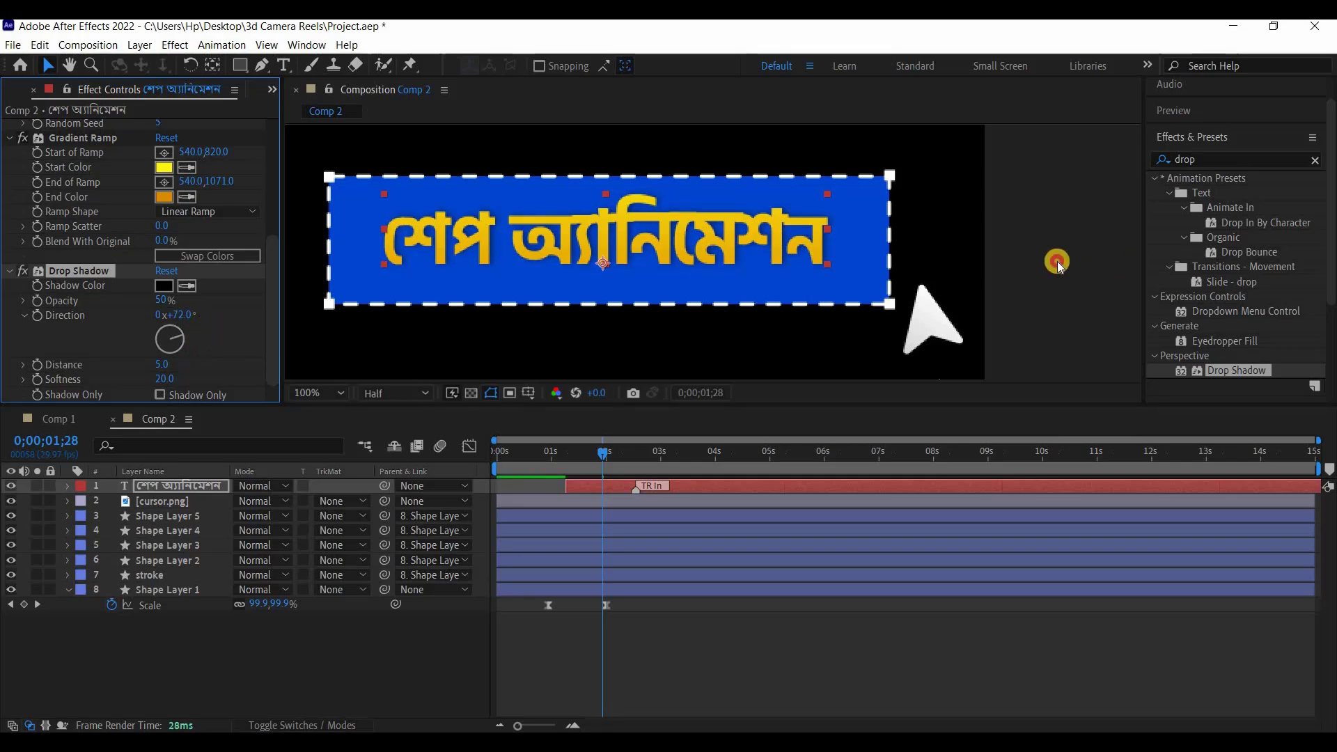
key("ctrl+s")
Set the text's drop shadow Distance to 7, save the project and turn the shadow Direction to 45°
left_click(184, 486)
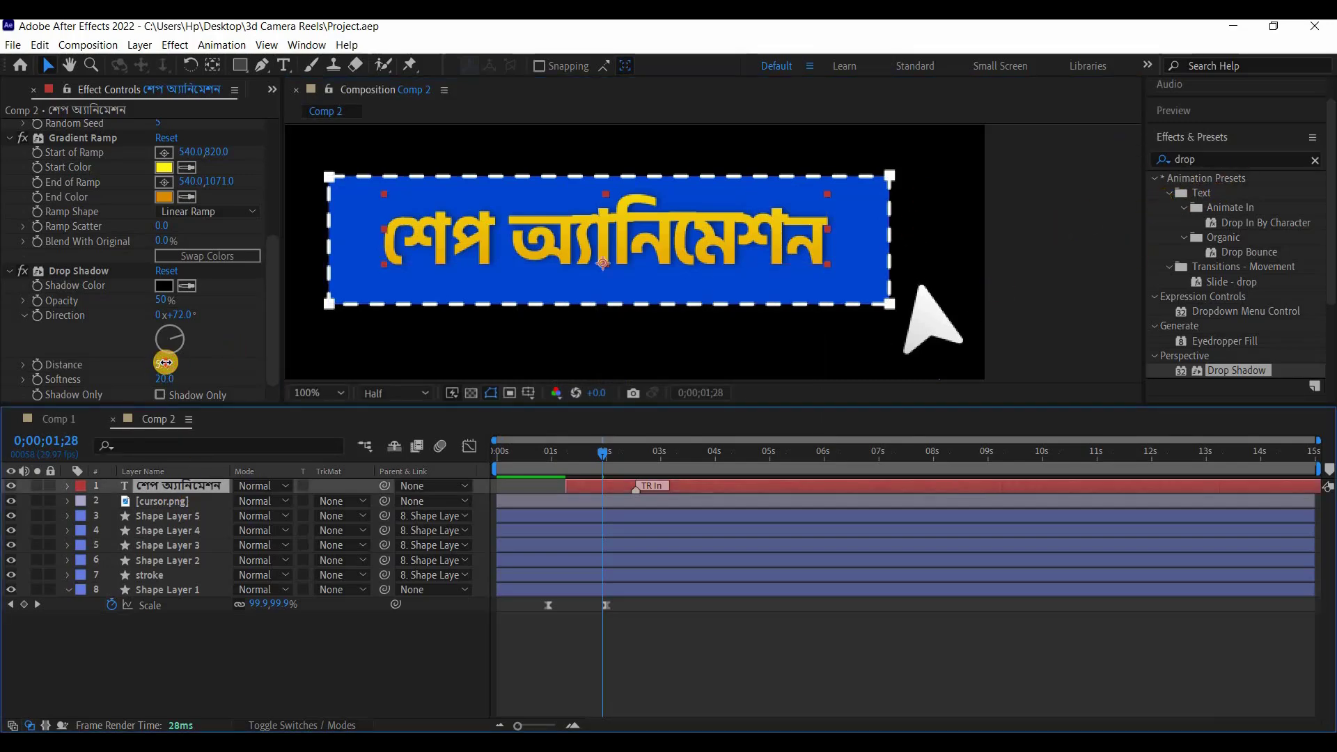
left_click_drag(165, 362, 161, 363)
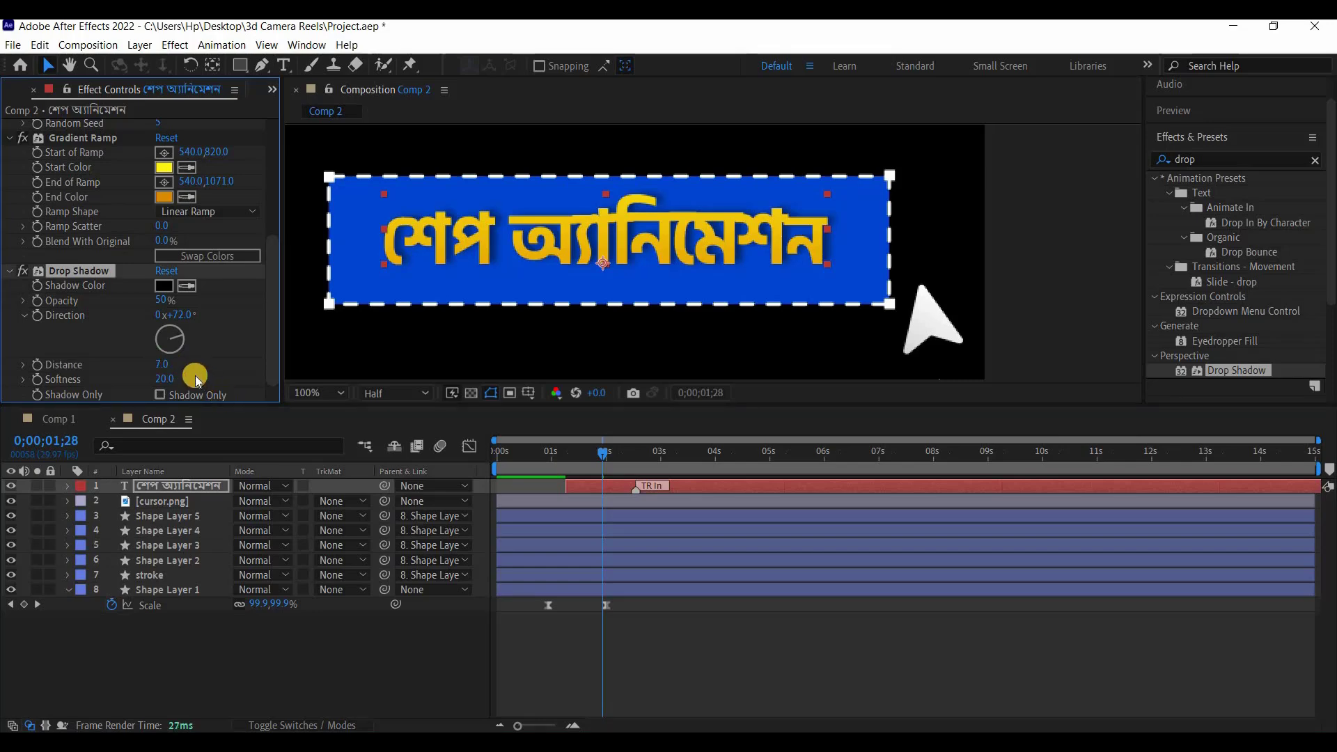
left_click(186, 368)
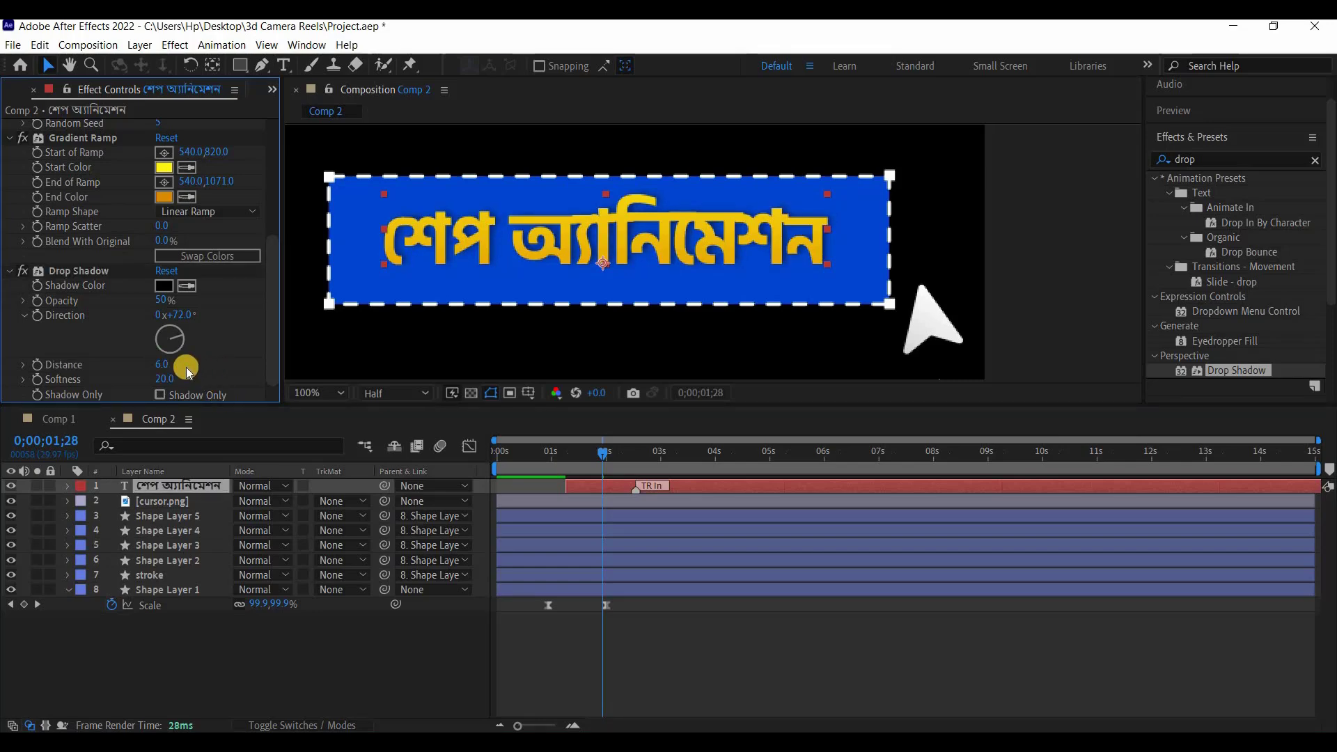
left_click(164, 362)
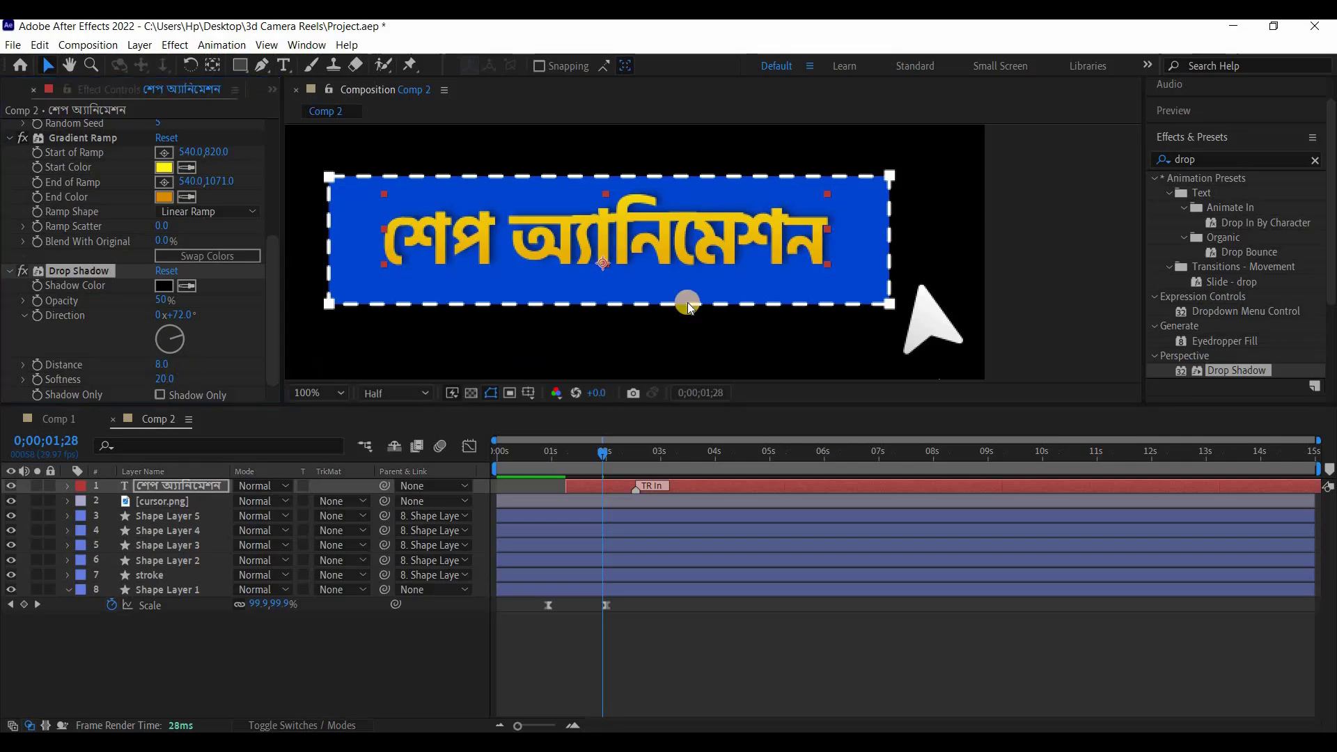
key("ctrl+s")
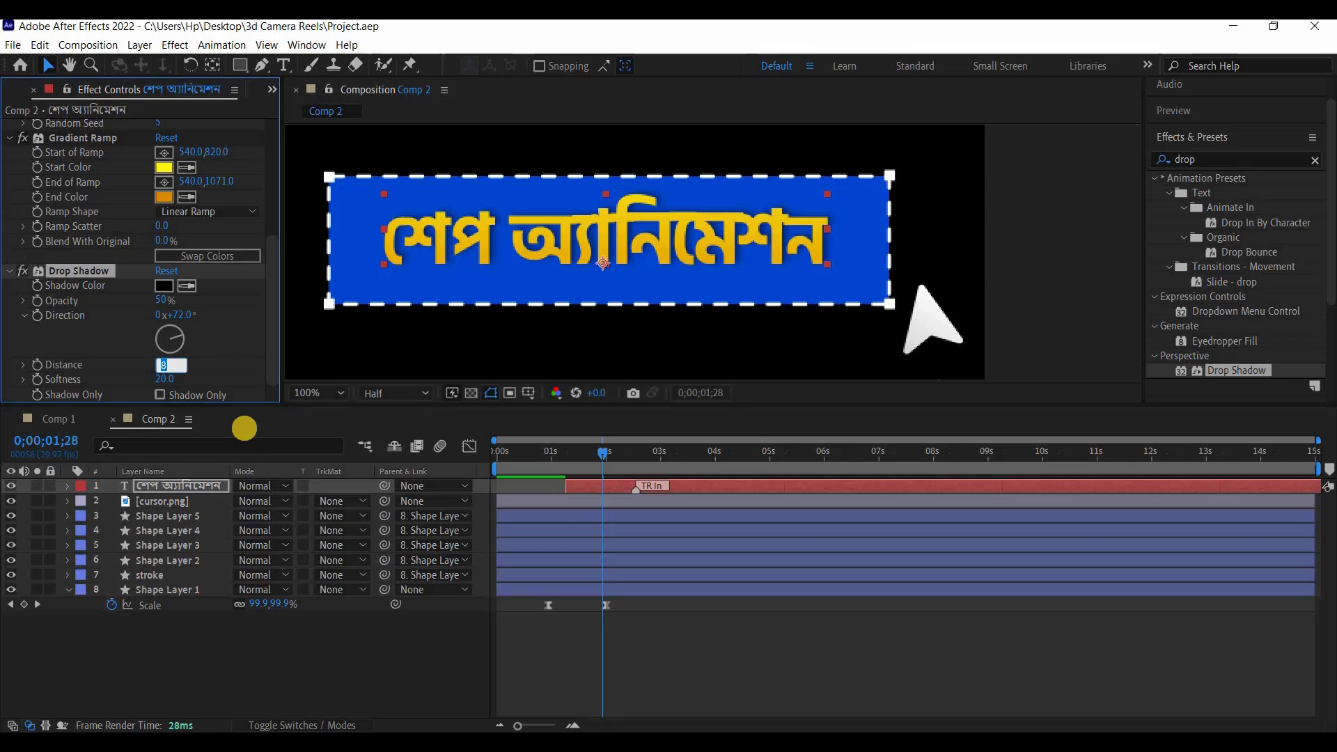
key("ctrl+s")
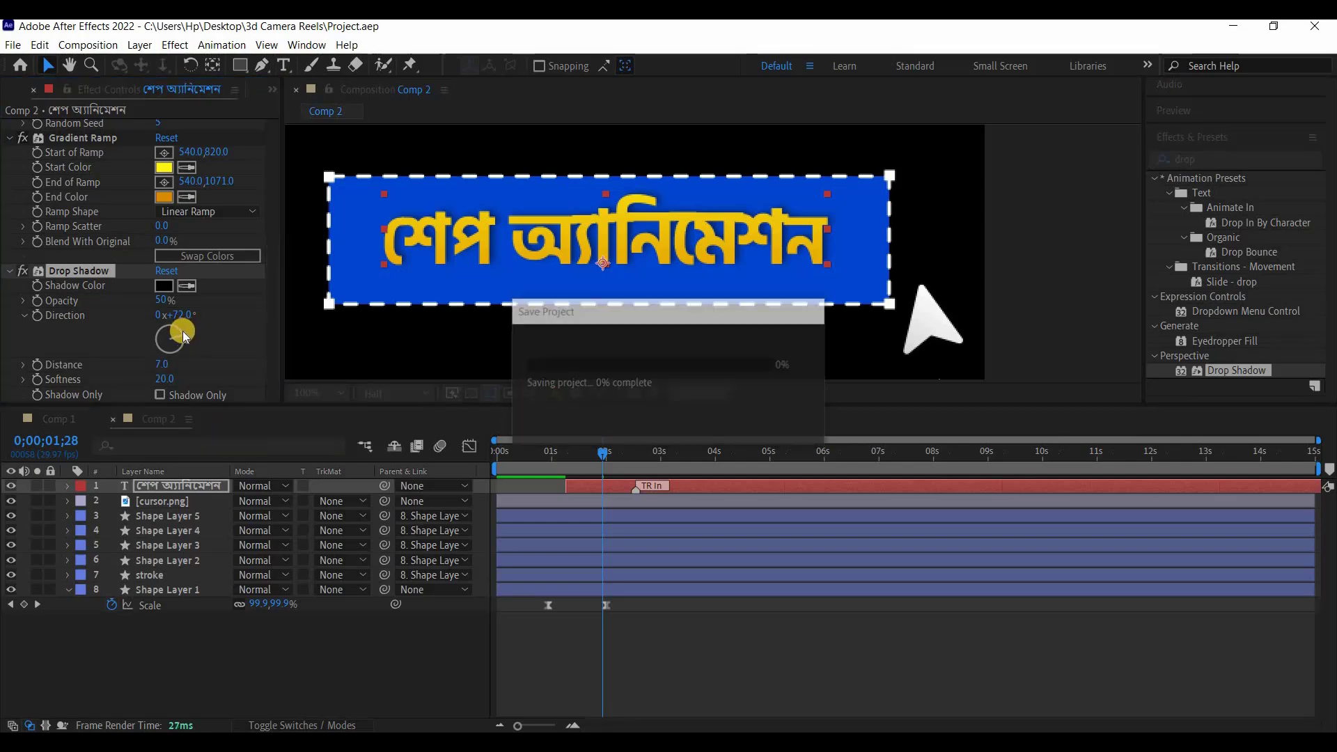
left_click(178, 328)
left_click_drag(180, 334, 179, 332)
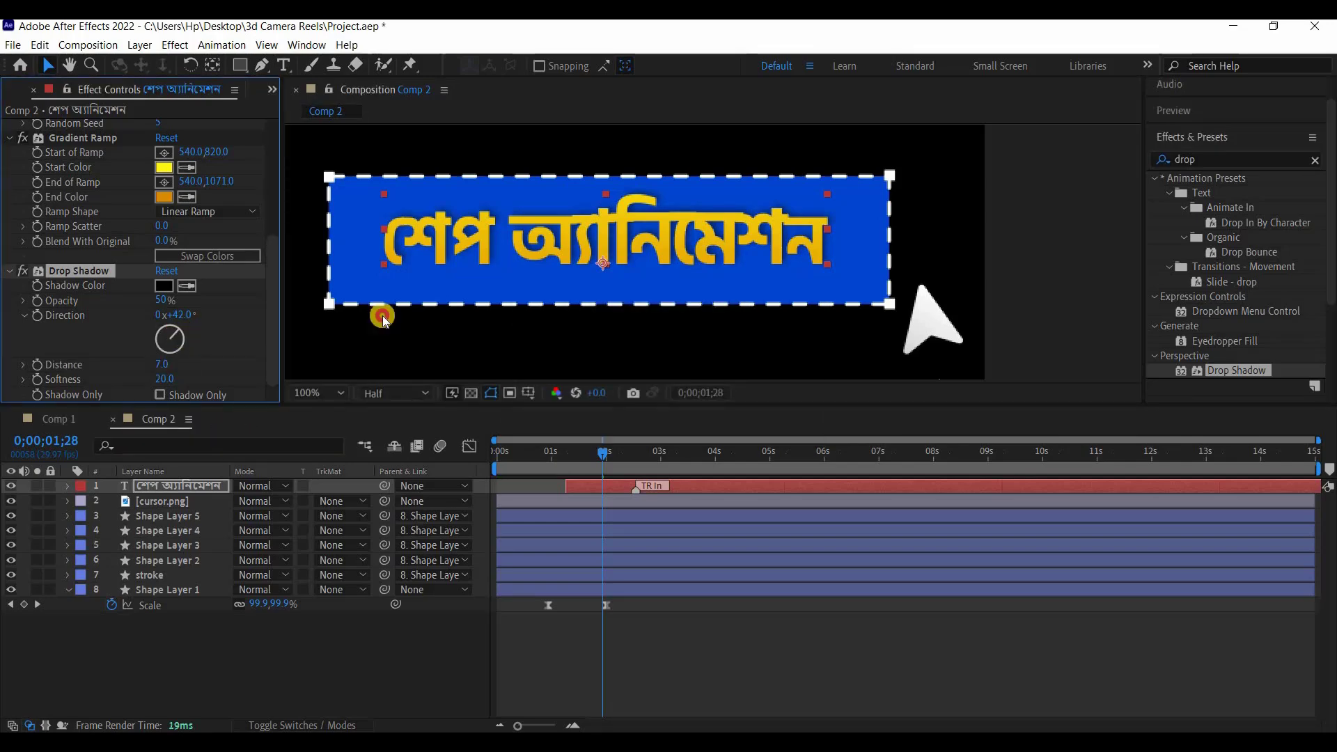
Apply Deep Glow to the text layer with Exposure 0.10 and Radius 300, and save the project
left_click(1201, 161)
double_click(1175, 162)
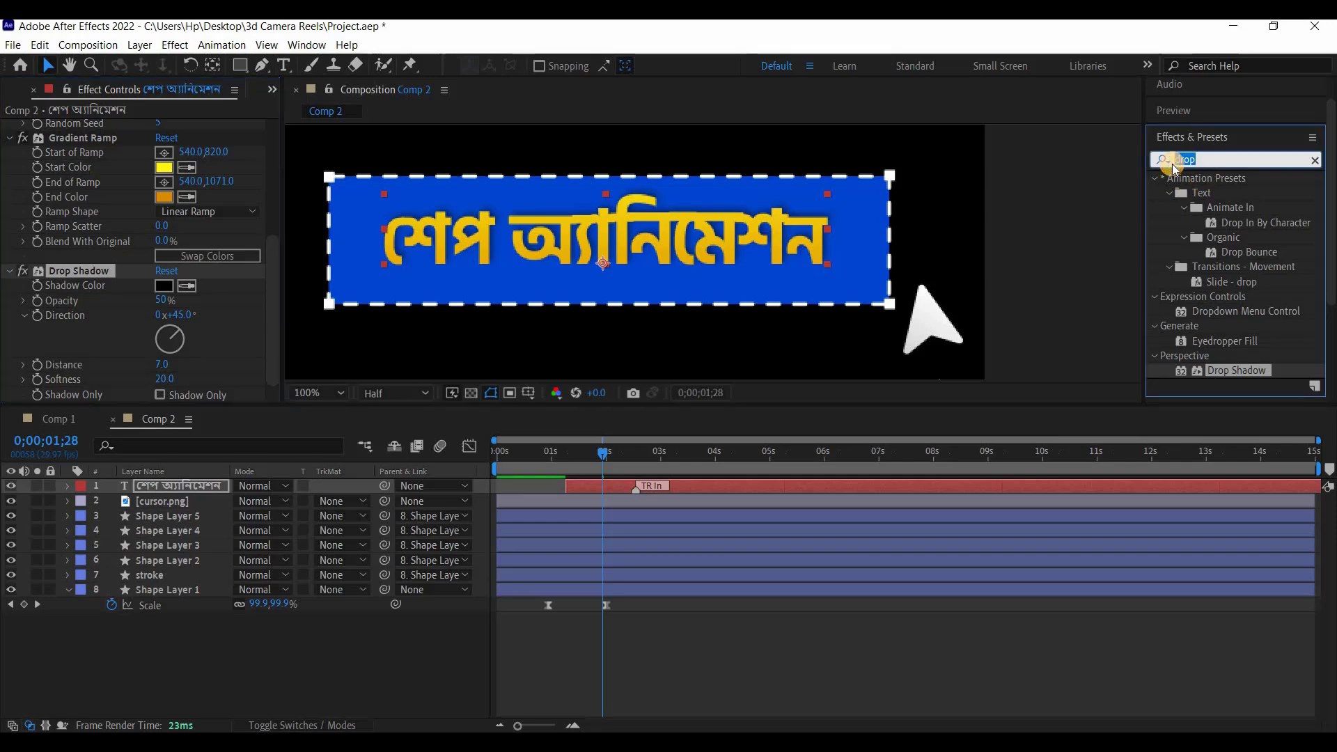
type("deep")
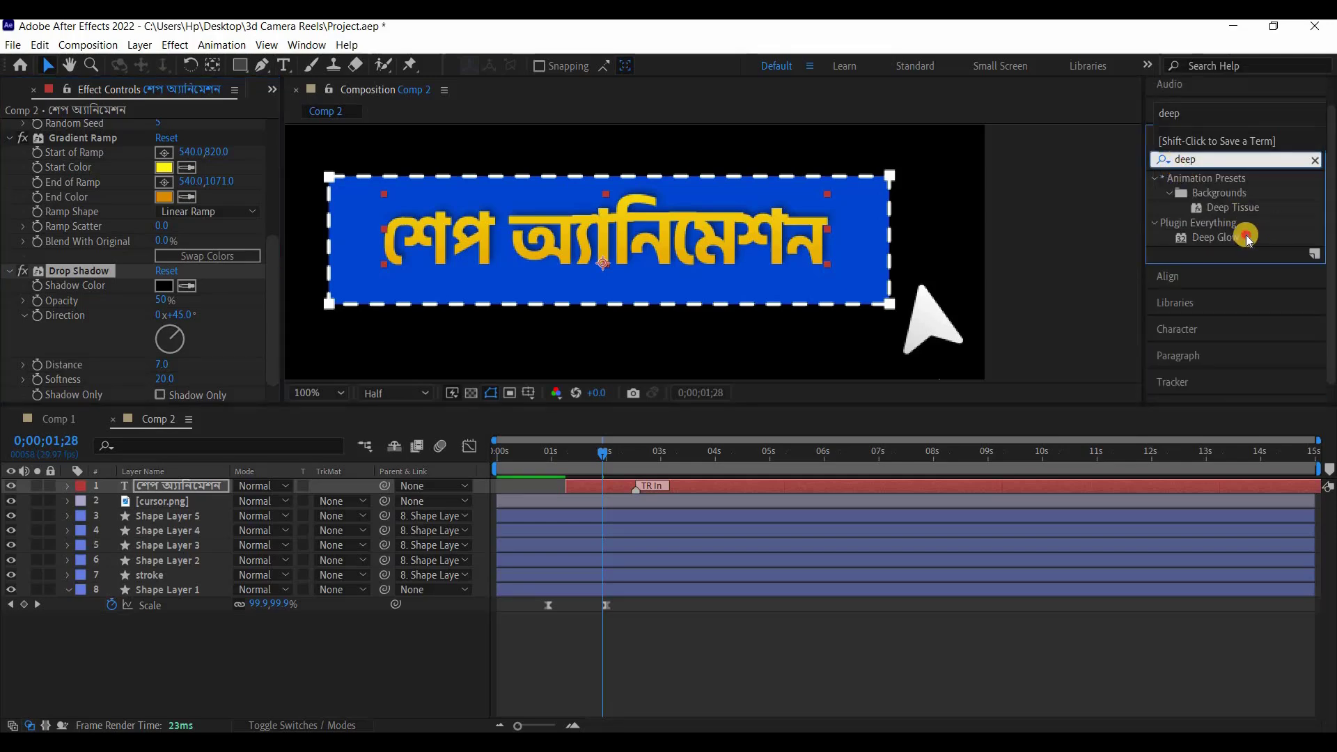
left_click_drag(1230, 237, 193, 485)
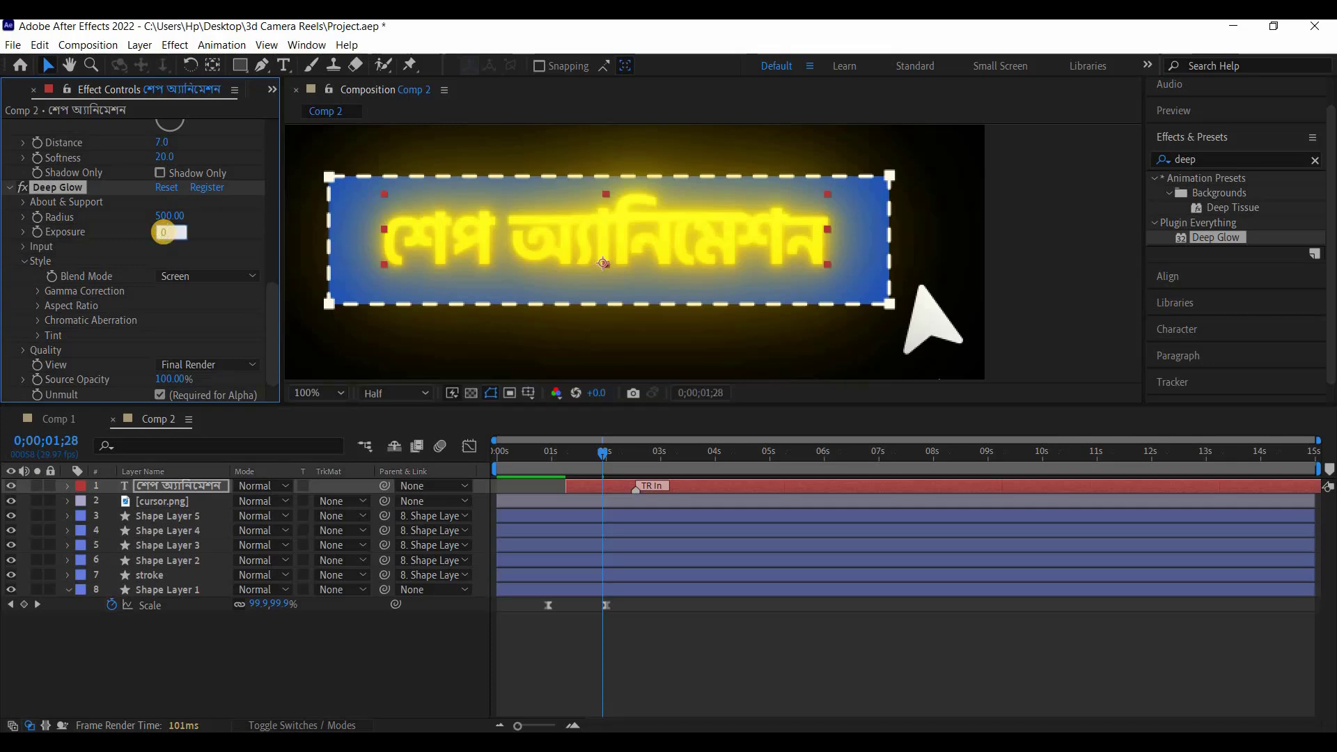
key("Return")
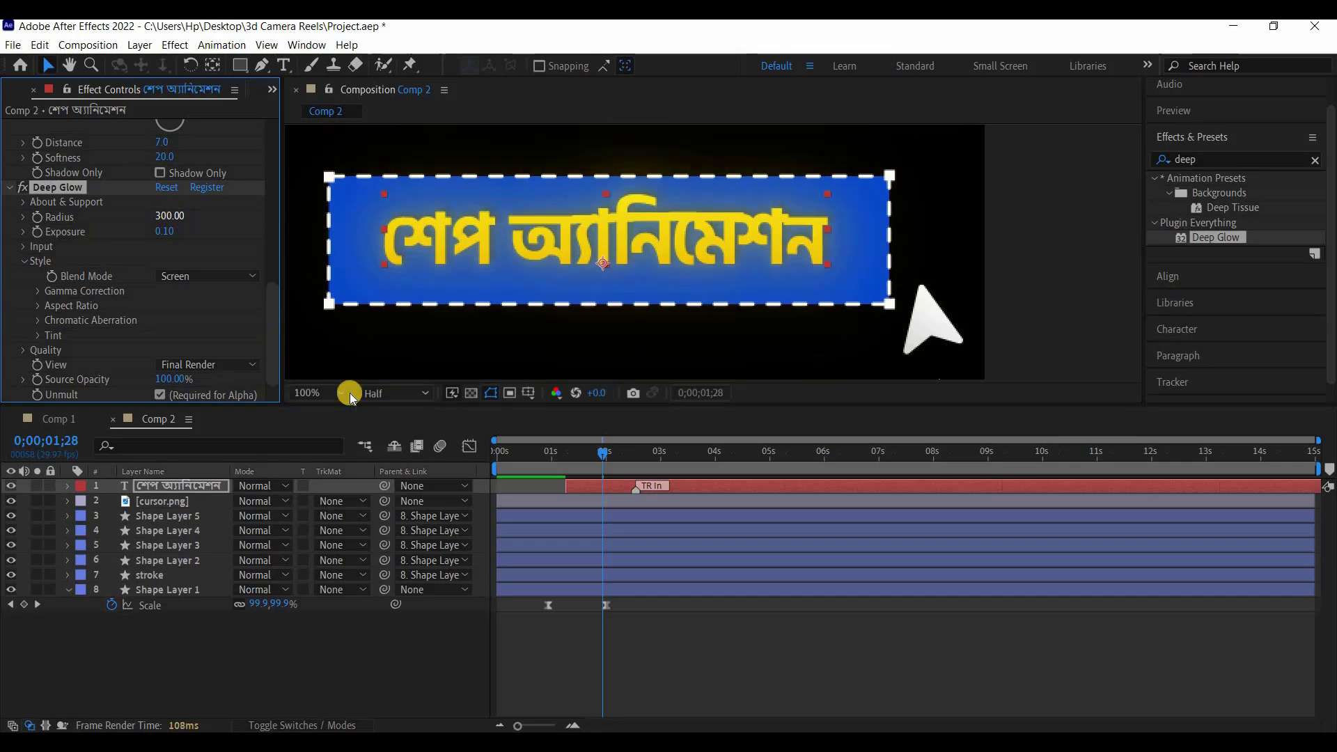
key("ctrl+s")
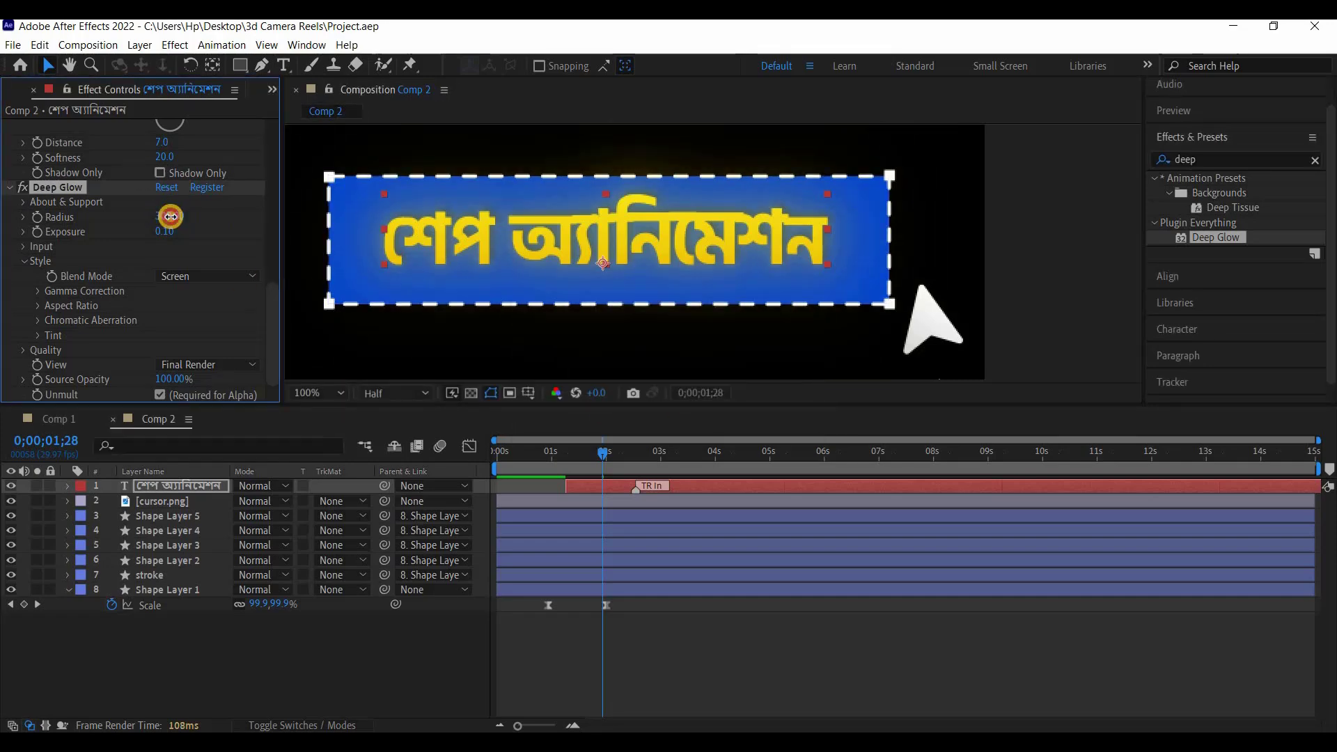
Raise the Deep Glow Radius to 305 and save the project
left_click_drag(168, 218, 177, 220)
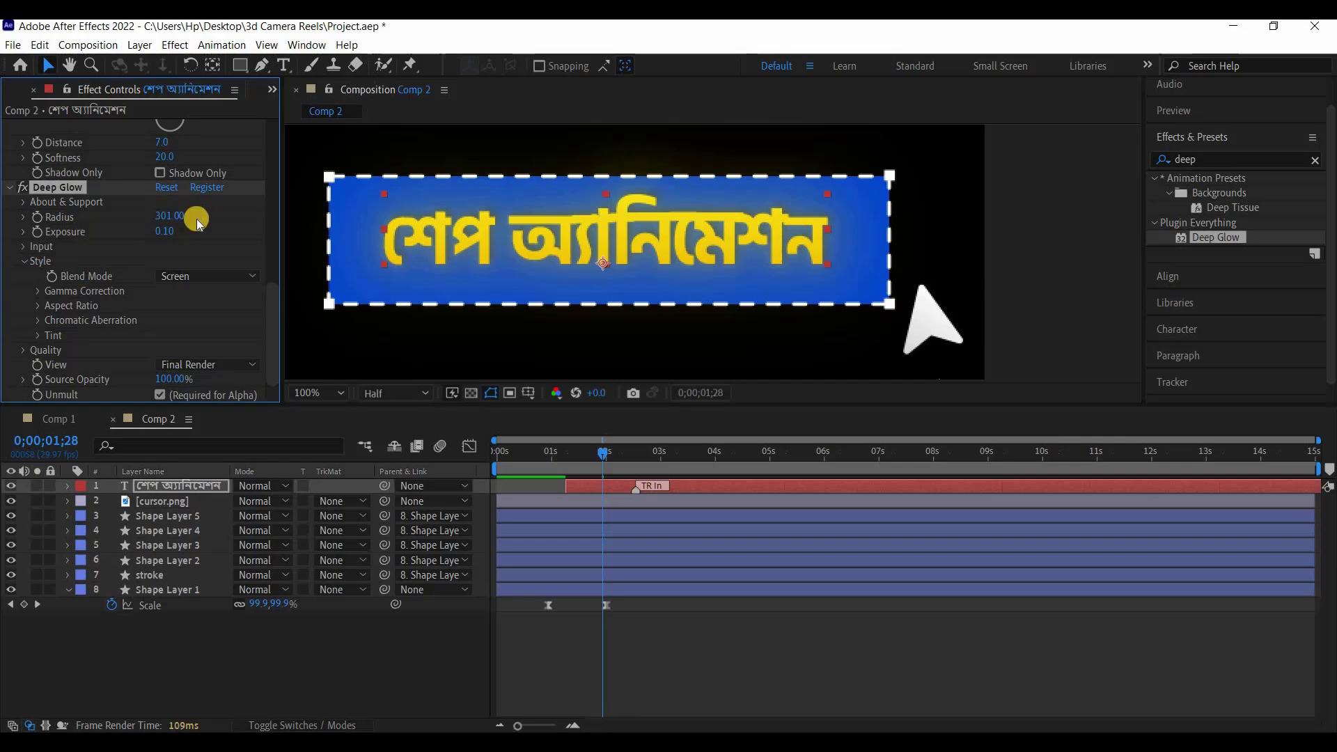
left_click(167, 219)
left_click_drag(168, 217, 170, 217)
key("ctrl+s")
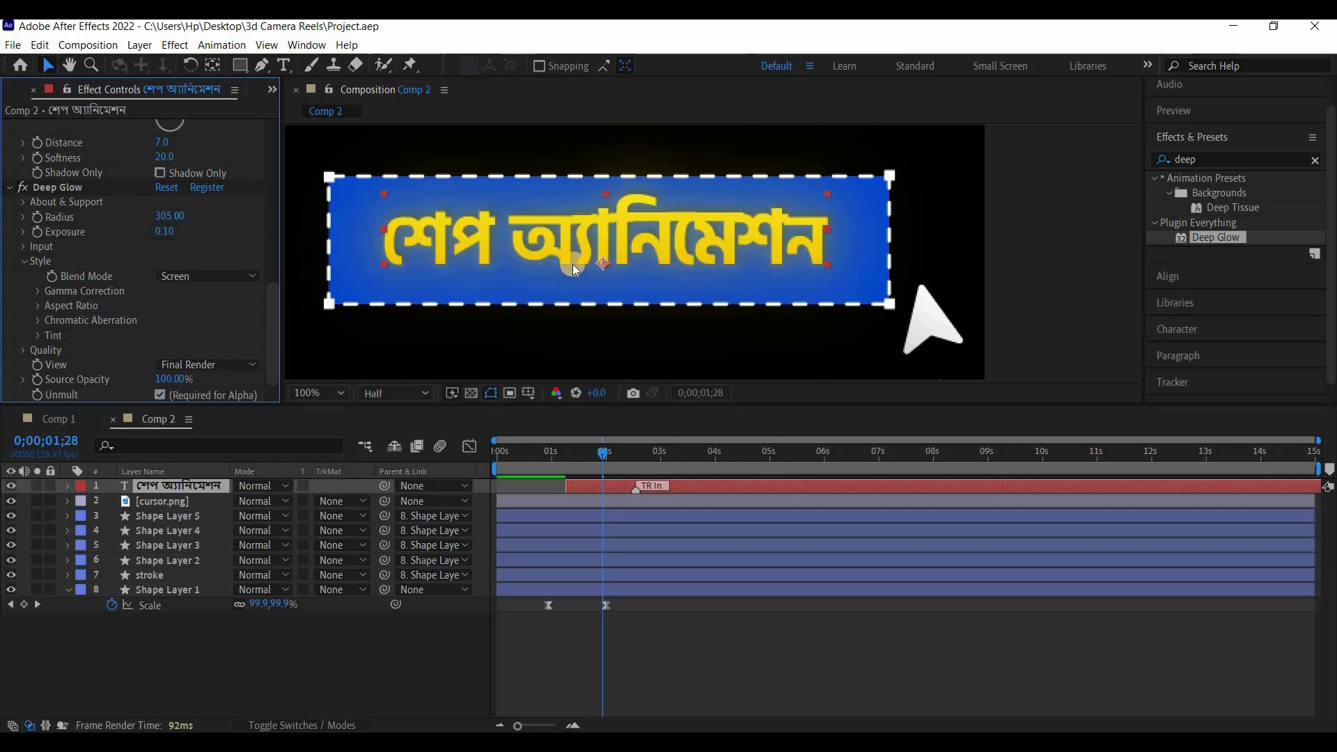
Play the composition from the beginning to check the glowing text animation, and return the playhead to the start
scroll(573, 268, "down", 2)
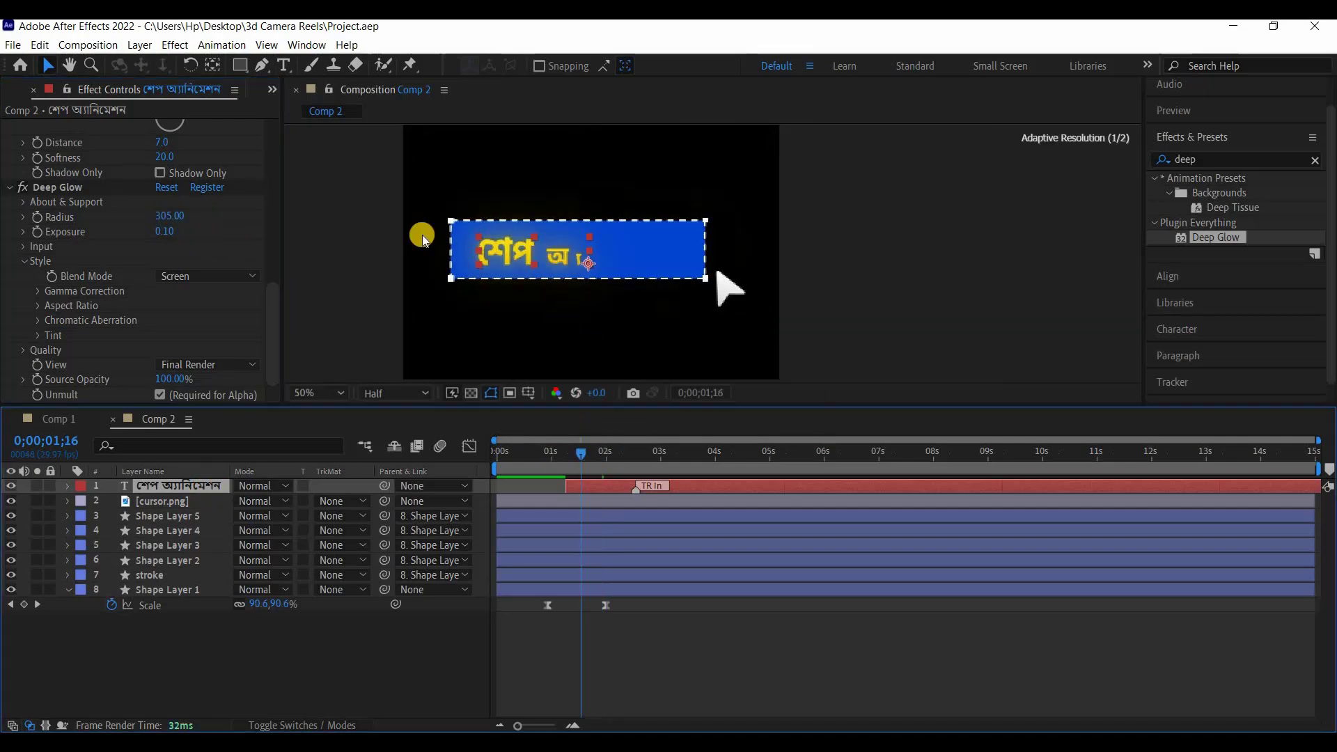
left_click(195, 491)
key("Home")
key("space")
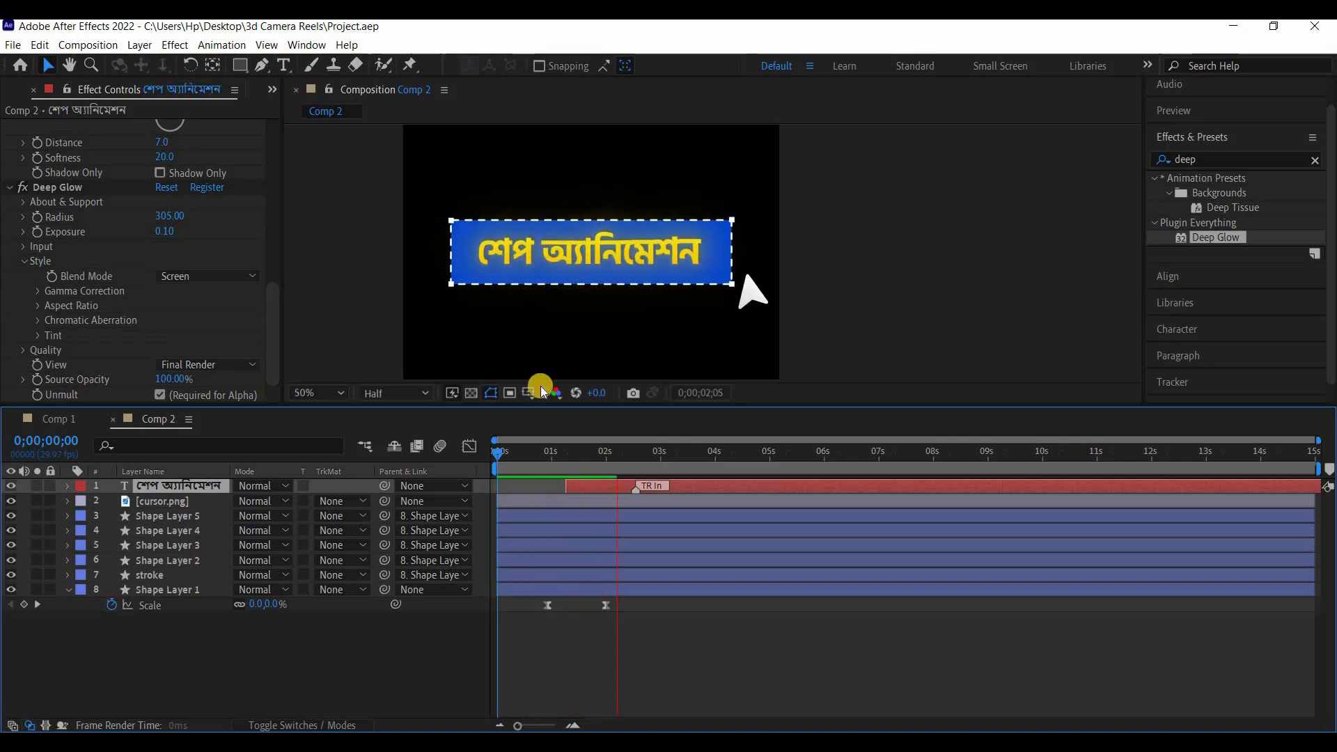
key("space")
left_click_drag(616, 453, 457, 456)
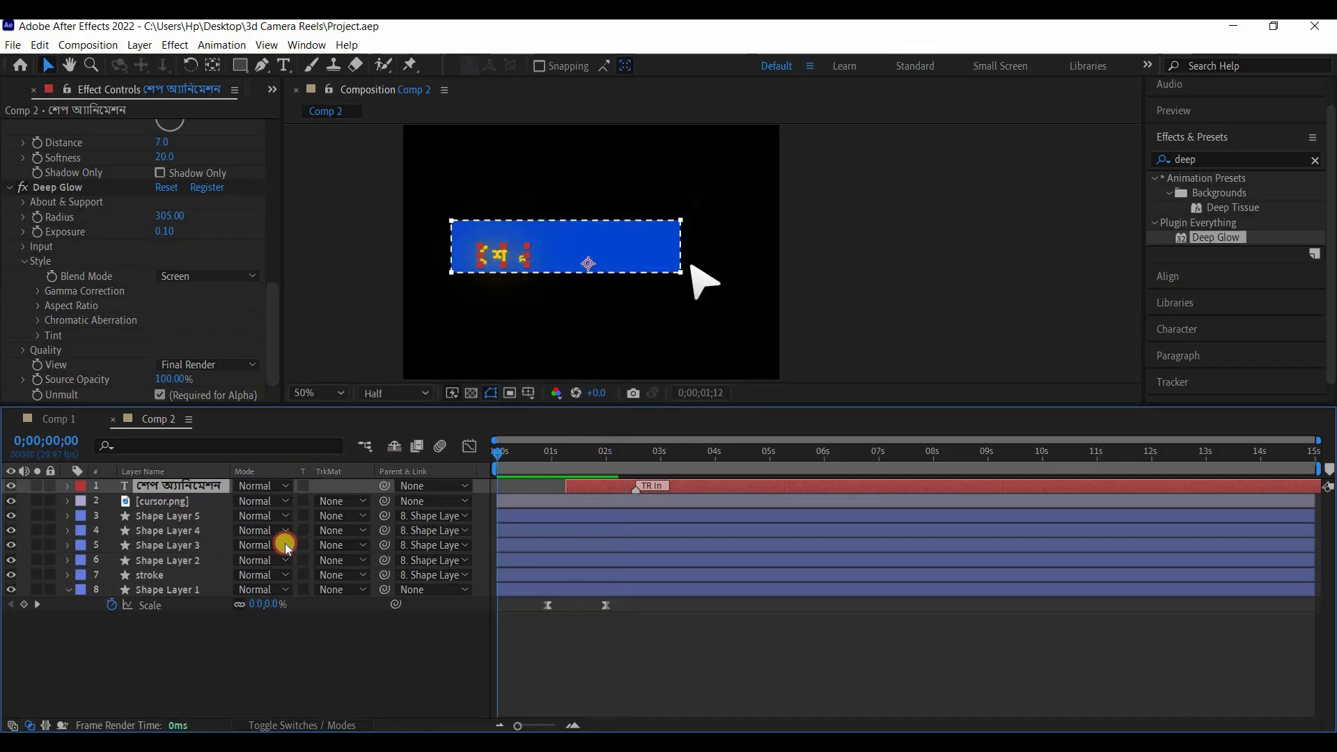
Collapse Shape Layer 1, duplicate it and move the copy above the text layer at the head of the layer stack
left_click(186, 622)
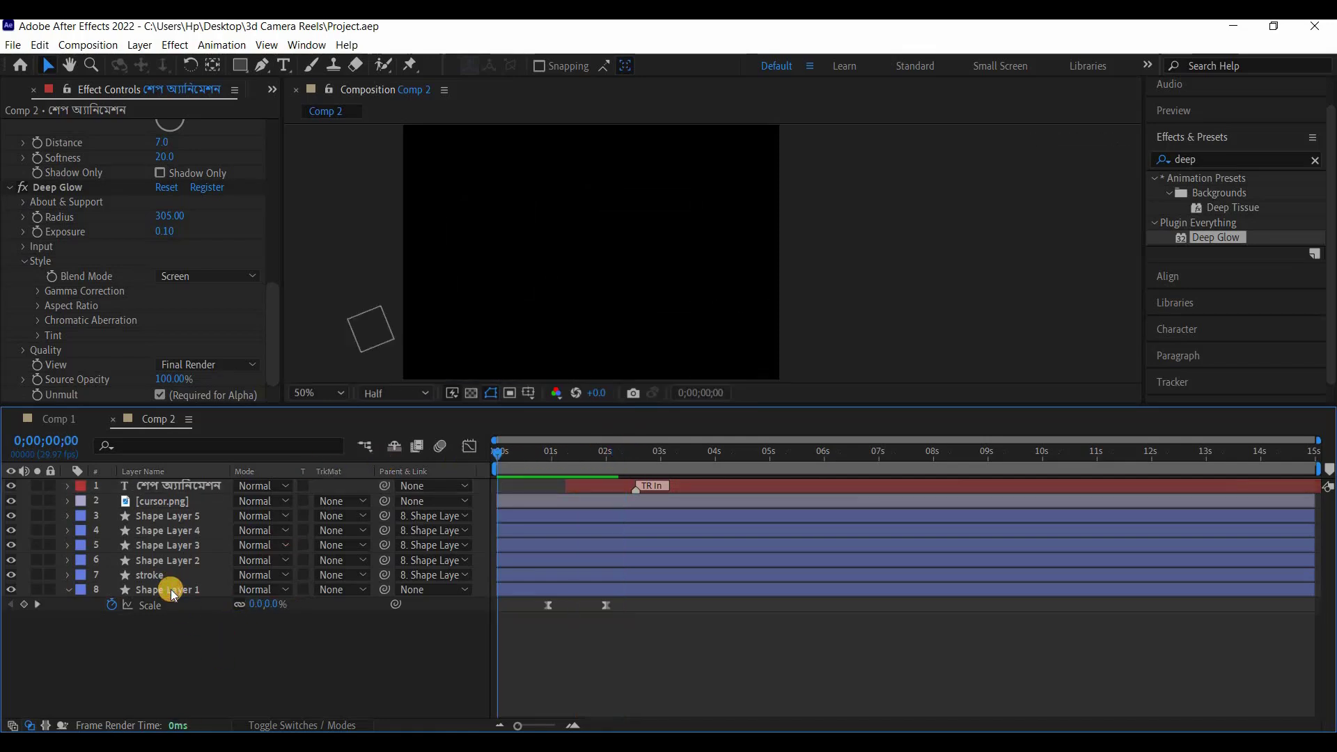
left_click(170, 589)
left_click(68, 590)
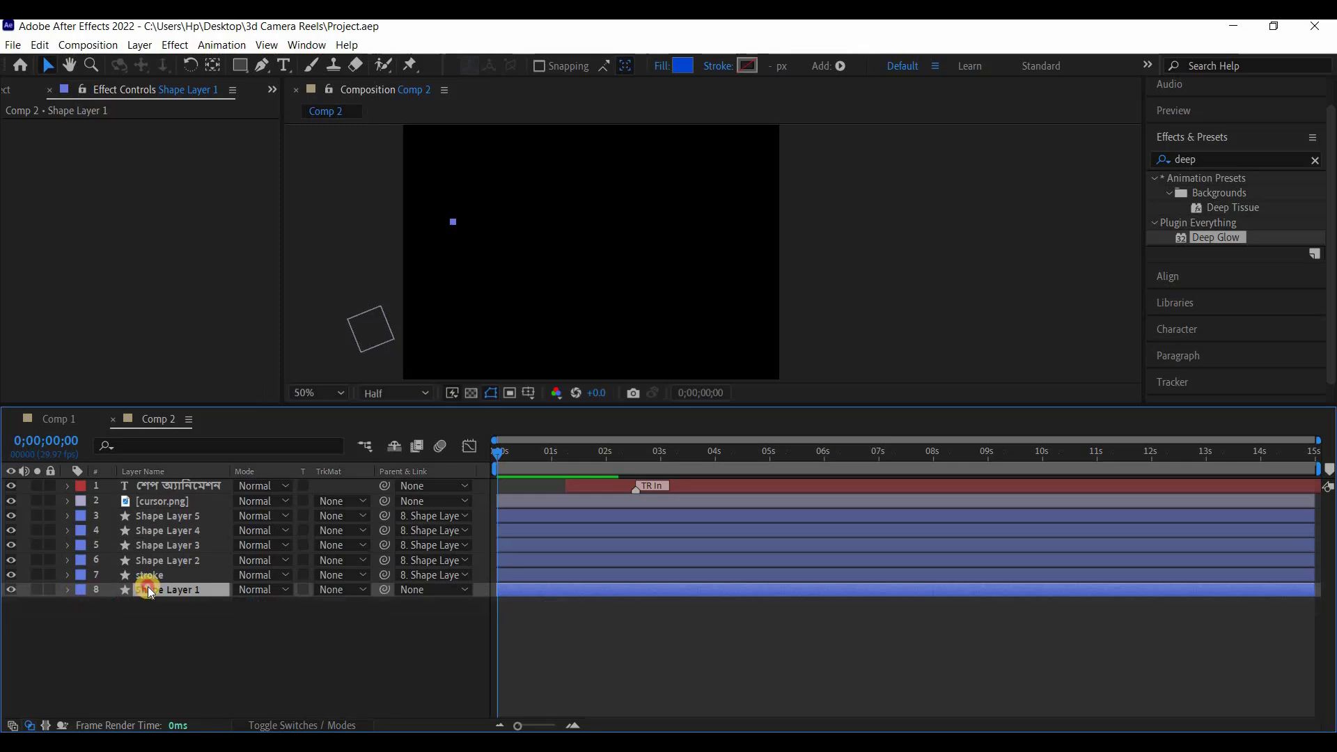
key("ctrl+d")
left_click_drag(148, 589, 170, 488)
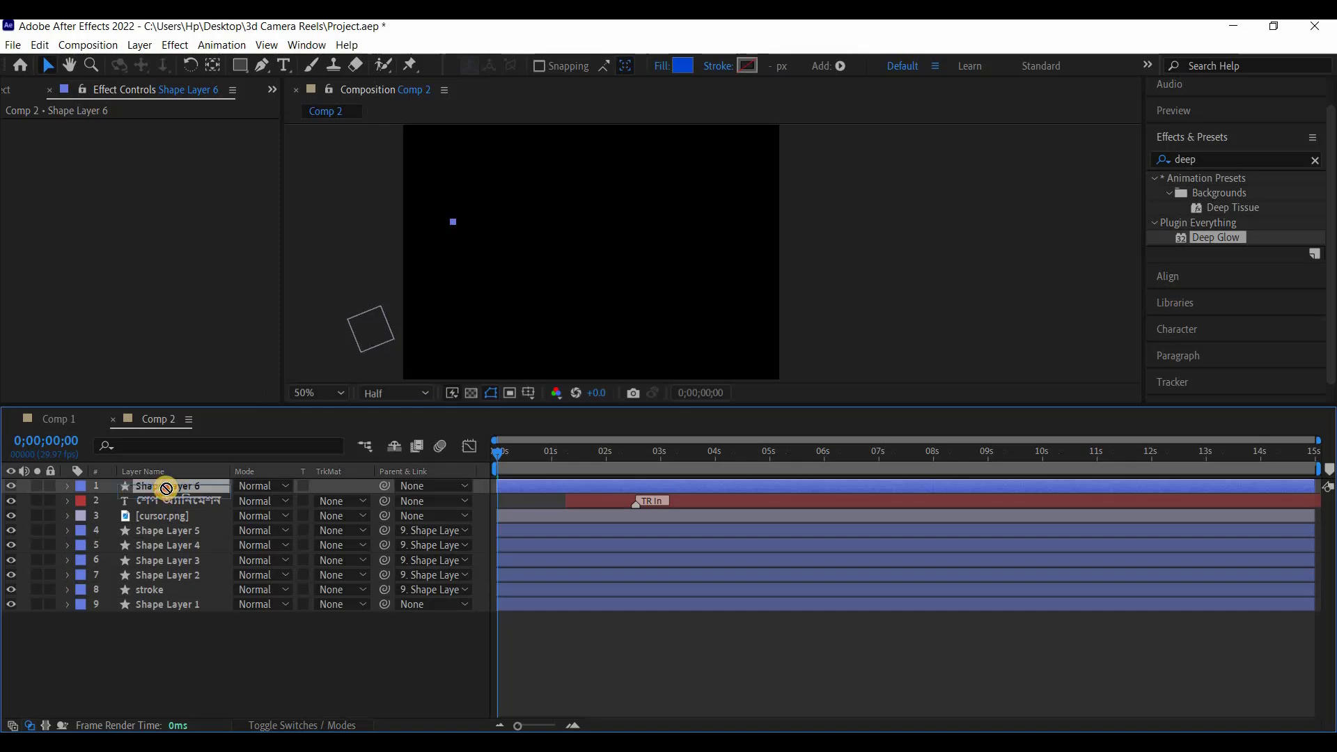
left_click_drag(165, 487, 165, 501)
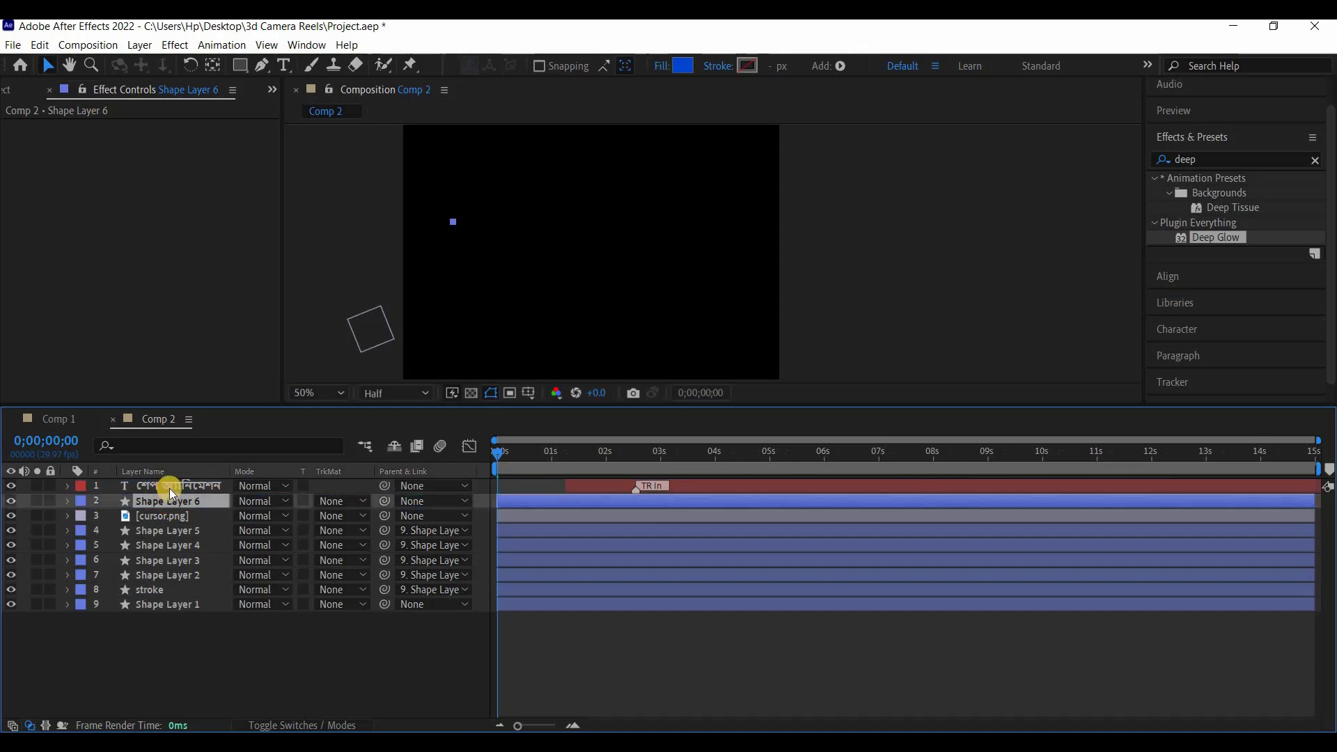
left_click(170, 487)
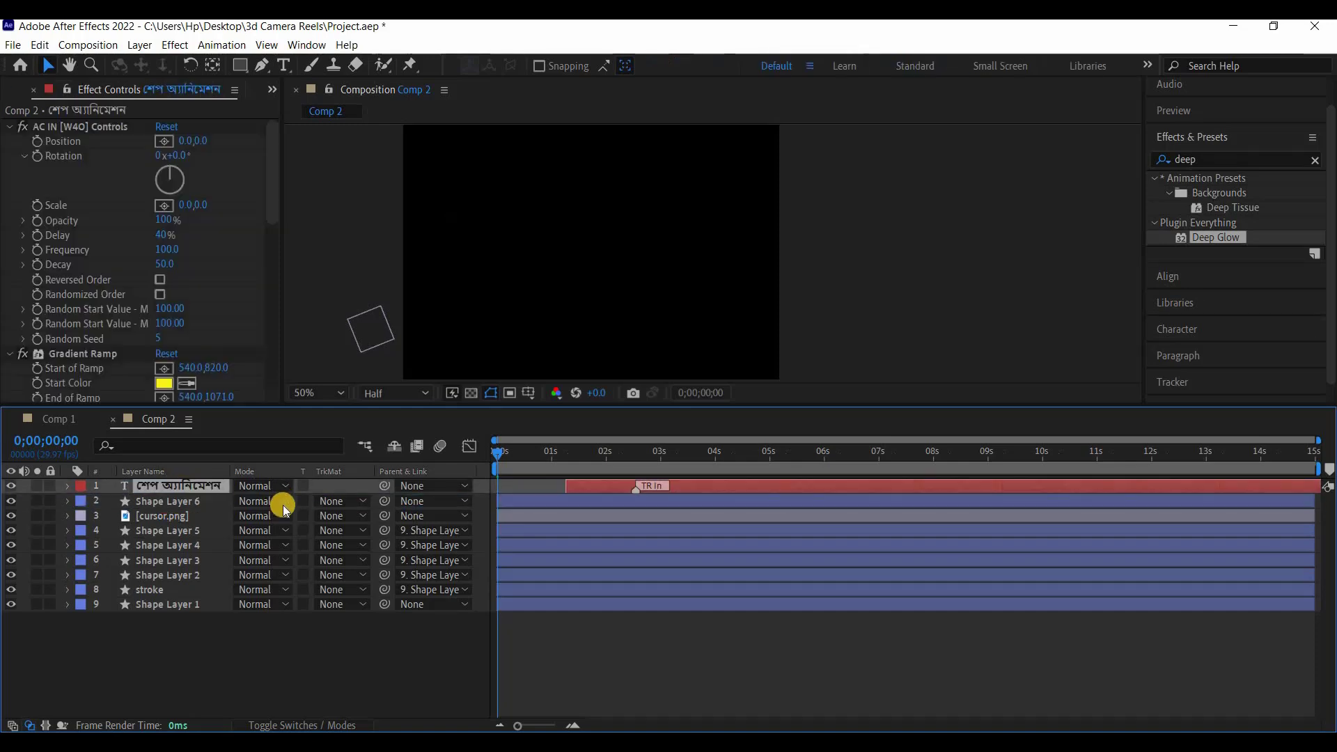
left_click(309, 724)
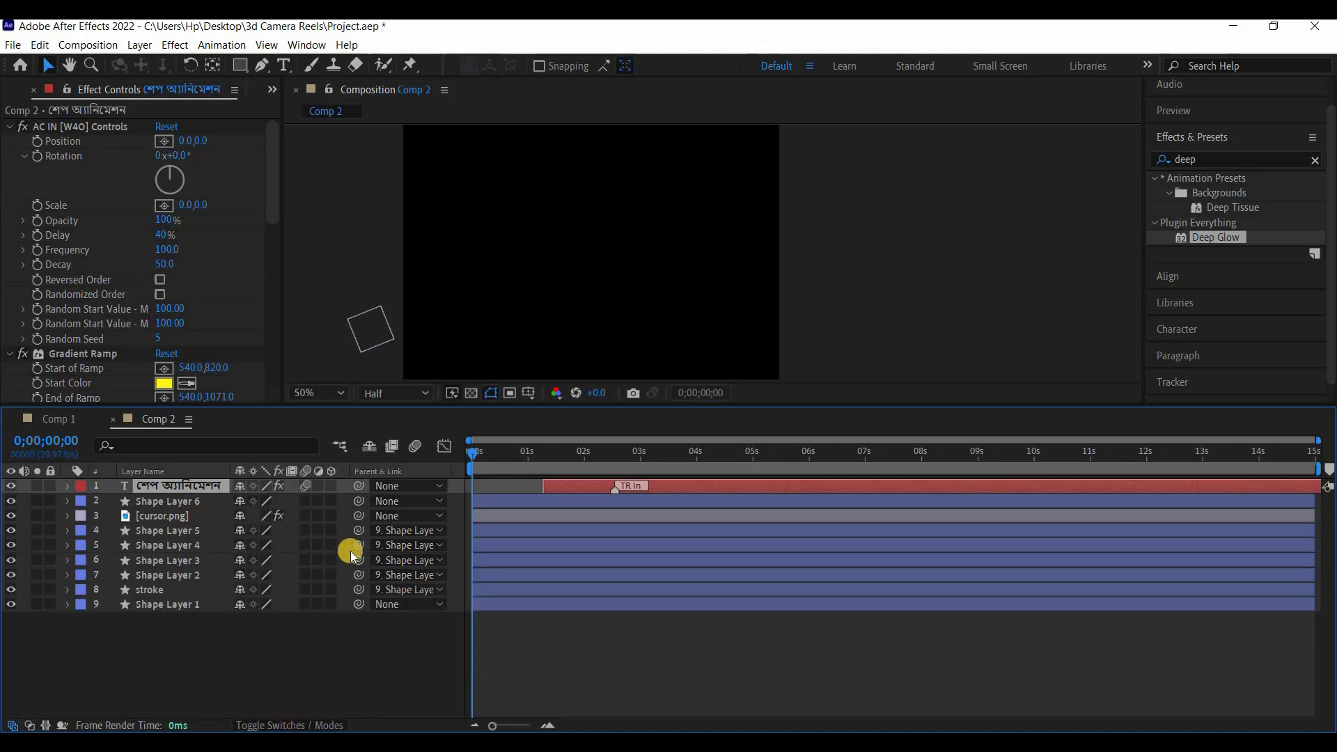
left_click(303, 725)
left_click(167, 501)
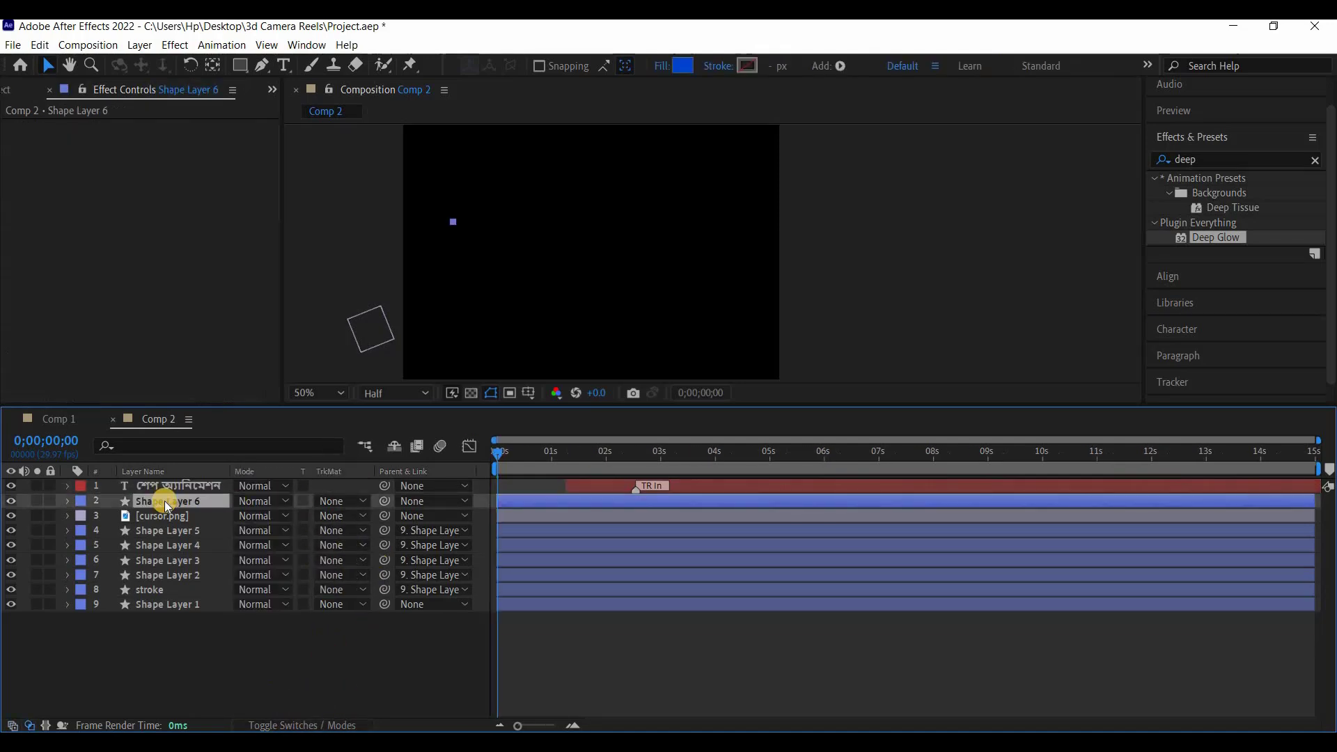
key("ctrl+shift+bracketright")
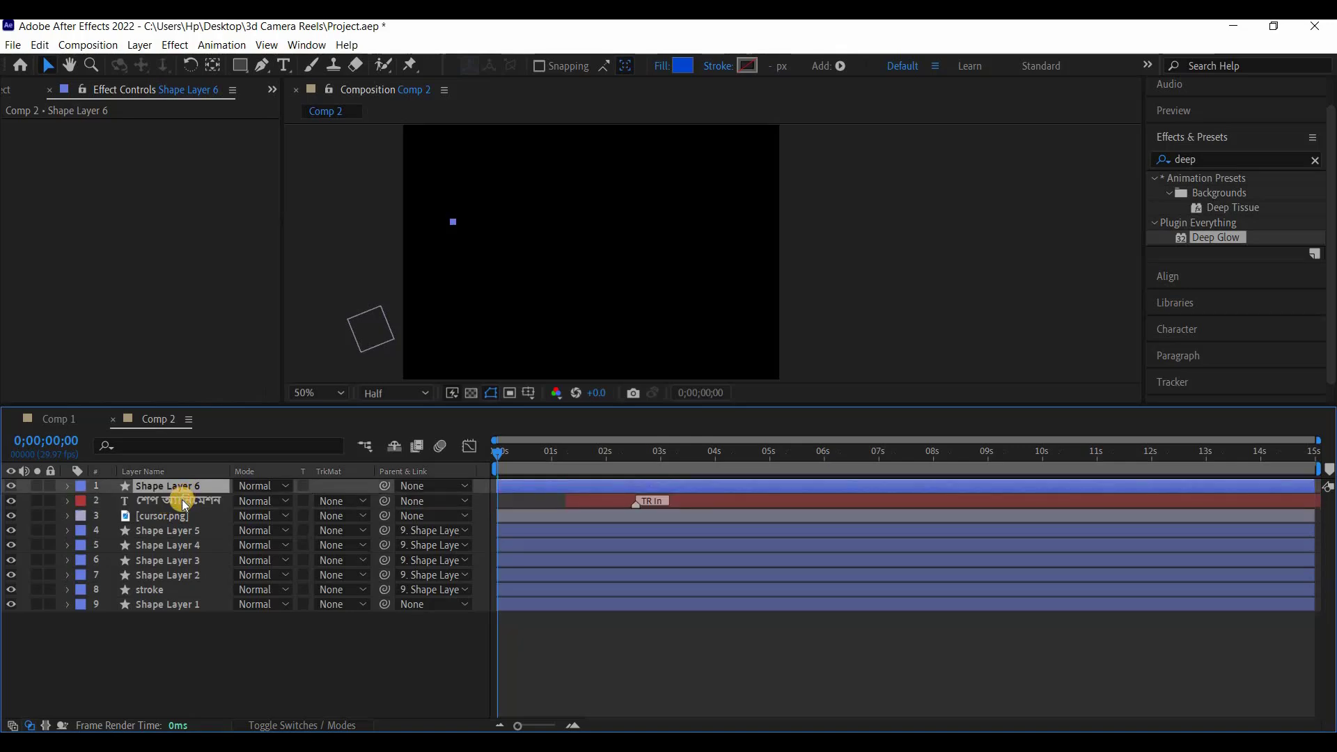
Set the Bengali text layer's track matte to Alpha Matte "Shape Layer 6" and save the project
left_click(183, 500)
left_click(323, 500)
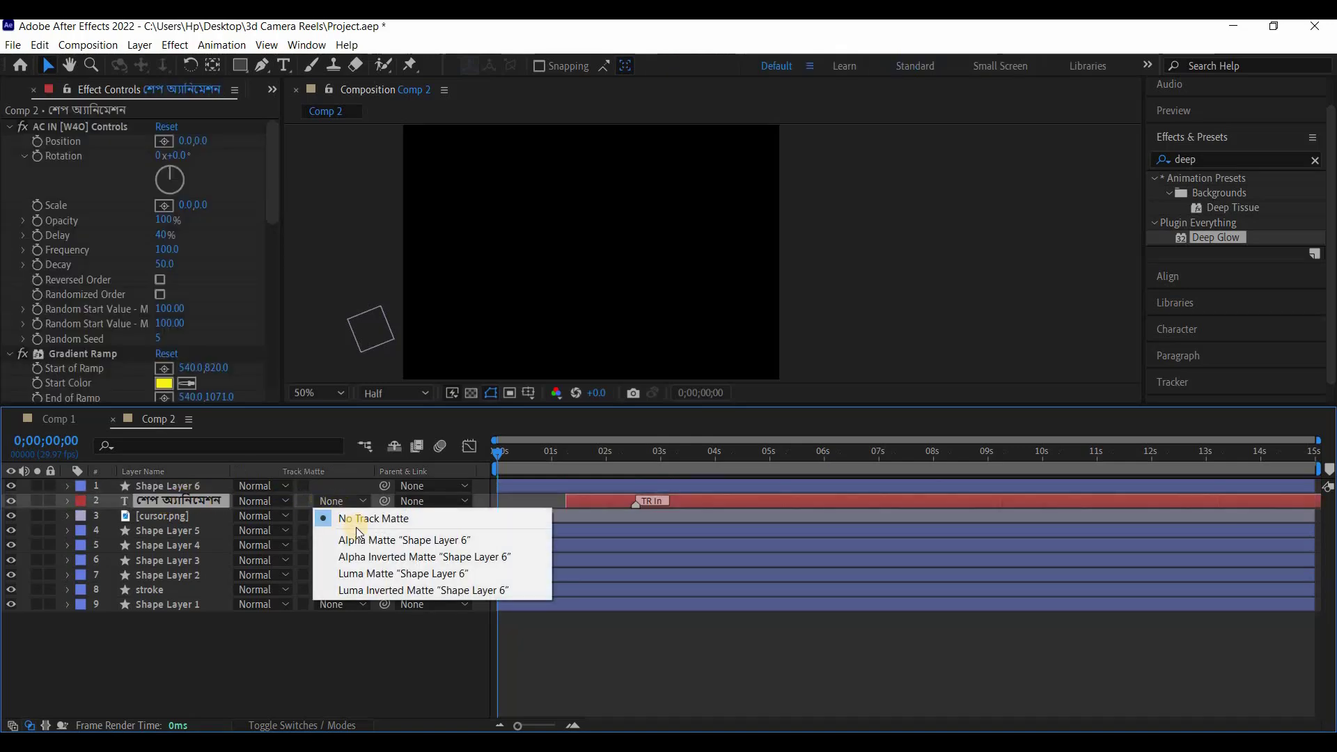
left_click(364, 539)
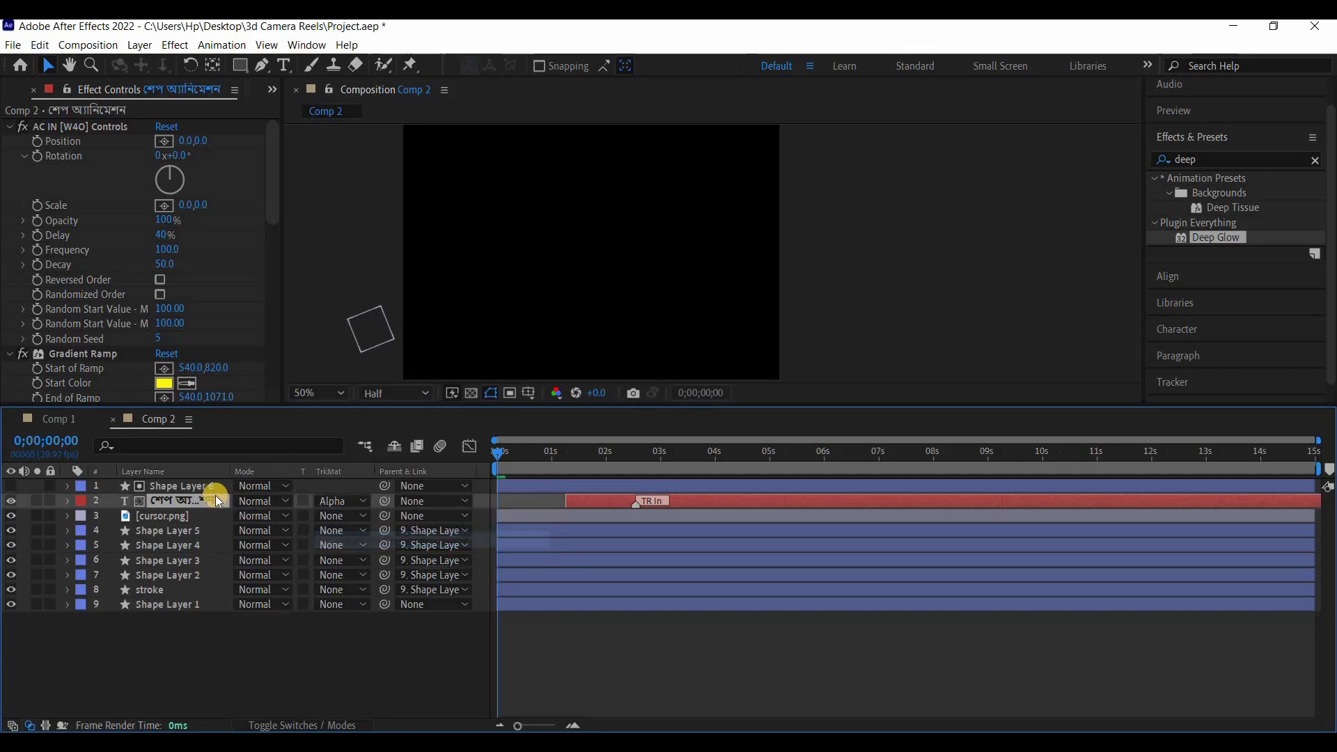
key("ctrl+s")
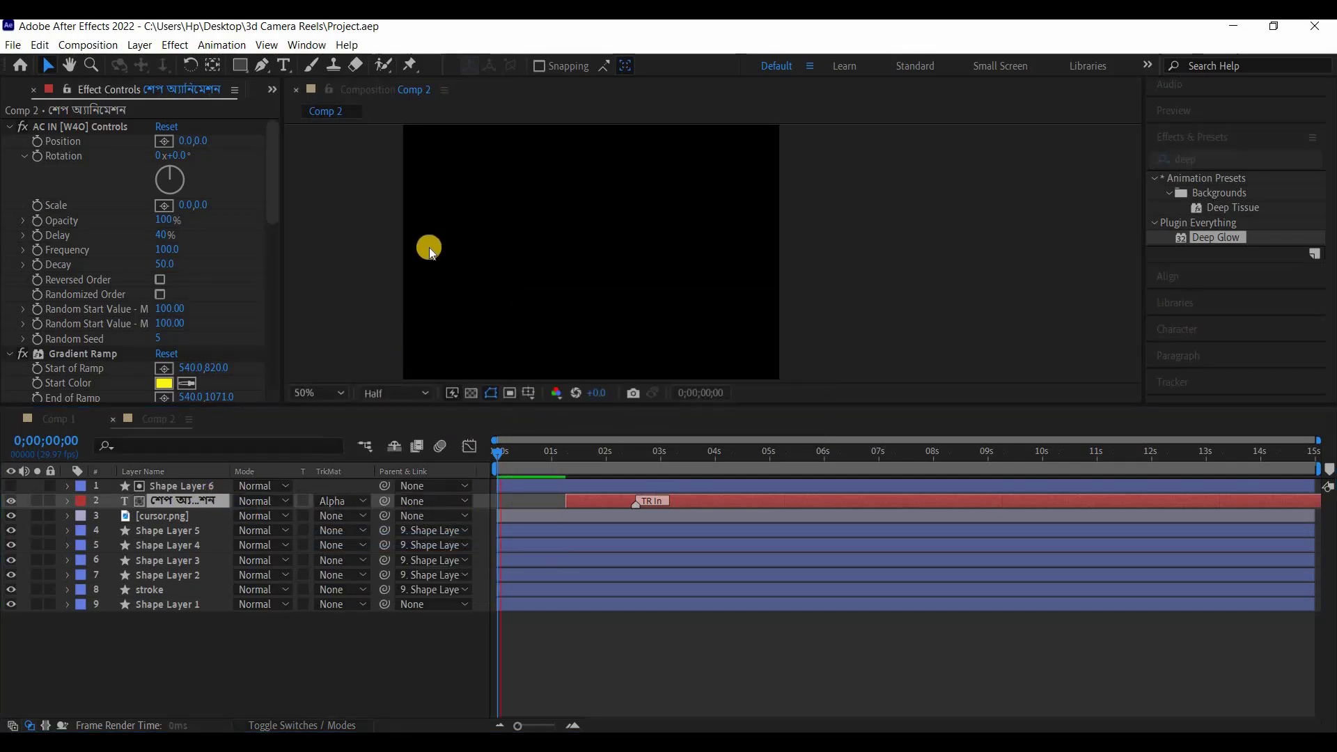
Preview the matted text, shift the text layer earlier to start just before the 1-second mark, and save the project
key("space")
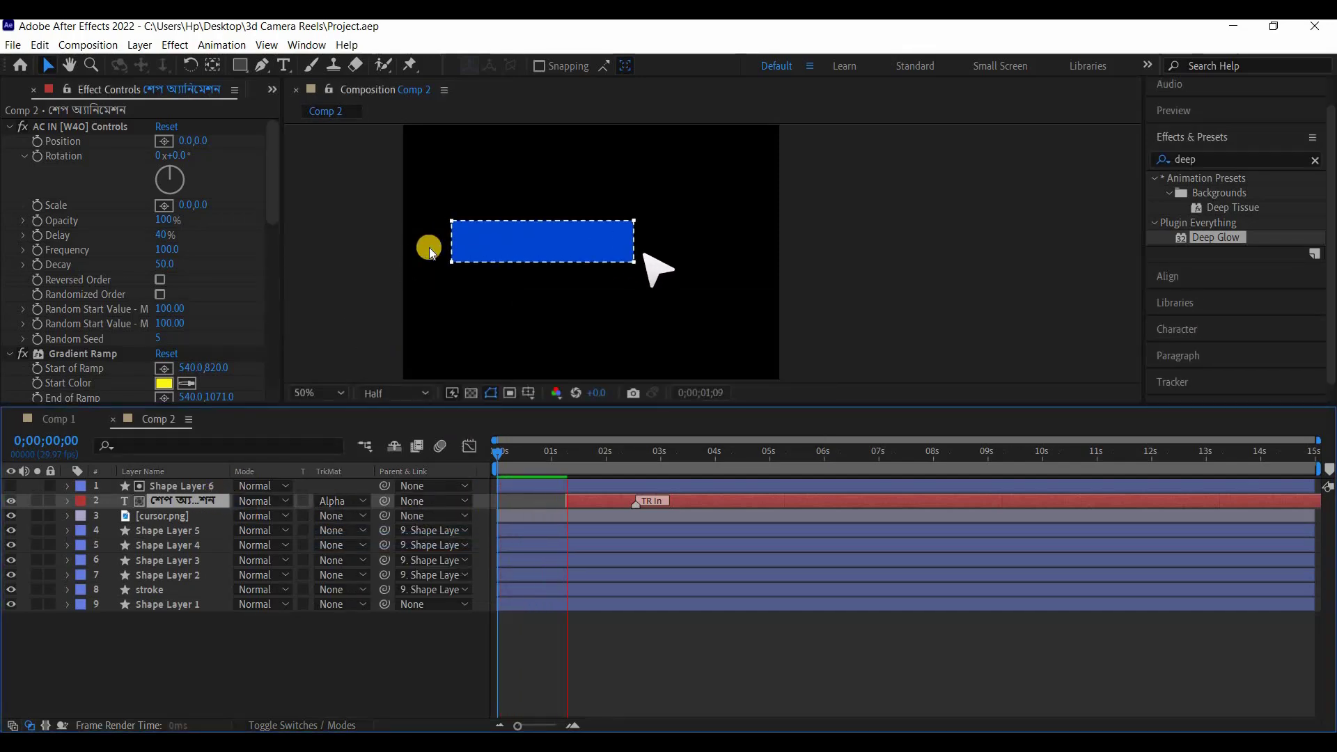
left_click(575, 501)
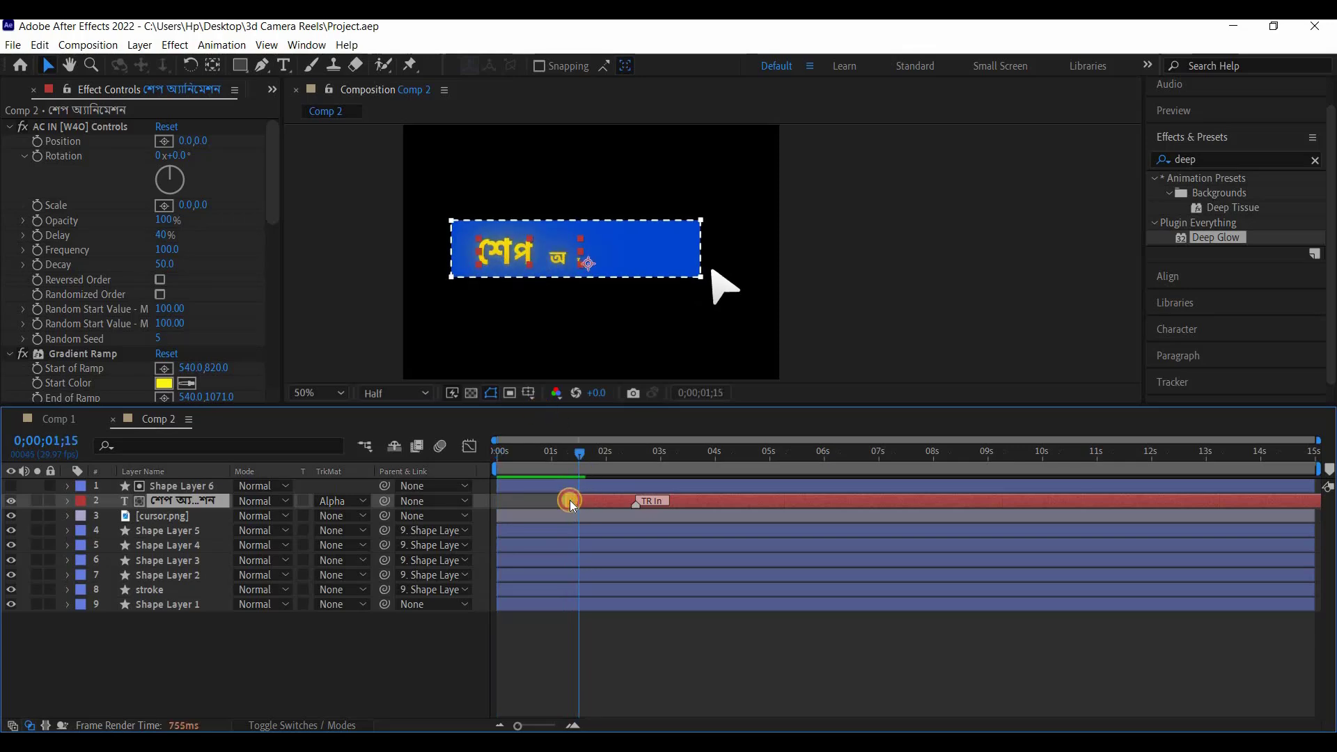
left_click_drag(569, 501, 561, 499)
key("ctrl+s")
left_click(272, 468)
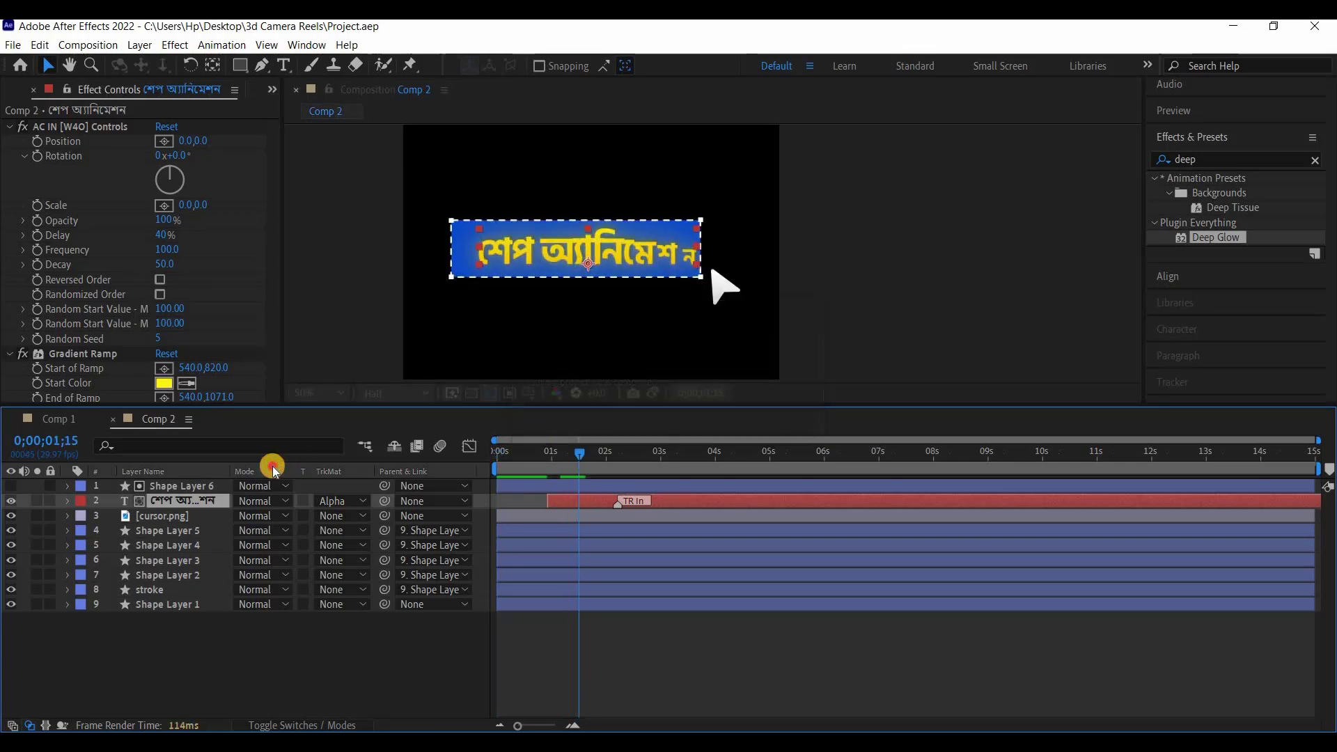
key("Home")
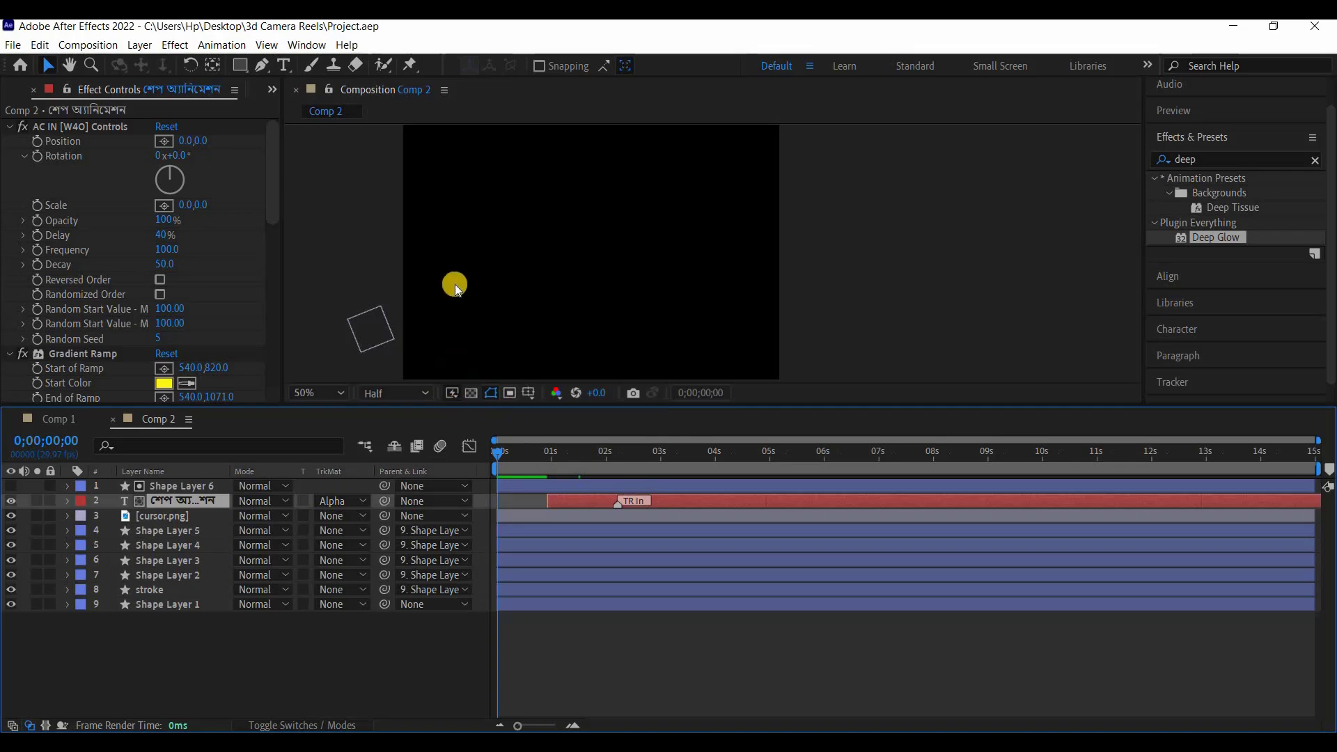
Clean the media cache database and empty the disk cache for all versions in the Media & Disk Cache preferences
scroll(454, 284, "down", 2)
left_click_drag(483, 248, 531, 269)
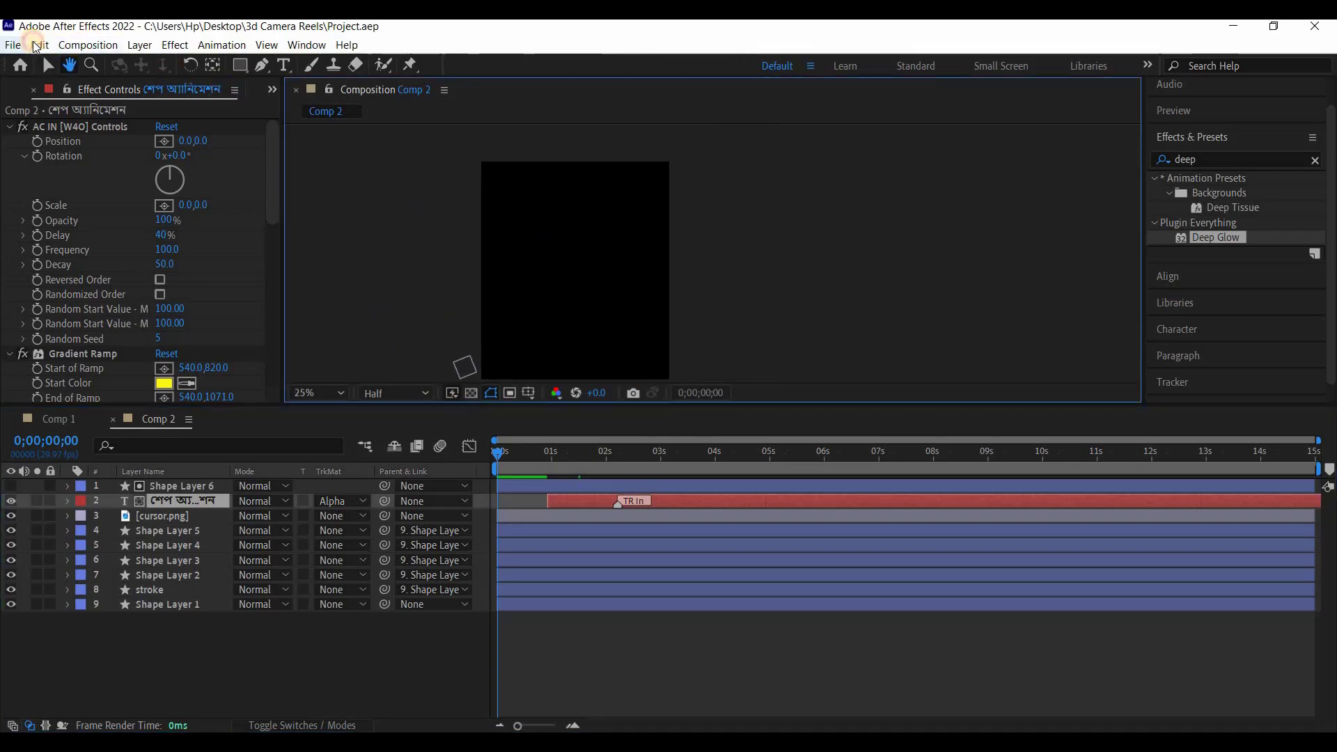
left_click(35, 46)
mouse_move(155, 444)
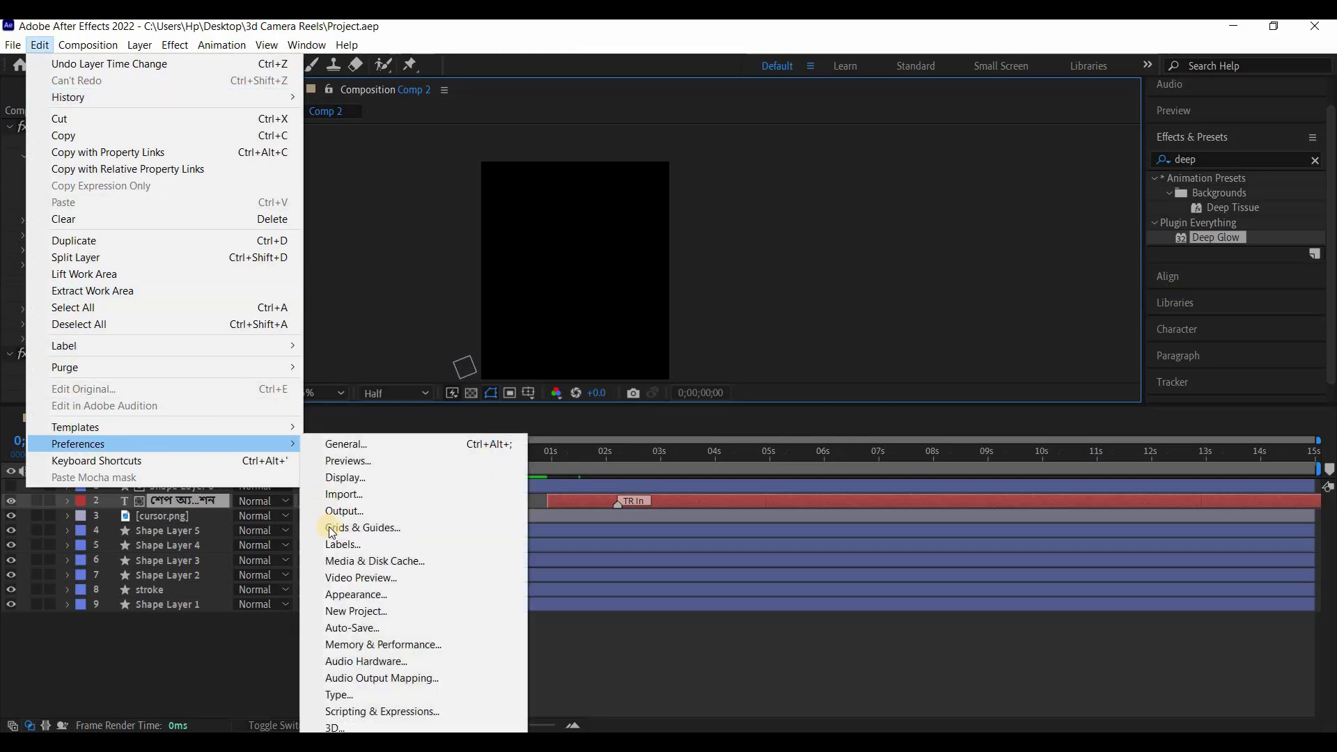
left_click(379, 561)
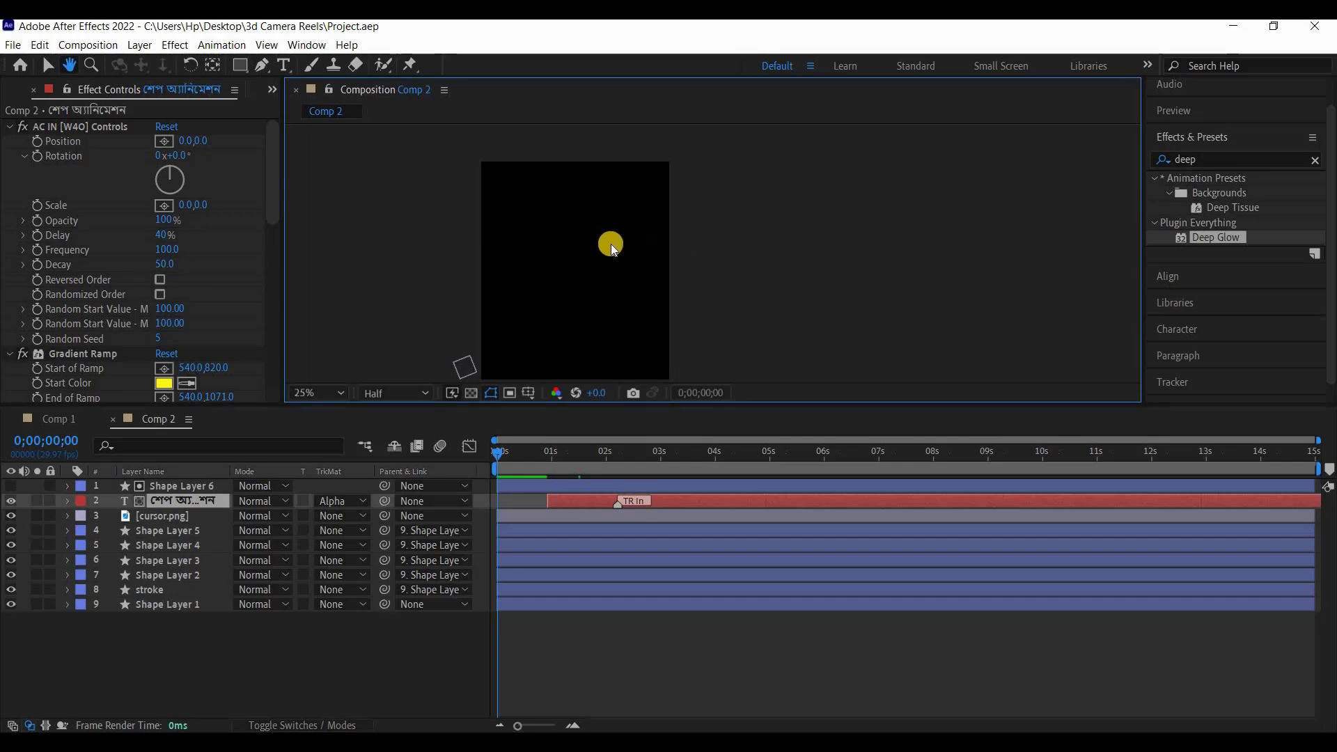
key("ctrl+alt+shift+semicolon")
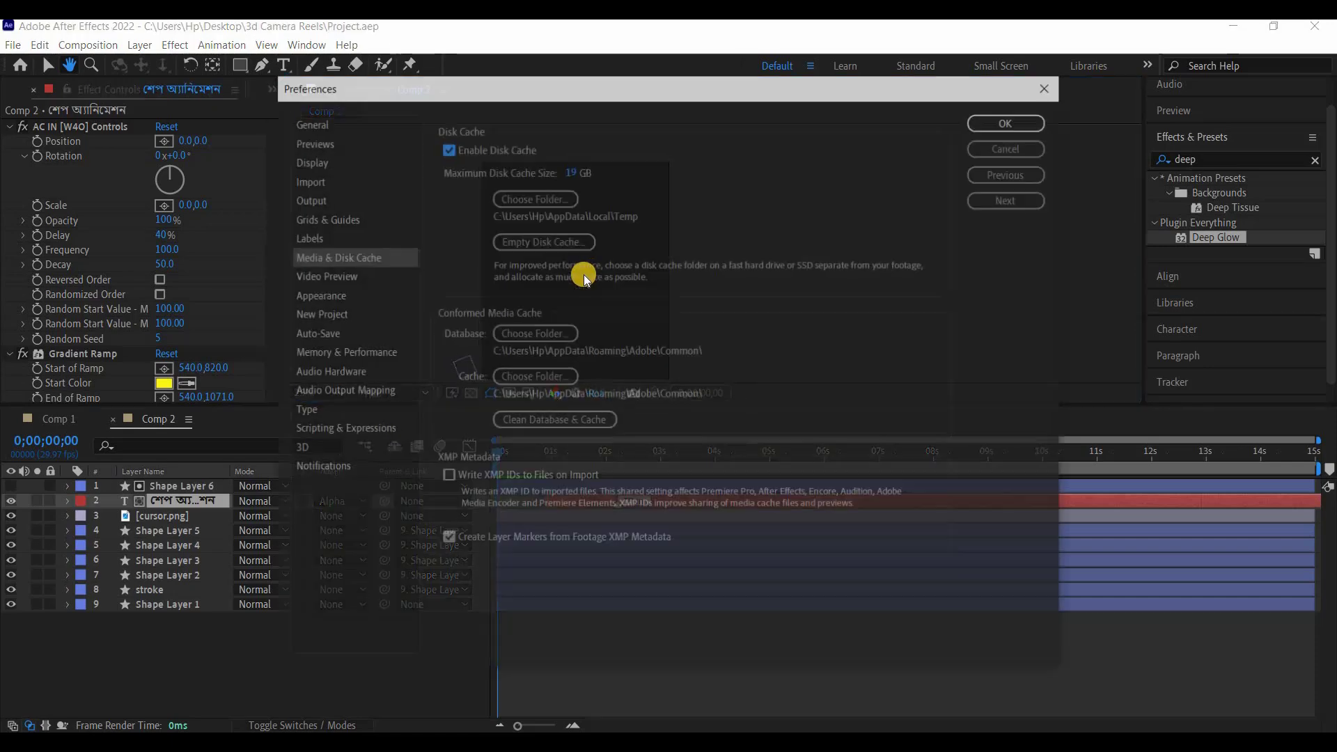
left_click(564, 420)
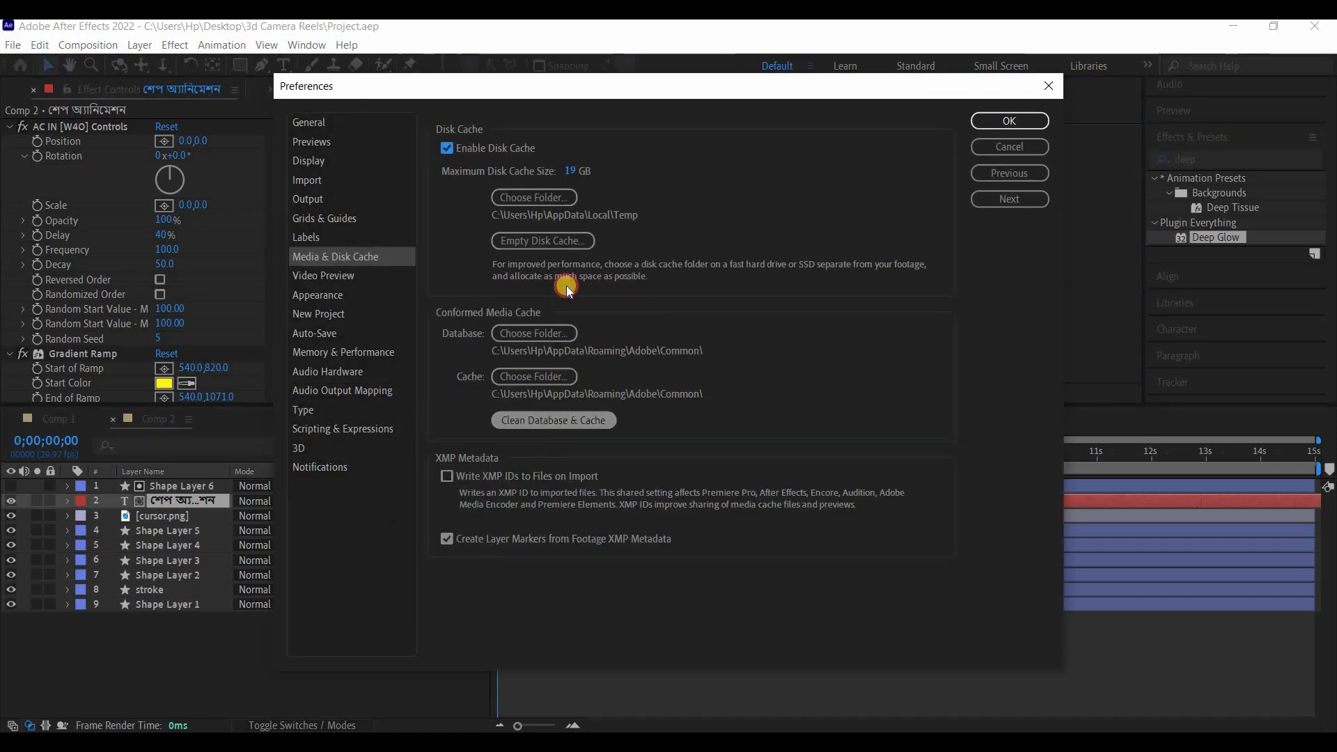
left_click(545, 241)
left_click(698, 420)
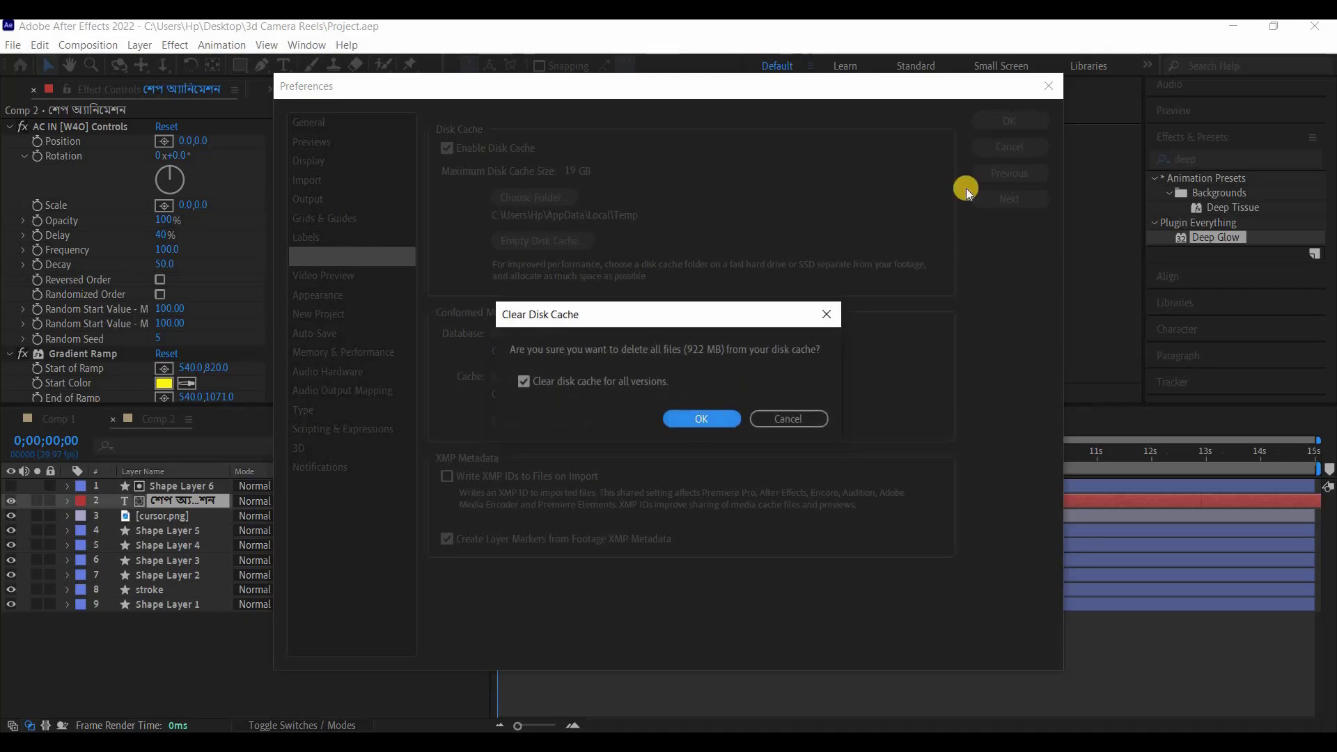
left_click(996, 126)
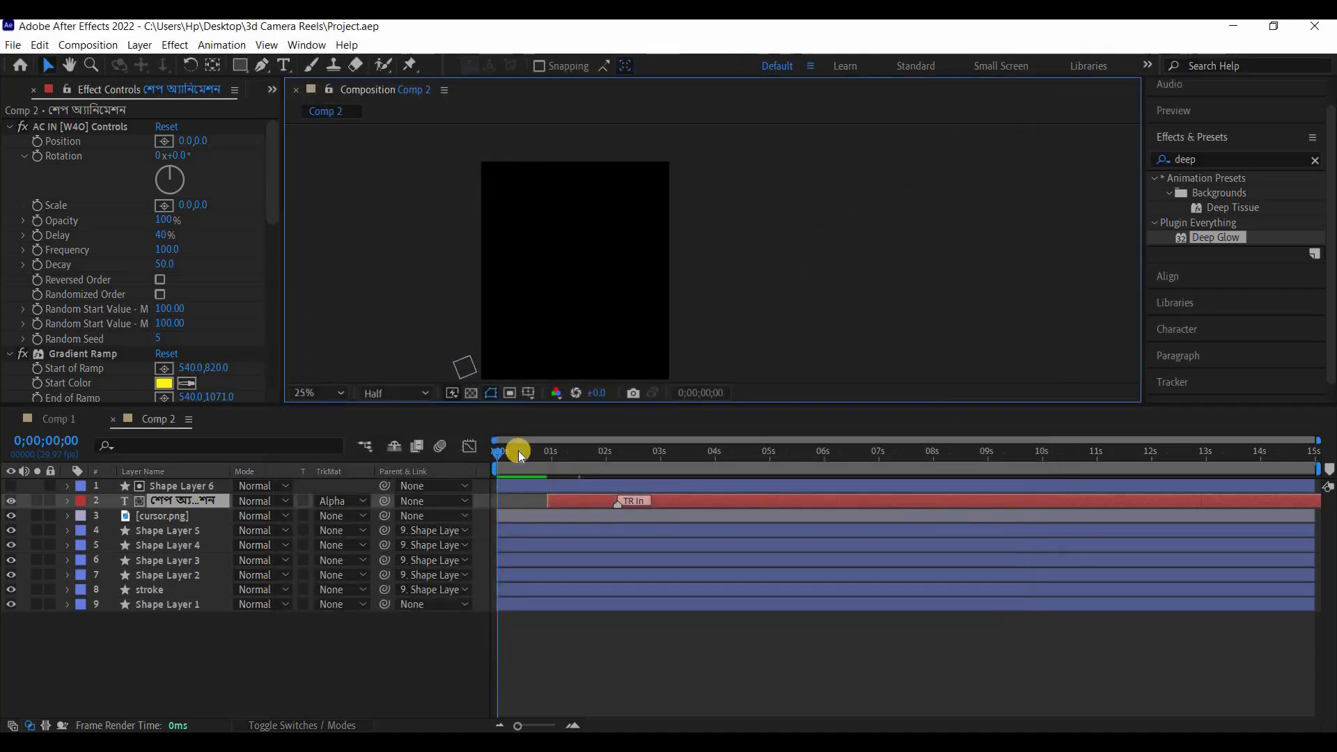
Play the composition from the beginning to check the timing of the matted text
scroll(530, 318, "up", 2)
left_click_drag(611, 308, 680, 266)
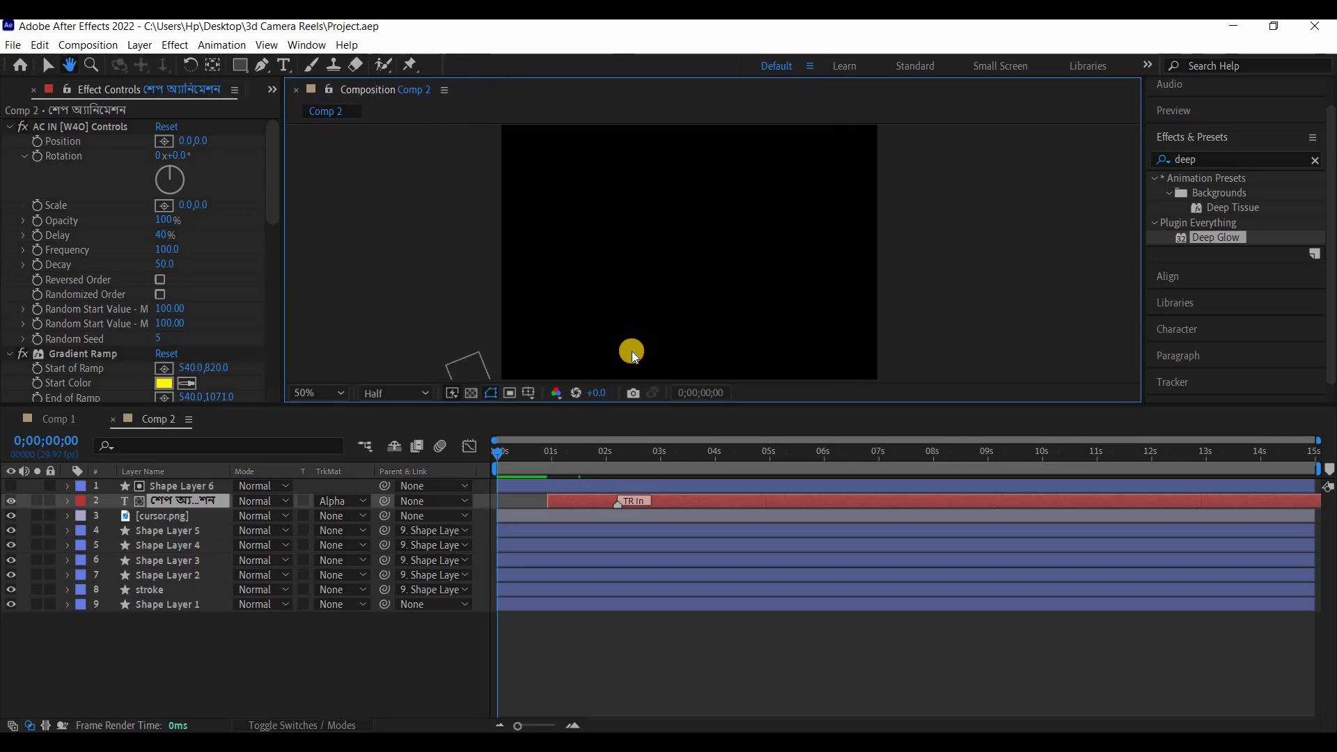
key("space")
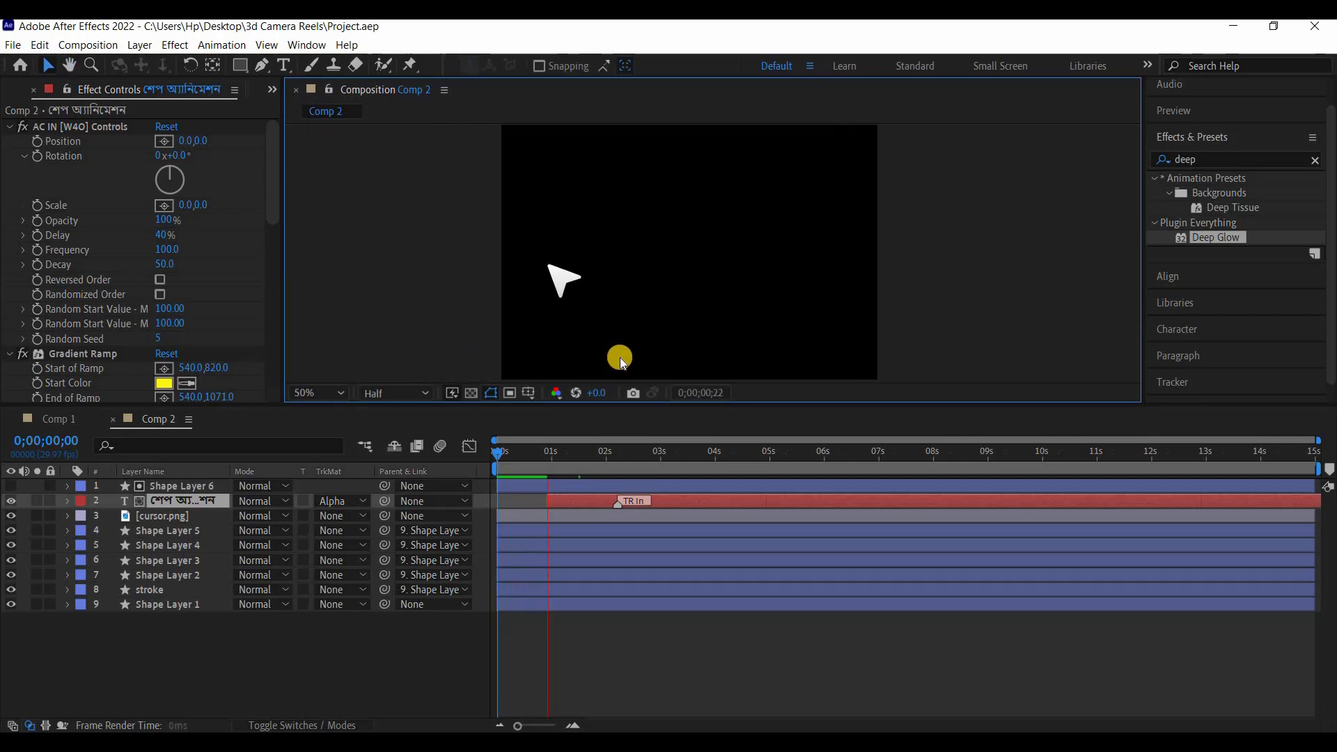
key("space")
left_click_drag(372, 477, 336, 481)
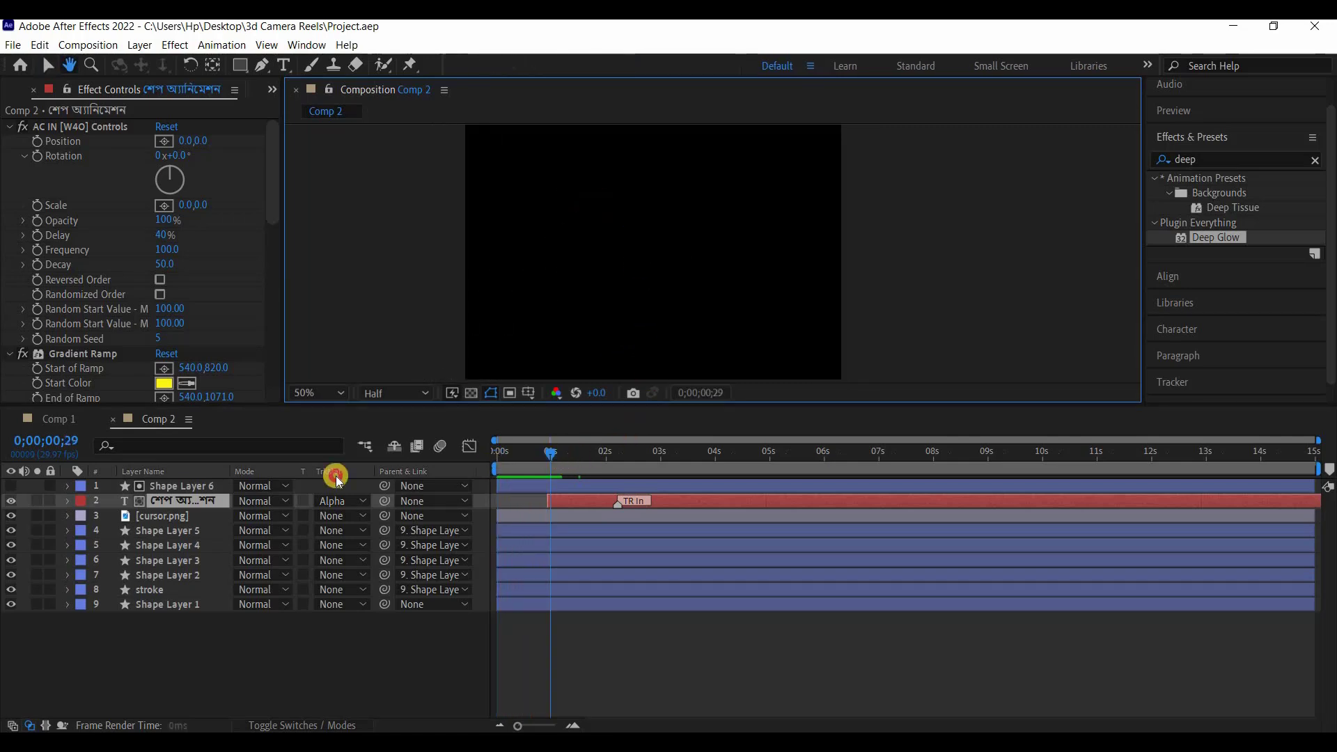
left_click(328, 449)
key("Home")
key("v")
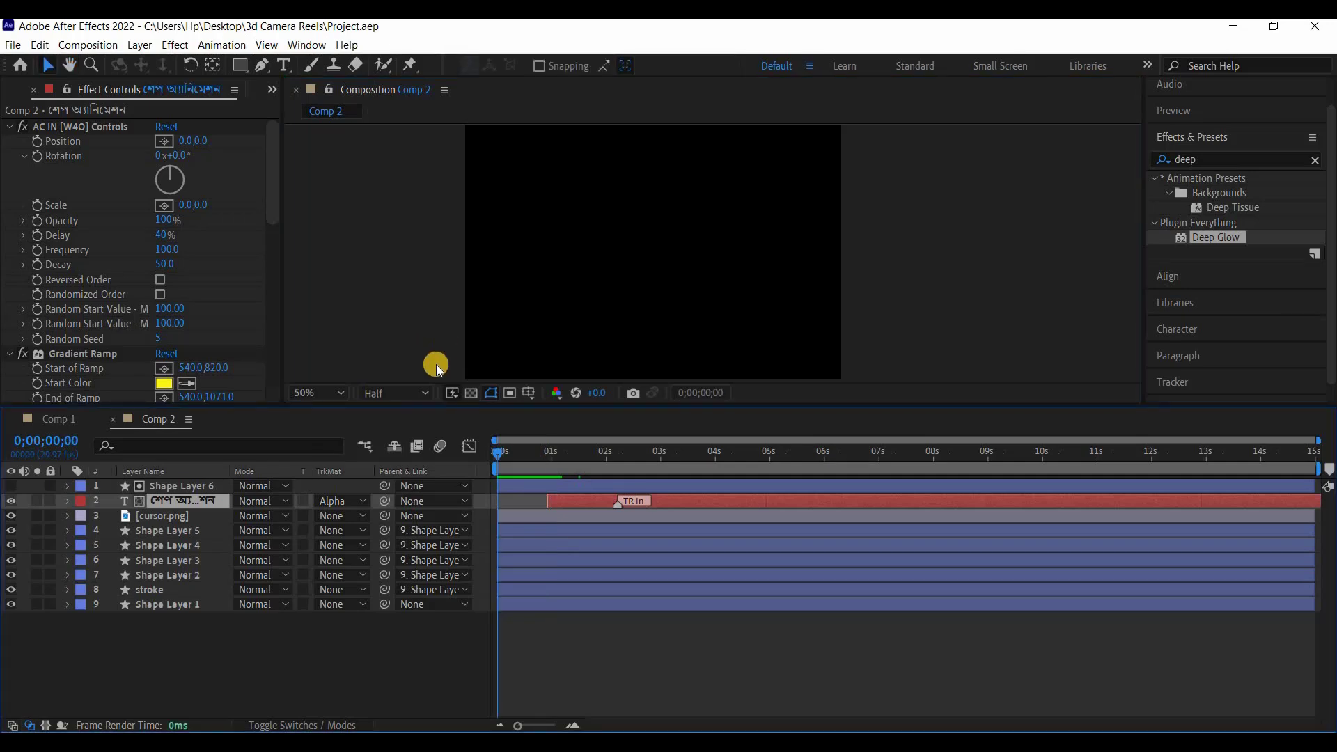
key("space")
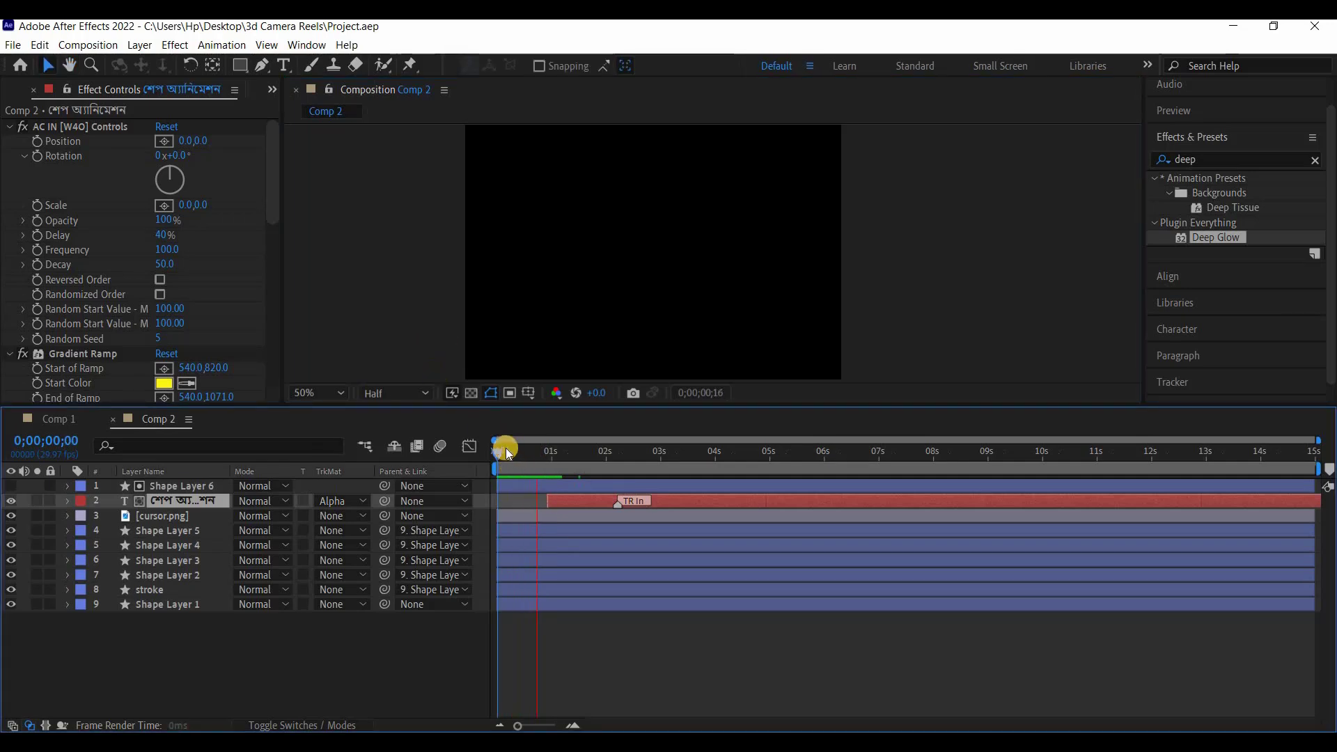
key("space")
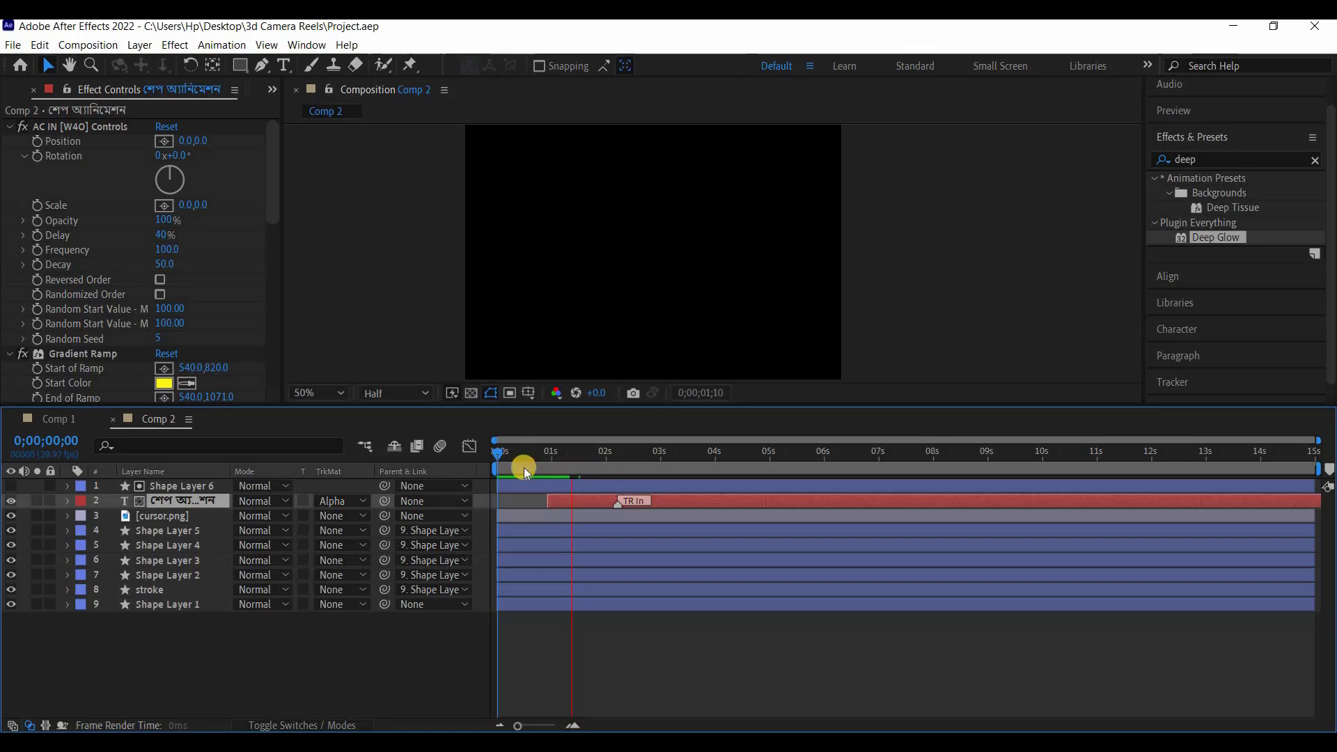
Lower the composition preview resolution to Third and save the project
left_click(389, 393)
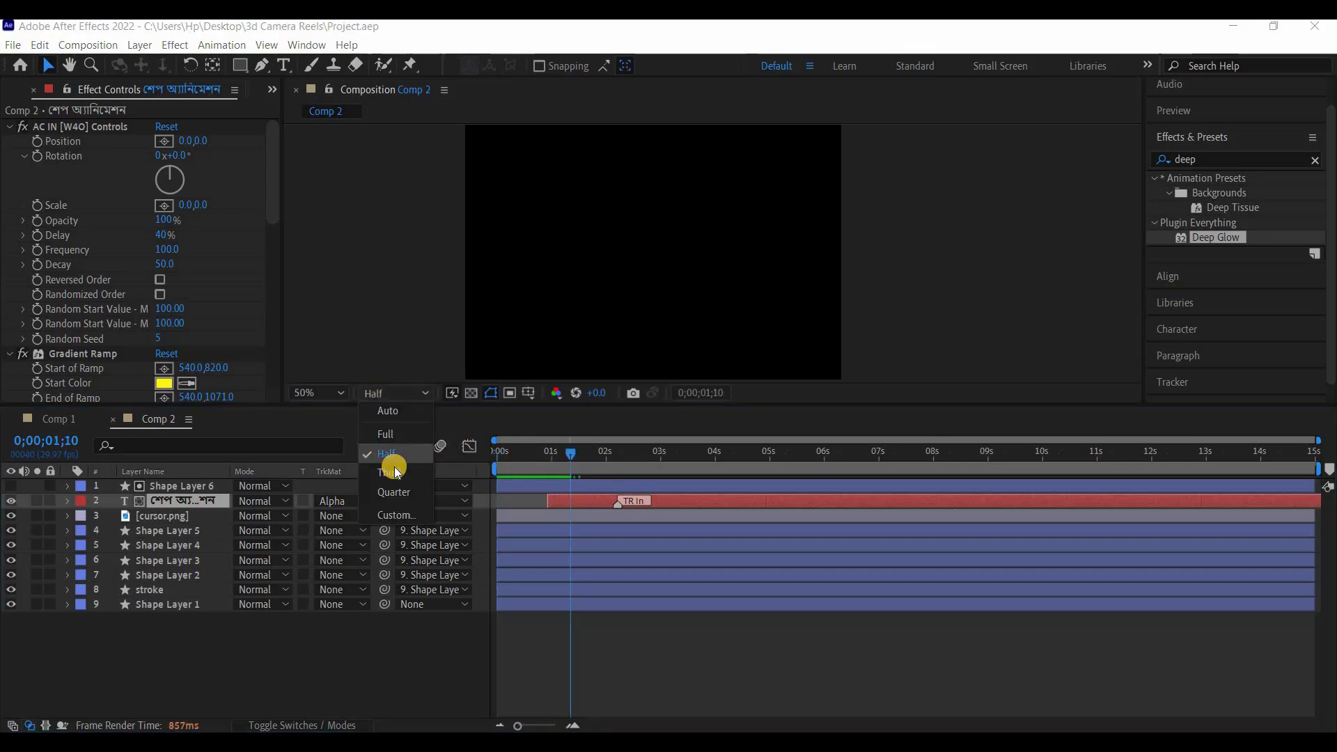
left_click(389, 471)
key("ctrl+s")
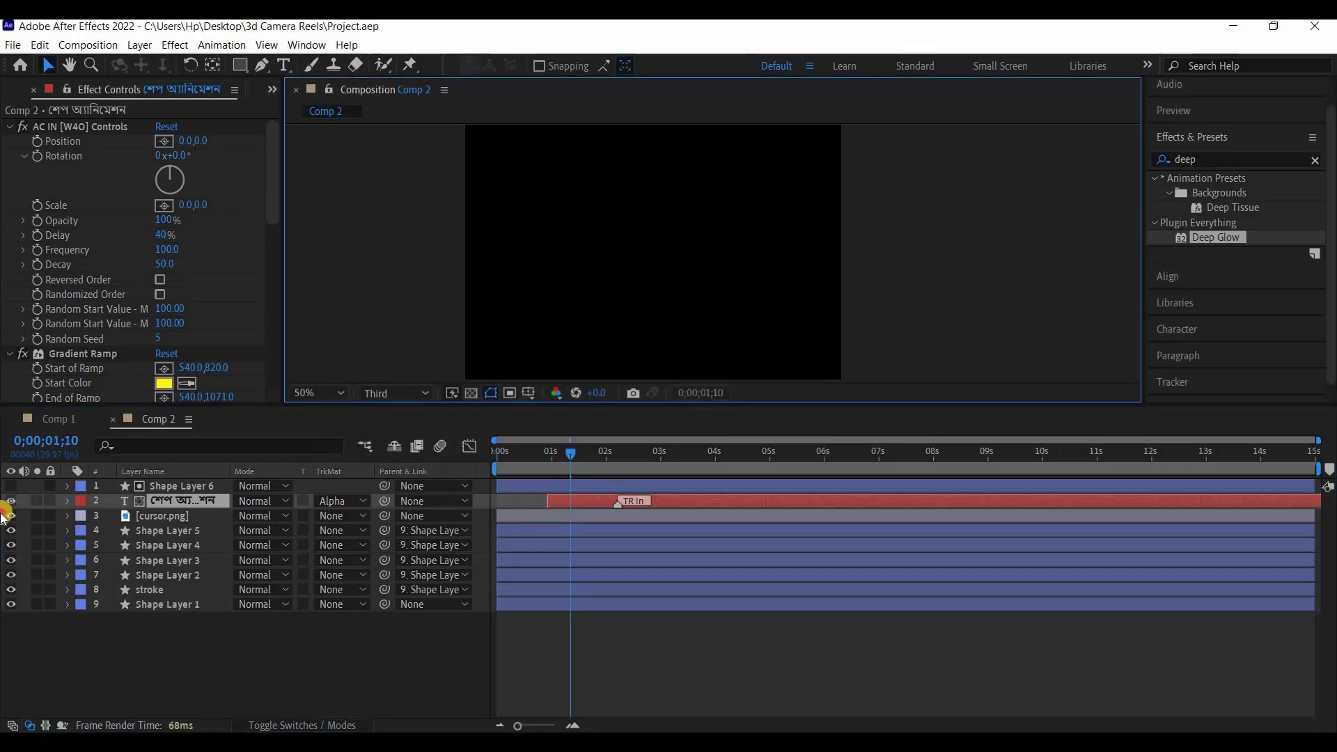
Play the composition at Third resolution and review the text reveal both in the wider frame and up close
key("space")
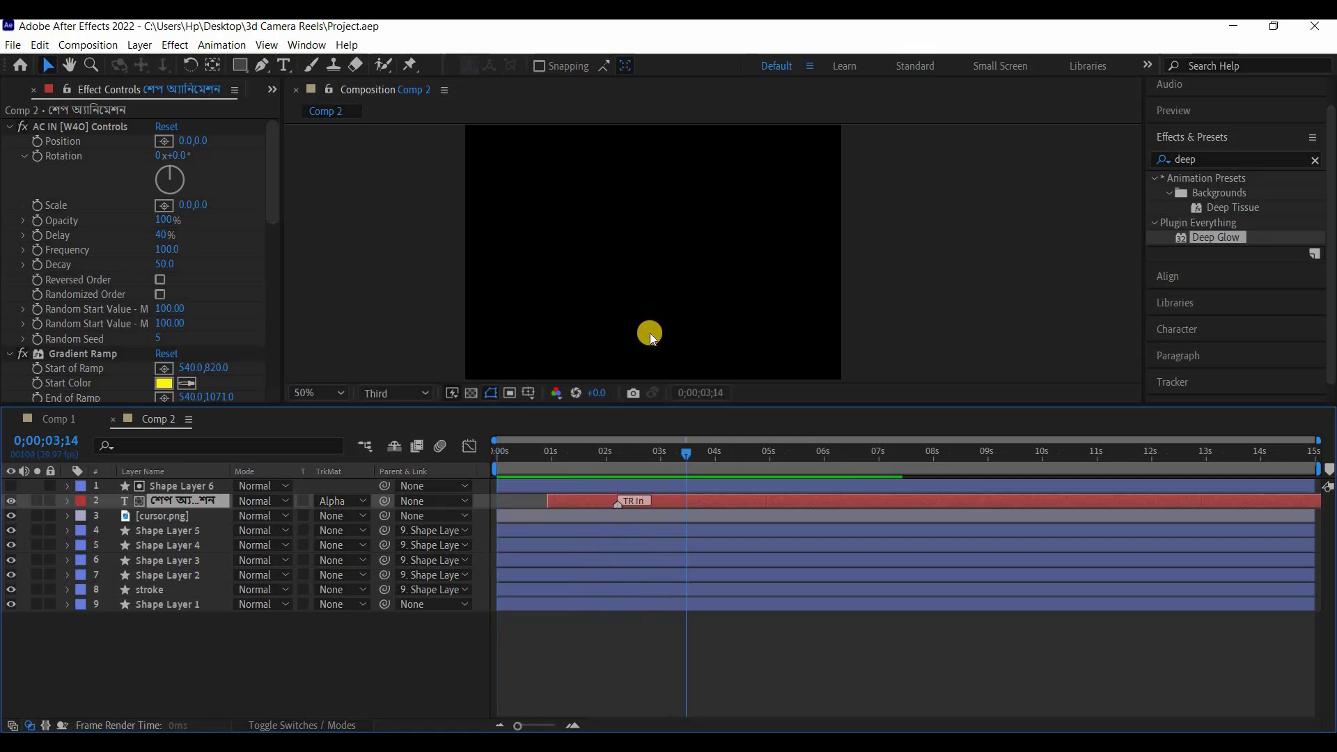
left_click(686, 453)
key("Home")
key("h")
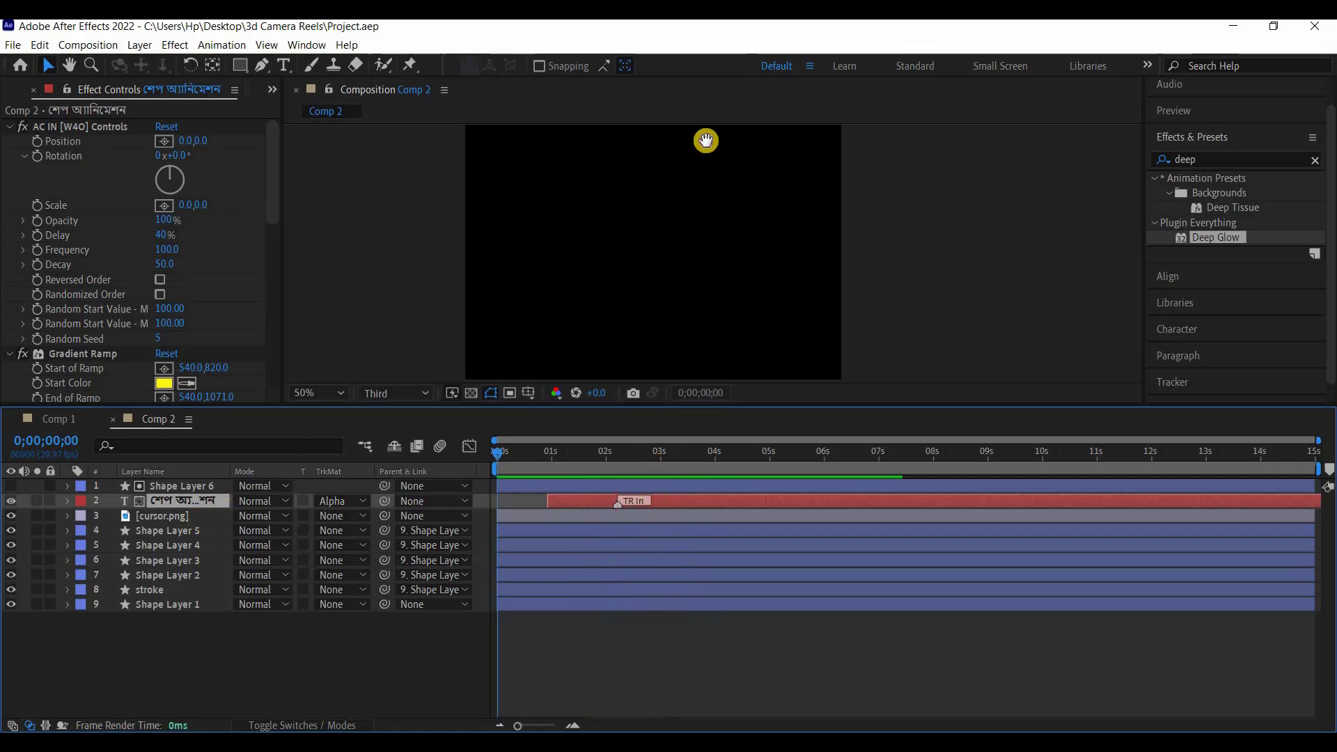
left_click_drag(632, 256, 651, 253)
scroll(651, 253, "down", 2)
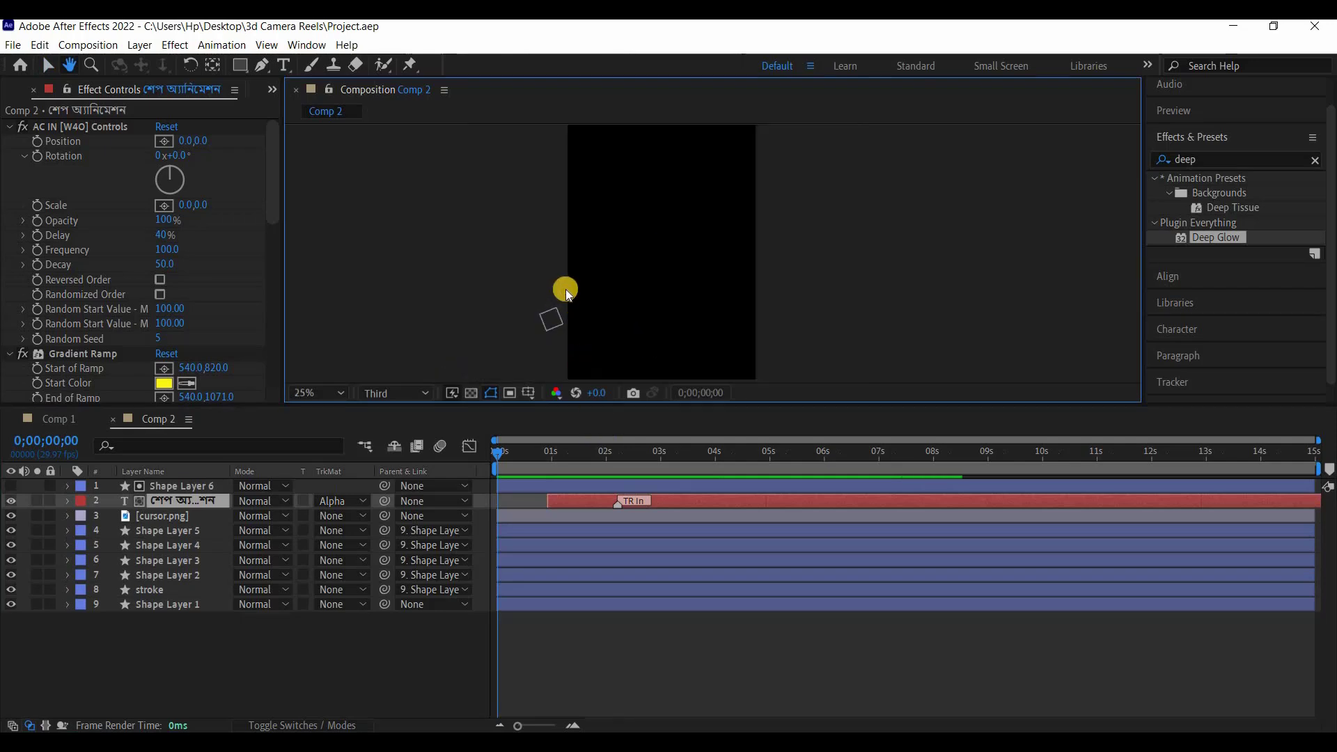
key("v")
key("space")
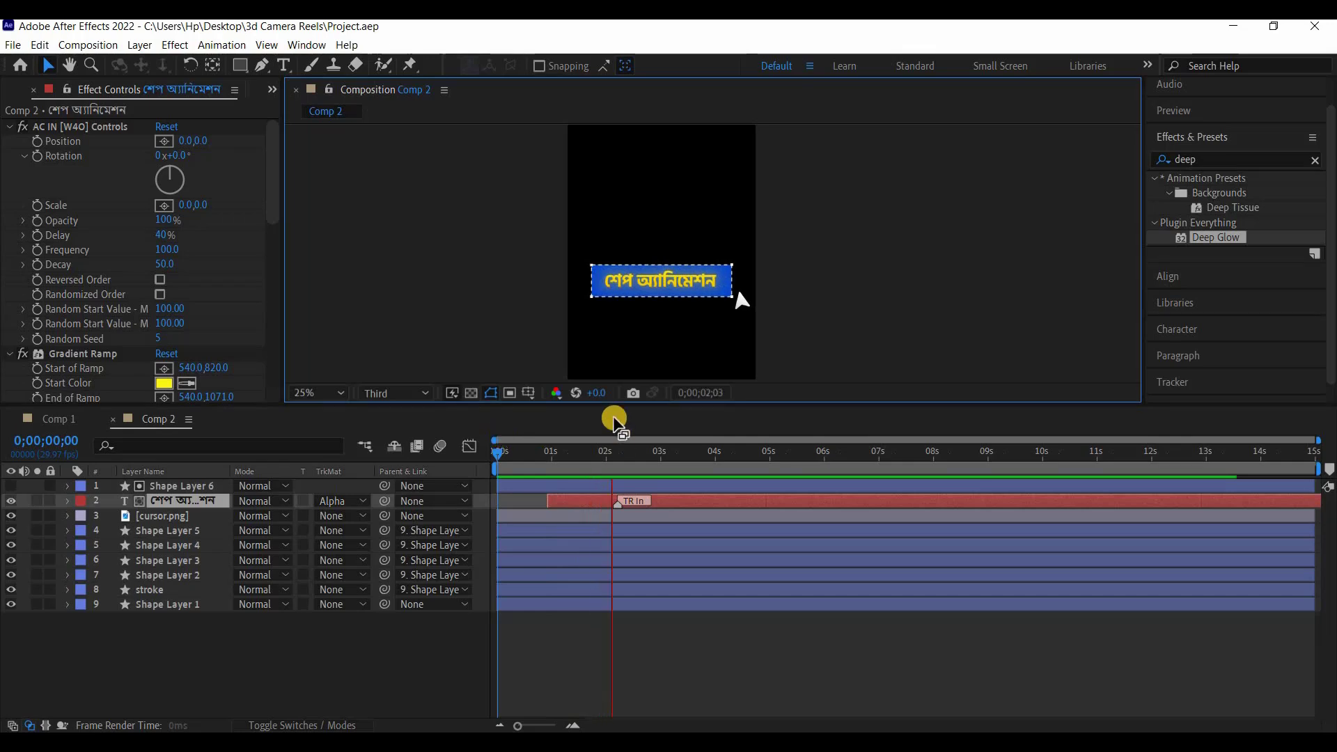
key("space")
scroll(680, 313, "up", 2)
left_click_drag(609, 454, 97, 498)
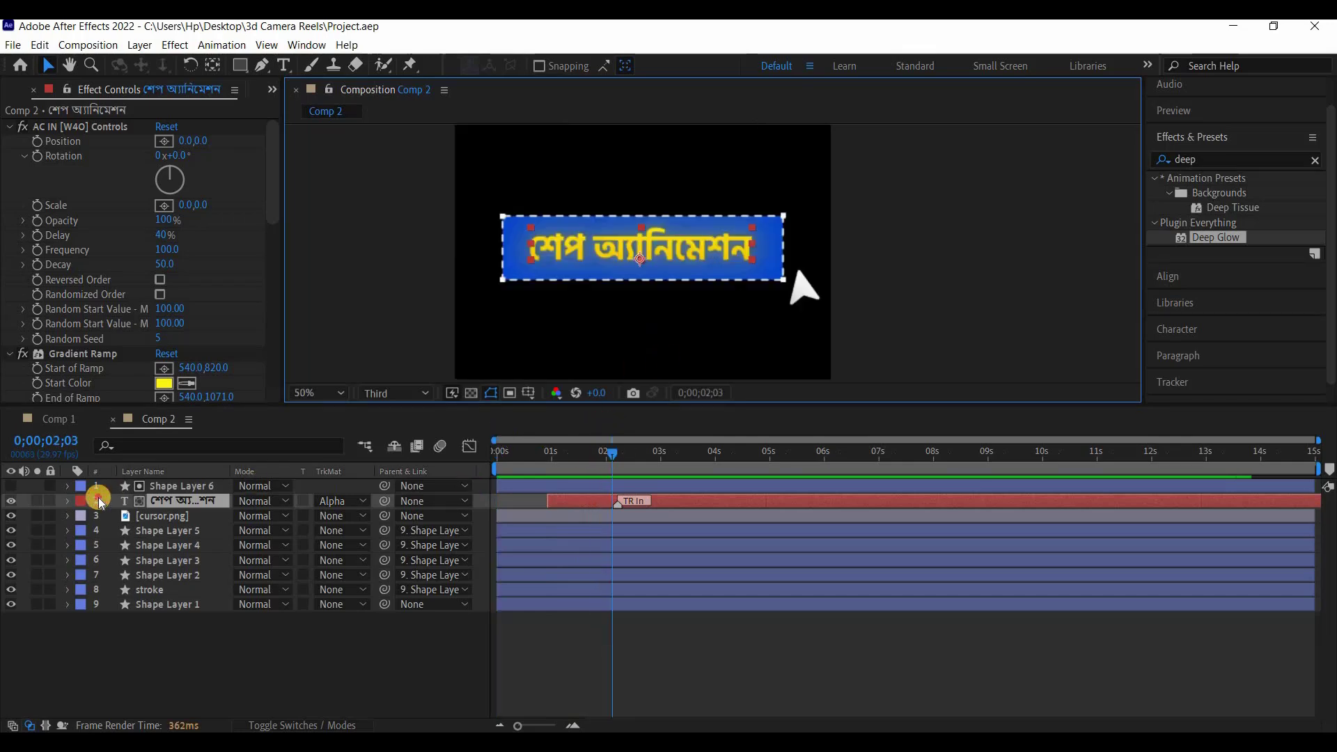
key("space")
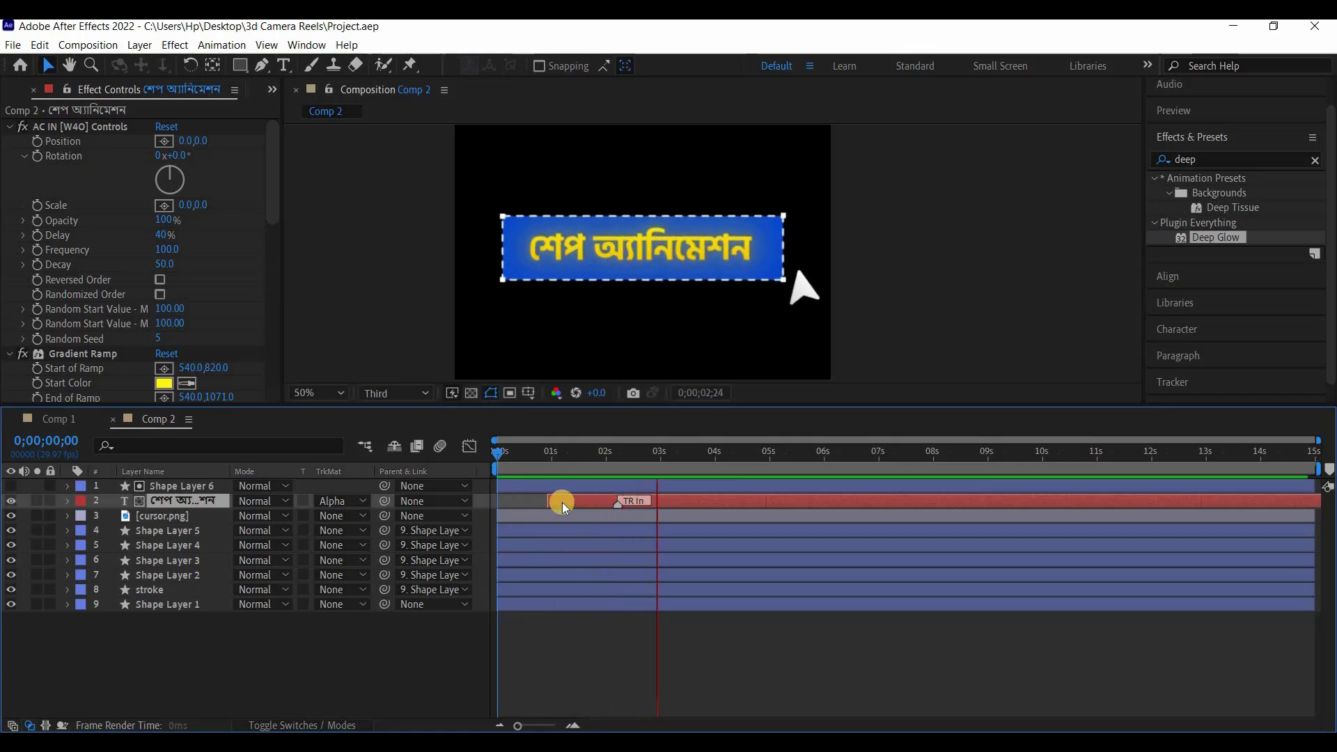
Shift the text layer slightly later to start just after the 1-second mark, replay from the beginning, and save the project
left_click_drag(567, 501, 573, 503)
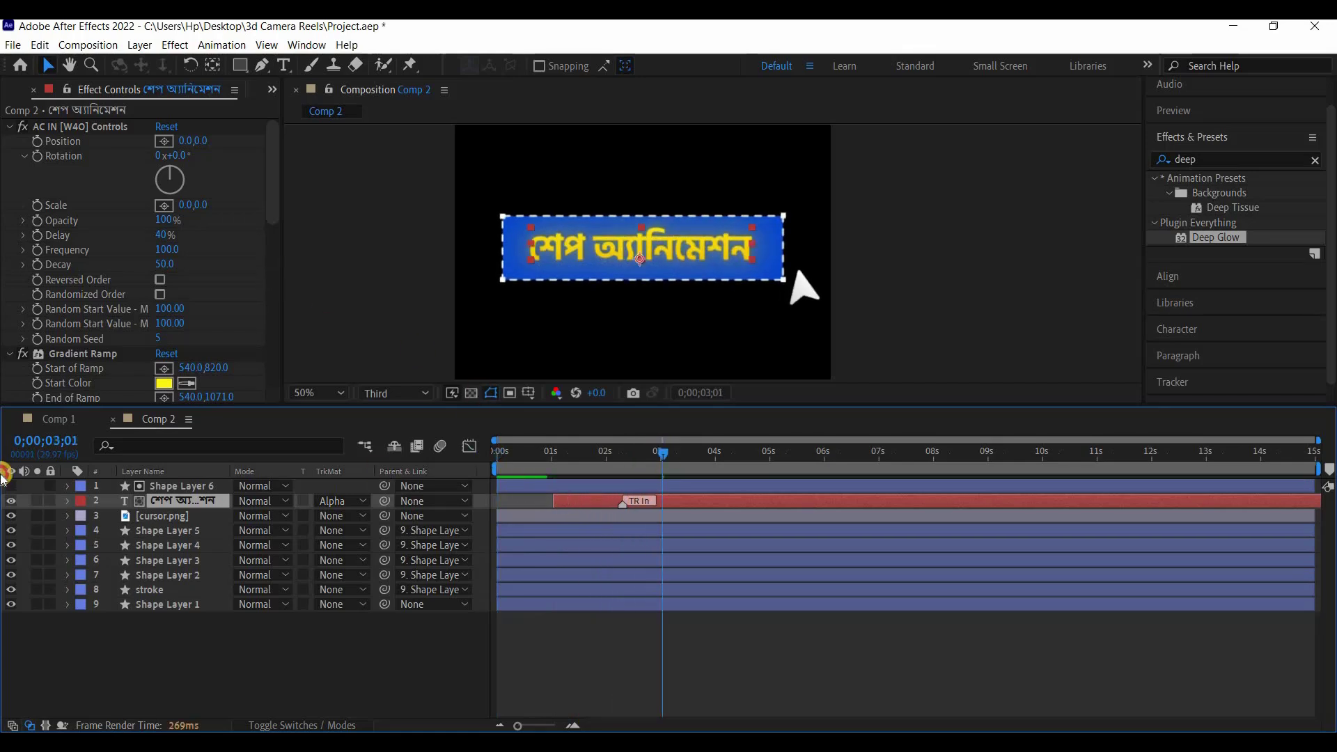
key("Home")
key("space")
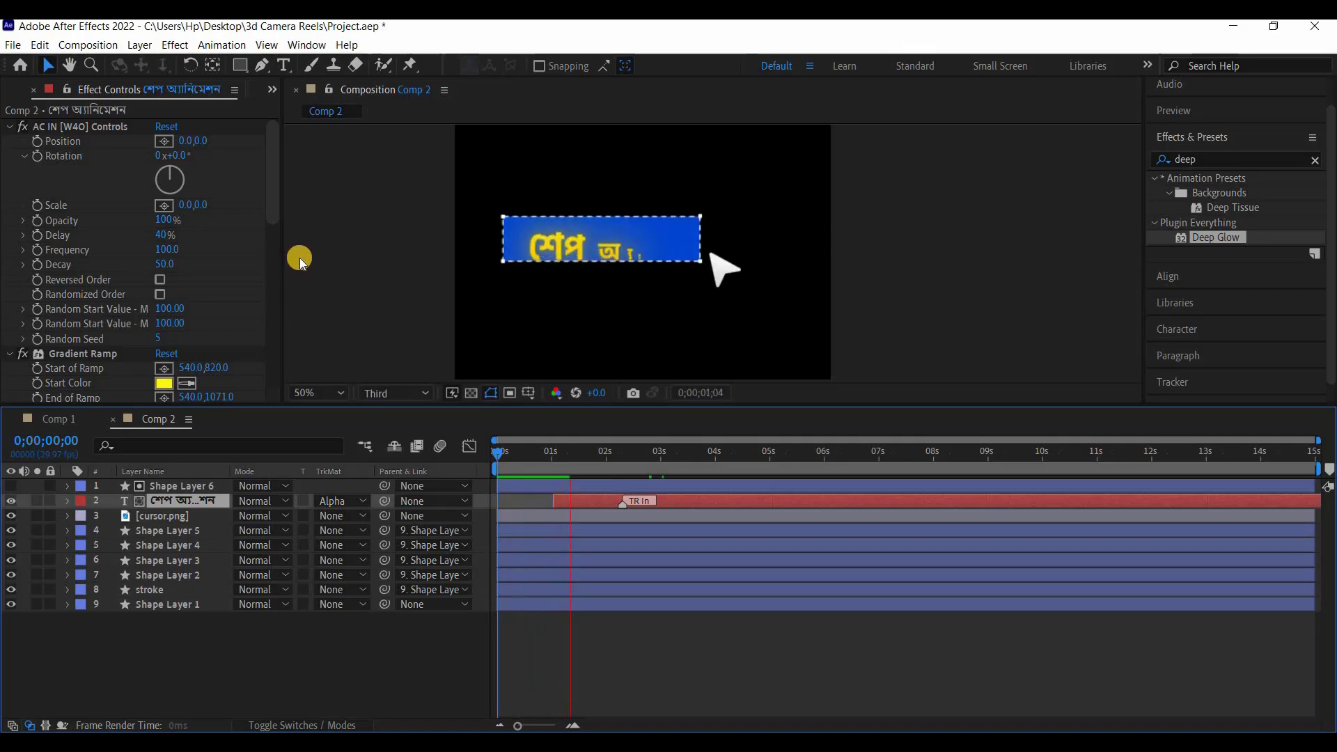
key("ctrl+s")
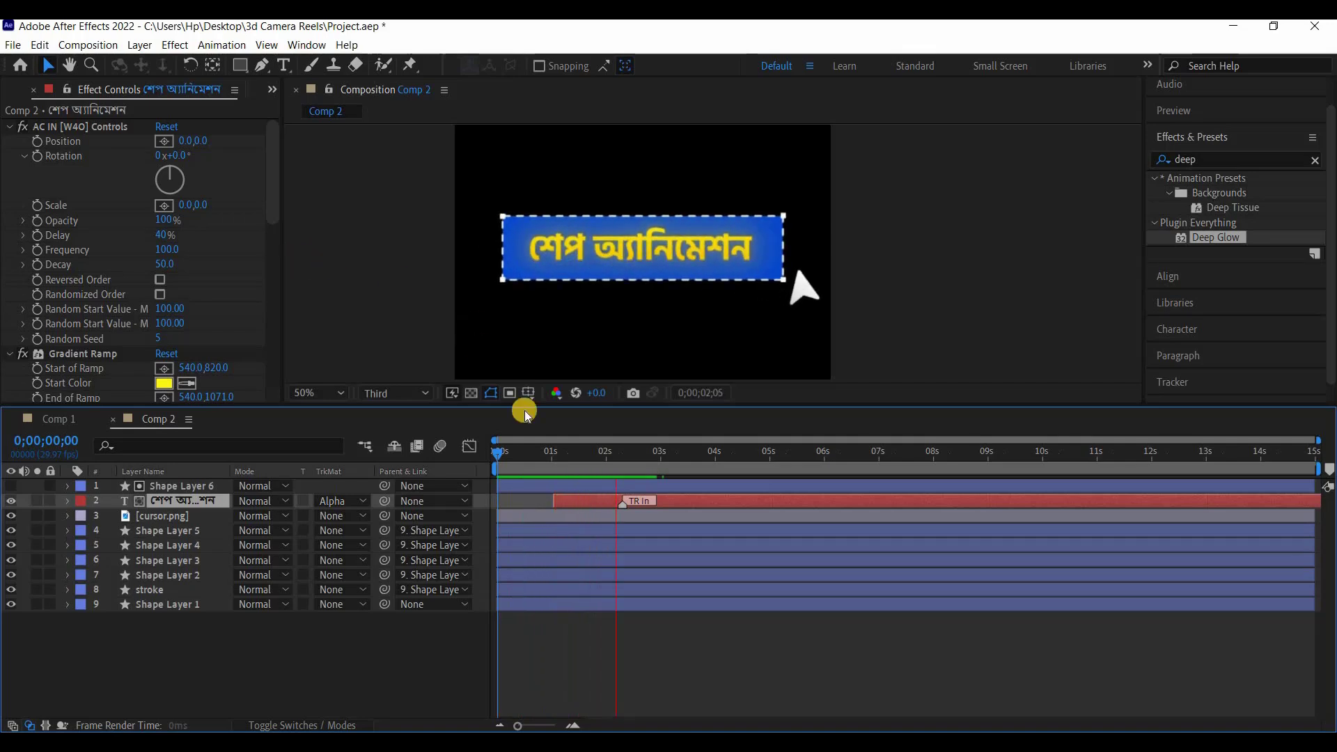
Play the finished animation from the beginning, stop it around the 3-second mark, and deselect the text layer
scroll(651, 270, "down", 2)
scroll(631, 292, "up", 2)
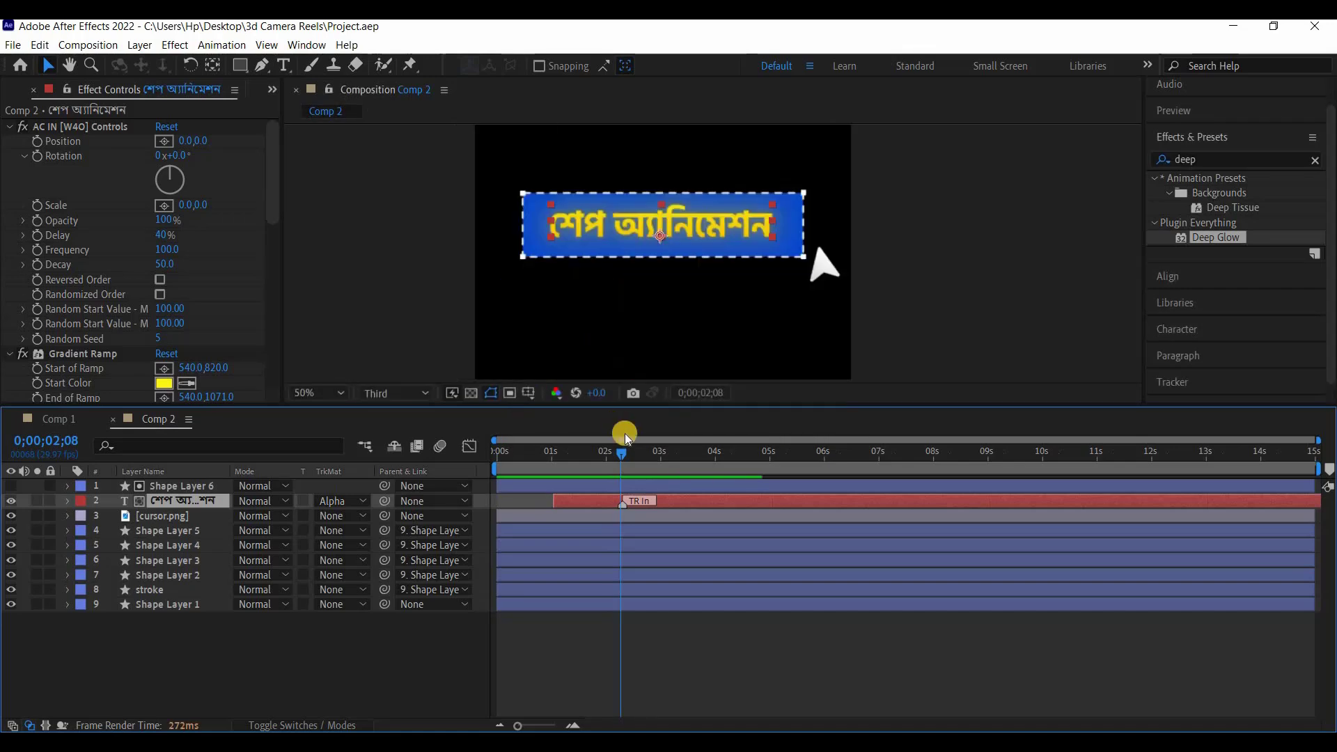
key("Home")
key("space")
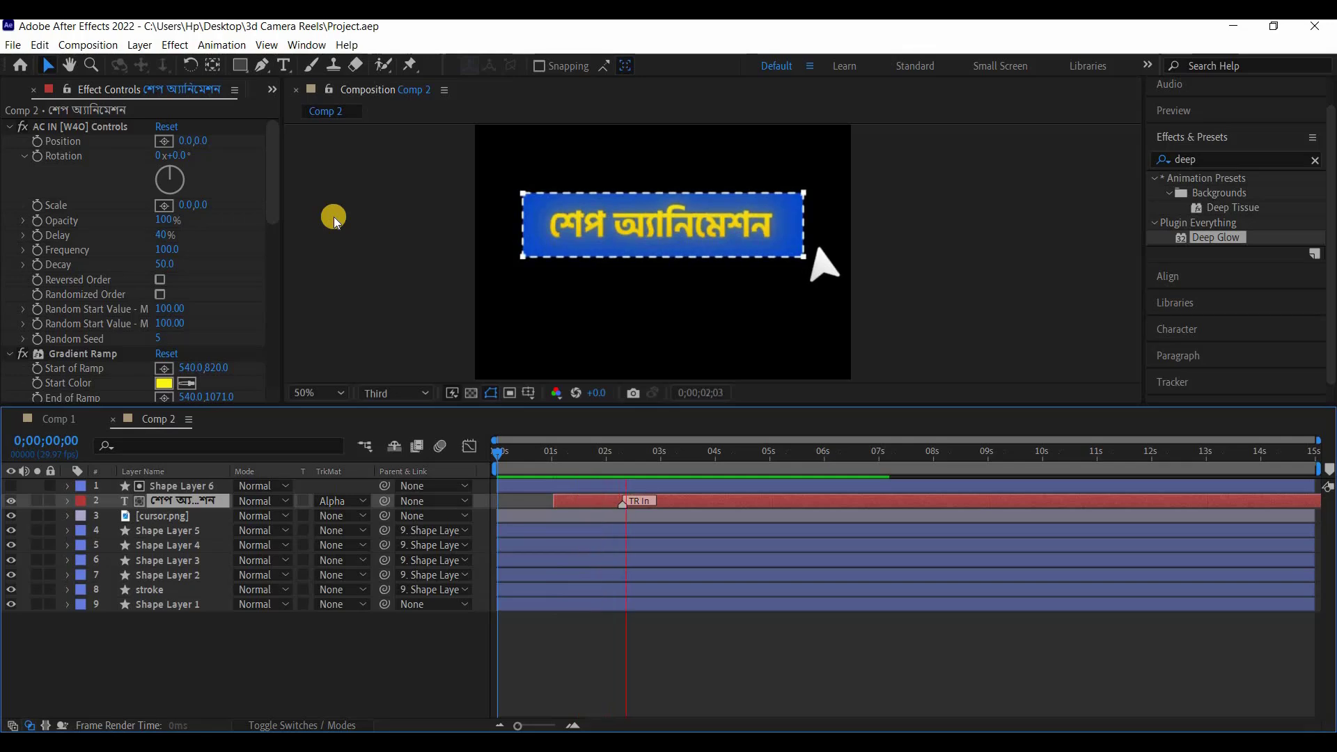
key("space")
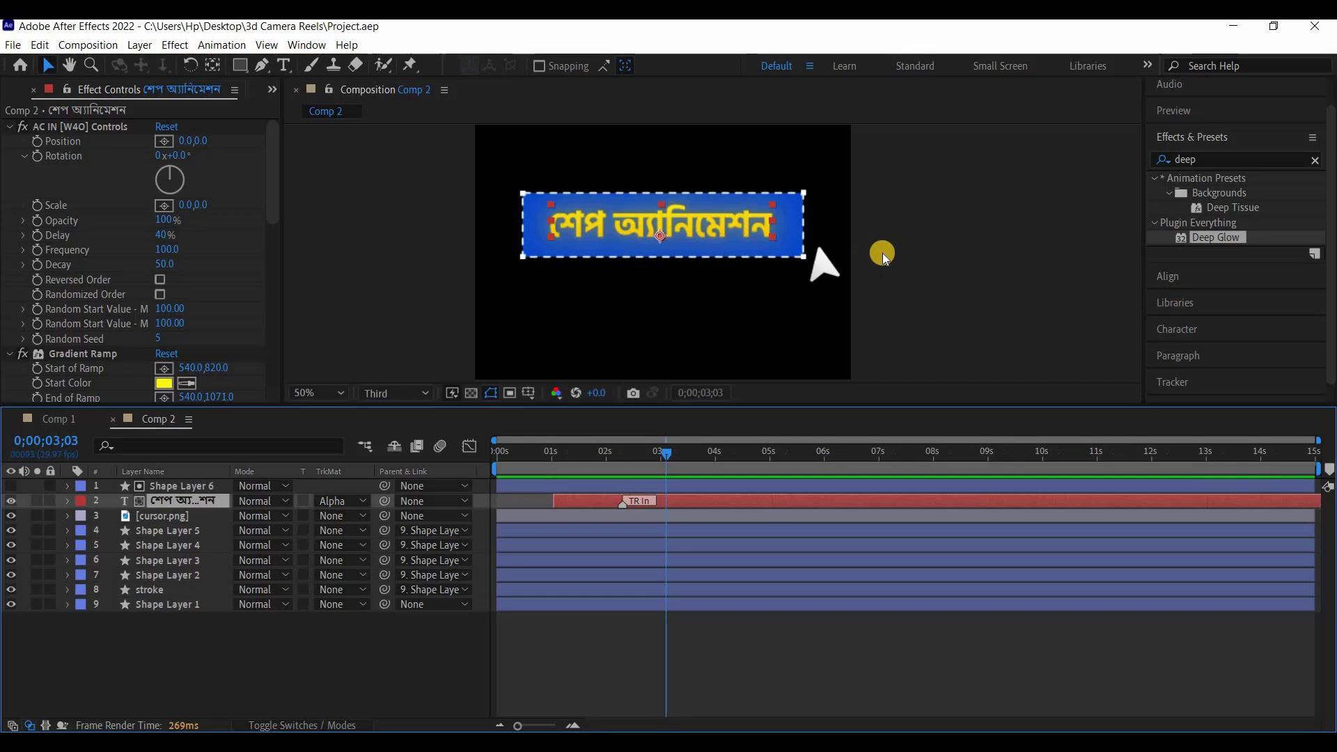
left_click(881, 250)
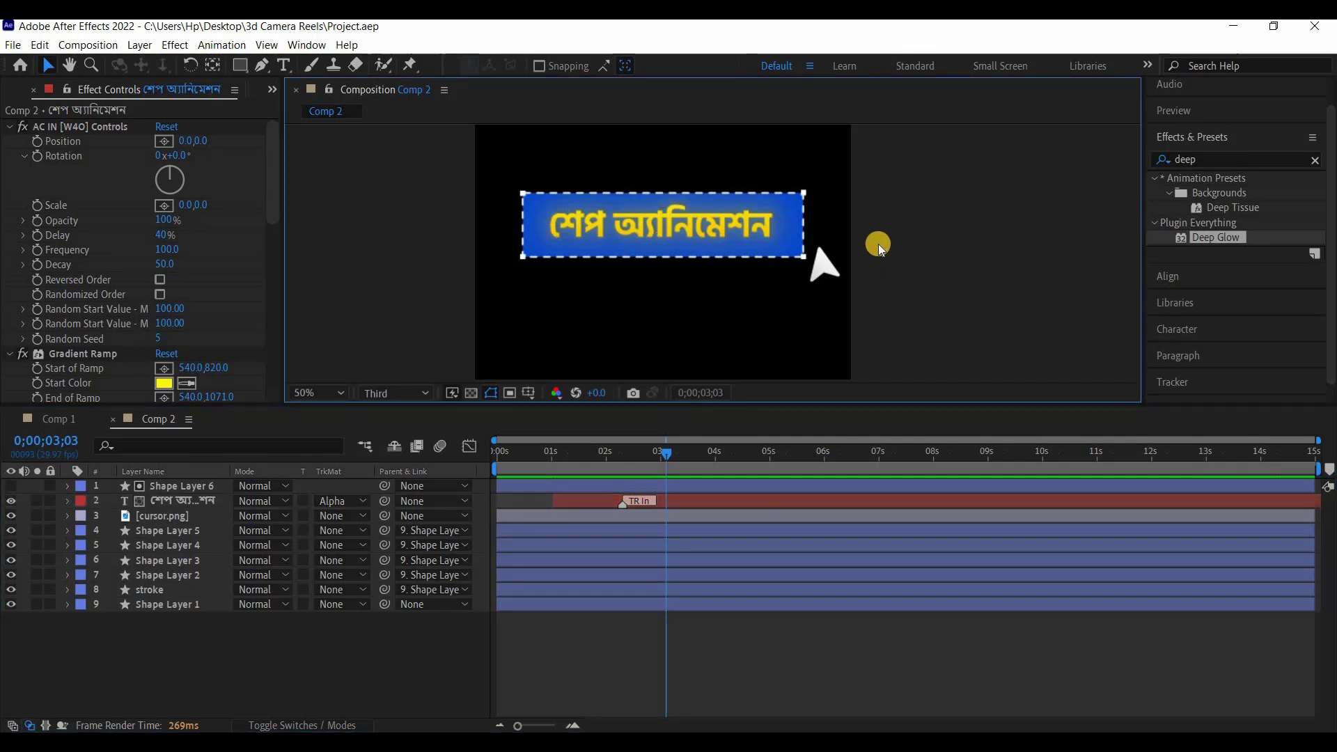